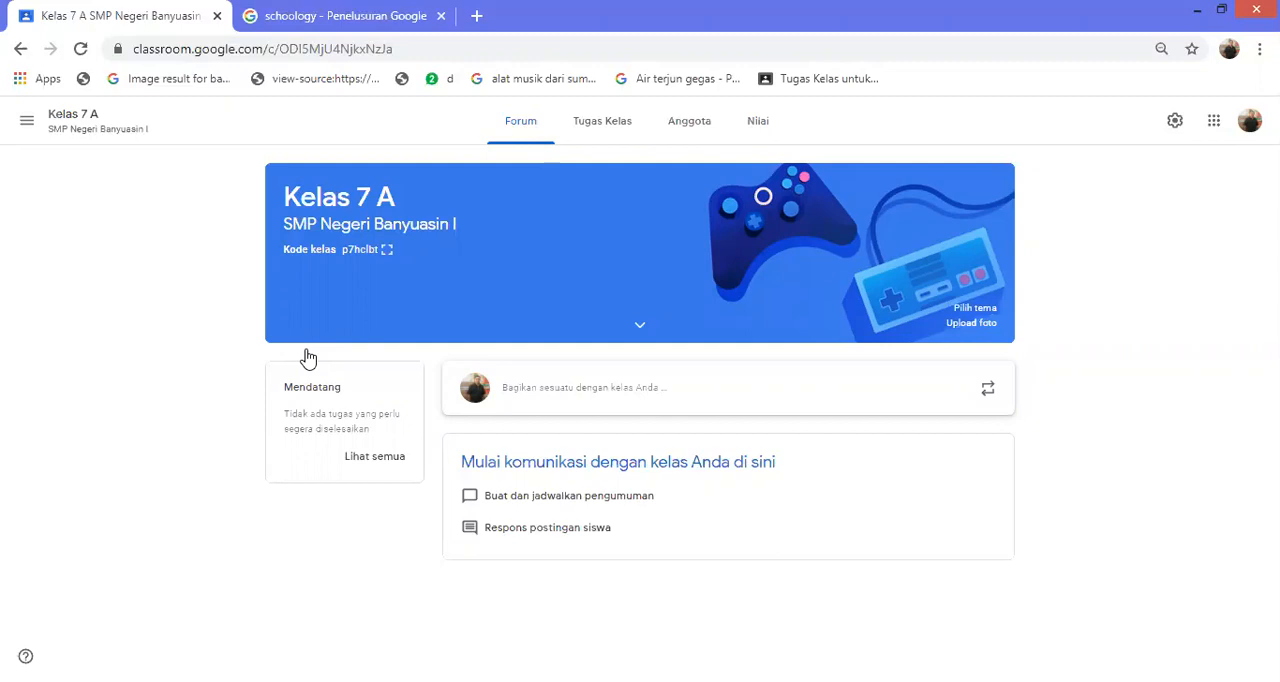
Start a new post in the Kelas 7 A forum with the heading "Materi Besaran dan Satuan"
{"action": "left_click", "coordinate": [602, 121]}
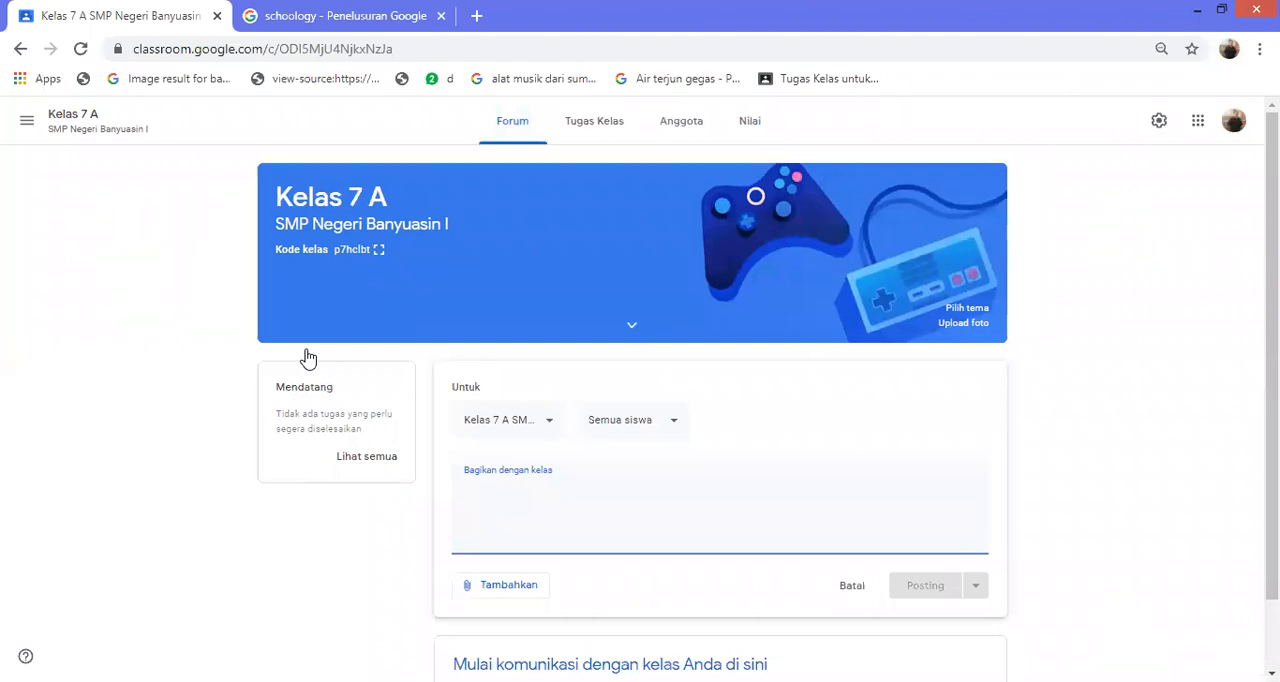
{"action": "type", "text": "Materi "}
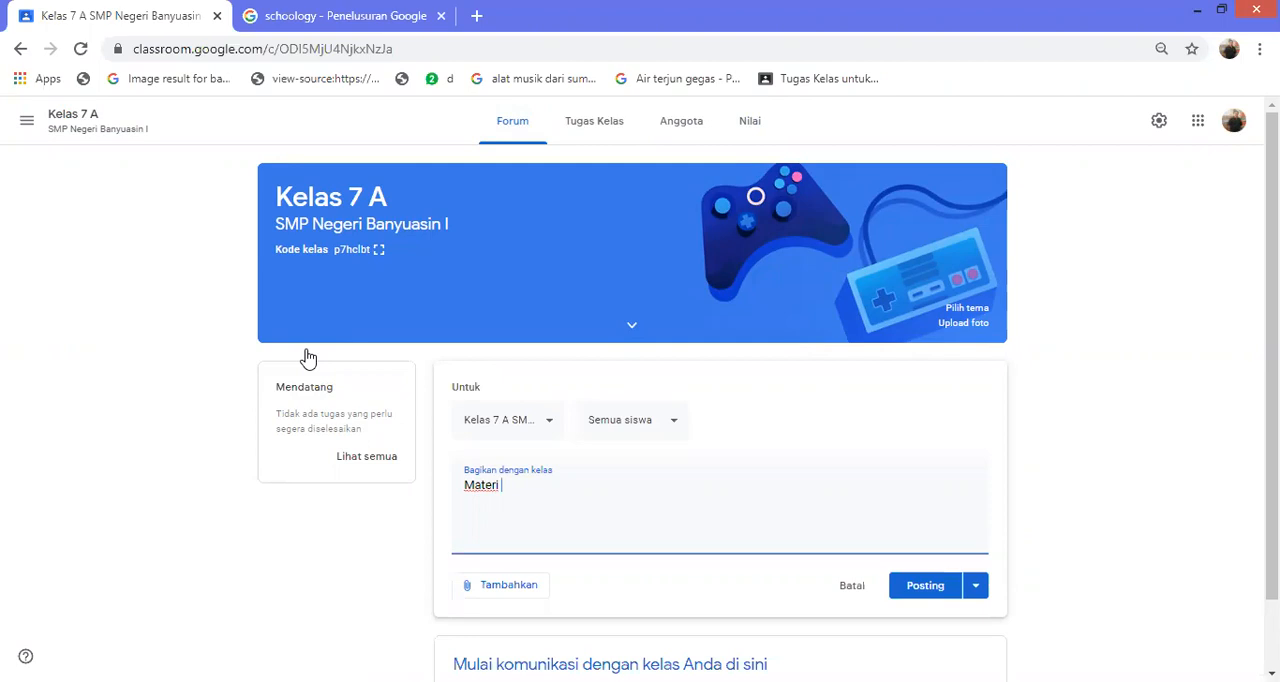
{"action": "type", "text": "Besaran dan Satuan"}
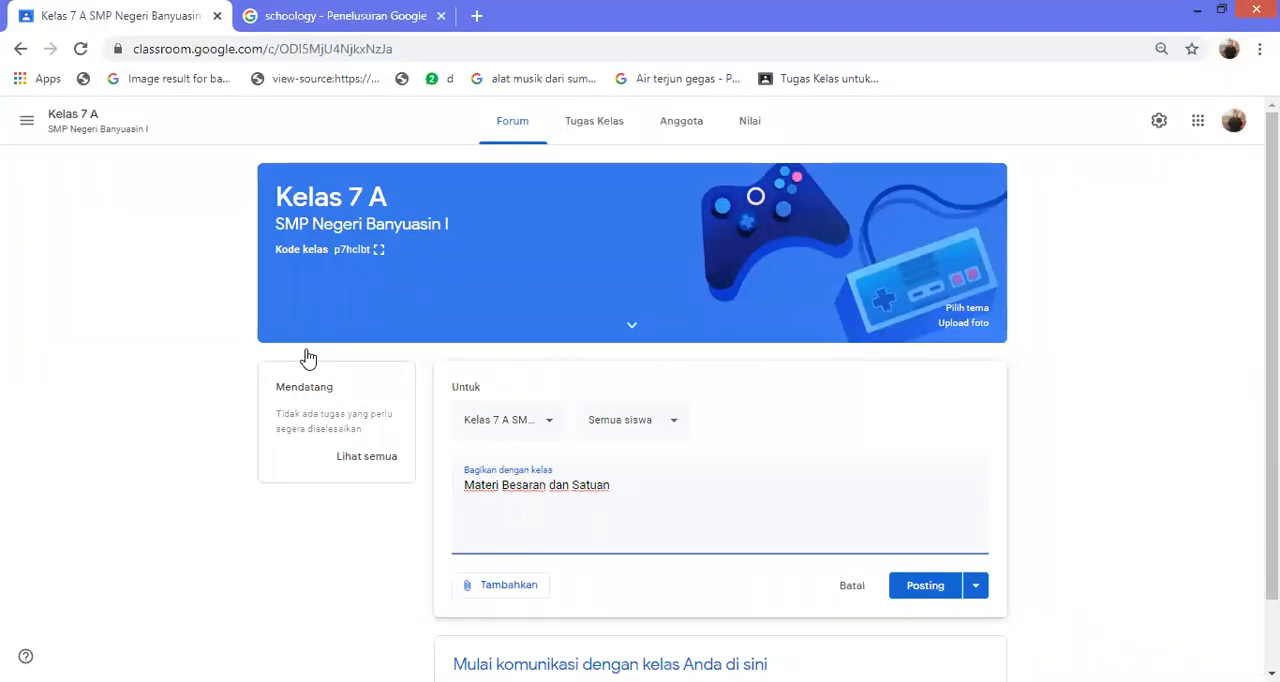
{"action": "key", "text": "Return"}
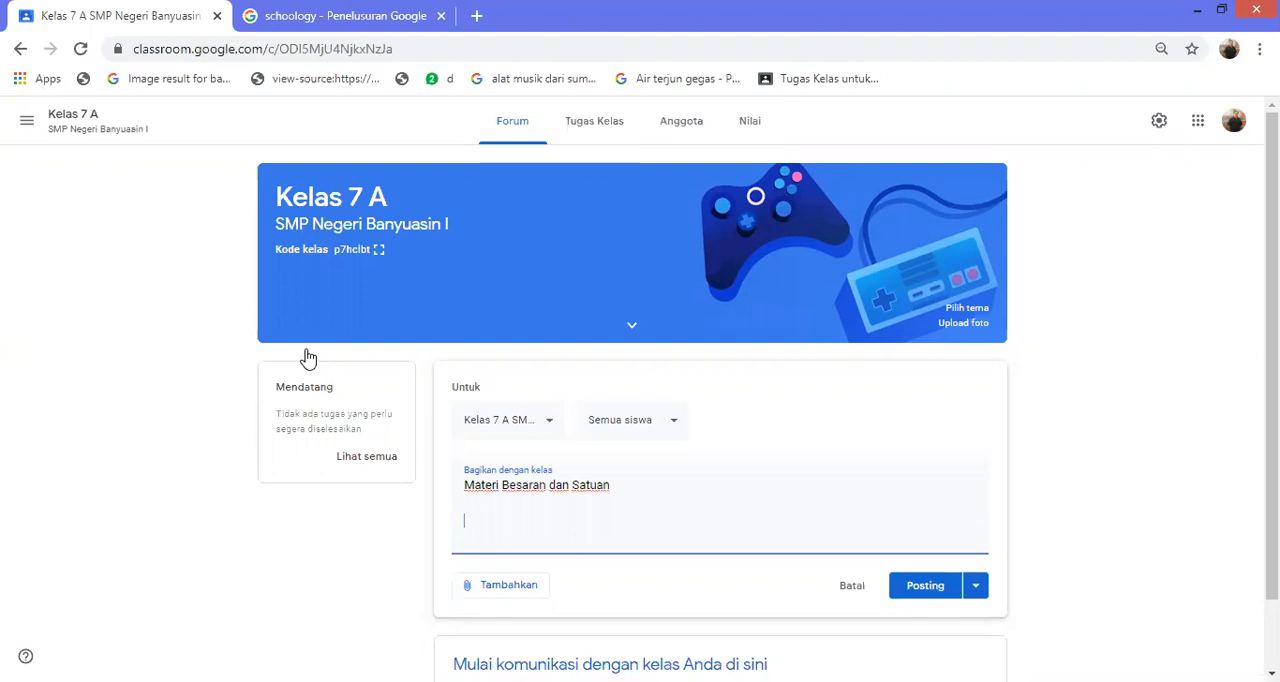
{"action": "key", "text": "BackSpace"}
Add the first numbered instruction below the heading: "1. Coba Anda lihat dan baca materi yang dilampirkan"
{"action": "type", "text": "1. Coba Anda lihat "}
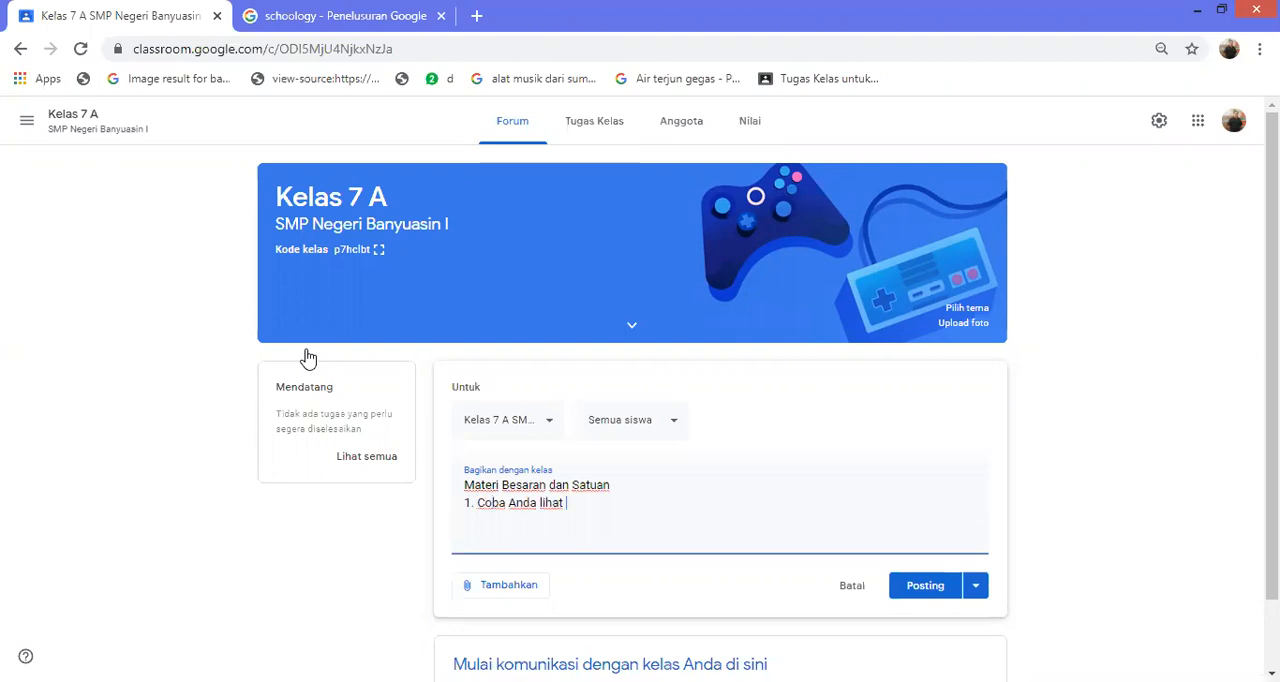
{"action": "type", "text": "dan baja"}
{"action": "key", "text": "BackSpace"}
{"action": "key", "text": "BackSpace"}
{"action": "key", "text": "BackSpace"}
{"action": "type", "text": "ca mat"}
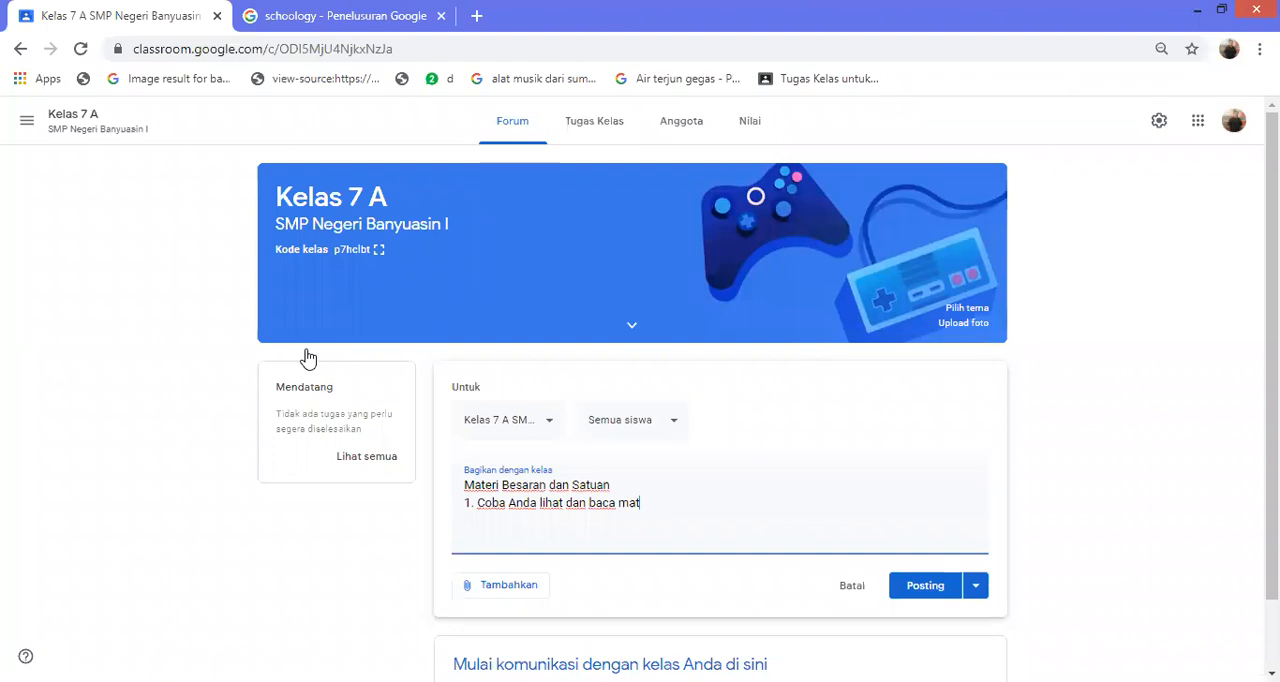
{"action": "type", "text": "eri yang dilampir"}
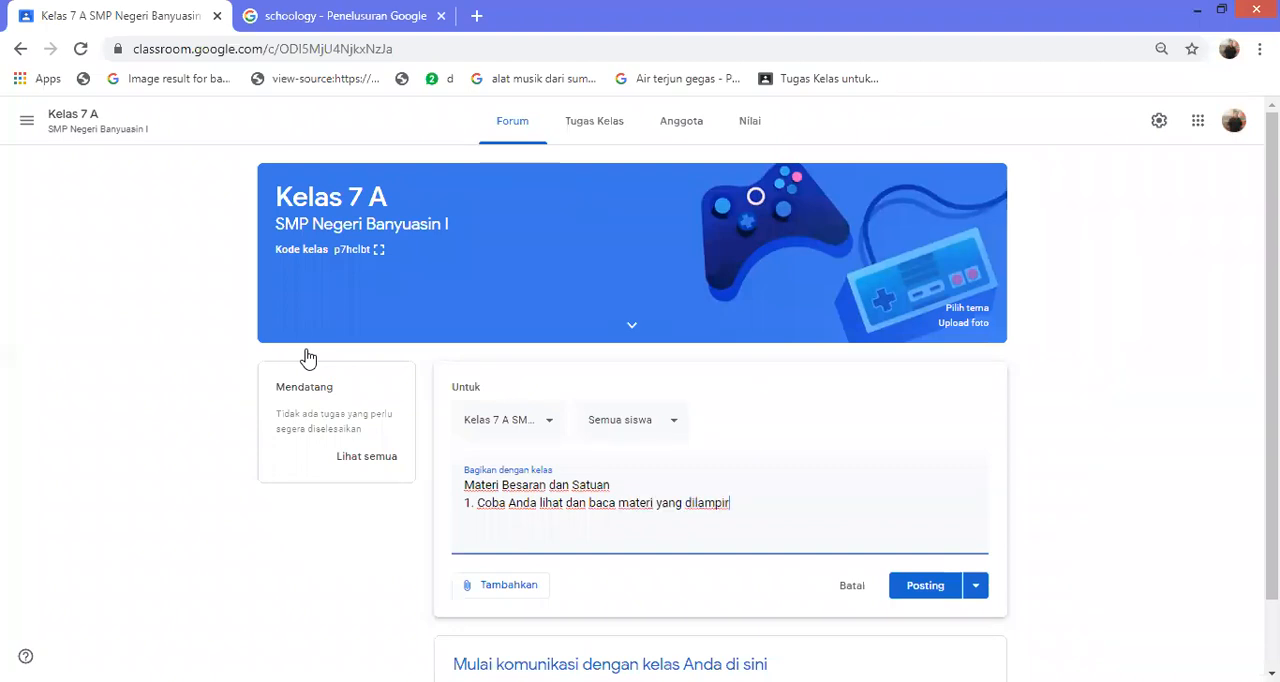
{"action": "type", "text": "kan"}
{"action": "key", "text": "BackSpace"}
Continue the first instruction with ", kemudian buat ramngkuman", correcting the spelling of "kemudian"
{"action": "type", "text": ", kemdua"}
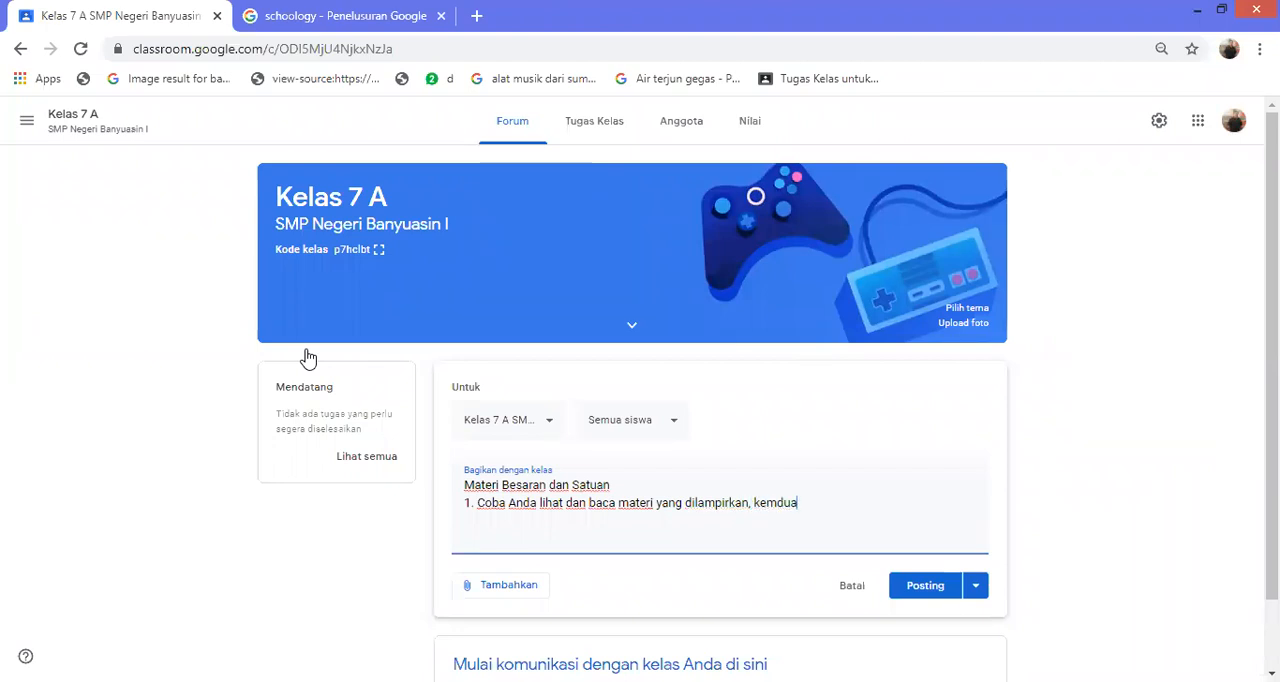
{"action": "type", "text": "n buat ramngkuman"}
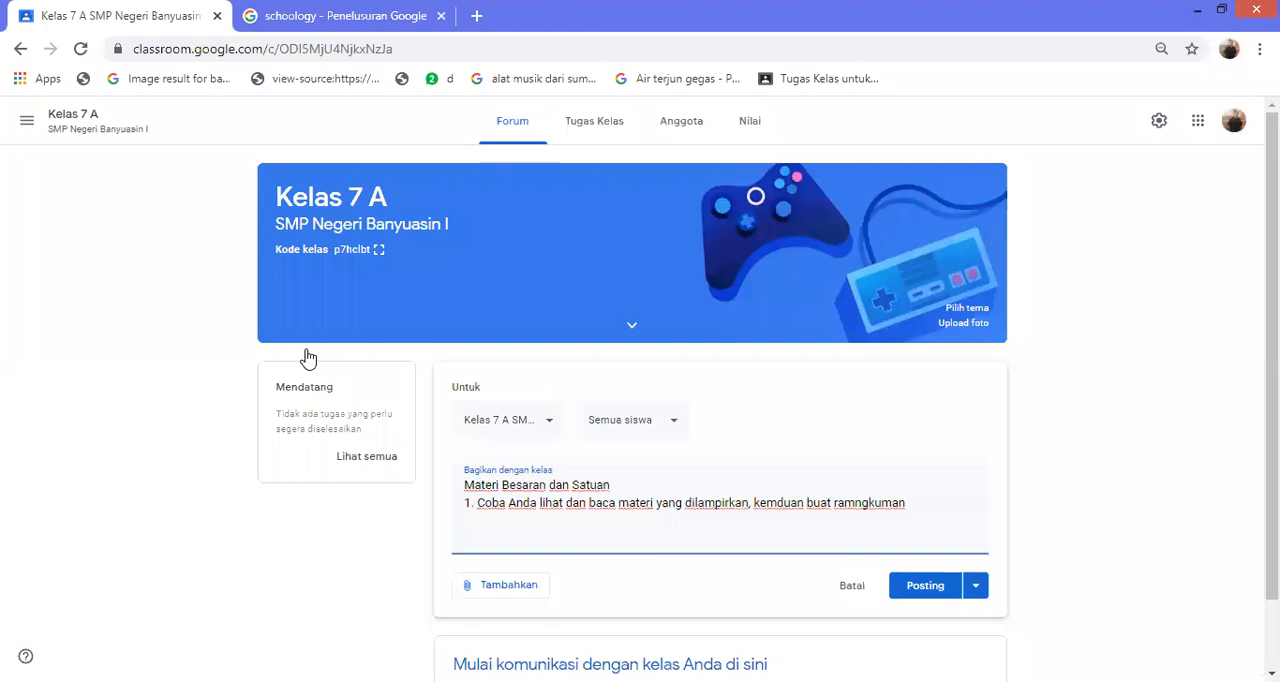
{"action": "type", "text": "e"}
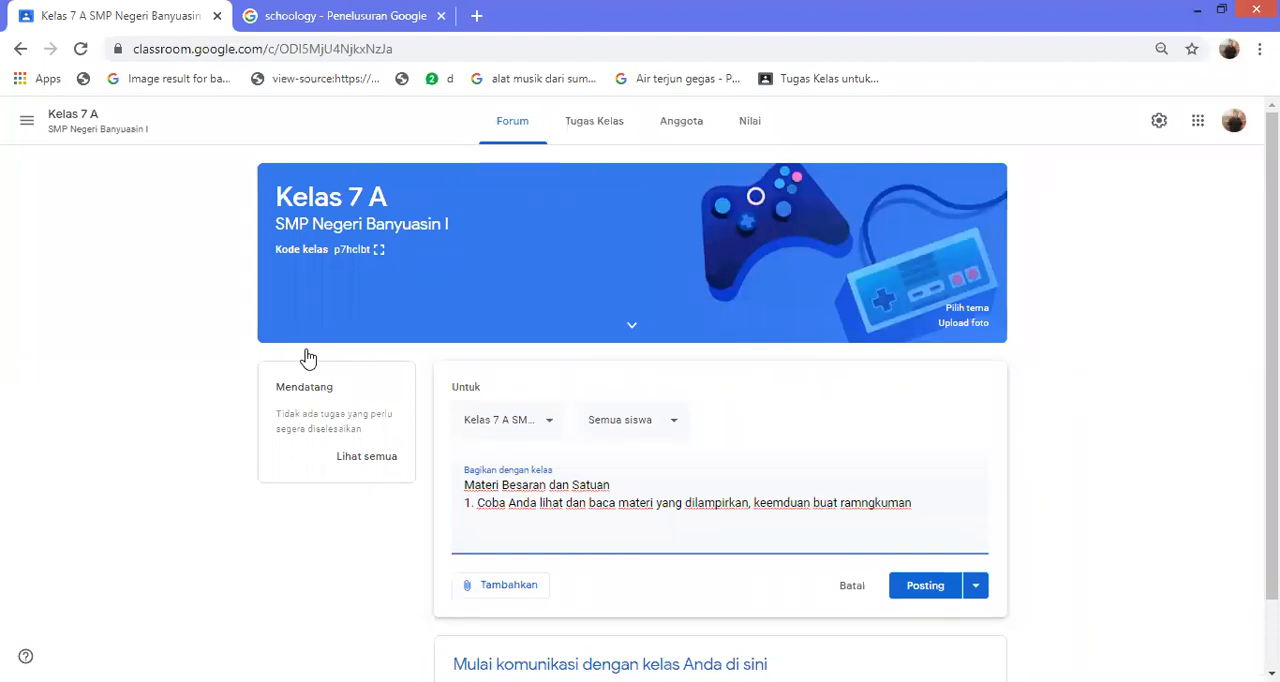
{"action": "key", "text": "BackSpace"}
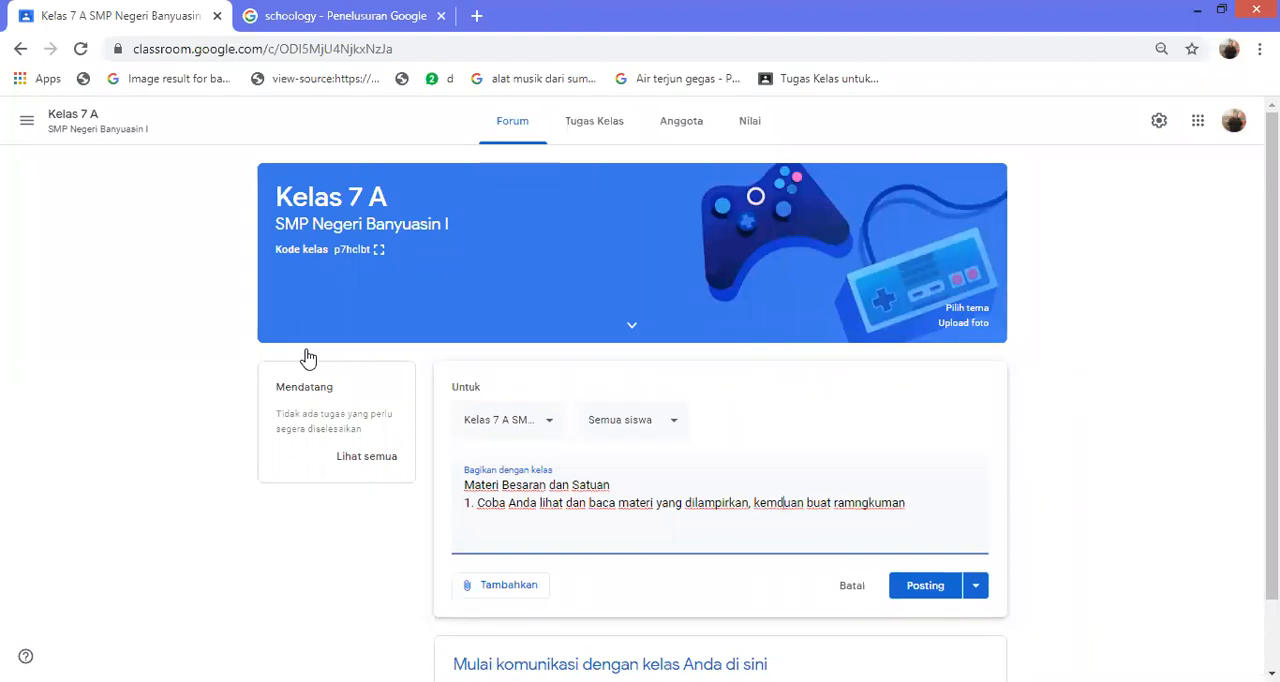
{"action": "type", "text": "udi"}
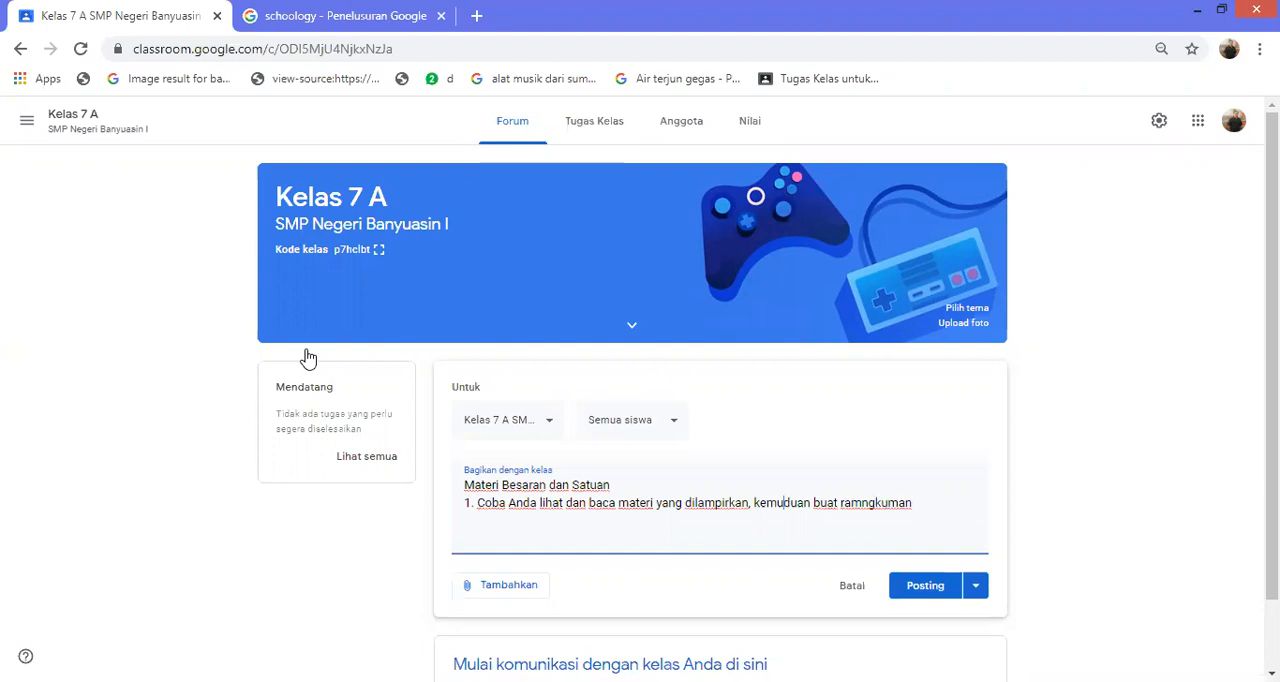
{"action": "key", "text": "Right"}
{"action": "key", "text": "Right"}
{"action": "key", "text": "BackSpace"}
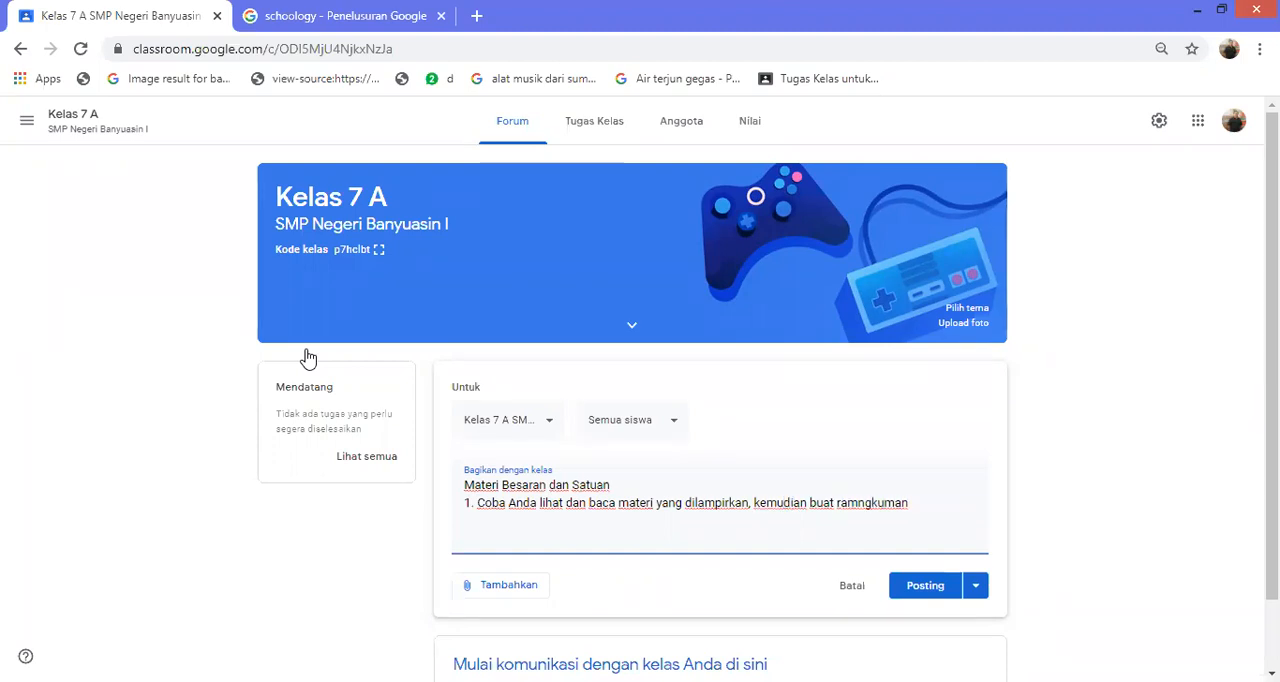
Begin the second instruction on a new line with "2. Anda tonotn dibawah ini, kemuda"
{"action": "type", "text": "2. Ana"}
{"action": "key", "text": "BackSpace"}
{"action": "type", "text": "da tonotn dibawah i"}
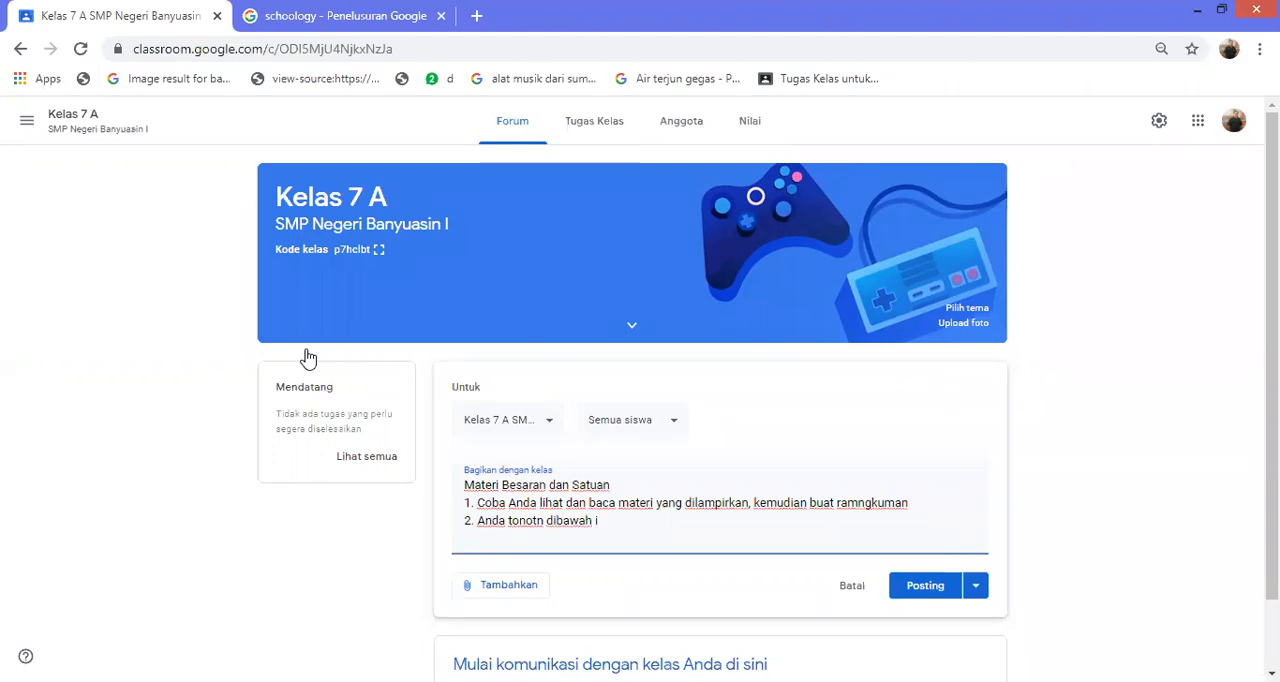
{"action": "type", "text": "ni, kemuda"}
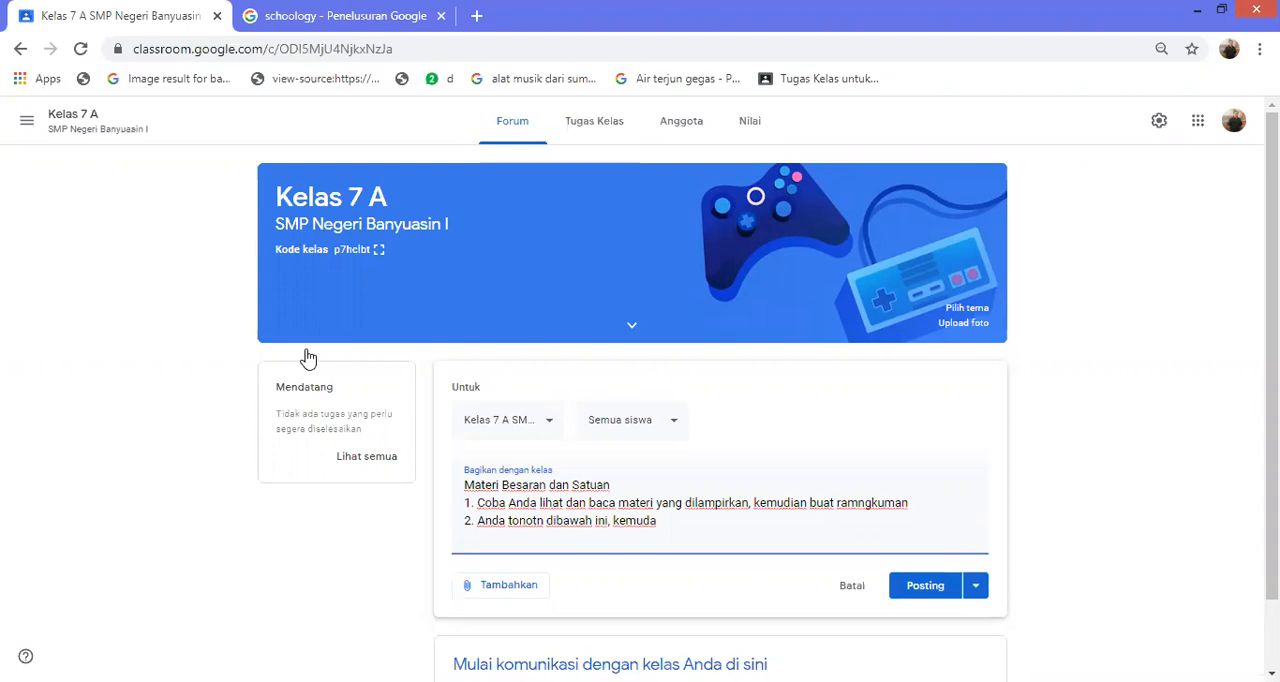
{"action": "type", "text": " a"}
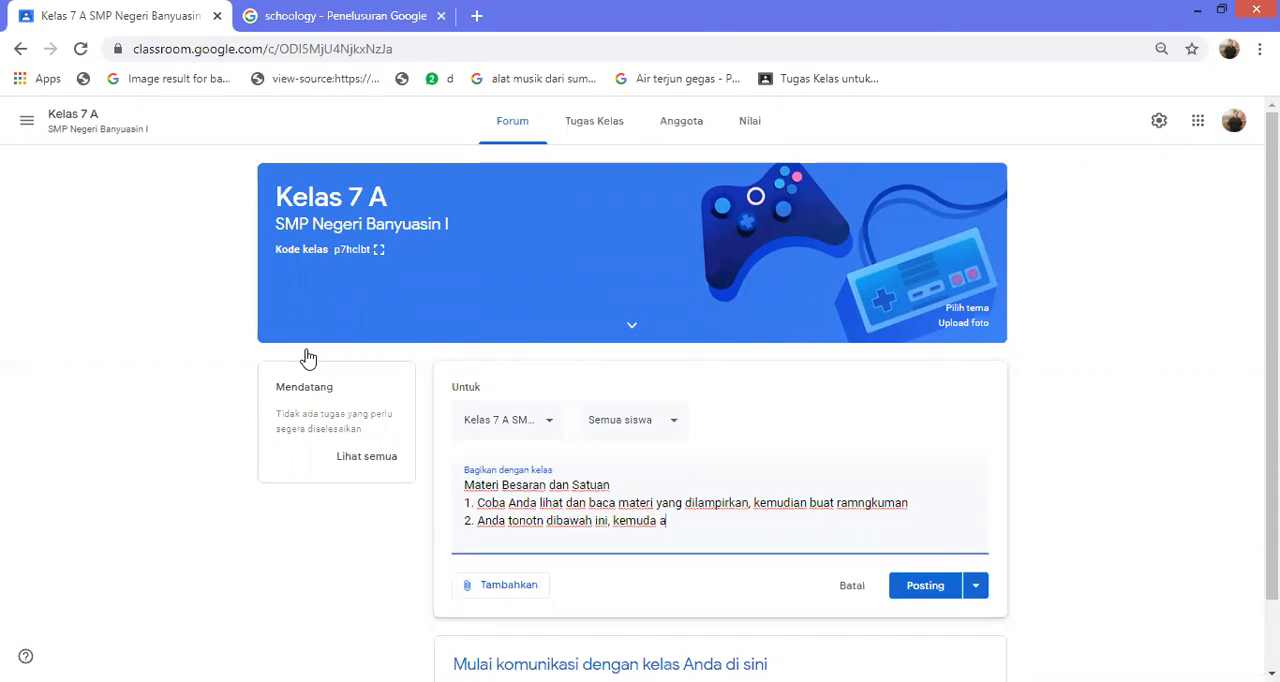
{"action": "type", "text": "pa"}
{"action": "key", "text": "BackSpace"}
{"action": "key", "text": "BackSpace"}
{"action": "key", "text": "BackSpace"}
Continue the second instruction with "tulisan hasil pengurangan"
{"action": "type", "text": "tul"}
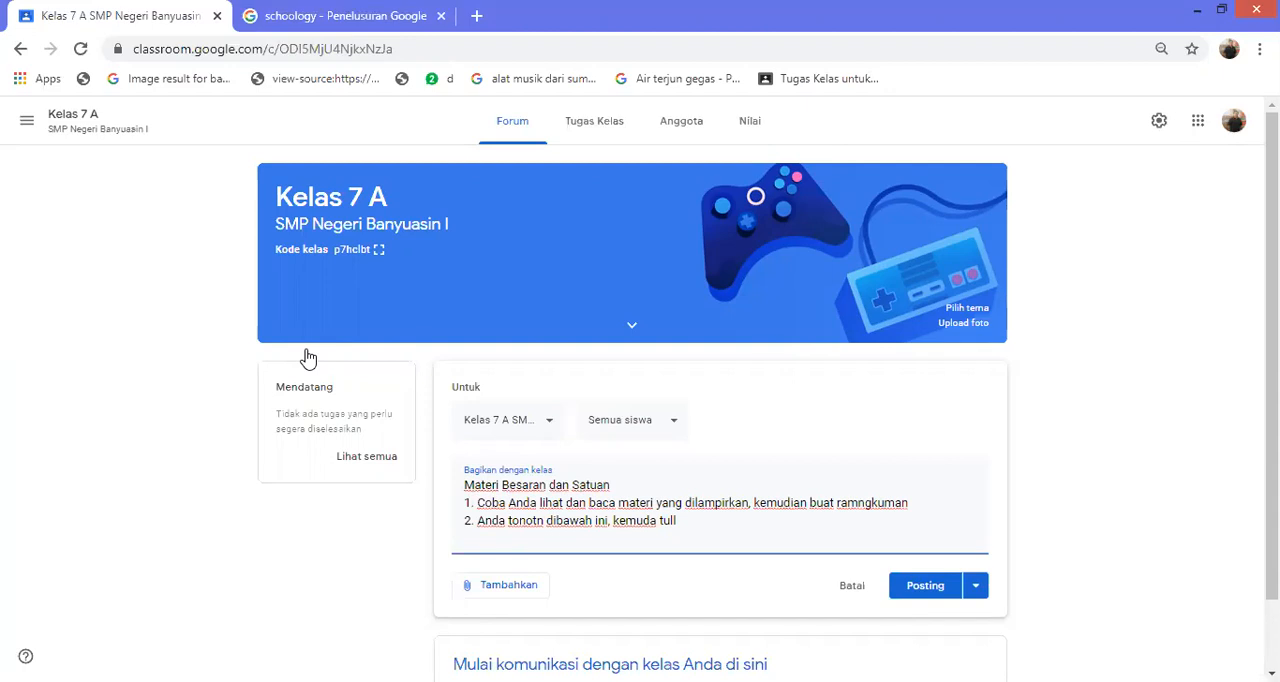
{"action": "type", "text": "isana hasil pengurangan"}
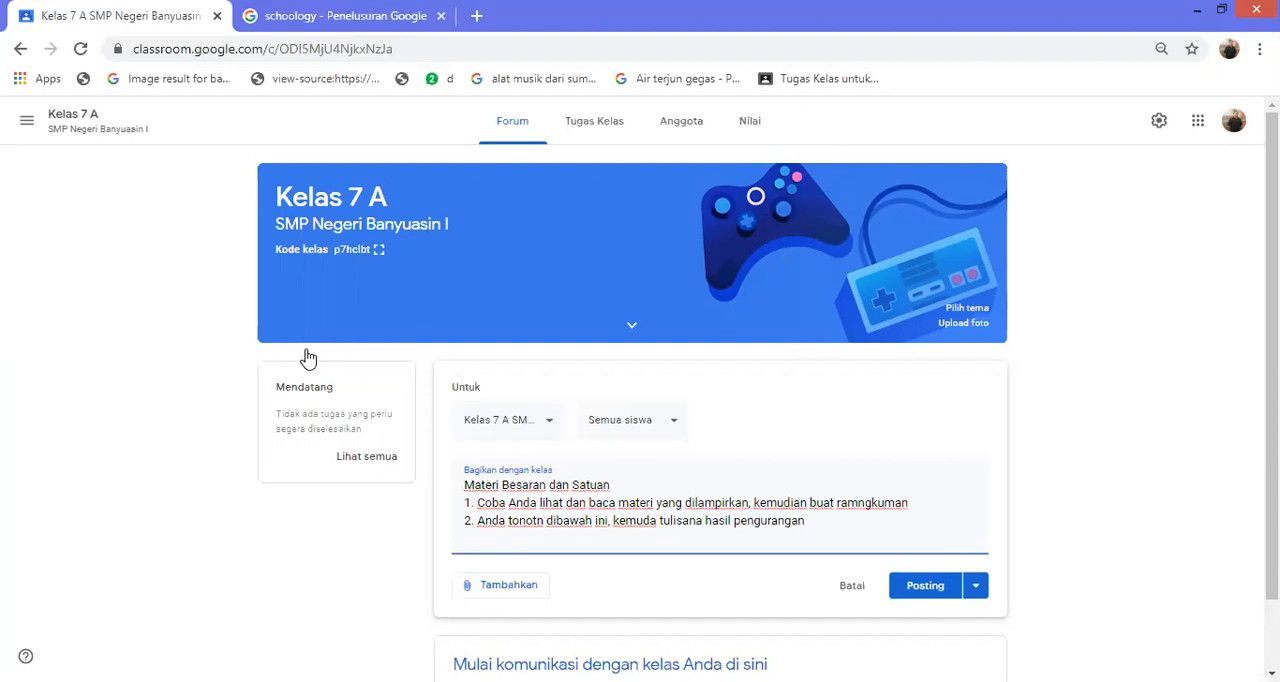
{"action": "key", "text": "ctrl+Left"}
{"action": "key", "text": "ctrl+Left"}
{"action": "key", "text": "Left"}
{"action": "key", "text": "BackSpace"}
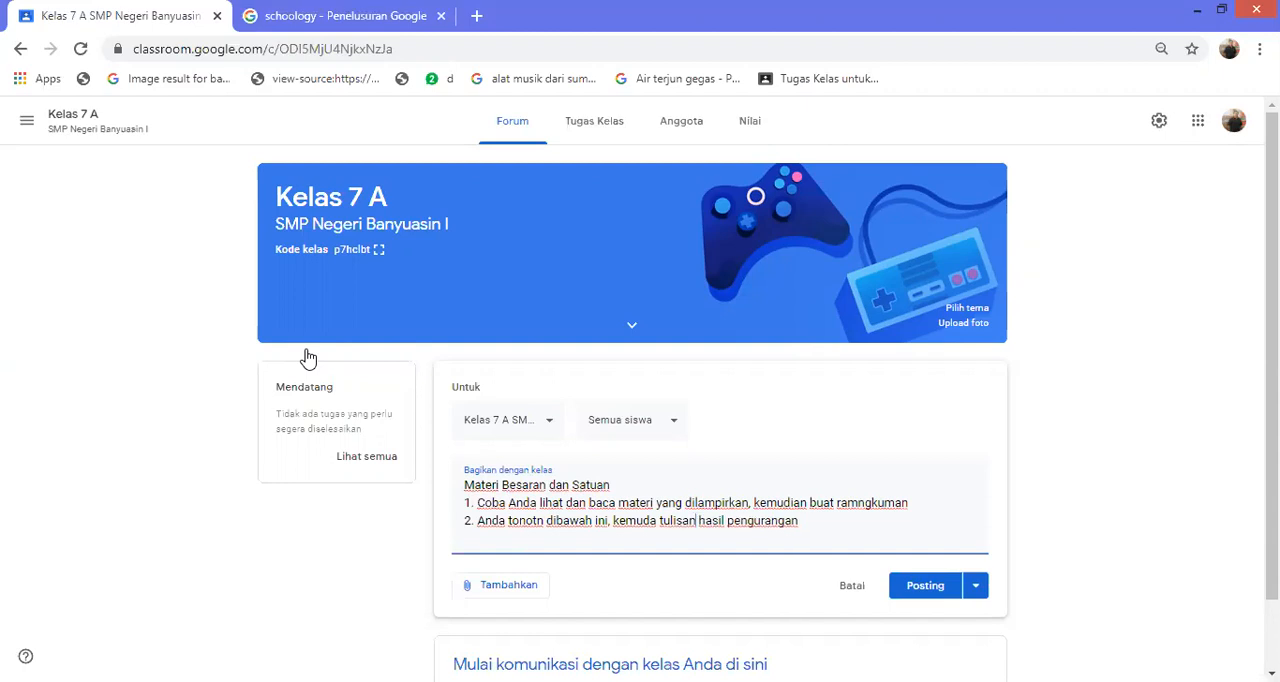
Change the last word of the second instruction to "pengukuran" and finish the line with "yang diperoleh"
{"action": "key", "text": "ctrl+Right"}
{"action": "key", "text": "ctrl+Right"}
{"action": "key", "text": "ctrl+Right"}
{"action": "key", "text": "BackSpace"}
{"action": "key", "text": "BackSpace"}
{"action": "key", "text": "BackSpace"}
{"action": "key", "text": "BackSpace"}
{"action": "key", "text": "BackSpace"}
{"action": "type", "text": "ukuran "}
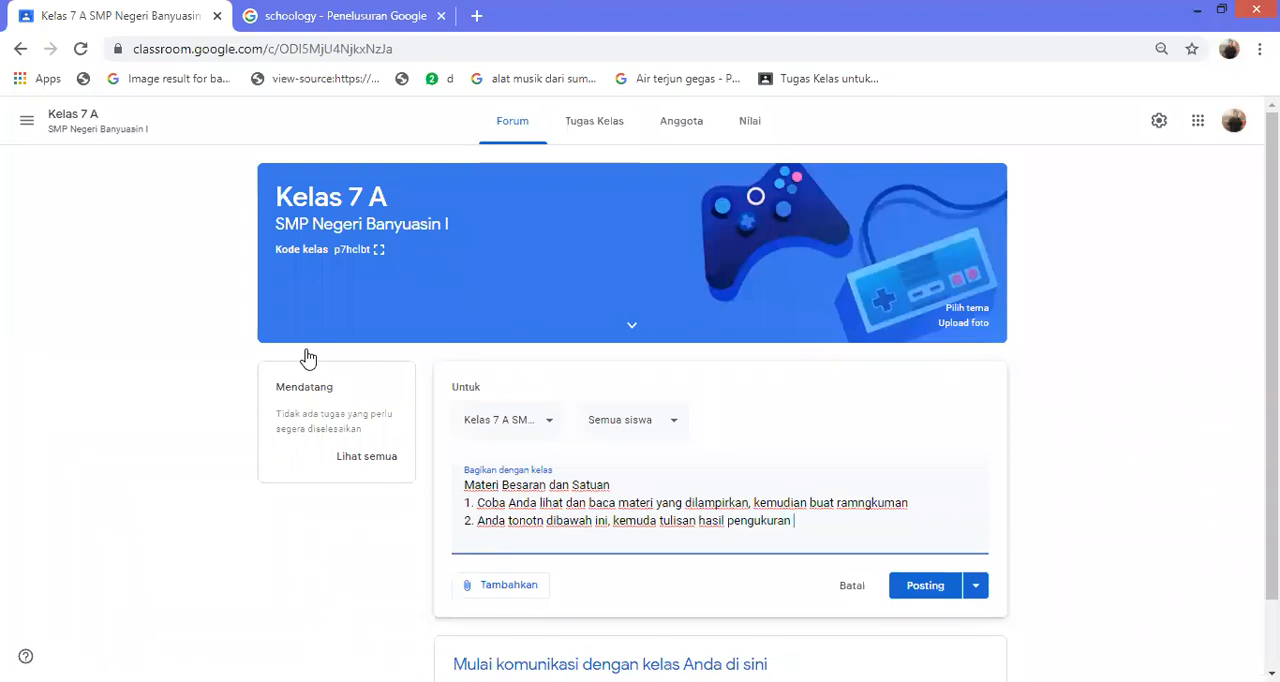
{"action": "type", "text": "yang diperoleh"}
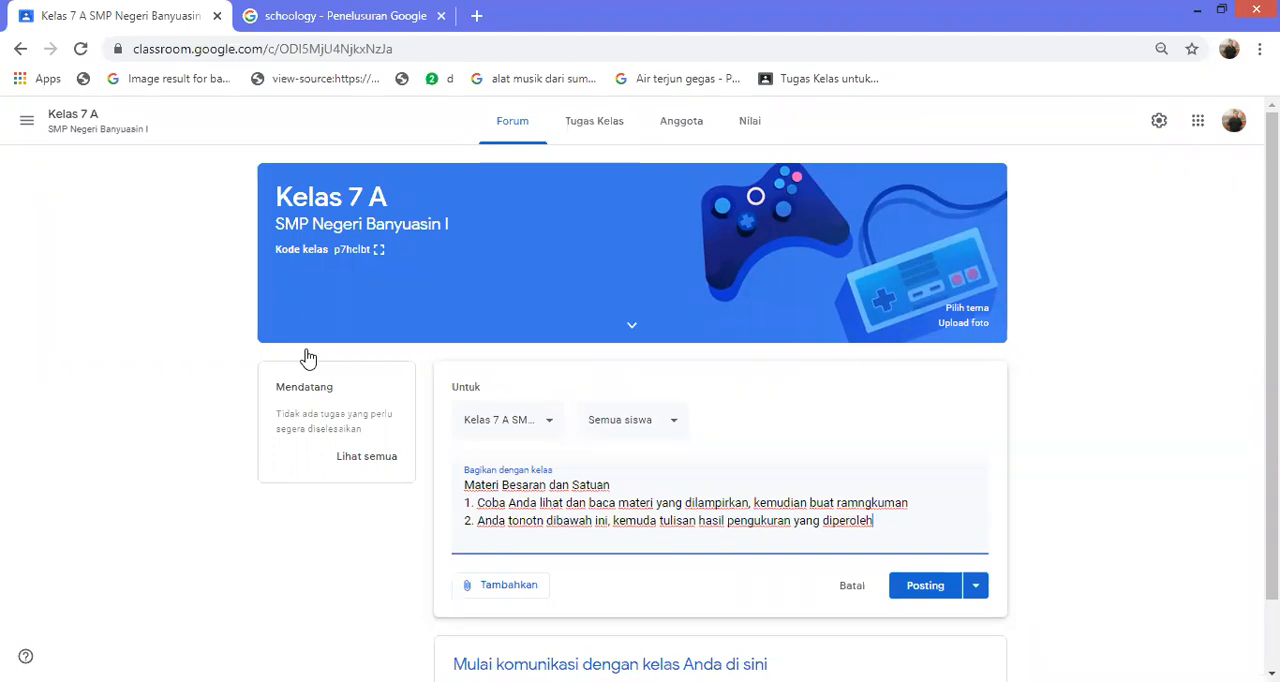
Upload the image file PicsArt_1448885222543.jpg from the computer's Album_5 folder as an attachment to the post
{"action": "scroll", "coordinate": [308, 358], "scroll_direction": "down", "scroll_amount": 1}
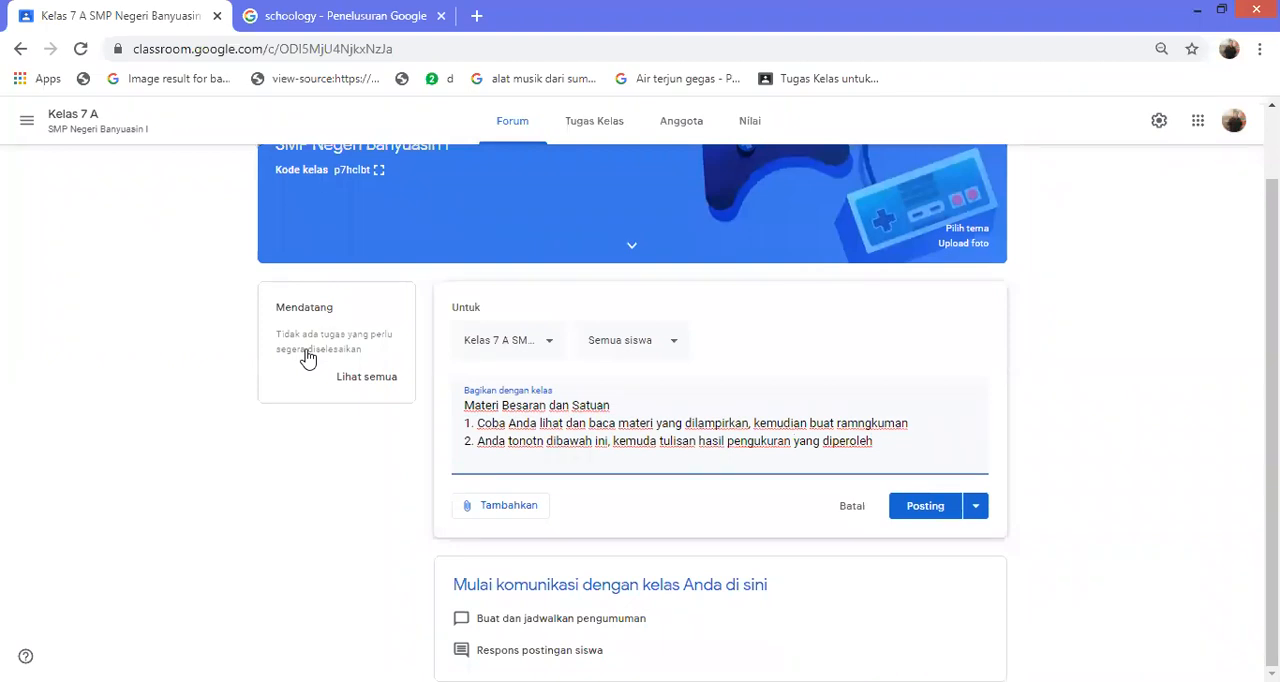
{"action": "key", "text": "Tab"}
{"action": "key", "text": "Return"}
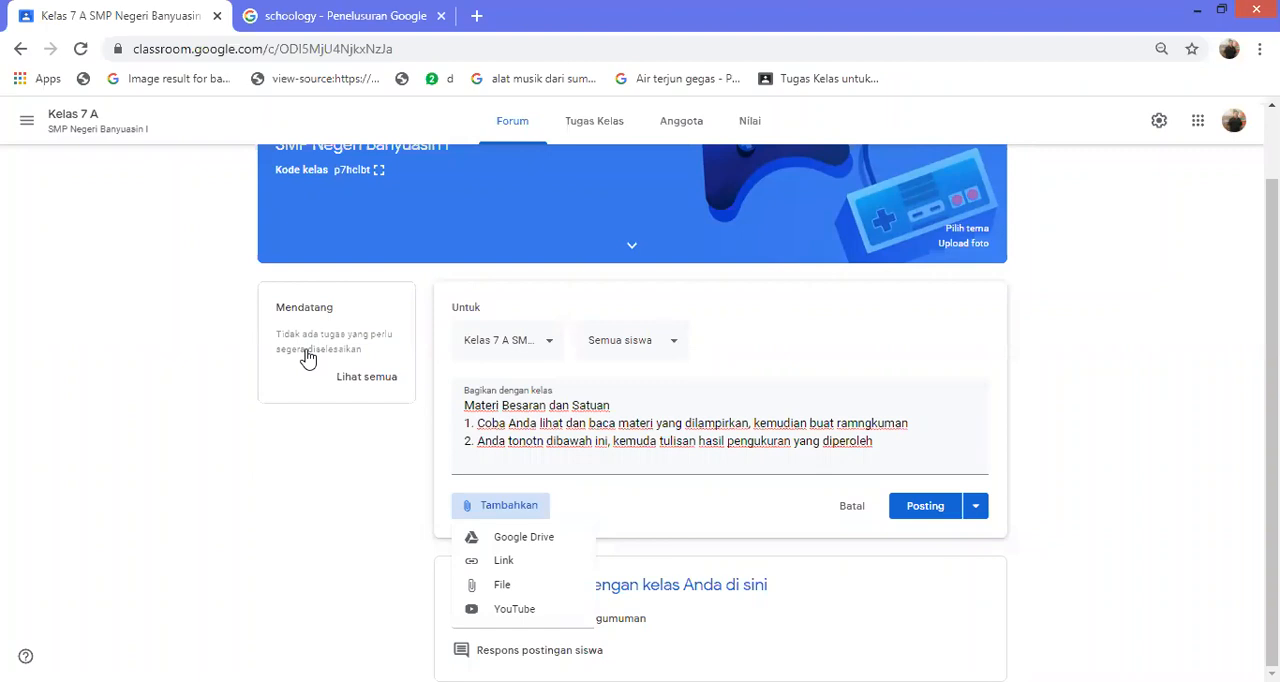
{"action": "left_click", "coordinate": [508, 585]}
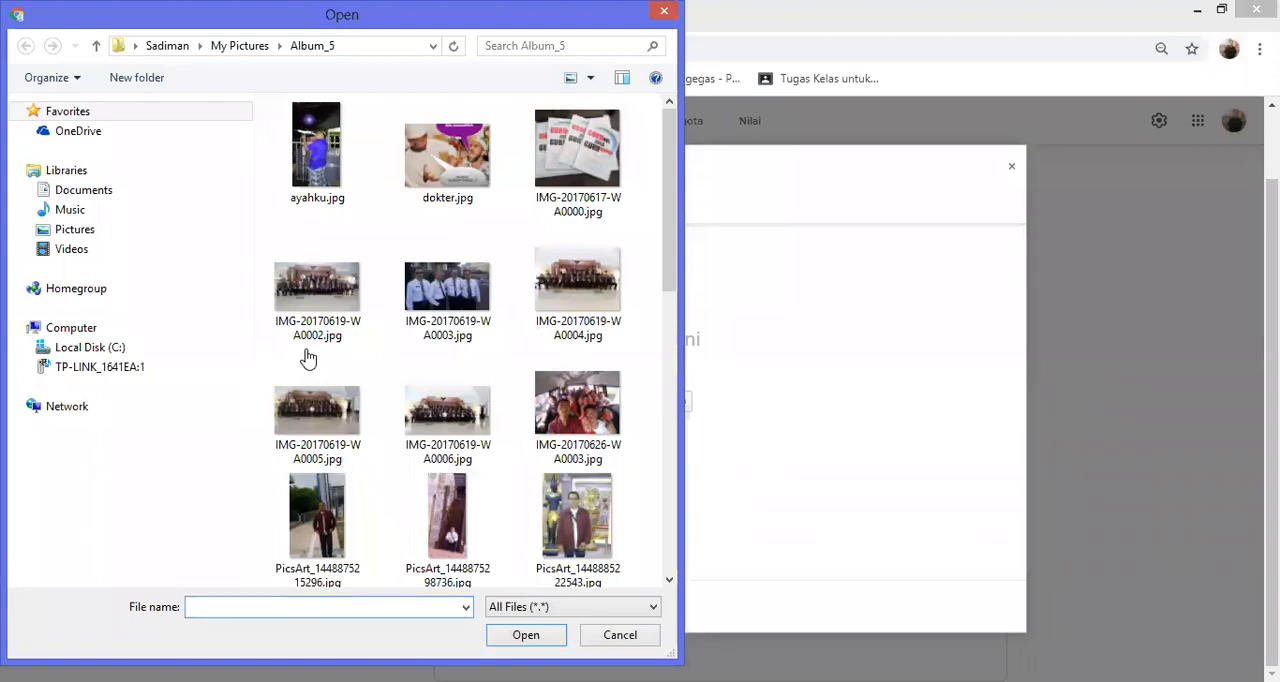
{"action": "key", "text": "Escape"}
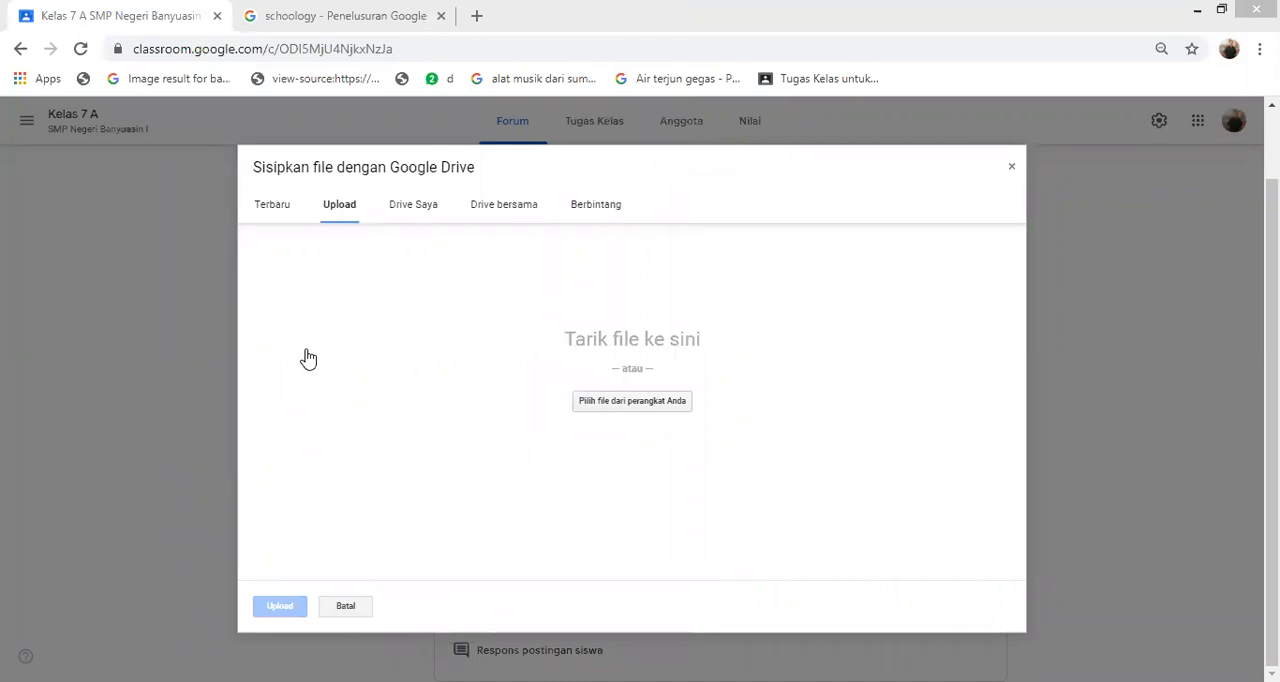
{"action": "left_click", "coordinate": [308, 358]}
{"action": "left_click", "coordinate": [578, 521]}
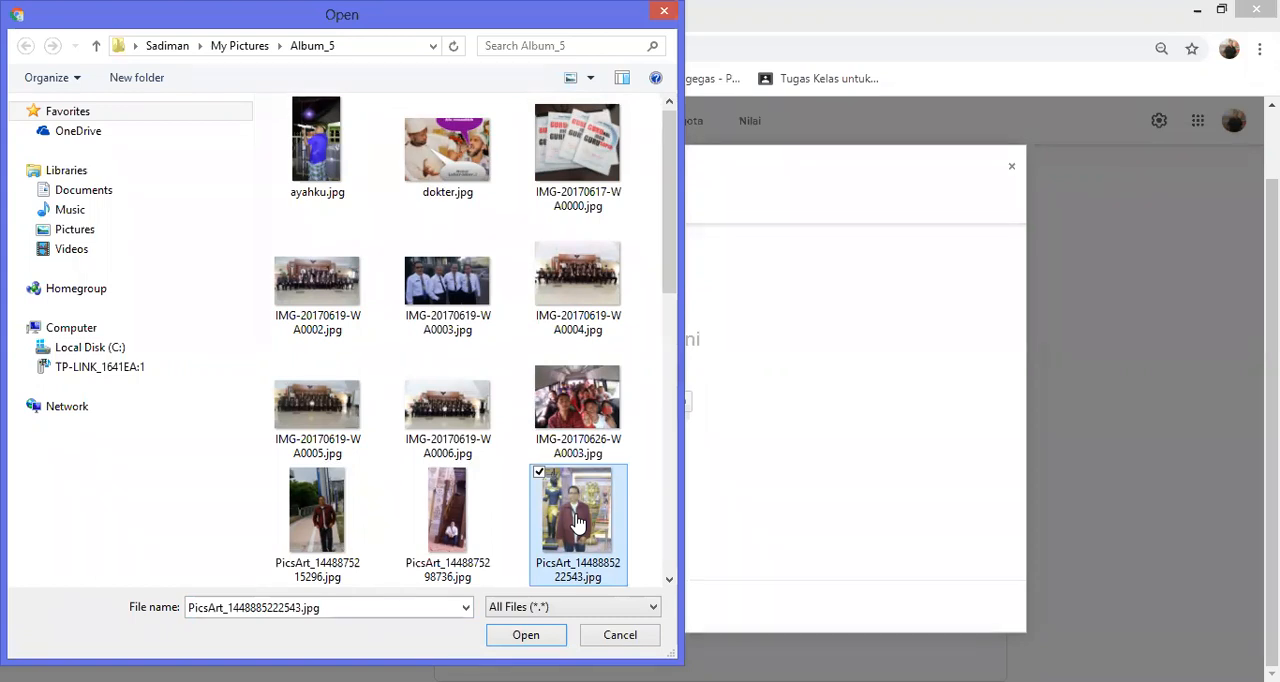
{"action": "left_click", "coordinate": [525, 636]}
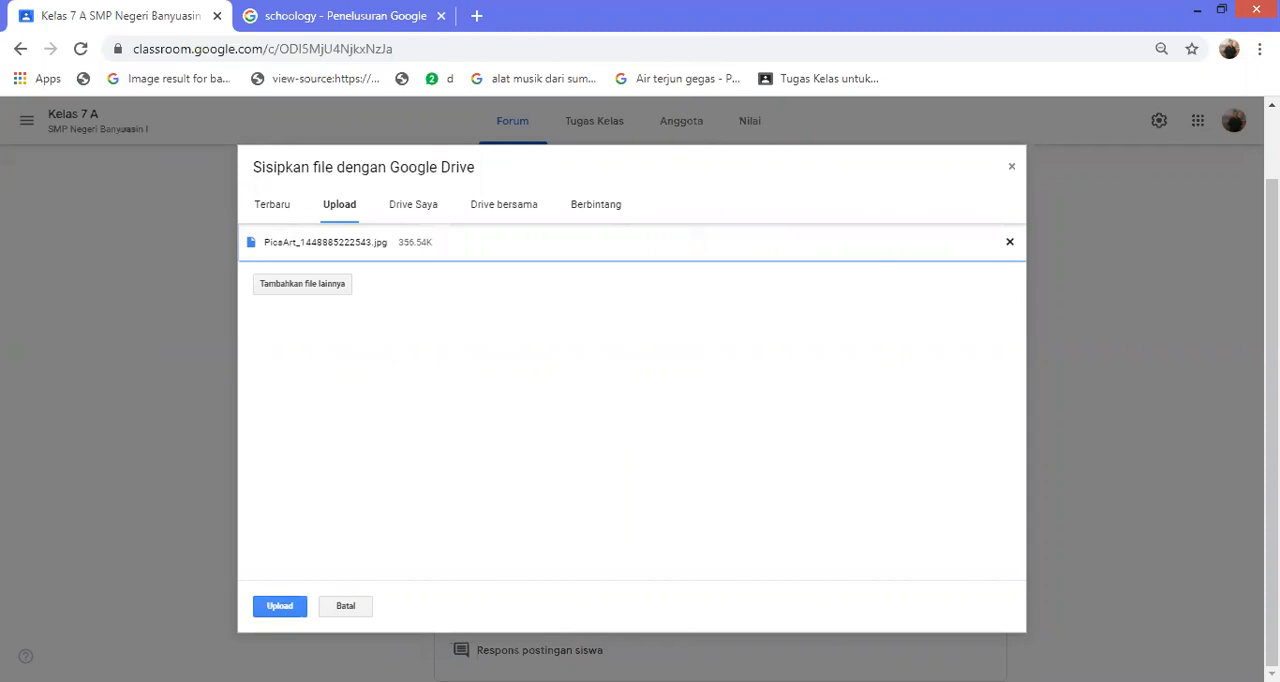
{"action": "left_click", "coordinate": [280, 606]}
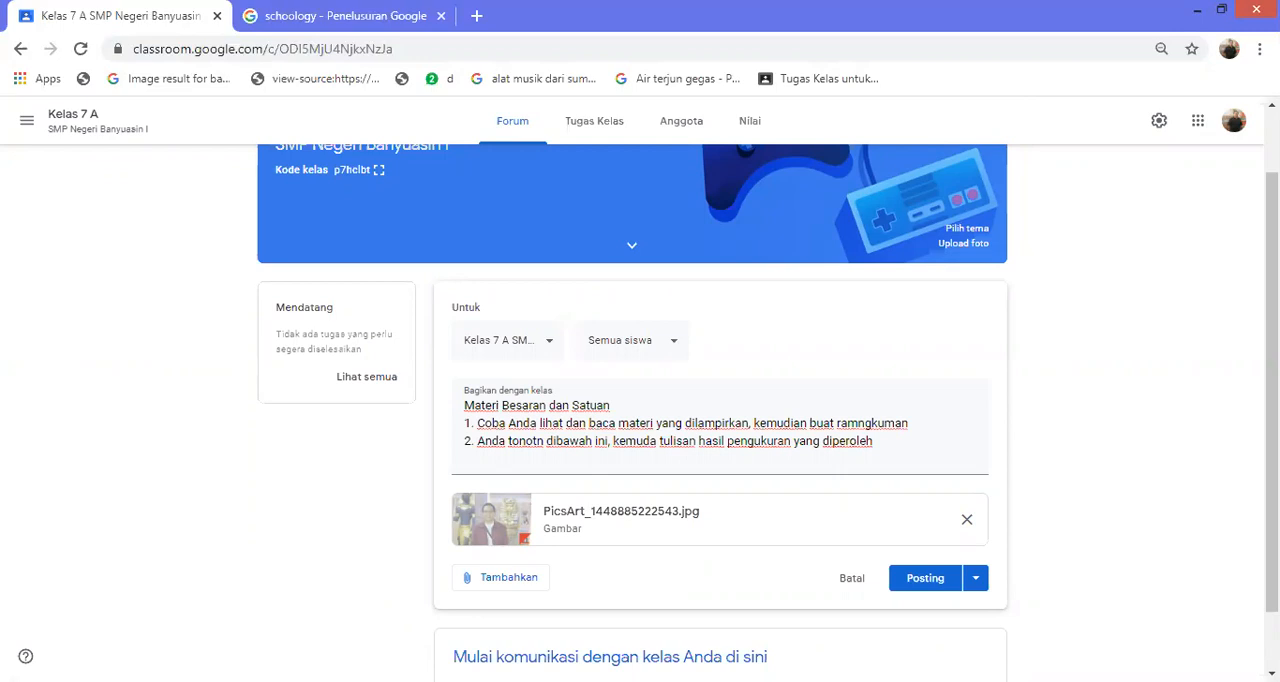
Search YouTube for "menggunakan jangka sorong" and attach the video "Cara membaca Jangka Sorong dan mikrometer sekrup -Belajar Fisika Gratis BFG03" to the post
{"action": "left_click", "coordinate": [501, 578]}
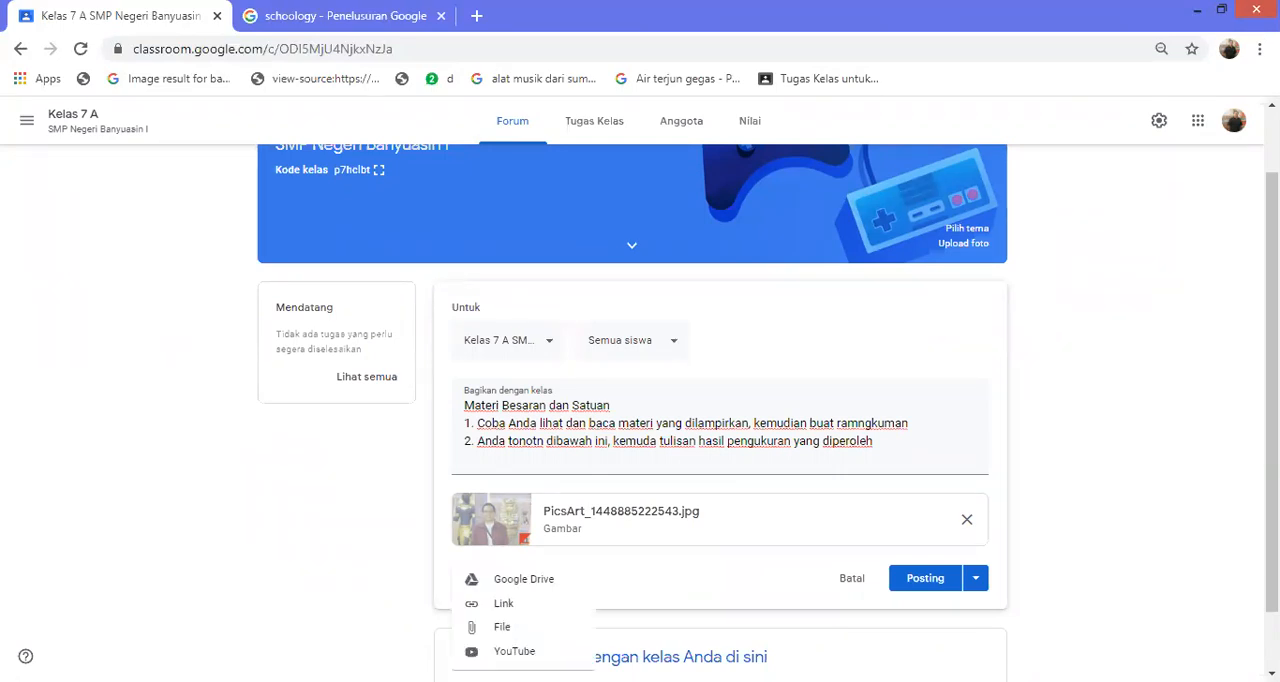
{"action": "left_click", "coordinate": [524, 648]}
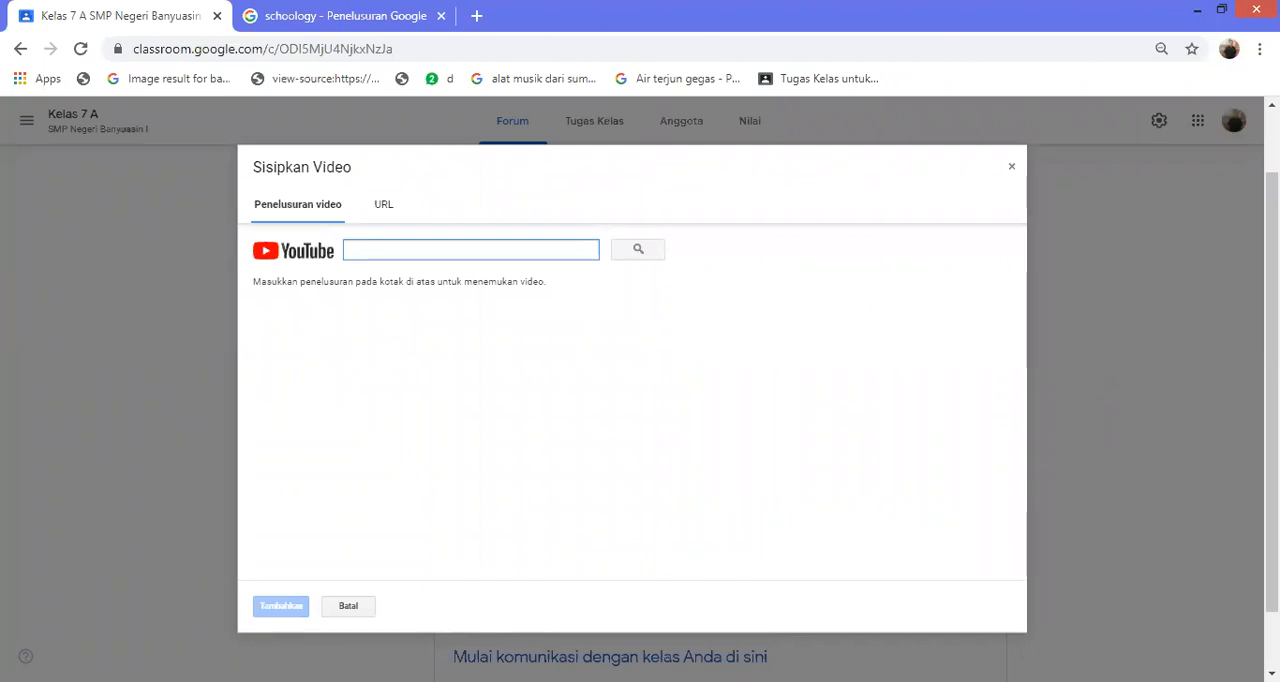
{"action": "type", "text": "men"}
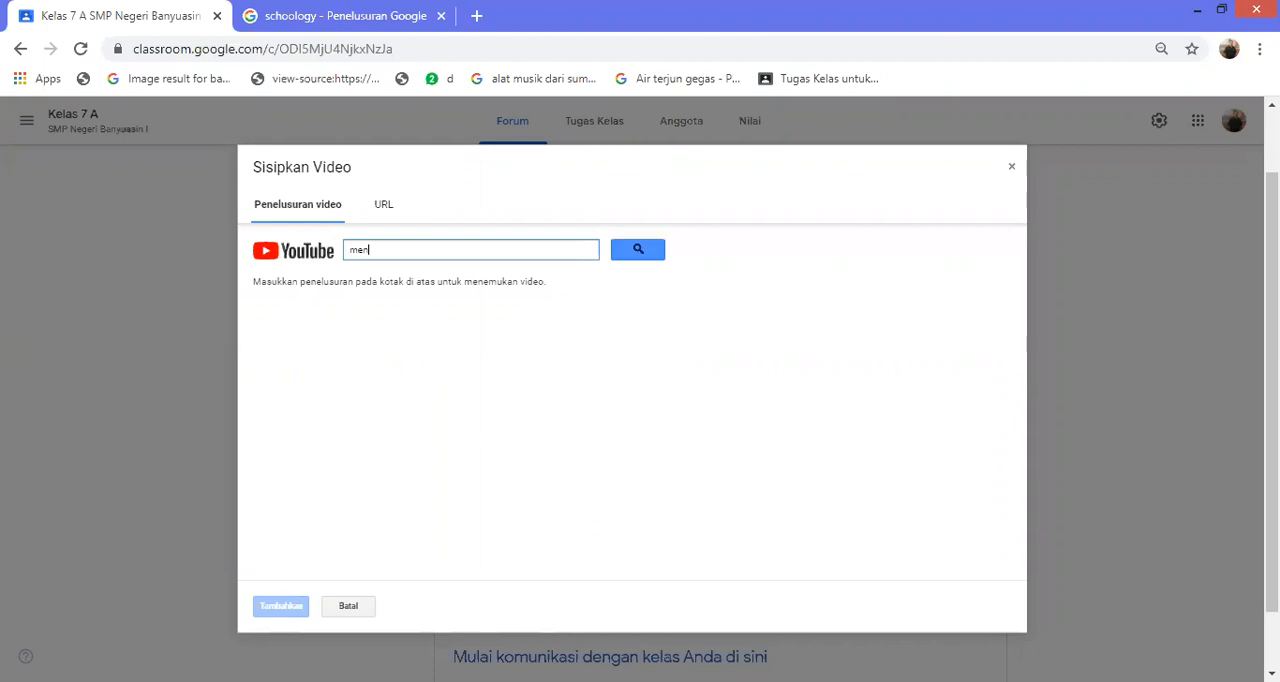
{"action": "type", "text": "ggunakan jangka"}
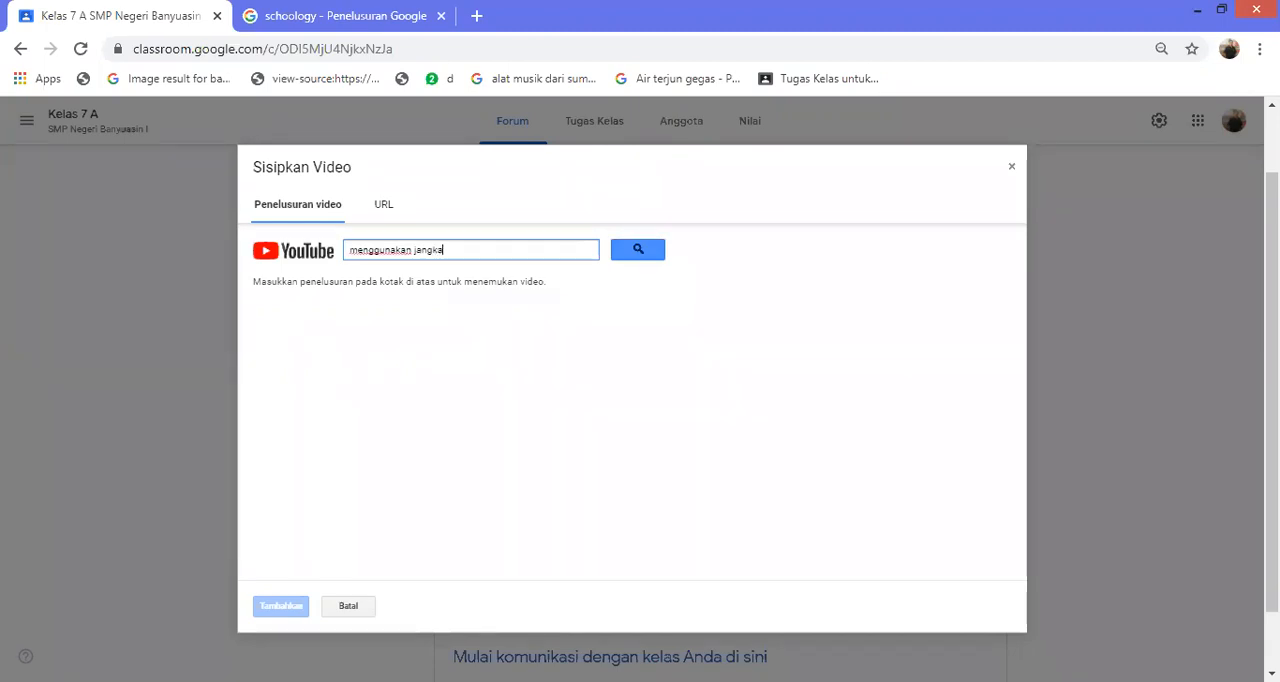
{"action": "type", "text": " sorong"}
{"action": "key", "text": "Return"}
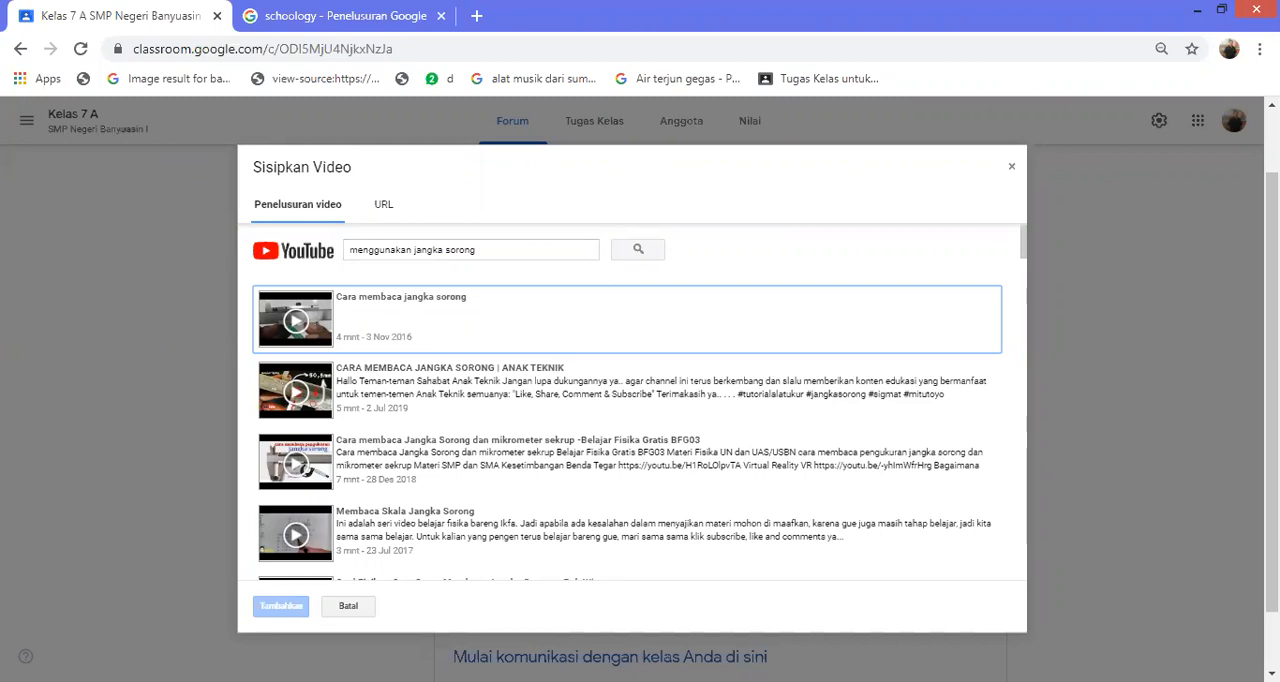
{"action": "left_click", "coordinate": [626, 462]}
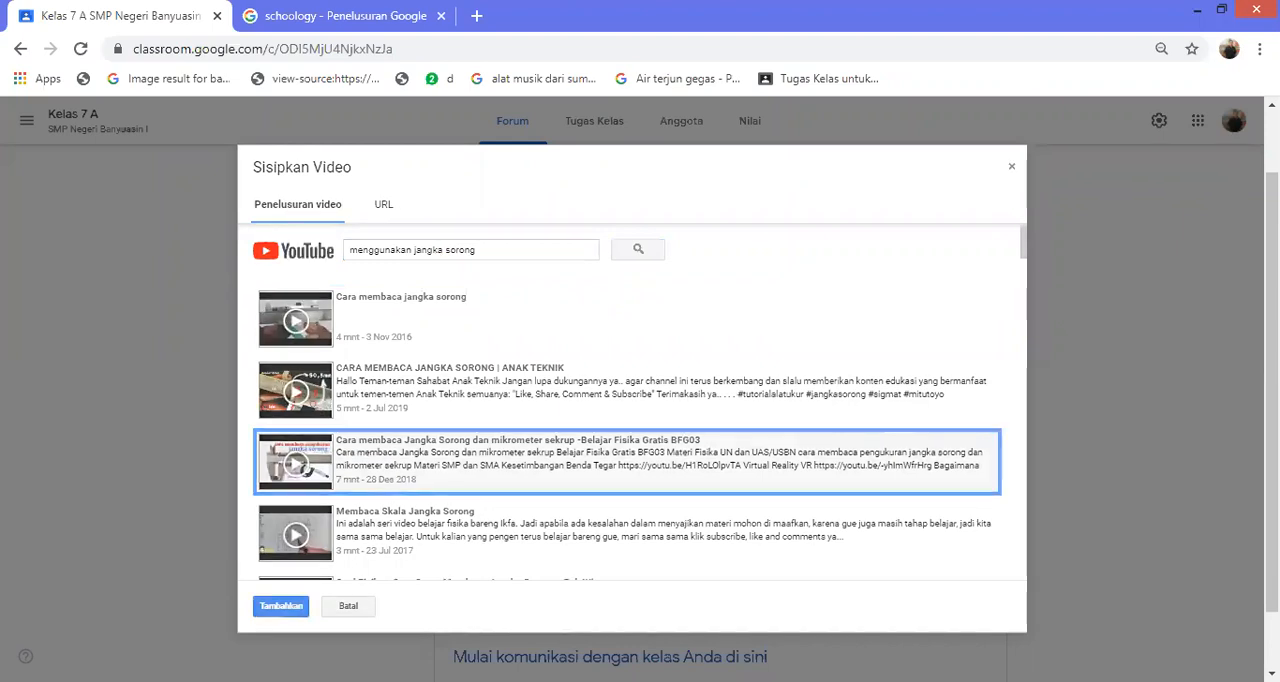
{"action": "left_click", "coordinate": [281, 606]}
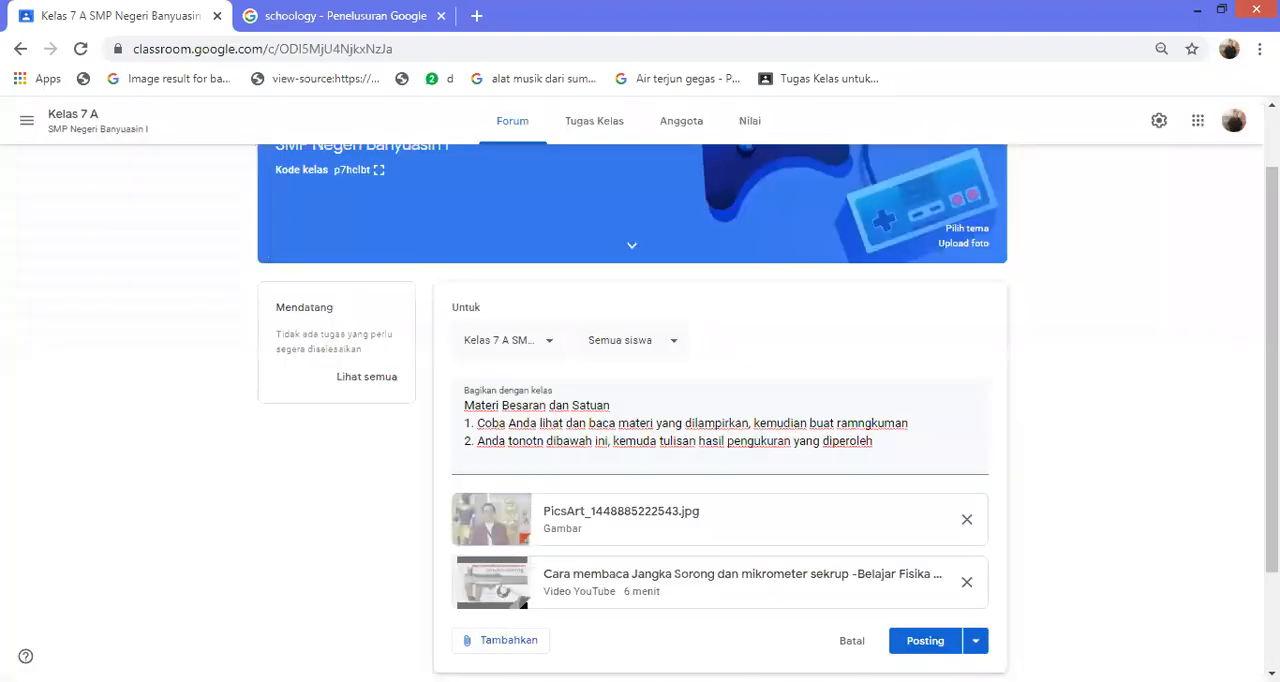
Publish the announcement with its image and video attachments to the Kelas 7 A forum
{"action": "scroll", "coordinate": [632, 410], "scroll_direction": "down", "scroll_amount": 1}
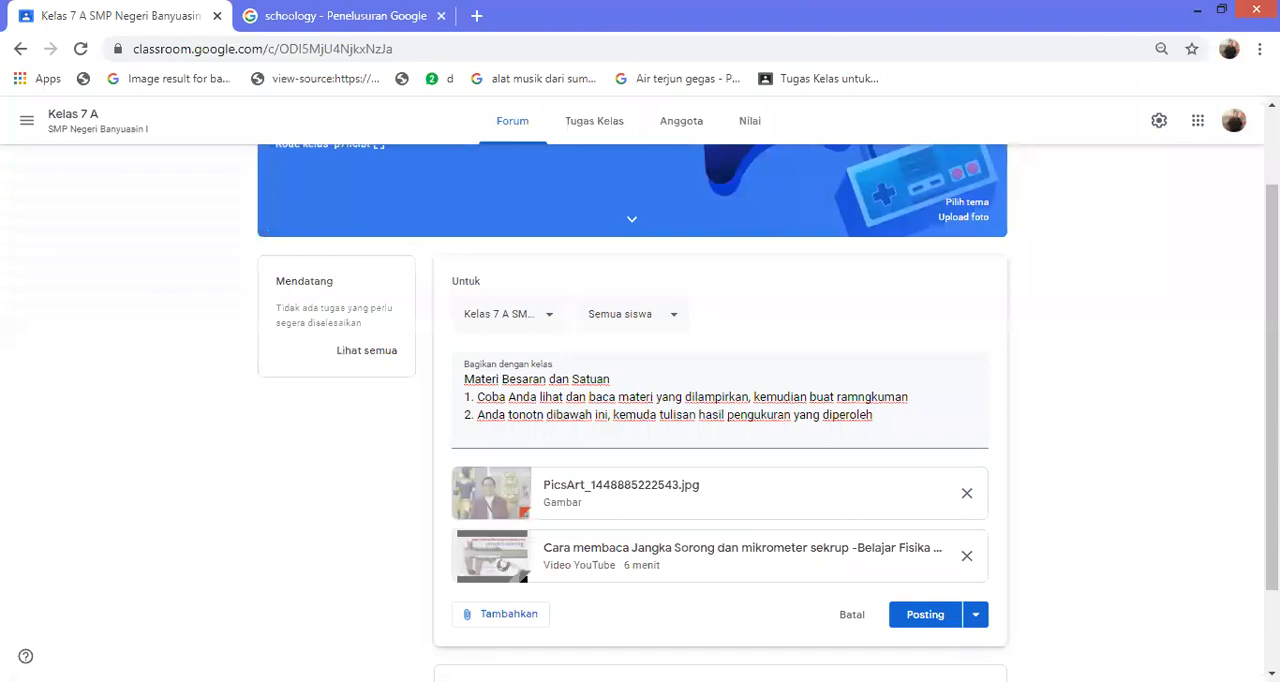
{"action": "scroll", "coordinate": [632, 410], "scroll_direction": "down", "scroll_amount": 1}
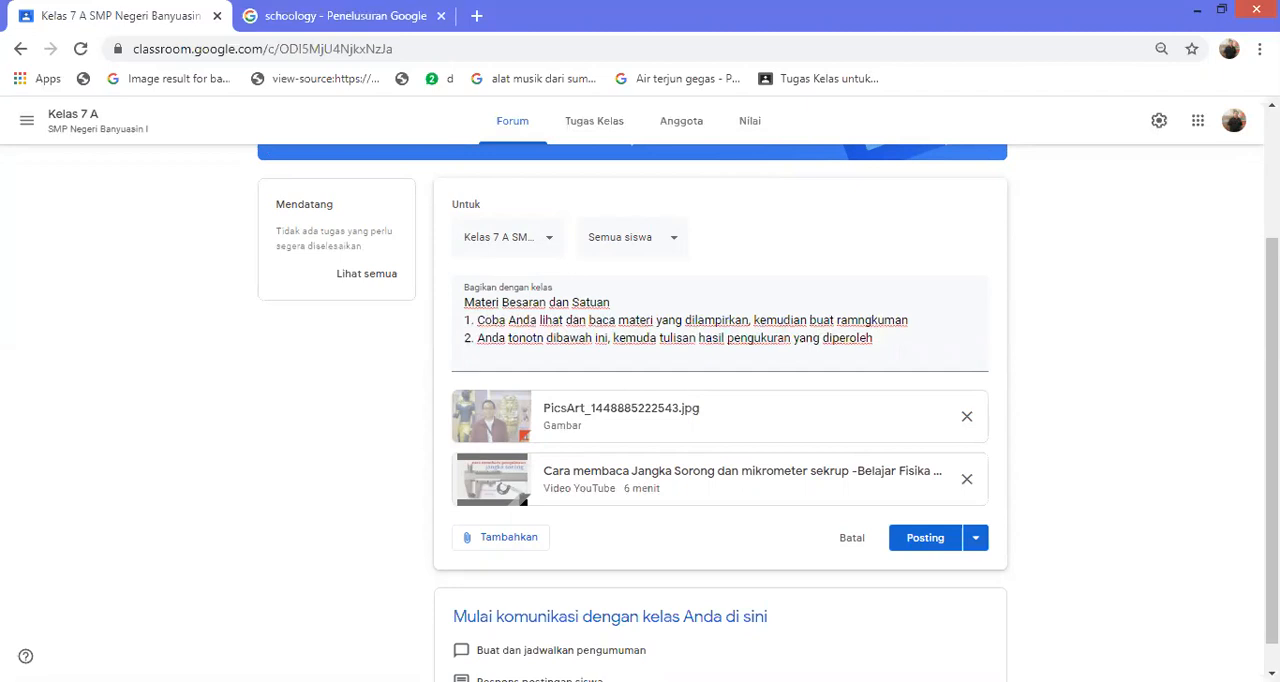
{"action": "scroll", "coordinate": [767, 412], "scroll_direction": "down", "scroll_amount": 1}
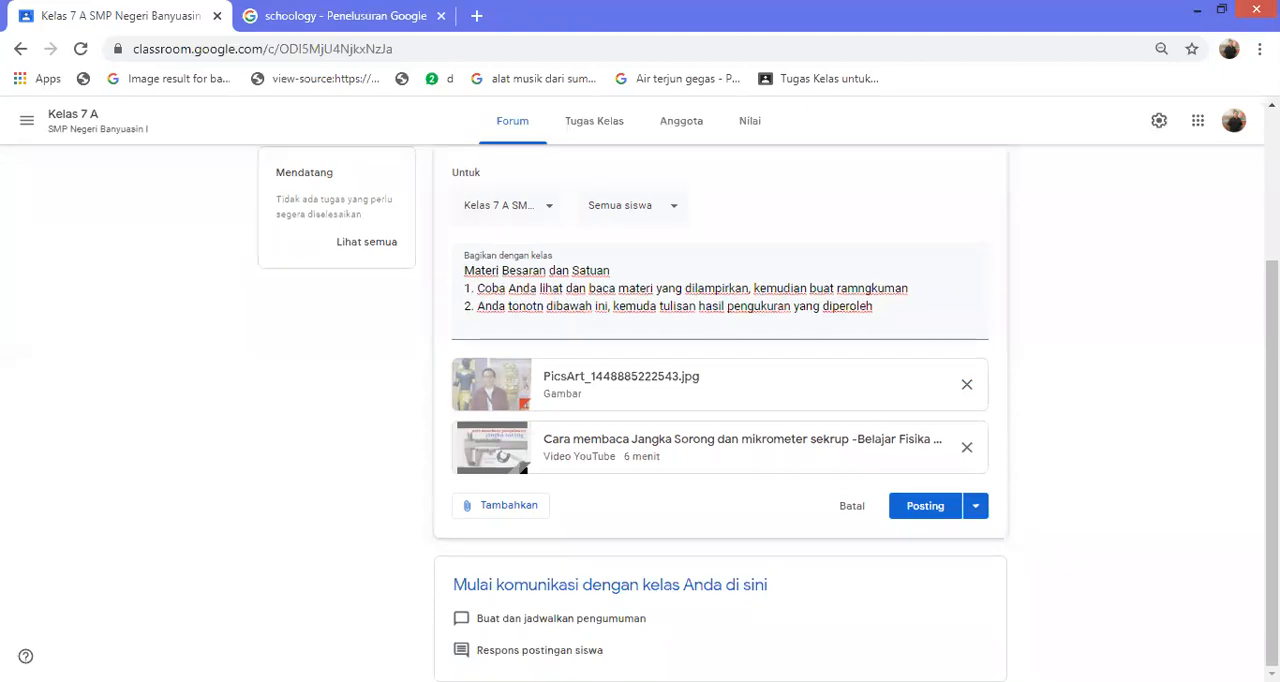
{"action": "scroll", "coordinate": [767, 412], "scroll_direction": "up", "scroll_amount": 1}
{"action": "left_click", "coordinate": [925, 553]}
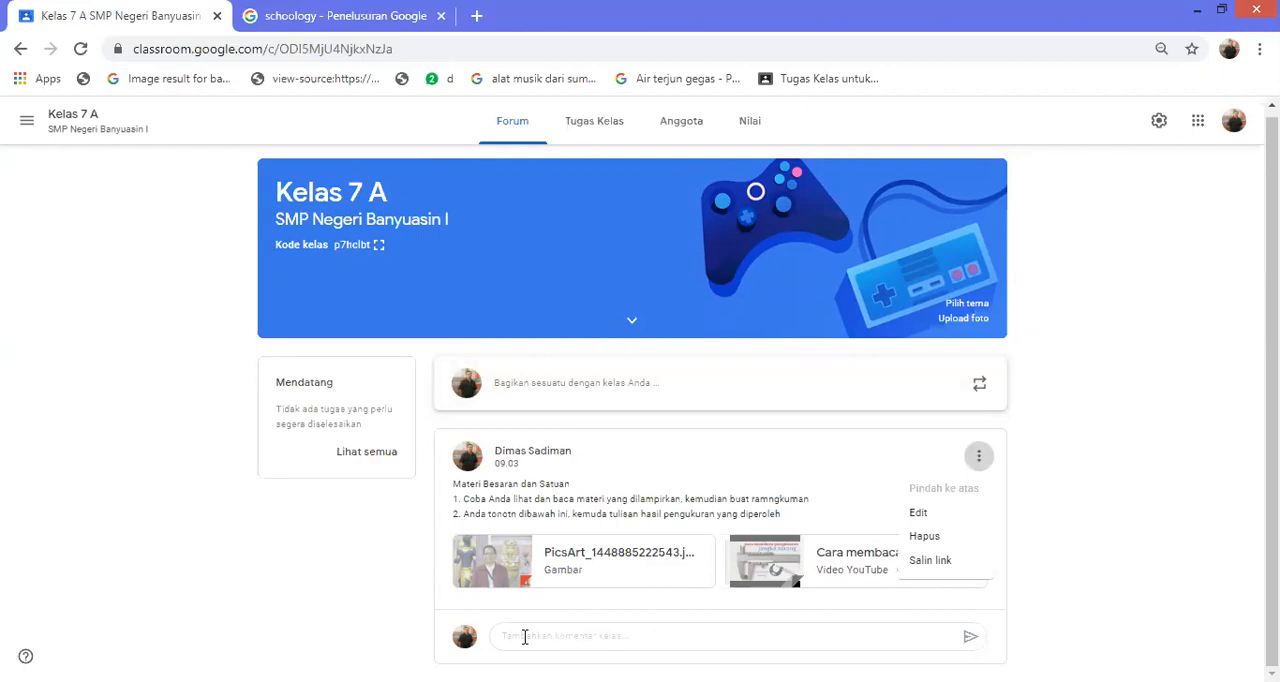
Reopen the published announcement for editing and save it with Semua siswa kept as the recipients
{"action": "left_click", "coordinate": [524, 637]}
{"action": "key", "text": "Down"}
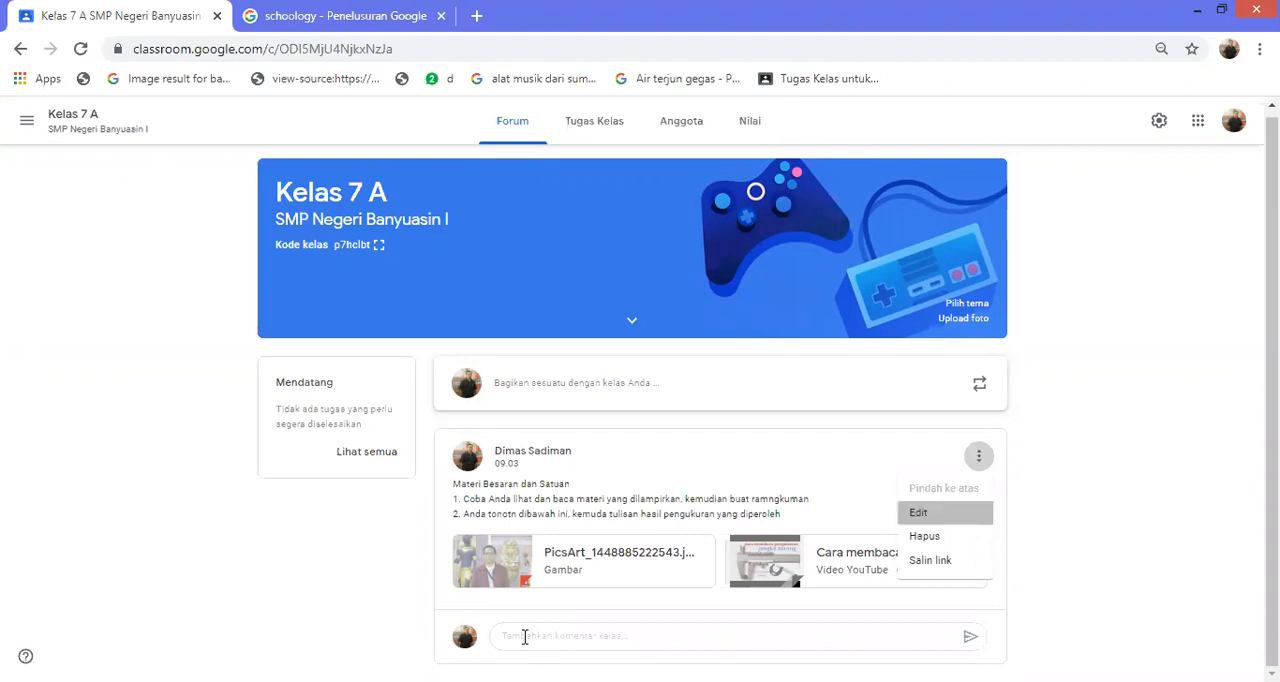
{"action": "key", "text": "Return"}
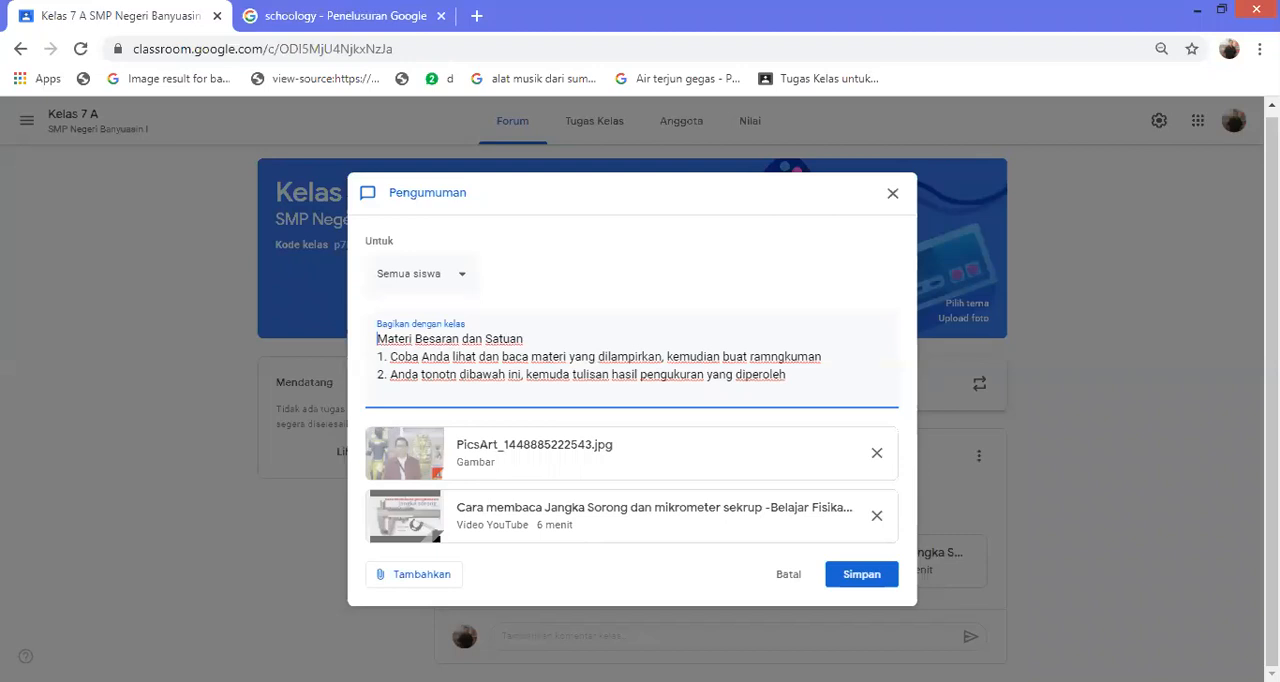
{"action": "left_click", "coordinate": [422, 274]}
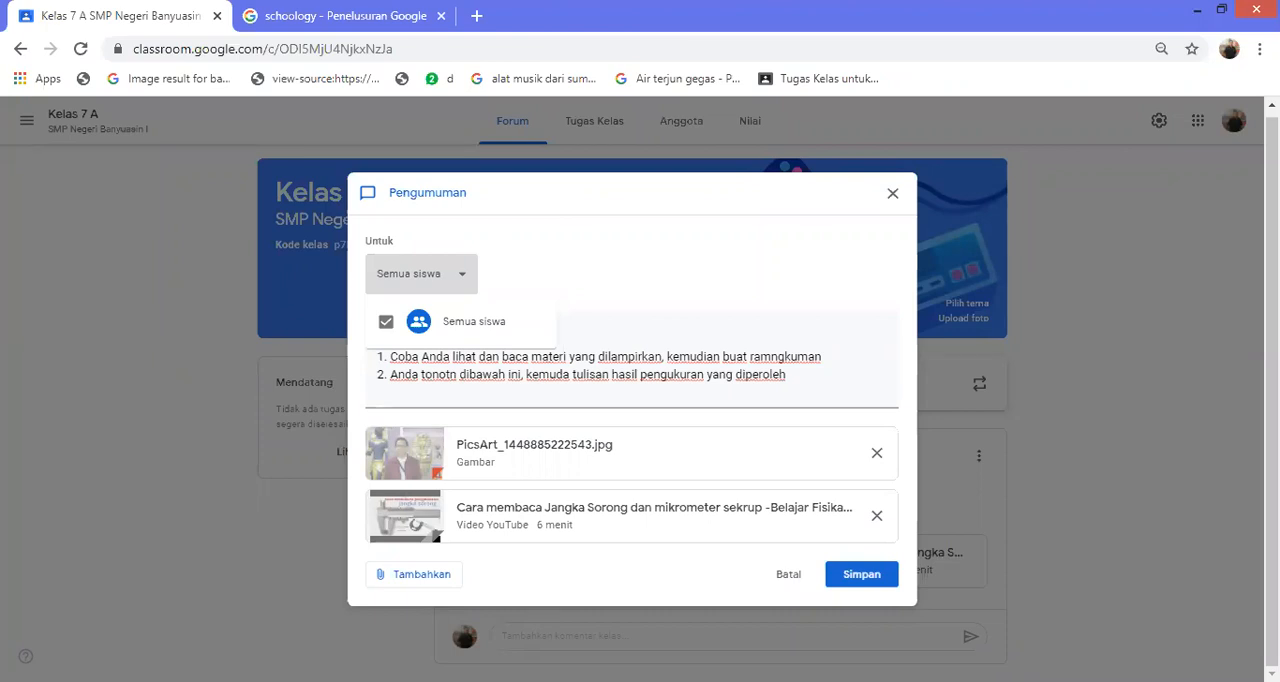
{"action": "key", "text": "Escape"}
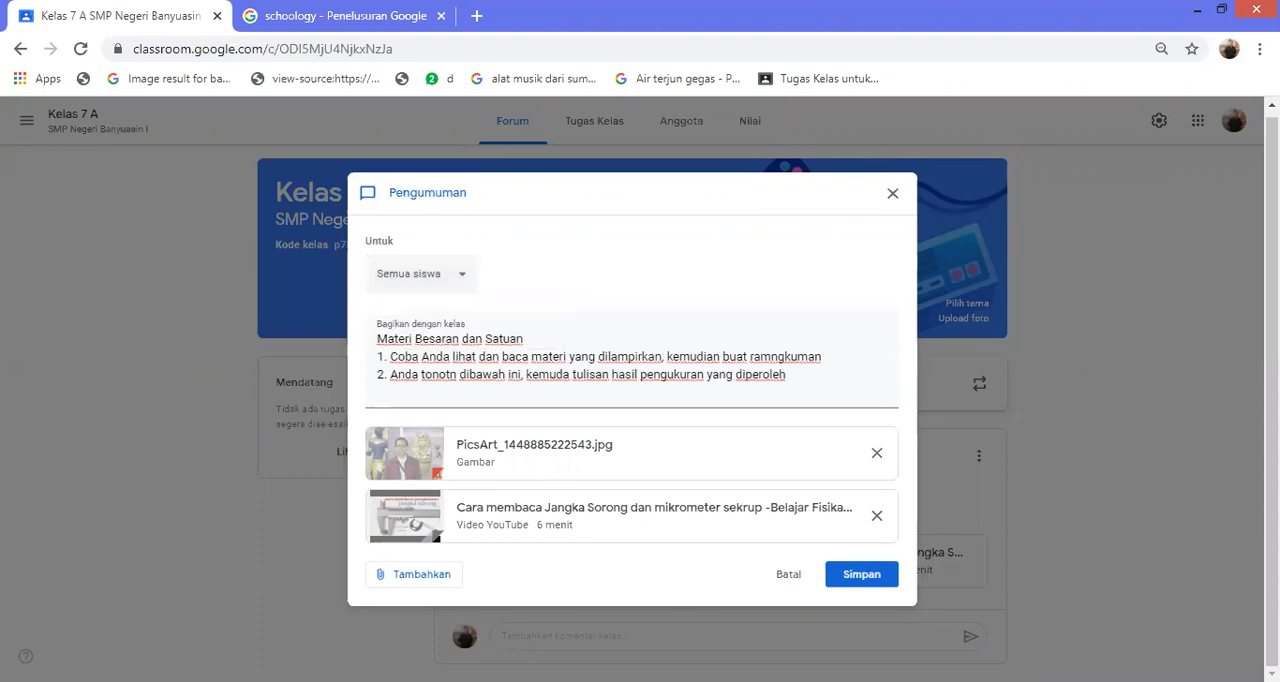
{"action": "left_click", "coordinate": [861, 574]}
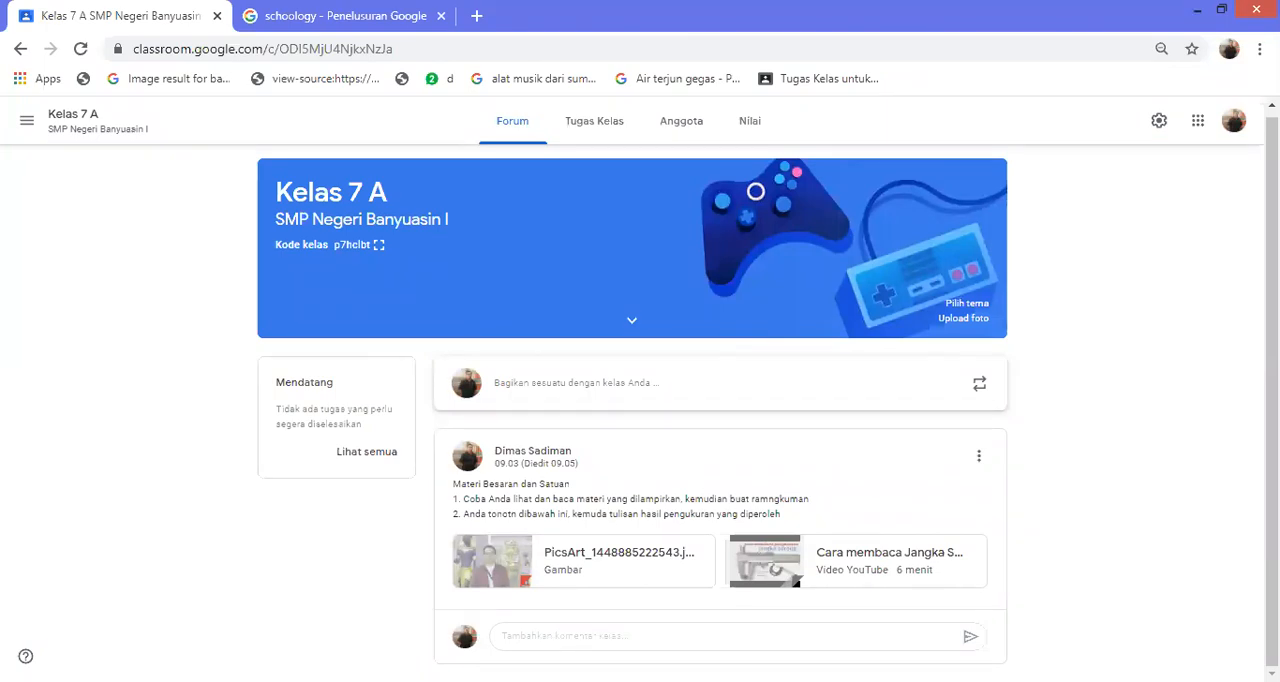
Add a topic named "Video" to the classwork (Tugas Kelas) of Kelas 7 A
{"action": "left_click", "coordinate": [595, 121]}
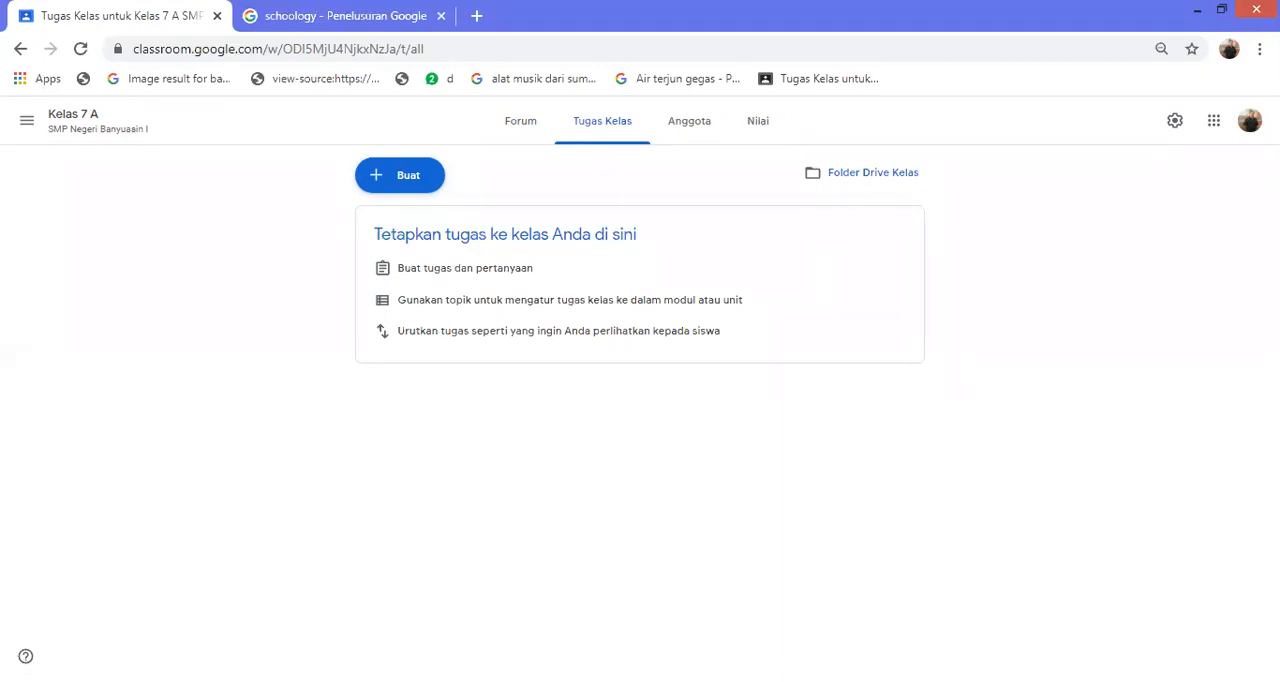
{"action": "left_click", "coordinate": [399, 175]}
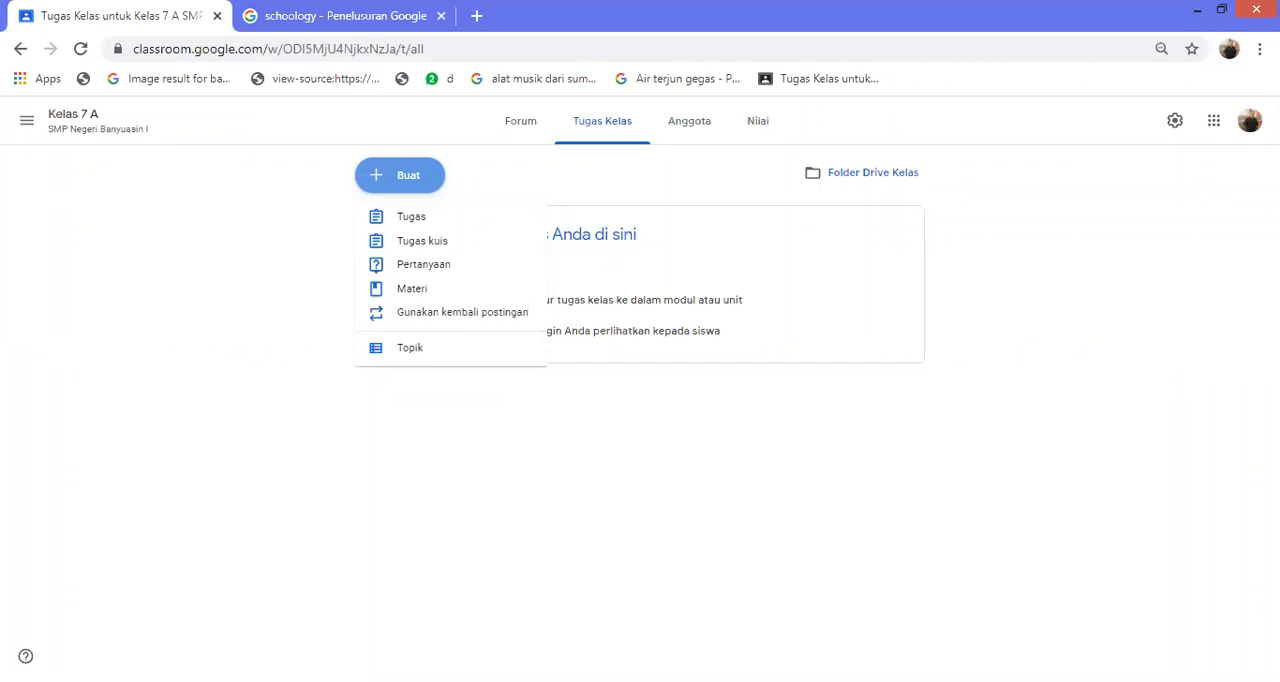
{"action": "left_click", "coordinate": [410, 348]}
{"action": "type", "text": "V"}
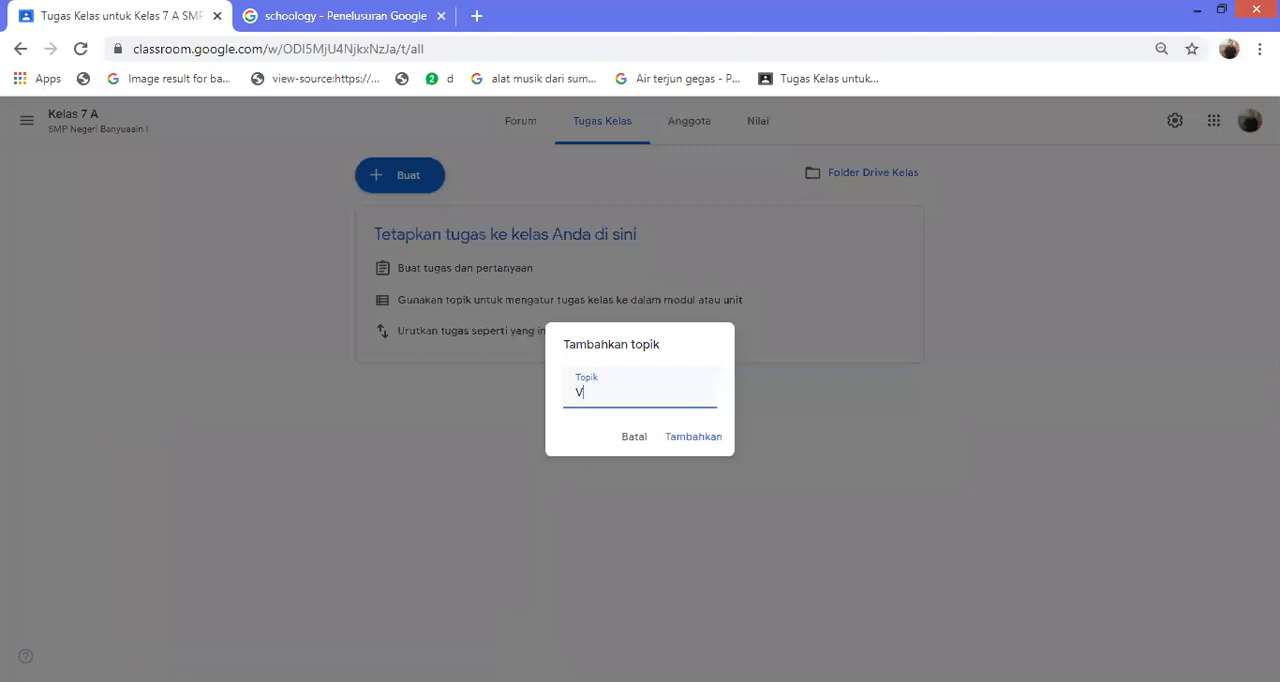
{"action": "type", "text": "ideo"}
{"action": "key", "text": "Return"}
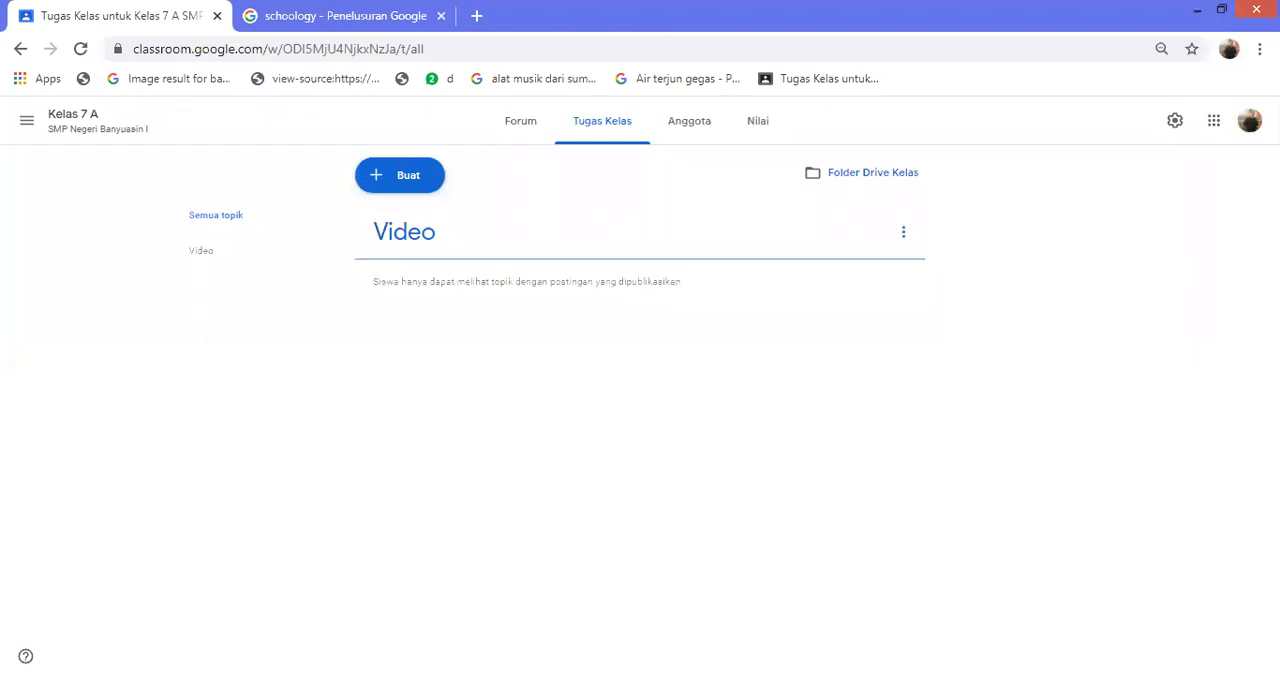
Add a classwork topic named "Lembar Kerja Siswa"
{"action": "left_click", "coordinate": [400, 175]}
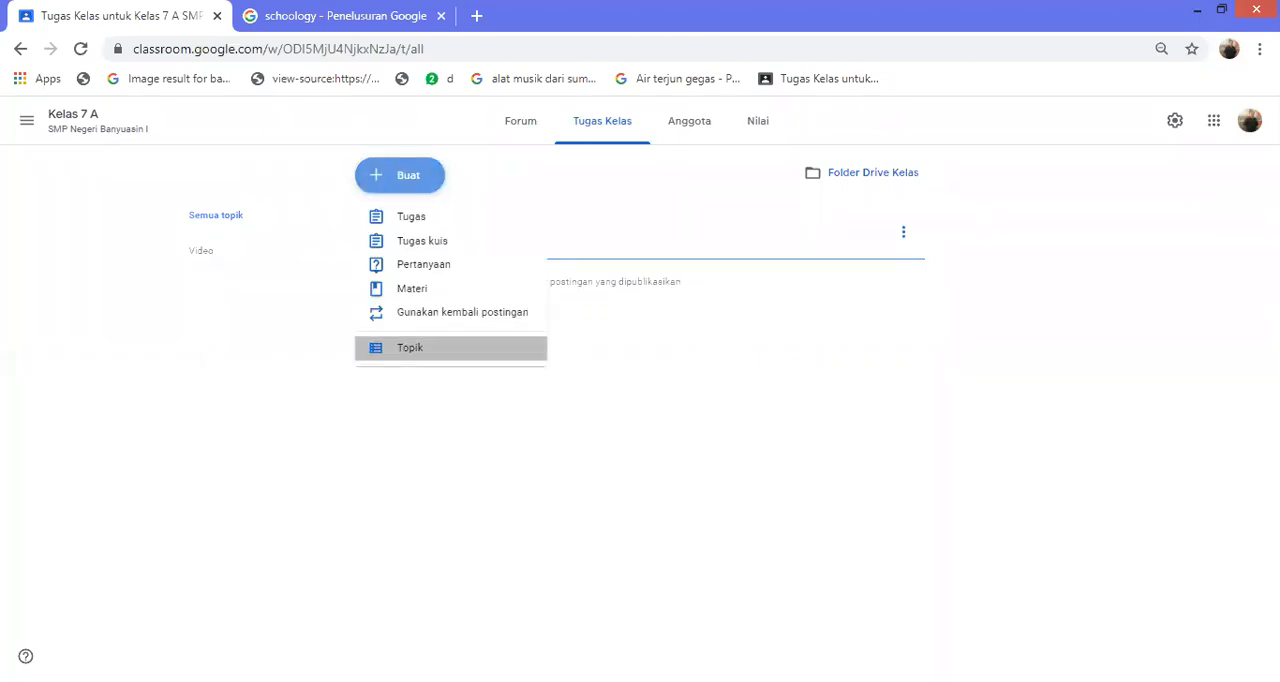
{"action": "left_click", "coordinate": [410, 347]}
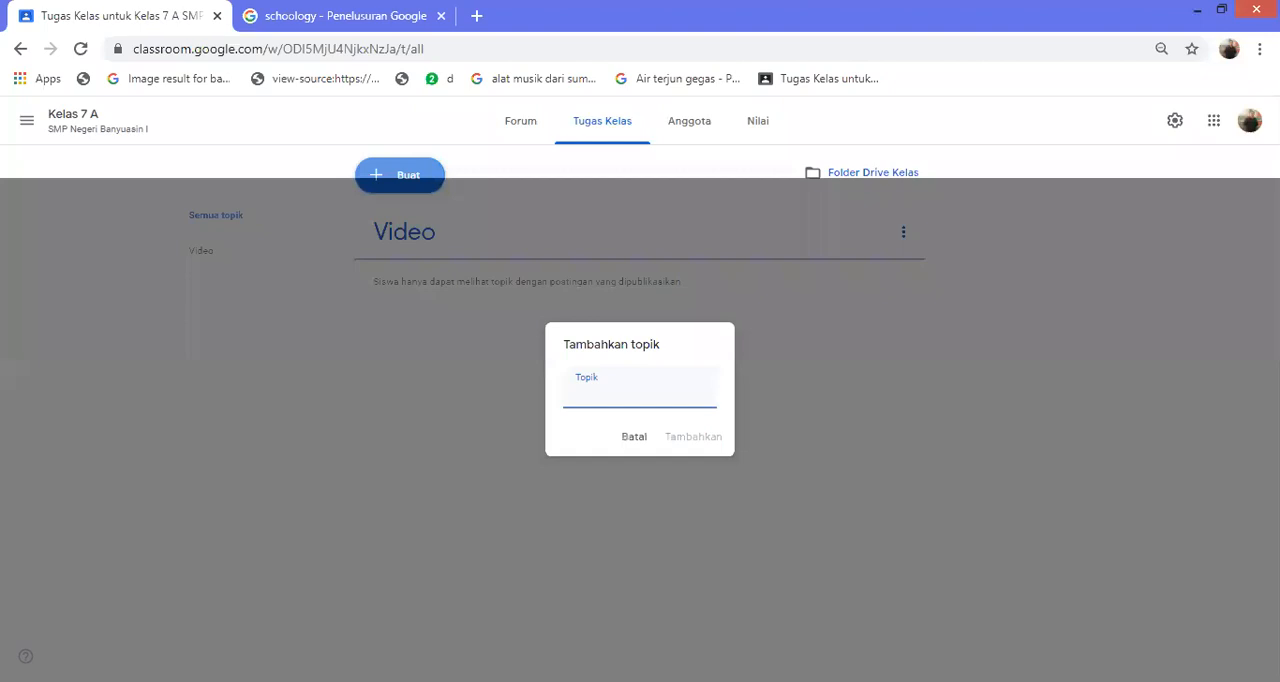
{"action": "type", "text": "Lembar Kerja Si"}
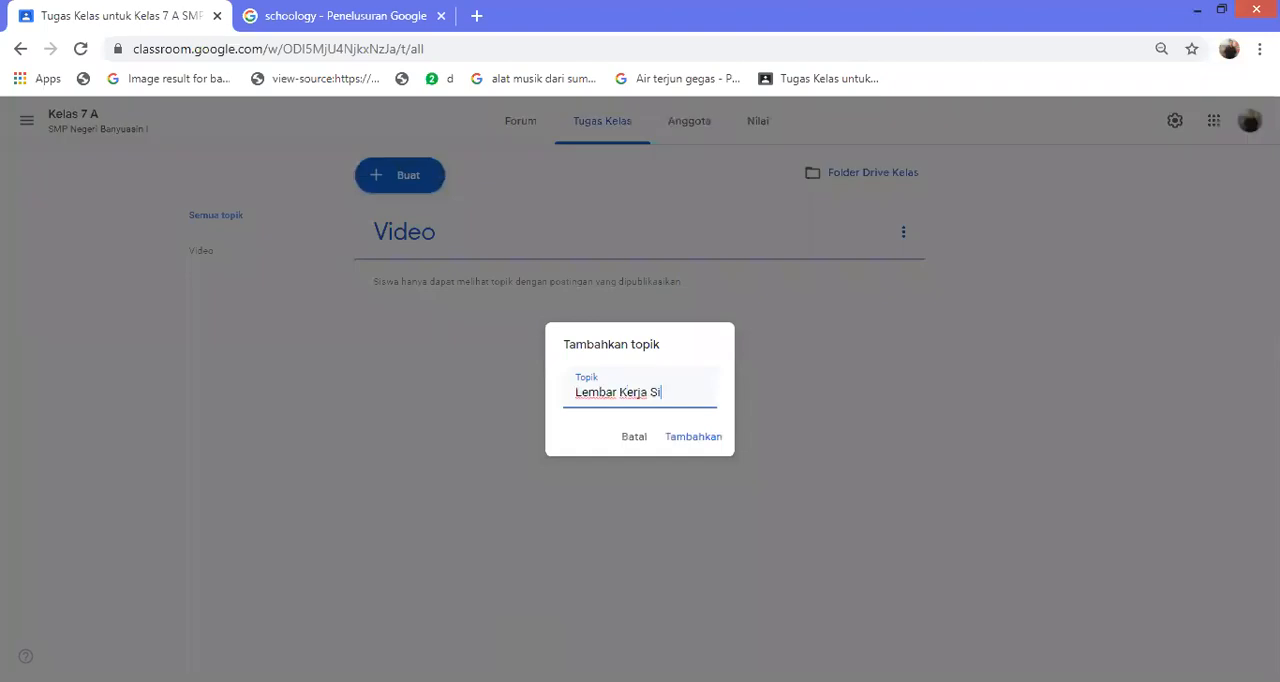
{"action": "type", "text": "swa"}
{"action": "key", "text": "Return"}
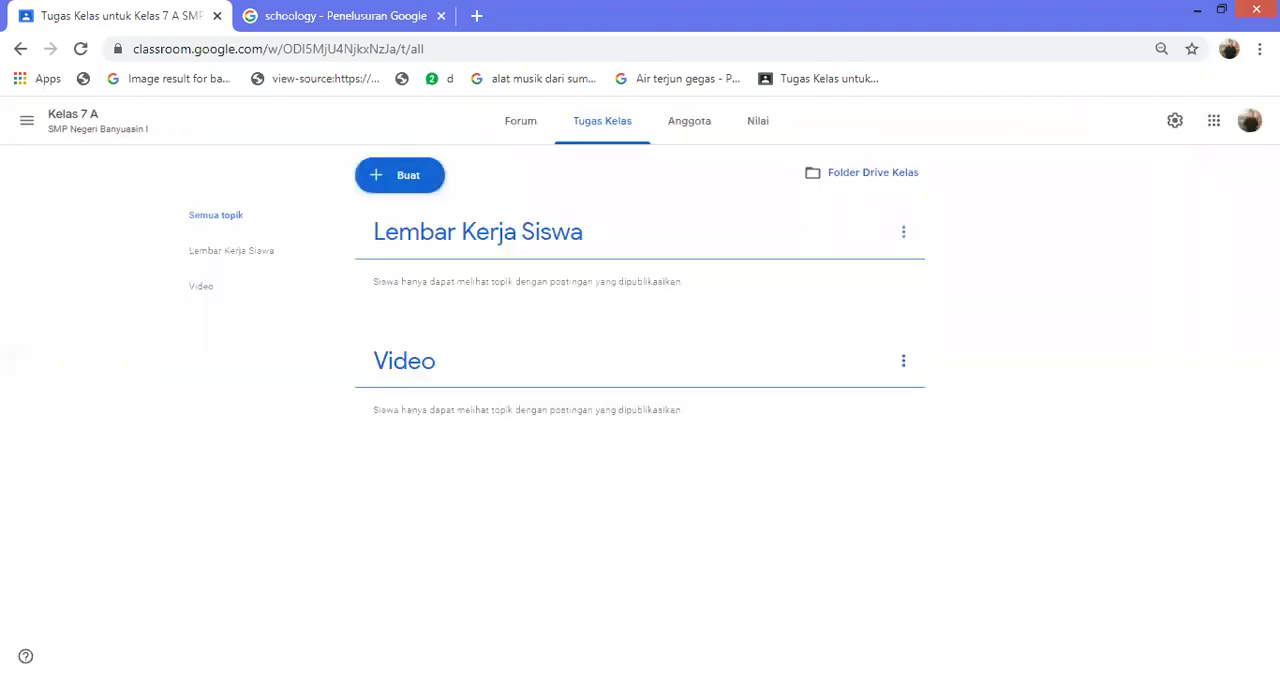
Add a classwork topic named "Materi"
{"action": "left_click", "coordinate": [400, 175]}
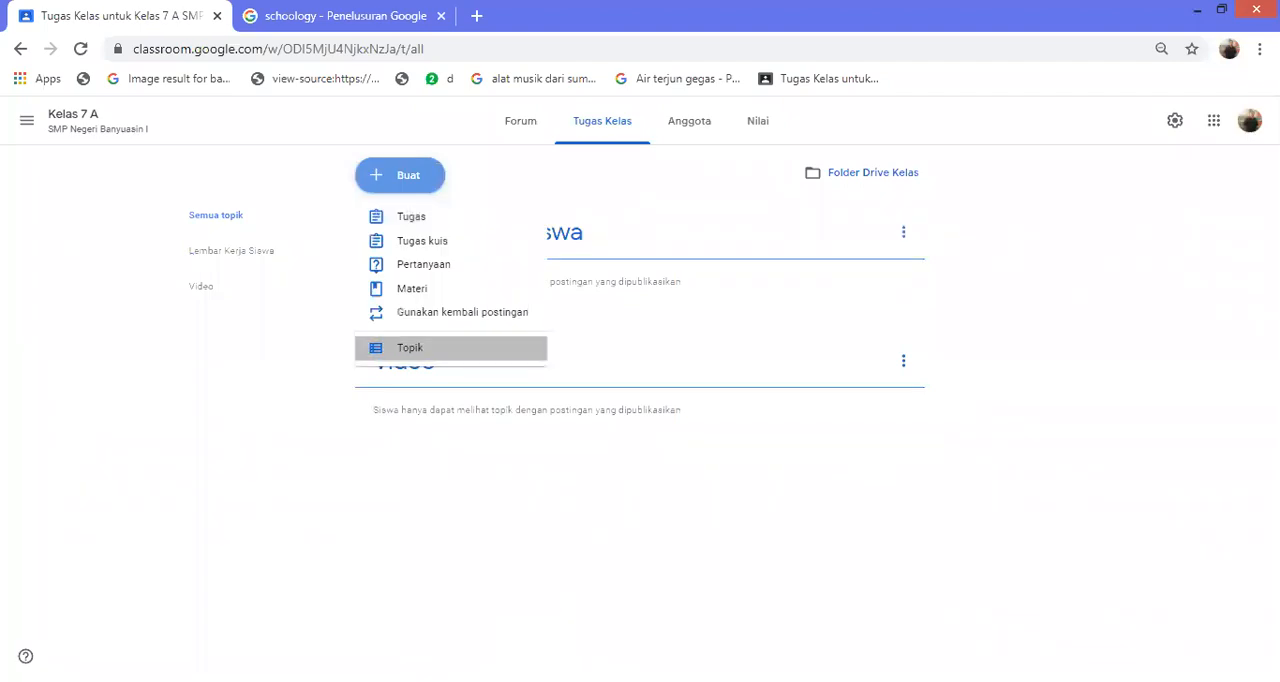
{"action": "left_click", "coordinate": [430, 347]}
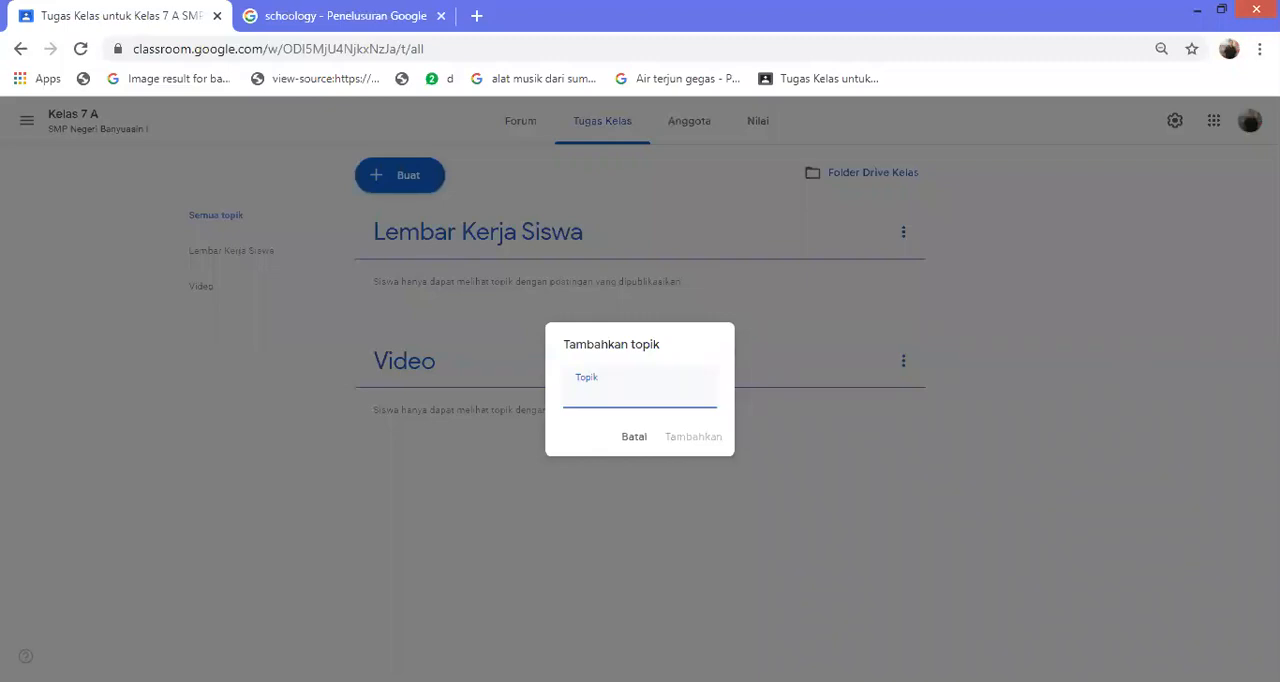
{"action": "type", "text": "Materi"}
{"action": "key", "text": "Return"}
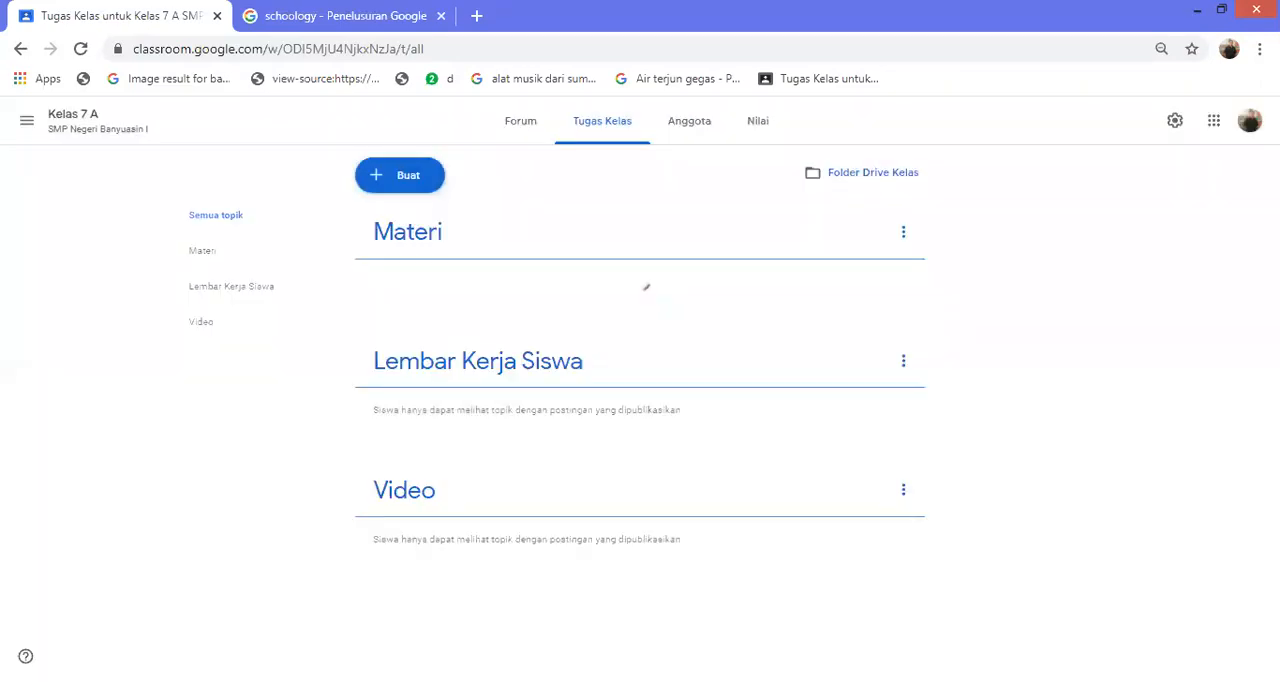
Add a classwork topic named "Soal Latihan"
{"action": "left_click", "coordinate": [400, 175]}
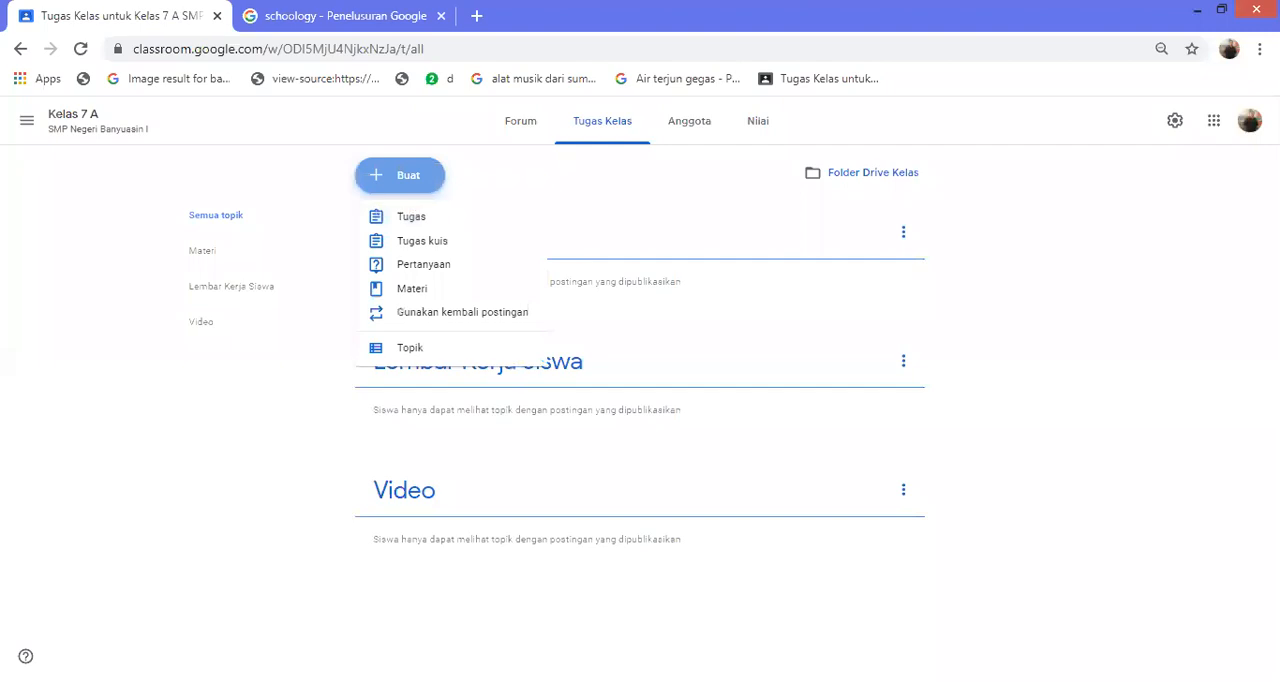
{"action": "left_click", "coordinate": [410, 348]}
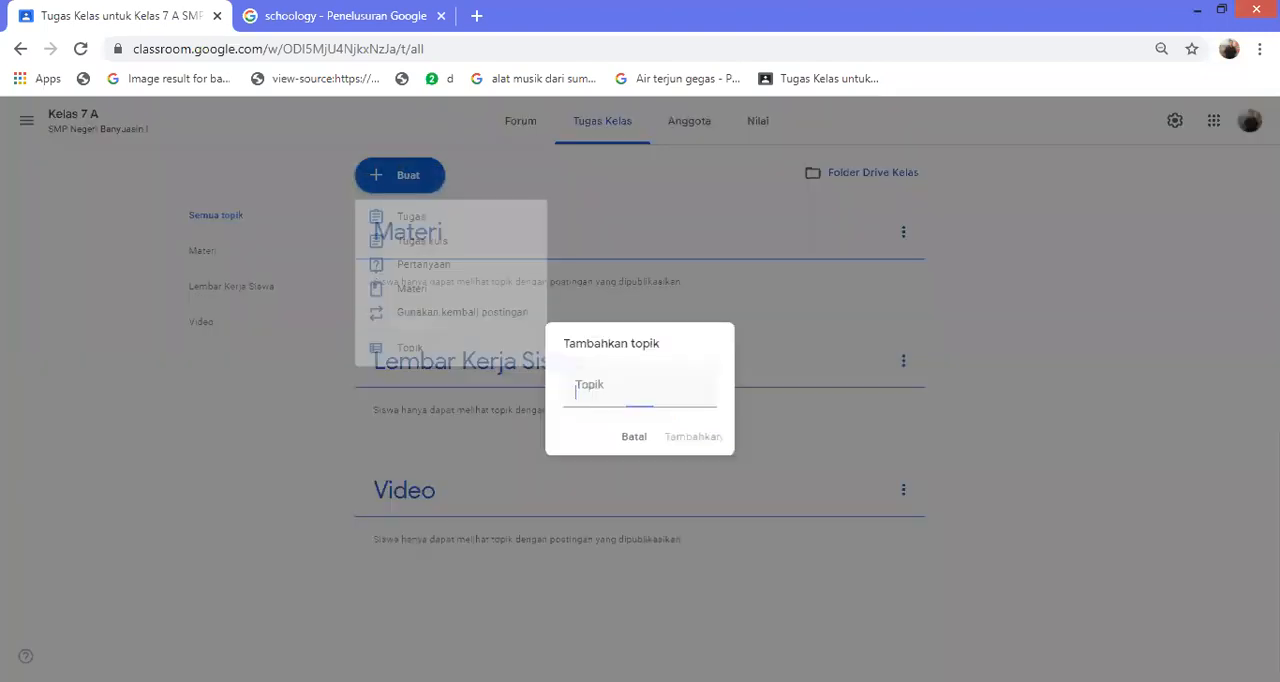
{"action": "type", "text": "Soal Latiha"}
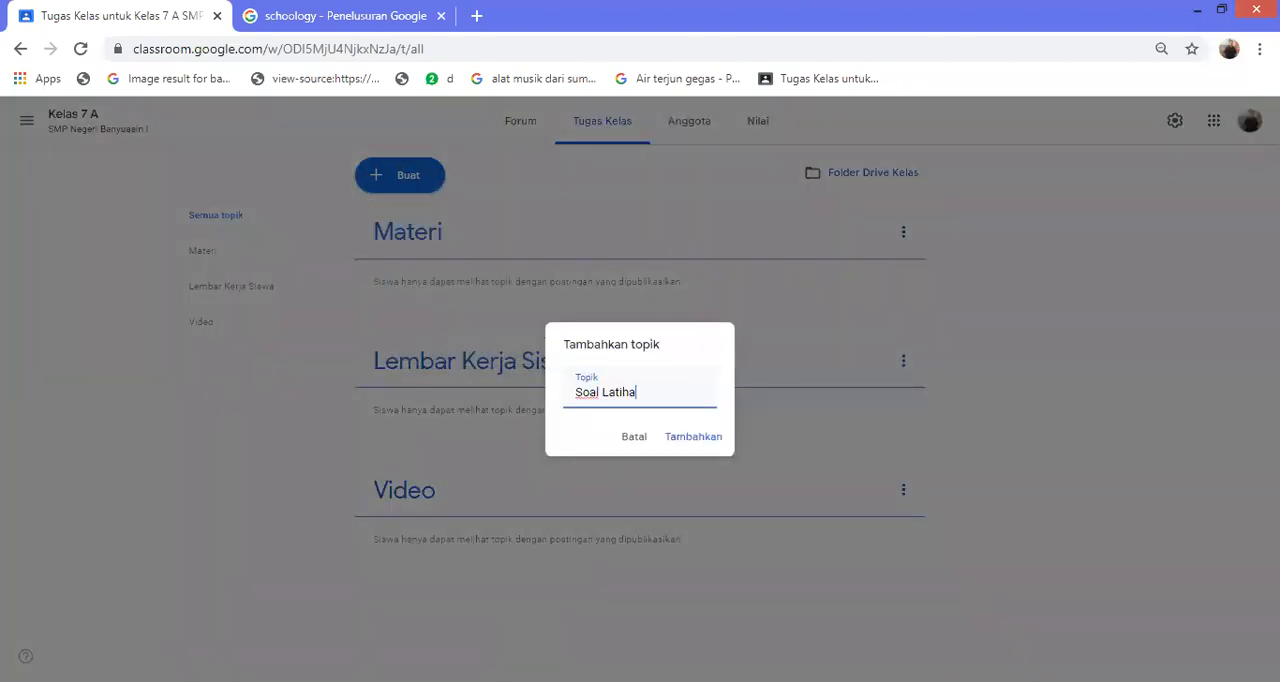
{"action": "type", "text": "n"}
{"action": "key", "text": "Return"}
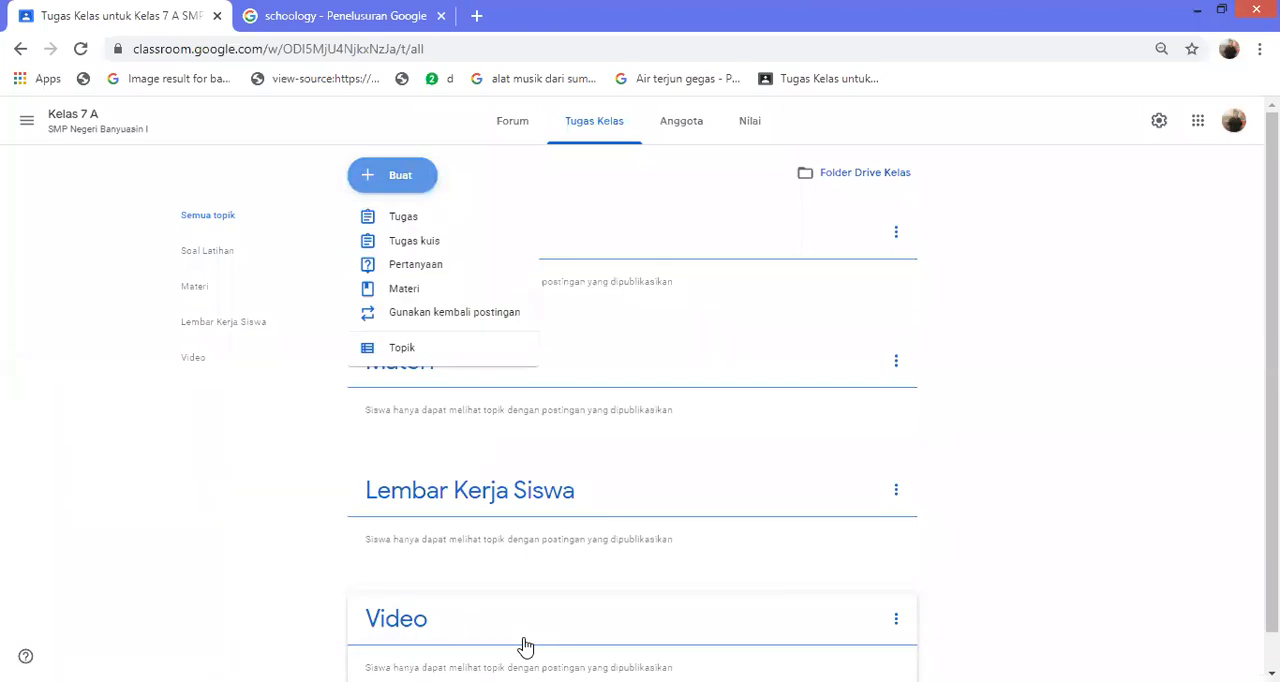
Add a classwork topic named "Soal Ulangan"
{"action": "left_click", "coordinate": [402, 348]}
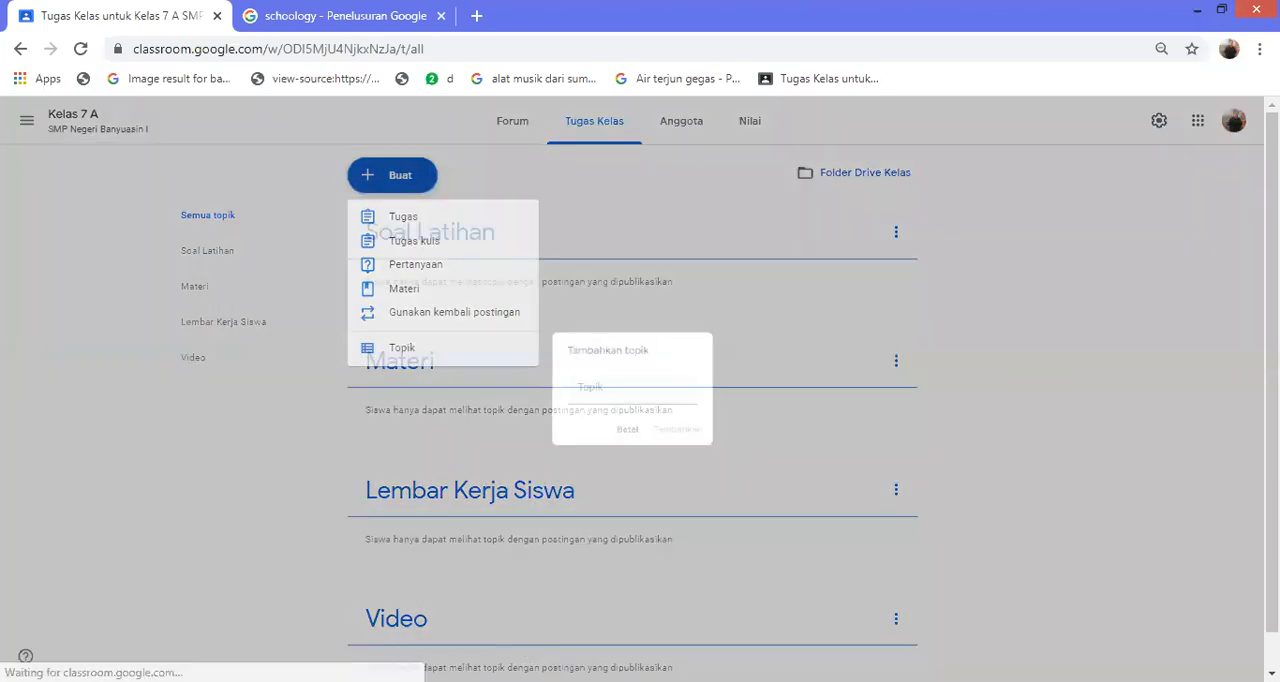
{"action": "type", "text": "la"}
{"action": "key", "text": "BackSpace"}
{"action": "key", "text": "BackSpace"}
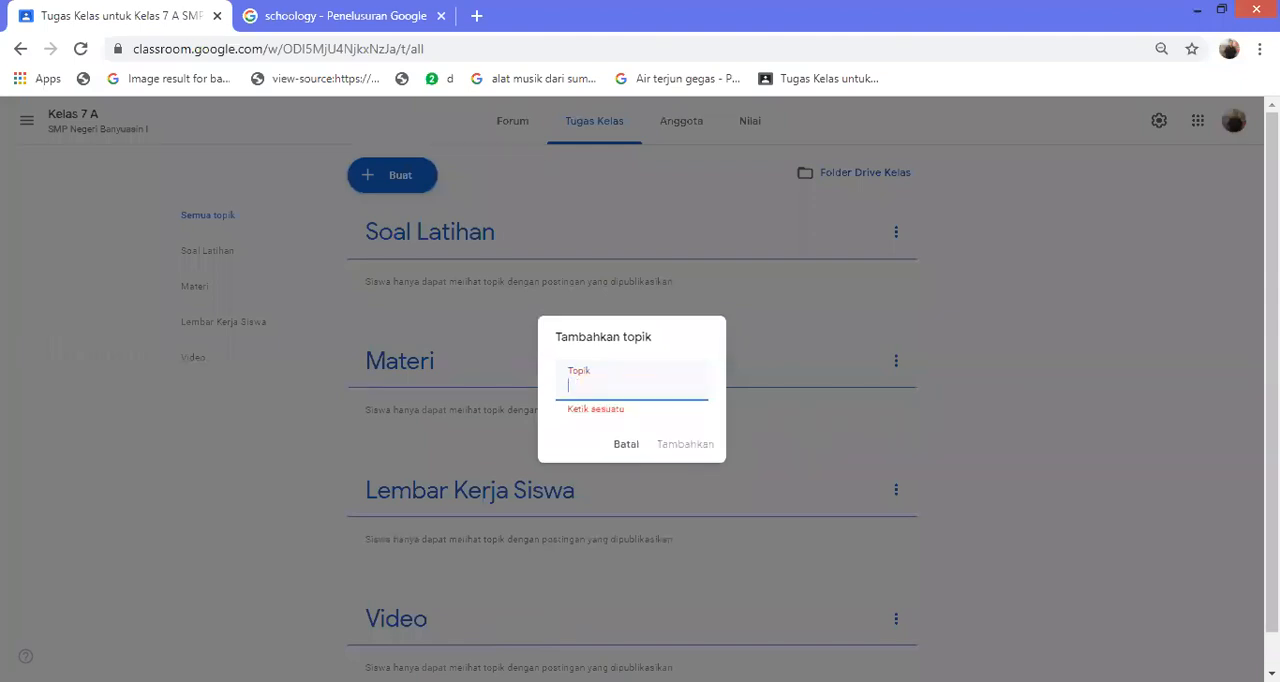
{"action": "type", "text": "Soal Ulan"}
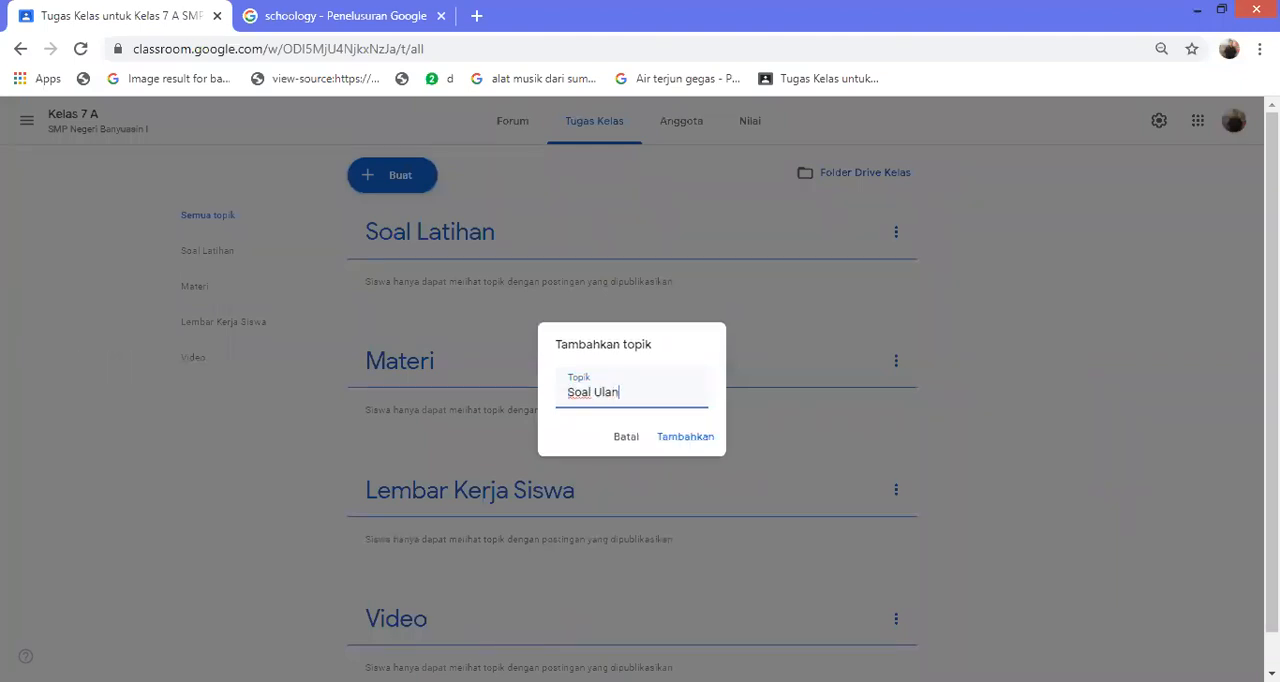
{"action": "type", "text": "gan"}
{"action": "key", "text": "Return"}
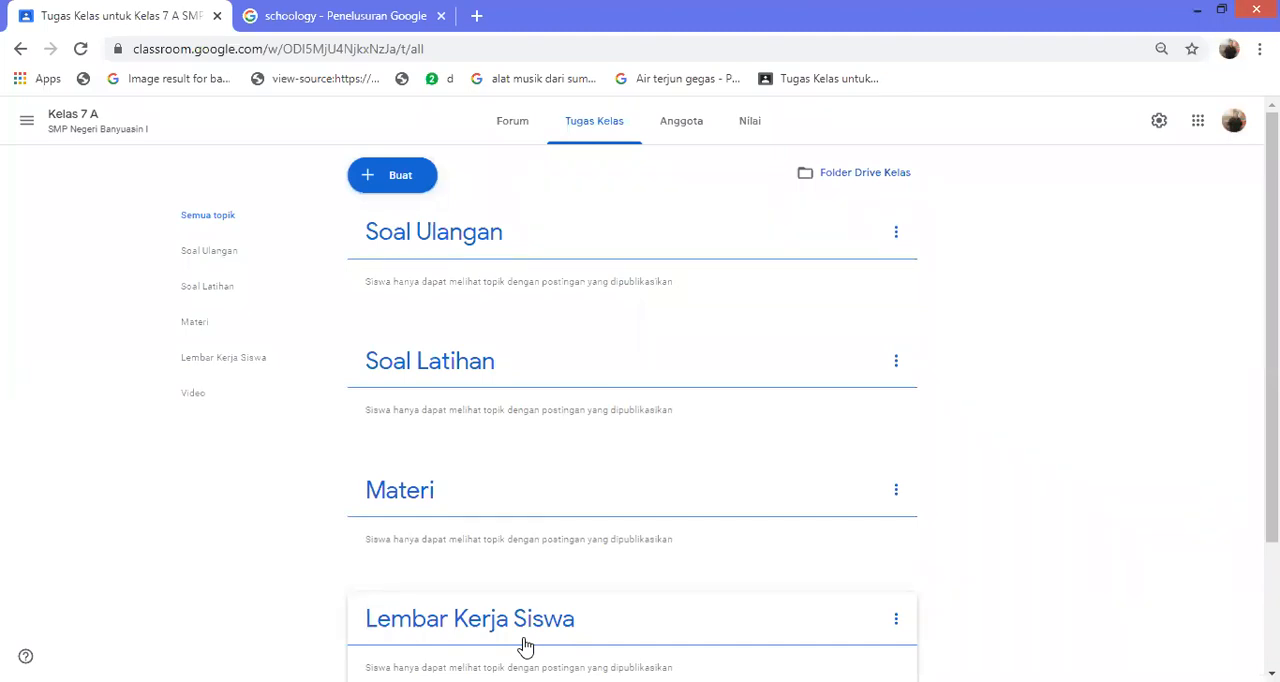
Start a new assignment (Tugas) in the classwork of Kelas 7 A
{"action": "left_click", "coordinate": [392, 175]}
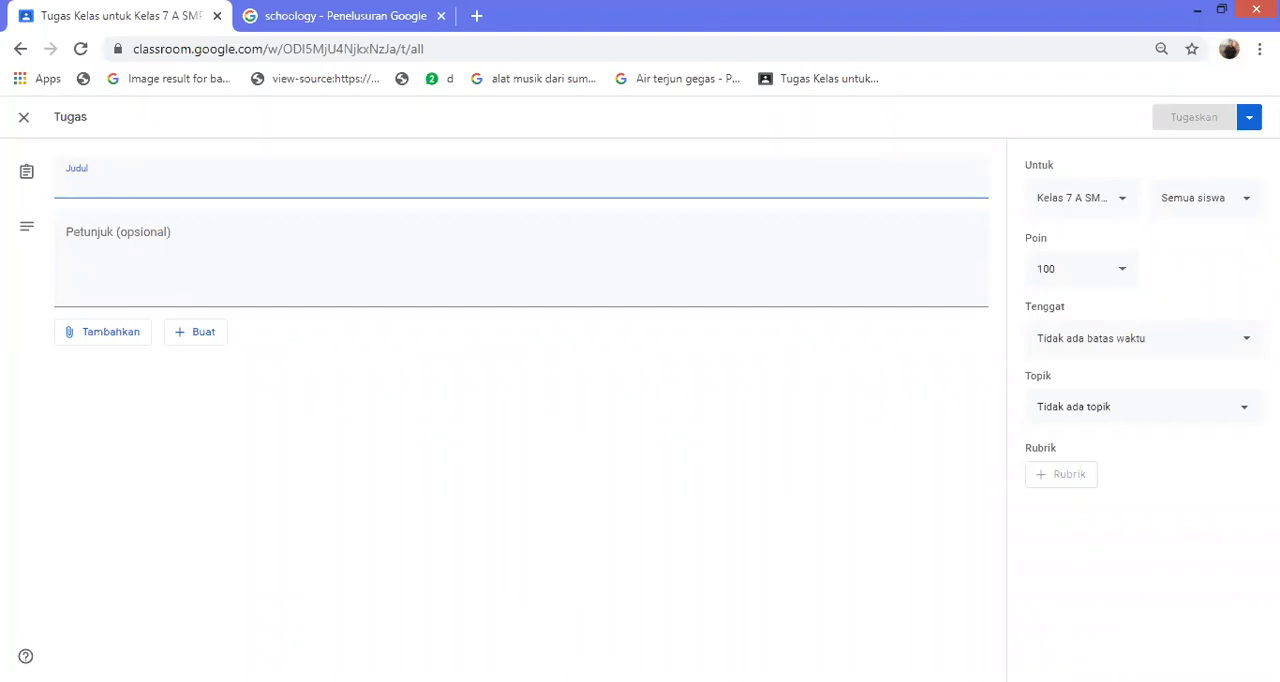
{"action": "type", "text": "Membacara"}
{"action": "key", "text": "BackSpace"}
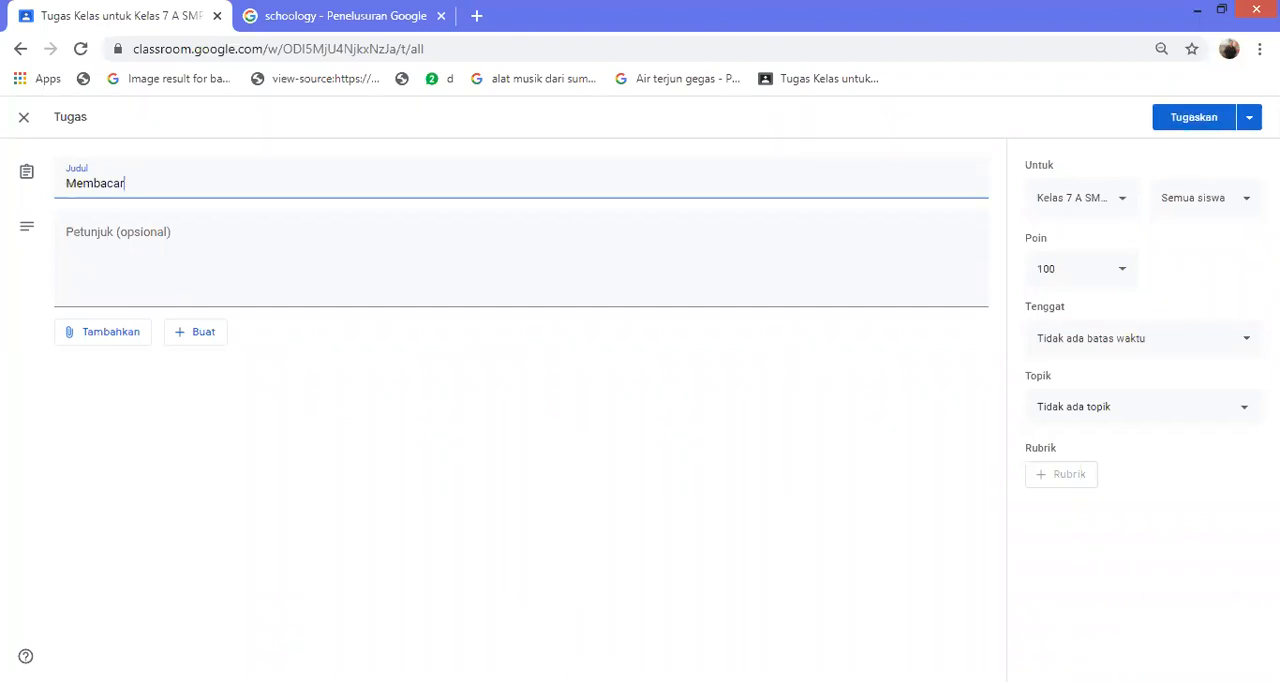
{"action": "key", "text": "BackSpace"}
{"action": "key", "text": "BackSpace"}
{"action": "key", "text": "BackSpace"}
{"action": "key", "text": "BackSpace"}
{"action": "key", "text": "BackSpace"}
{"action": "key", "text": "BackSpace"}
{"action": "key", "text": "BackSpace"}
{"action": "key", "text": "BackSpace"}
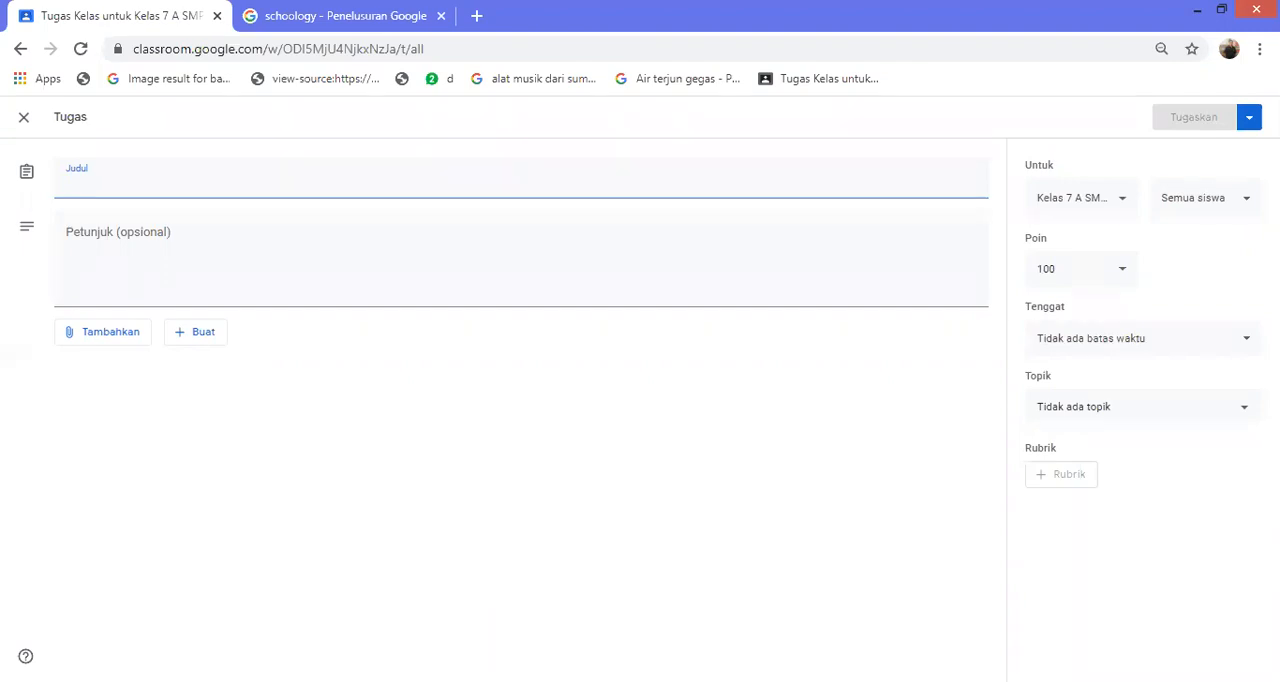
Title the assignment "Besaran dan Satuan" and enter the instructions "Kejrka Tugas Berikut ini!"
{"action": "type", "text": "Besaran dan B"}
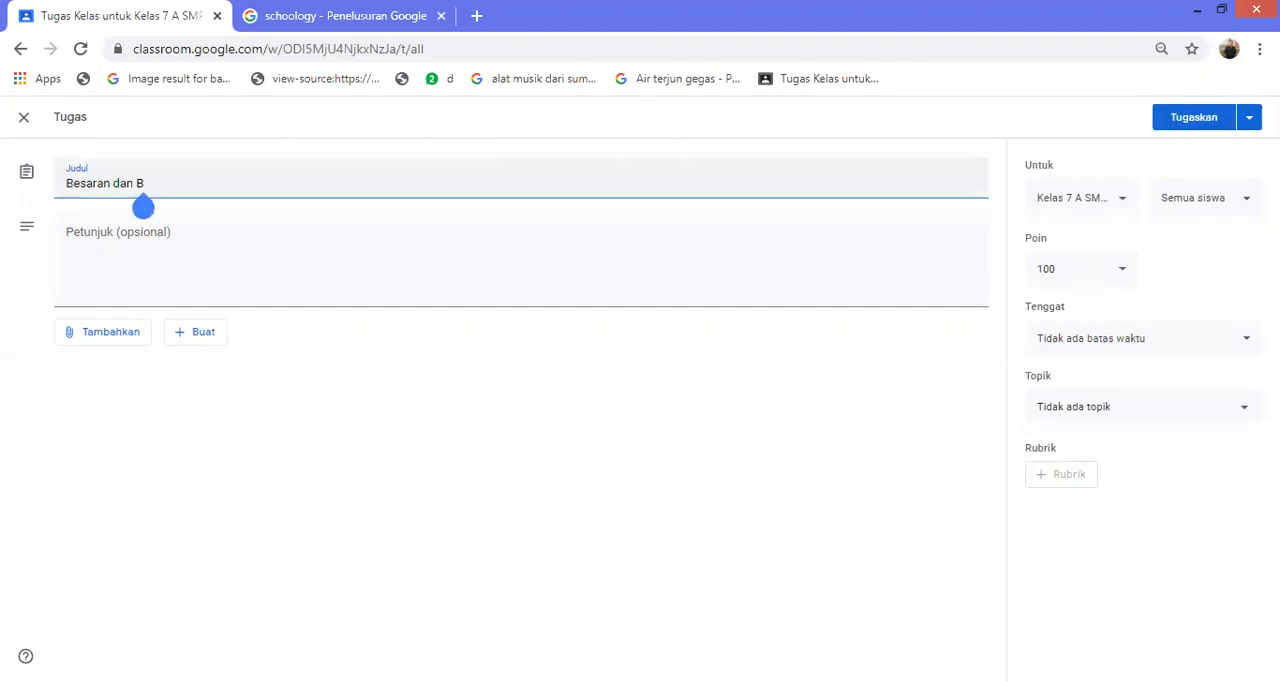
{"action": "key", "text": "BackSpace"}
{"action": "type", "text": "Satuan"}
{"action": "key", "text": "Tab"}
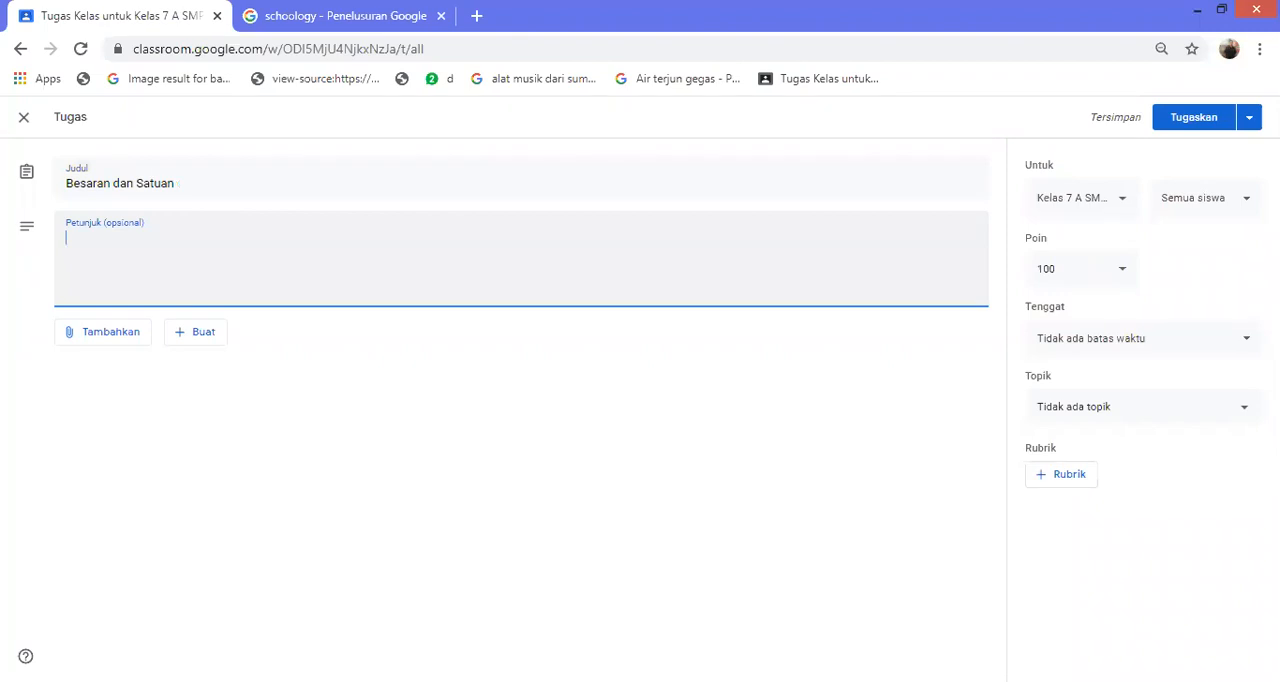
{"action": "type", "text": "Kejrka Tugas Berikut ini!"}
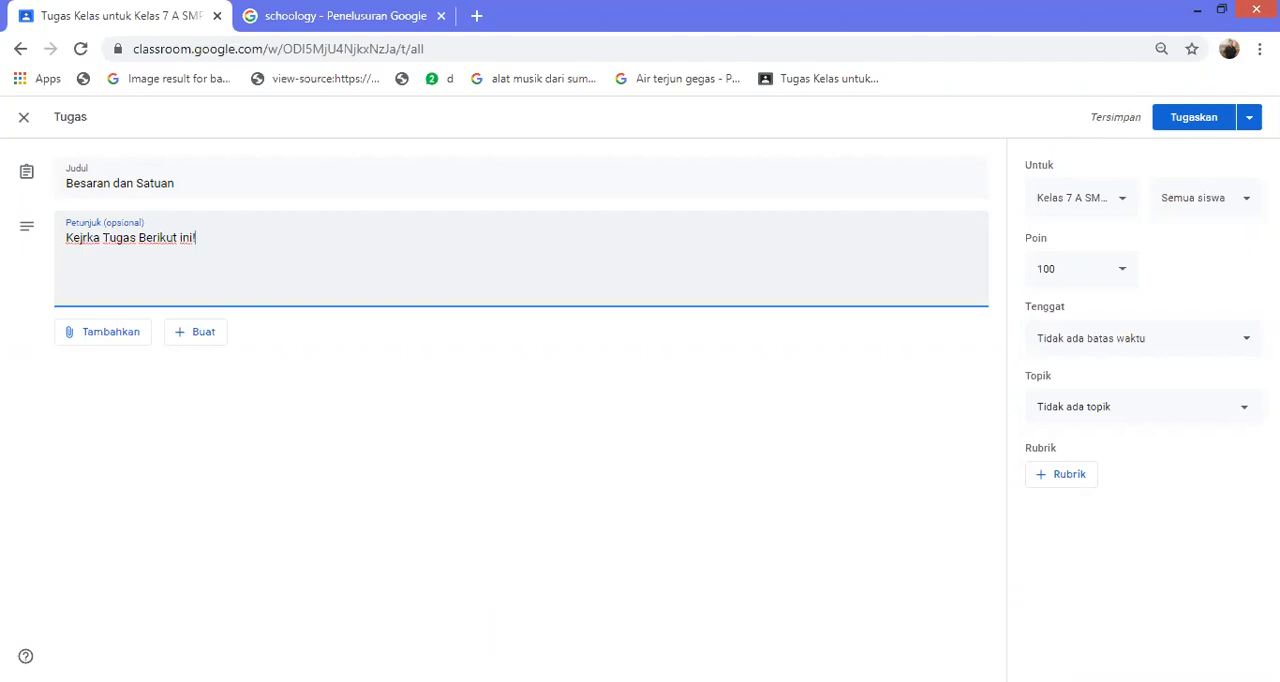
Attach a new Google Docs document to the "Besaran dan Satuan" assignment and open it
{"action": "left_click", "coordinate": [196, 332]}
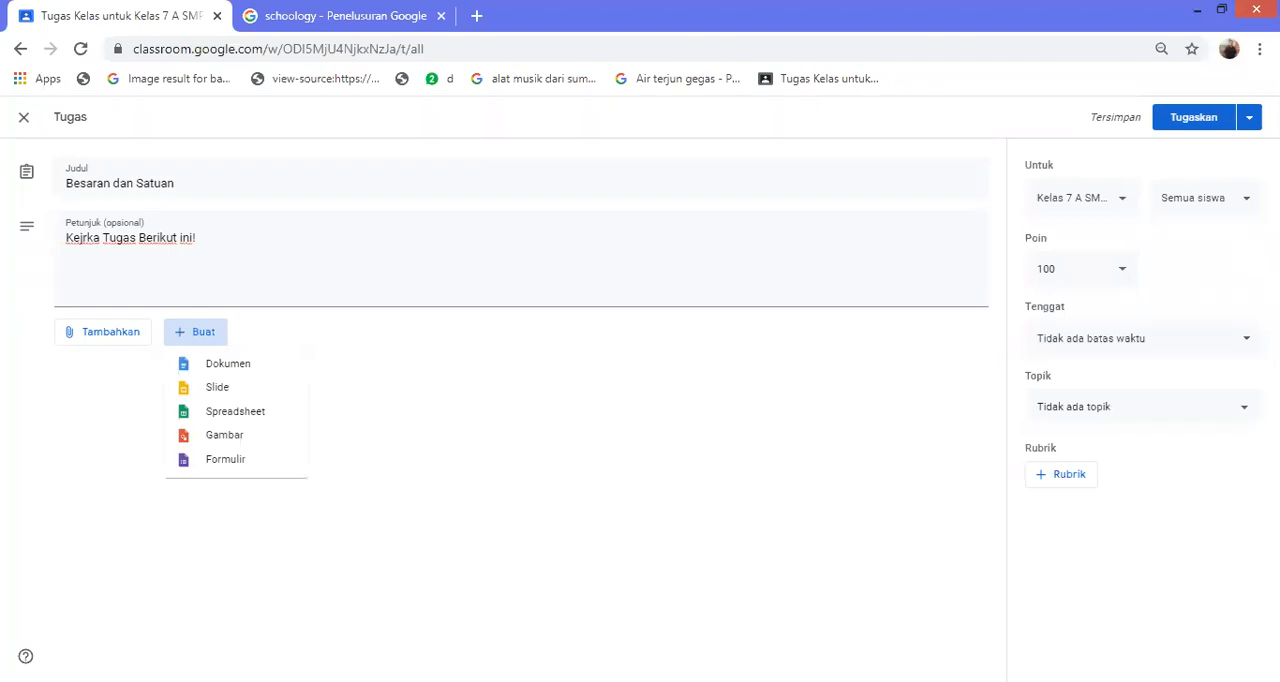
{"action": "left_click", "coordinate": [228, 364]}
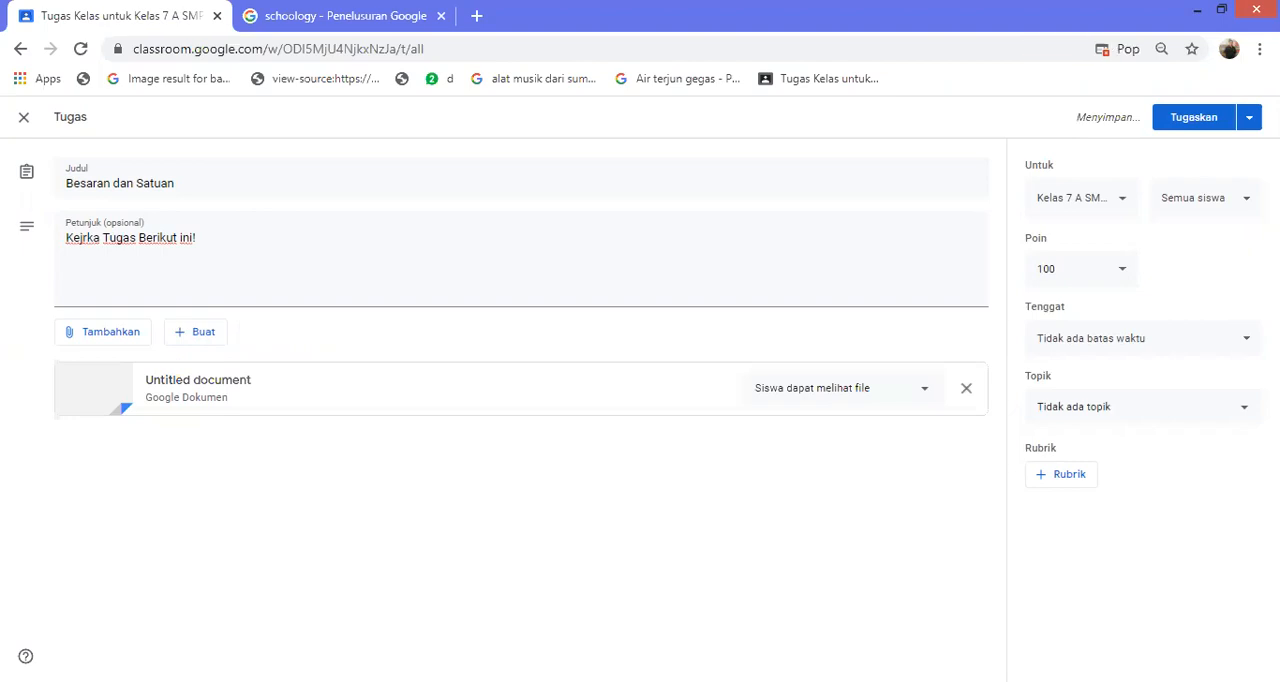
{"action": "left_click", "coordinate": [198, 381]}
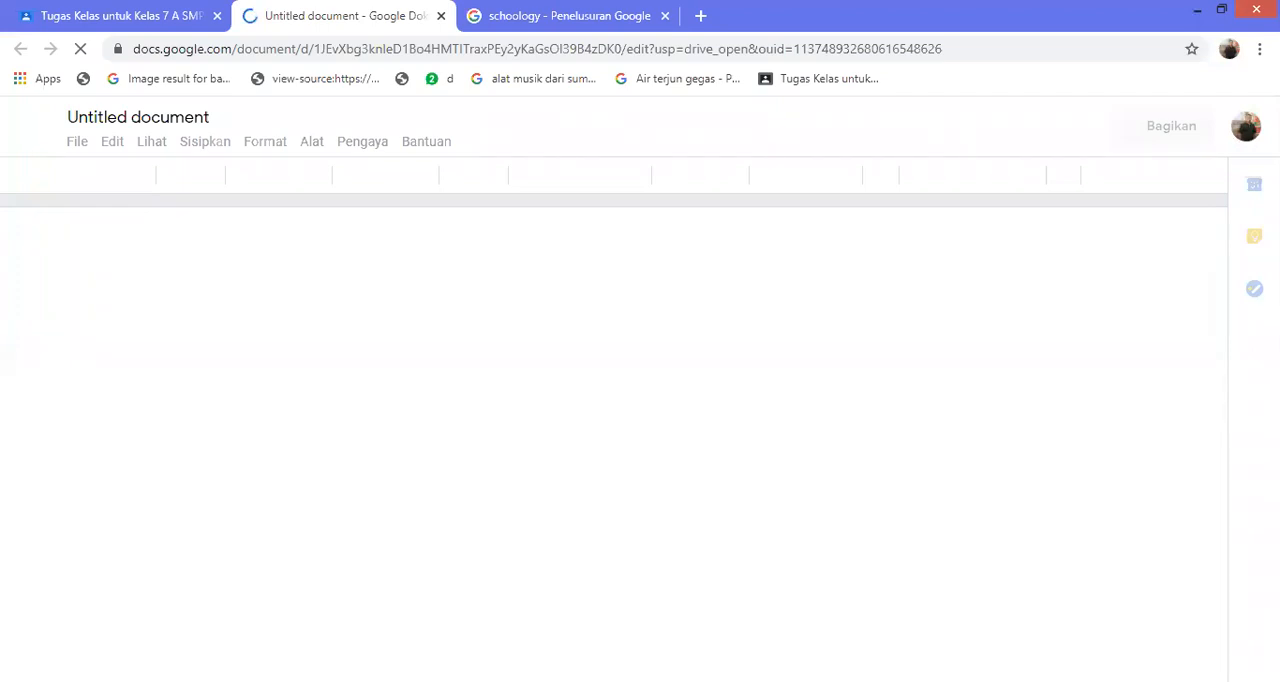
Assign "Besaran dan Satuan" to Kelas 7 A and return to the classwork page
{"action": "left_click", "coordinate": [121, 16]}
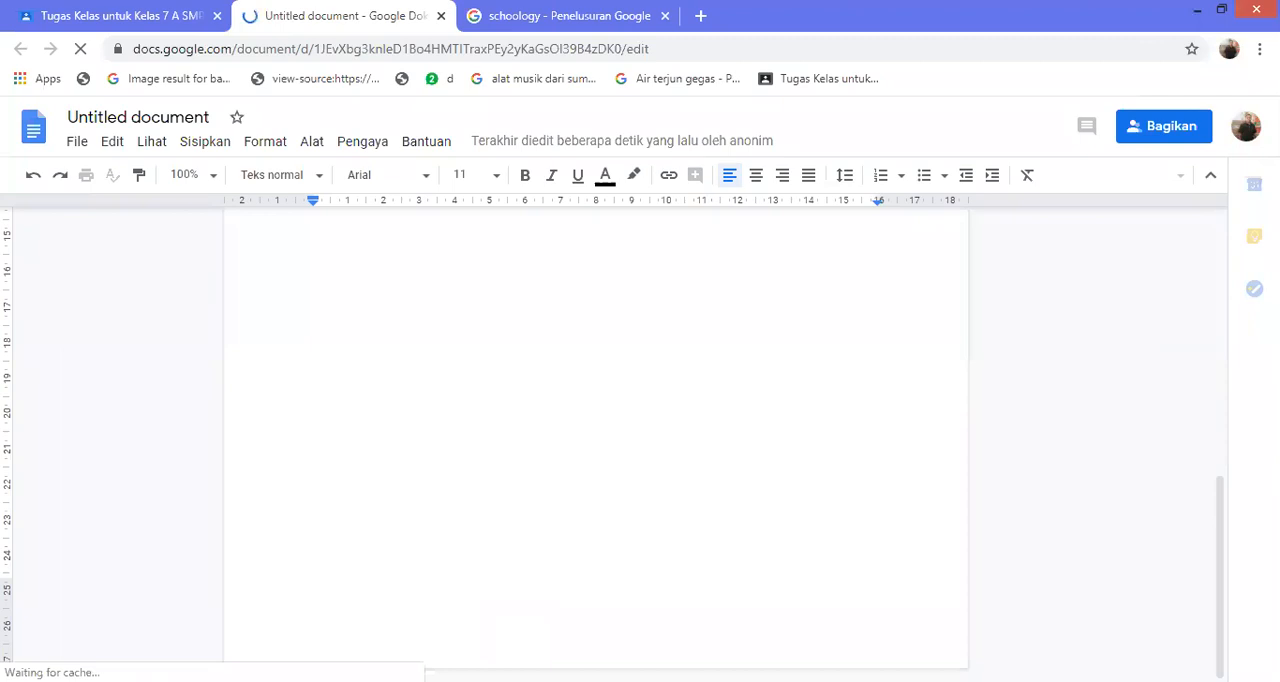
{"action": "scroll", "coordinate": [596, 440], "scroll_direction": "up", "scroll_amount": 1}
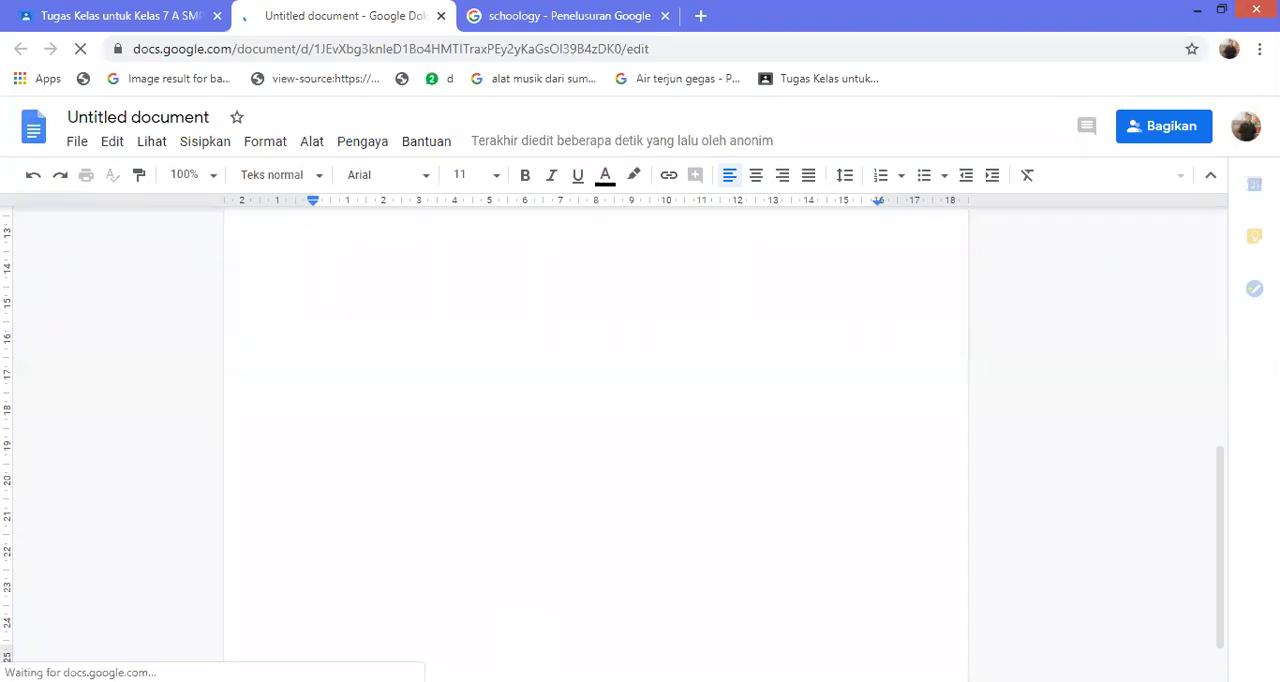
{"action": "left_click_drag", "start_coordinate": [752, 319], "coordinate": [768, 0]}
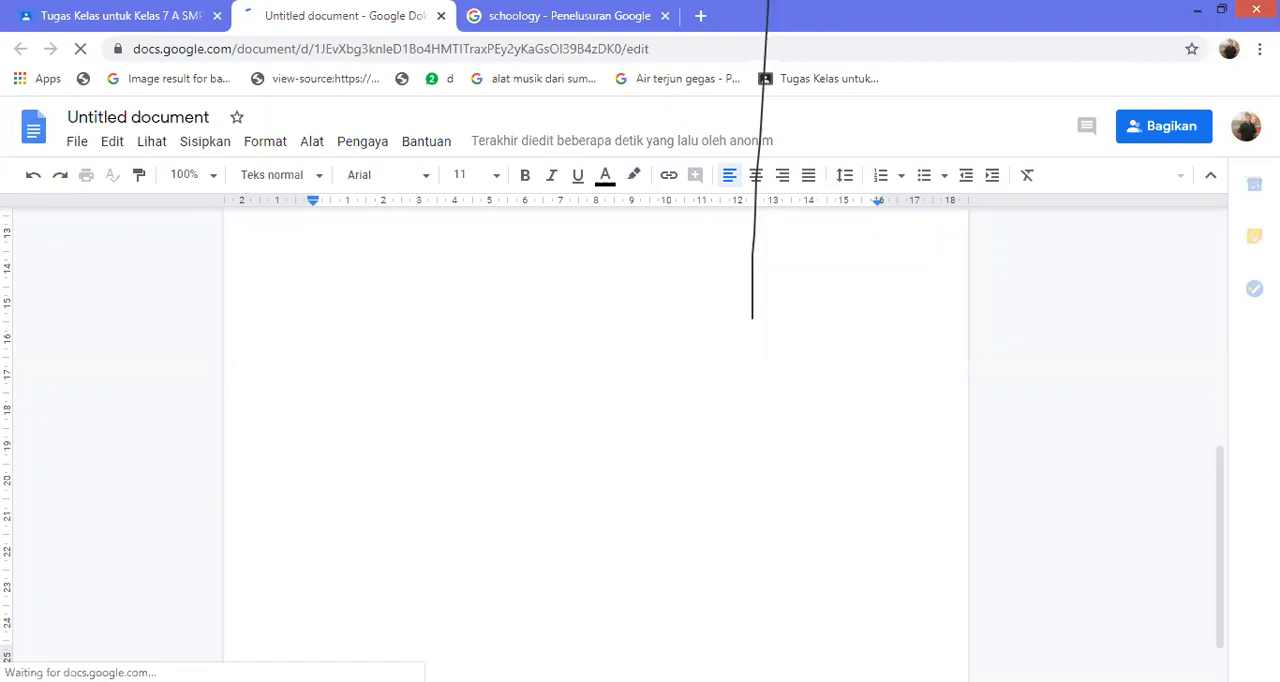
{"action": "left_click", "coordinate": [120, 16]}
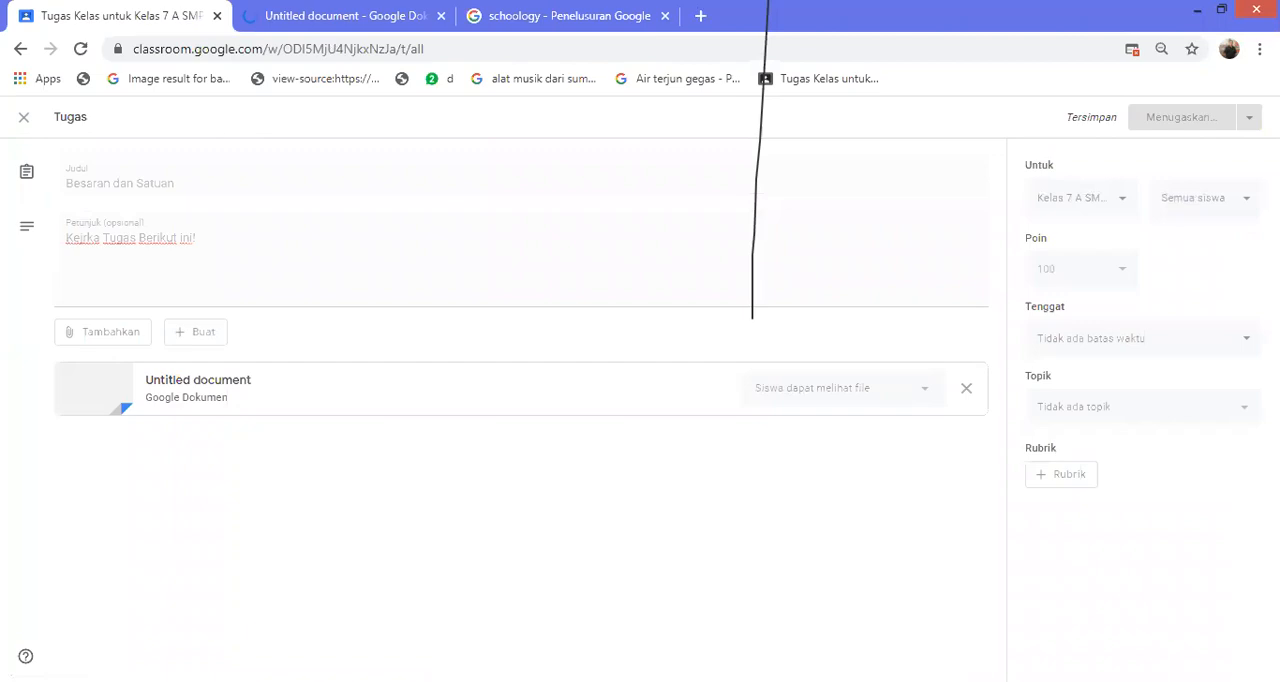
{"action": "key", "text": "ctrl+Tab"}
{"action": "key", "text": "ctrl+shift+Tab"}
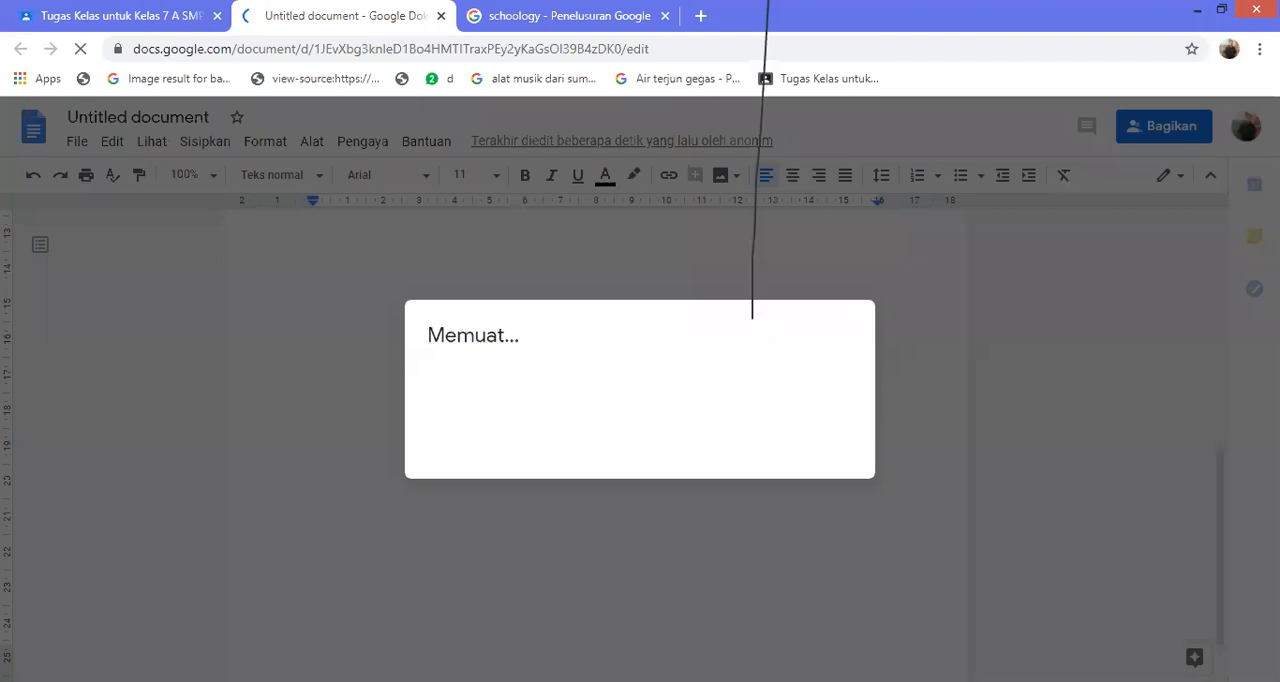
{"action": "left_click", "coordinate": [121, 16]}
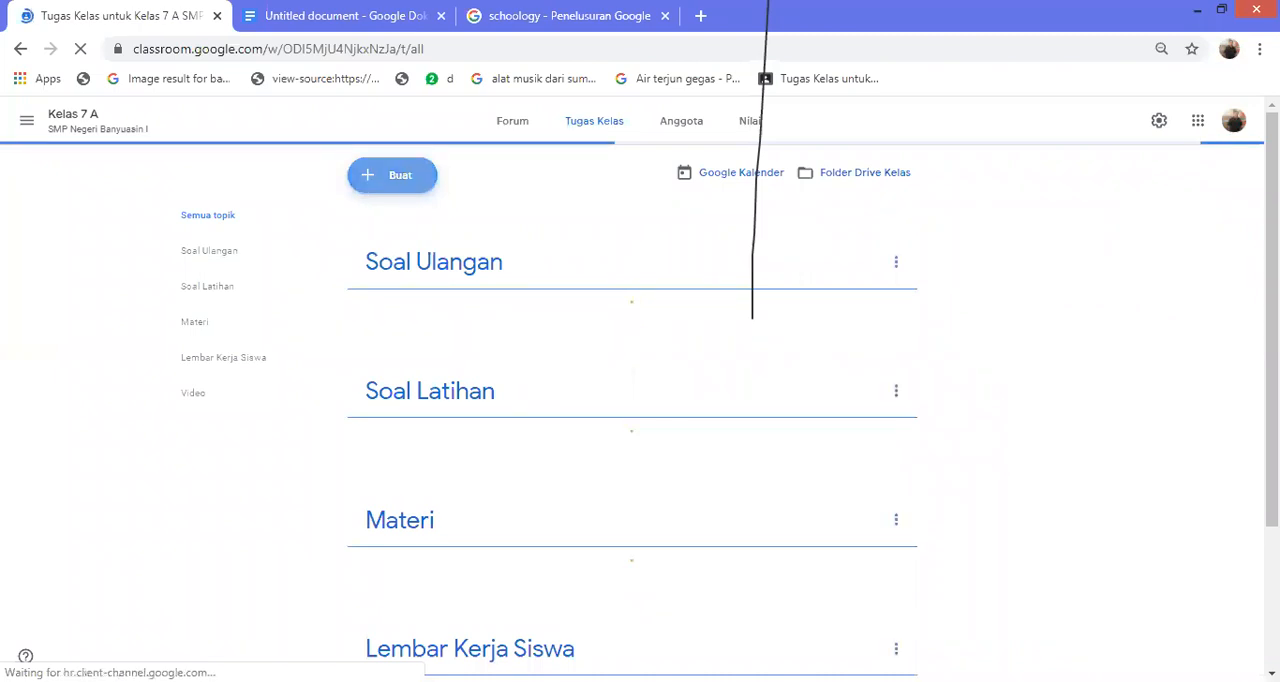
Create a quiz assignment (Tugas kuis) in the classwork and title it "Ulangan Ke-1"
{"action": "left_click", "coordinate": [392, 175]}
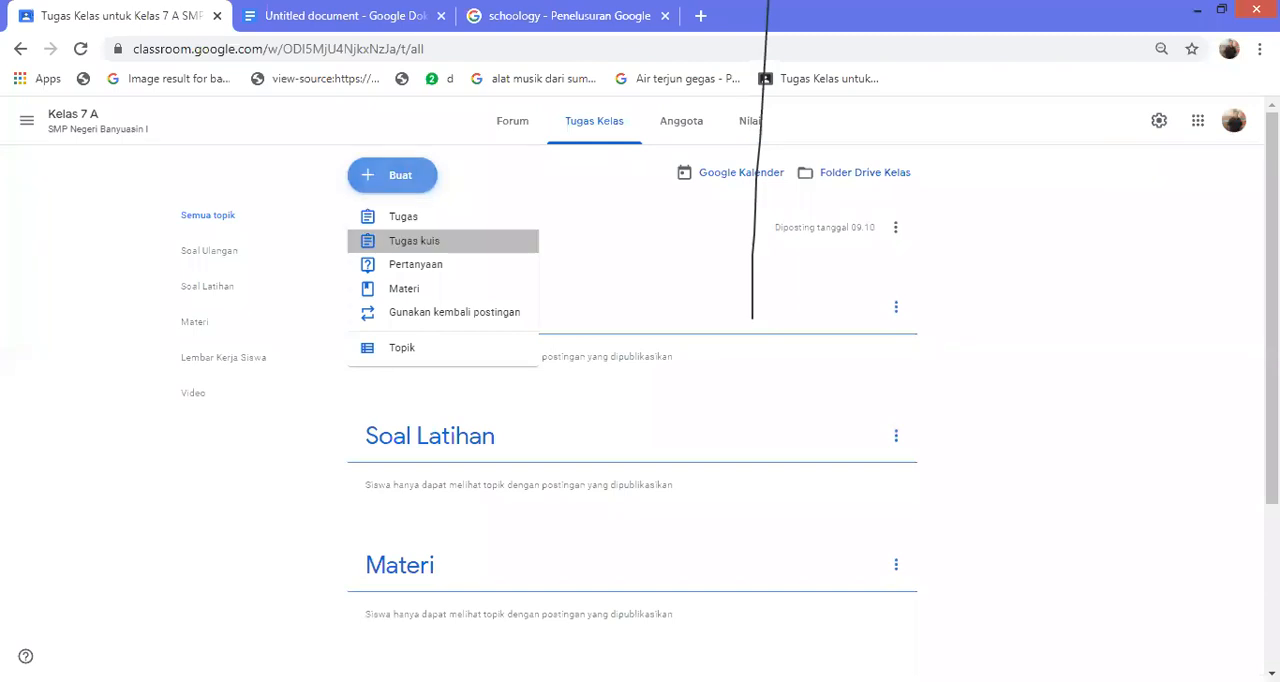
{"action": "left_click", "coordinate": [414, 240]}
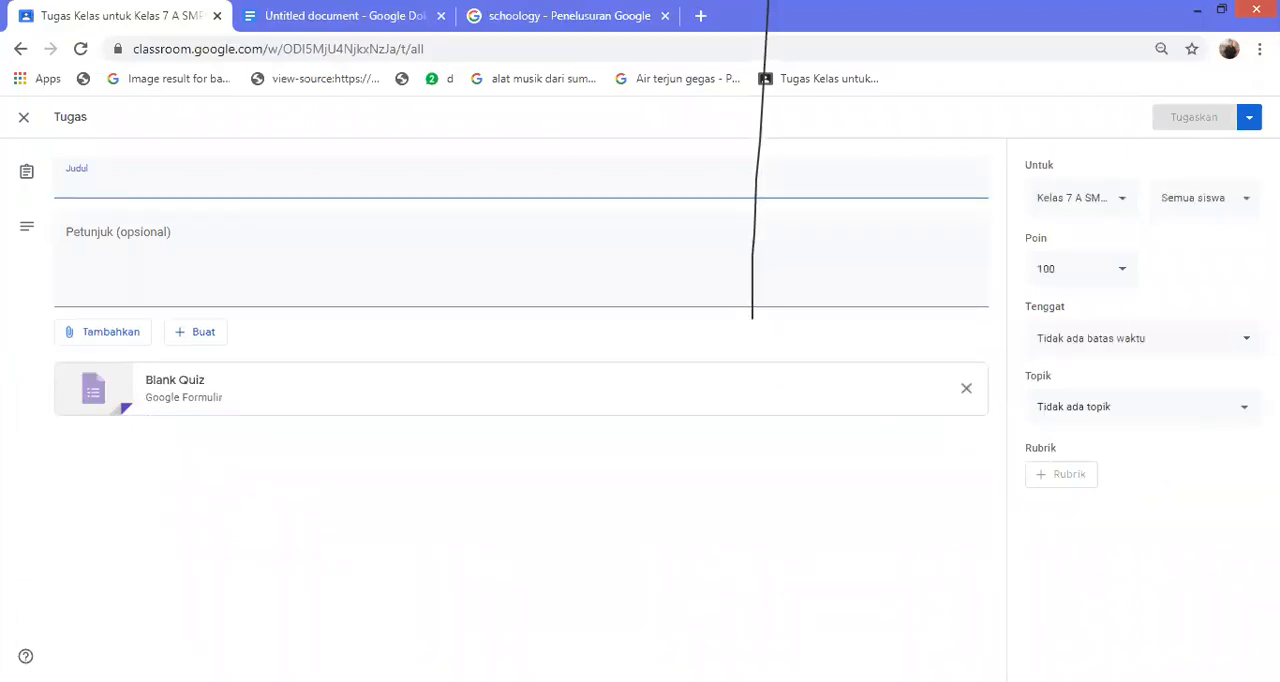
{"action": "type", "text": "Ulan"}
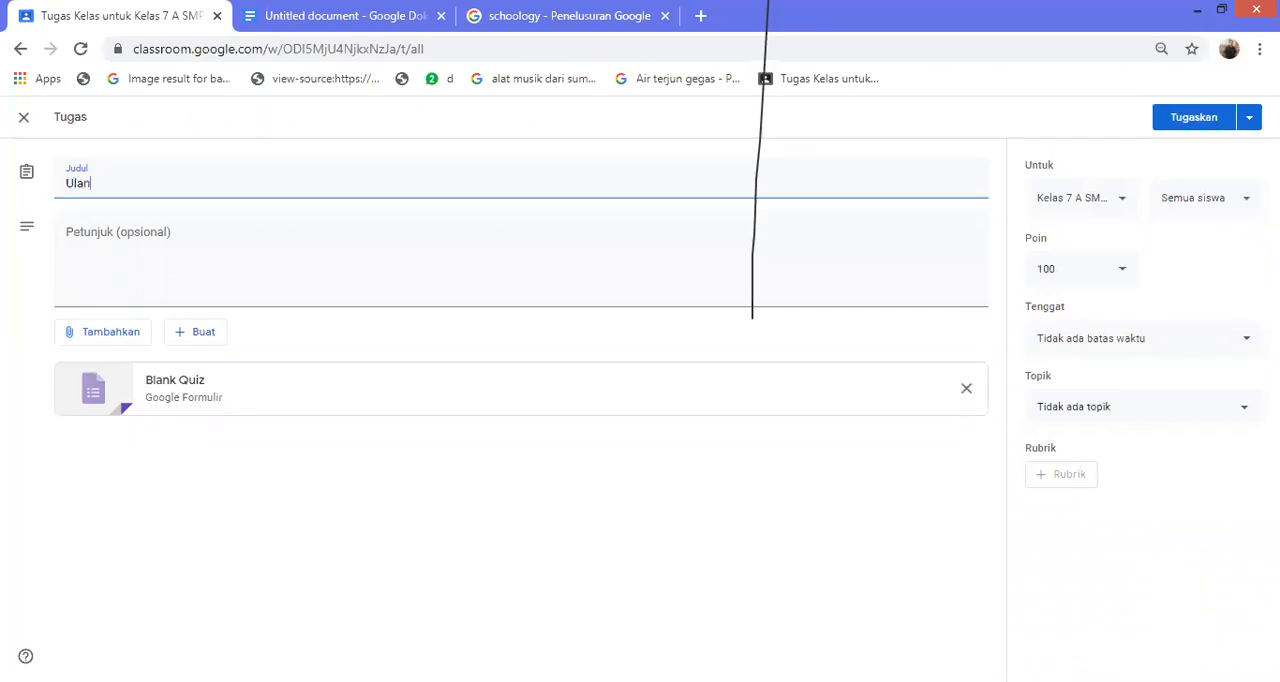
{"action": "type", "text": "gan"}
{"action": "type", "text": "Pert"}
{"action": "key", "text": "BackSpace"}
{"action": "key", "text": "BackSpace"}
{"action": "type", "text": "Ke-1"}
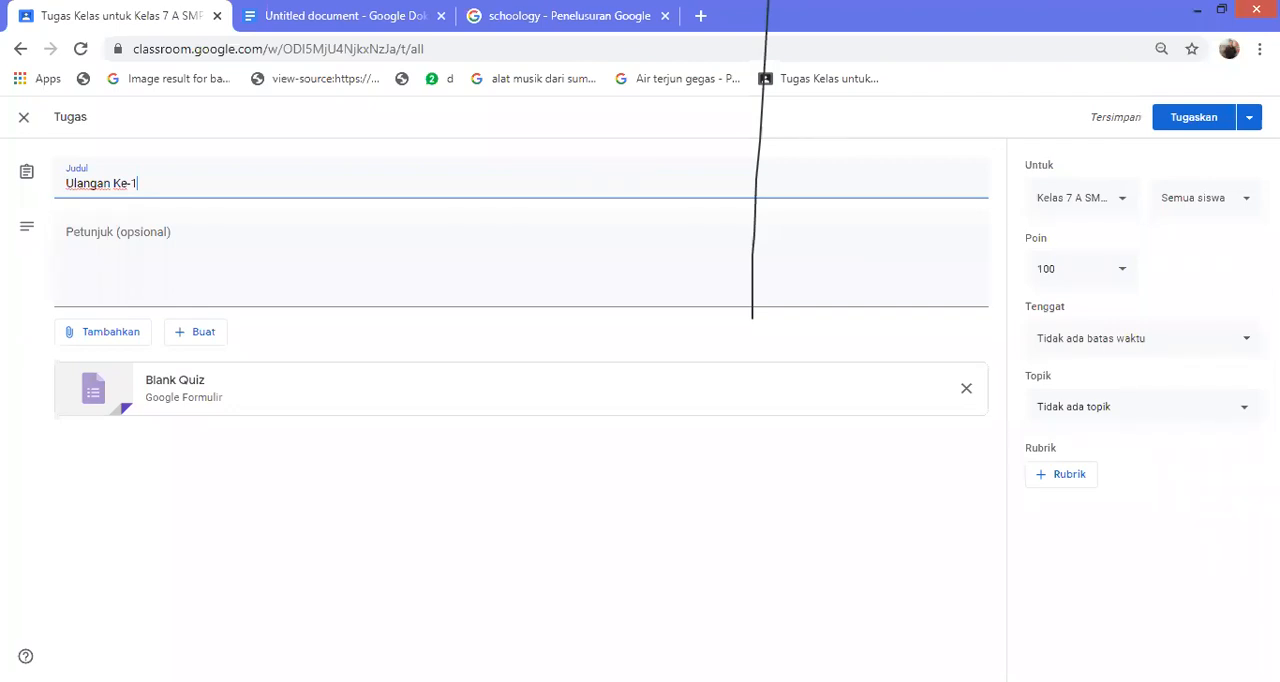
Add KELAS 8 A, KELAS XII - IPA-1, KELAS XII-IPA-2 and the Penulisan Buku class as recipients of the quiz assignment
{"action": "left_click", "coordinate": [1082, 198]}
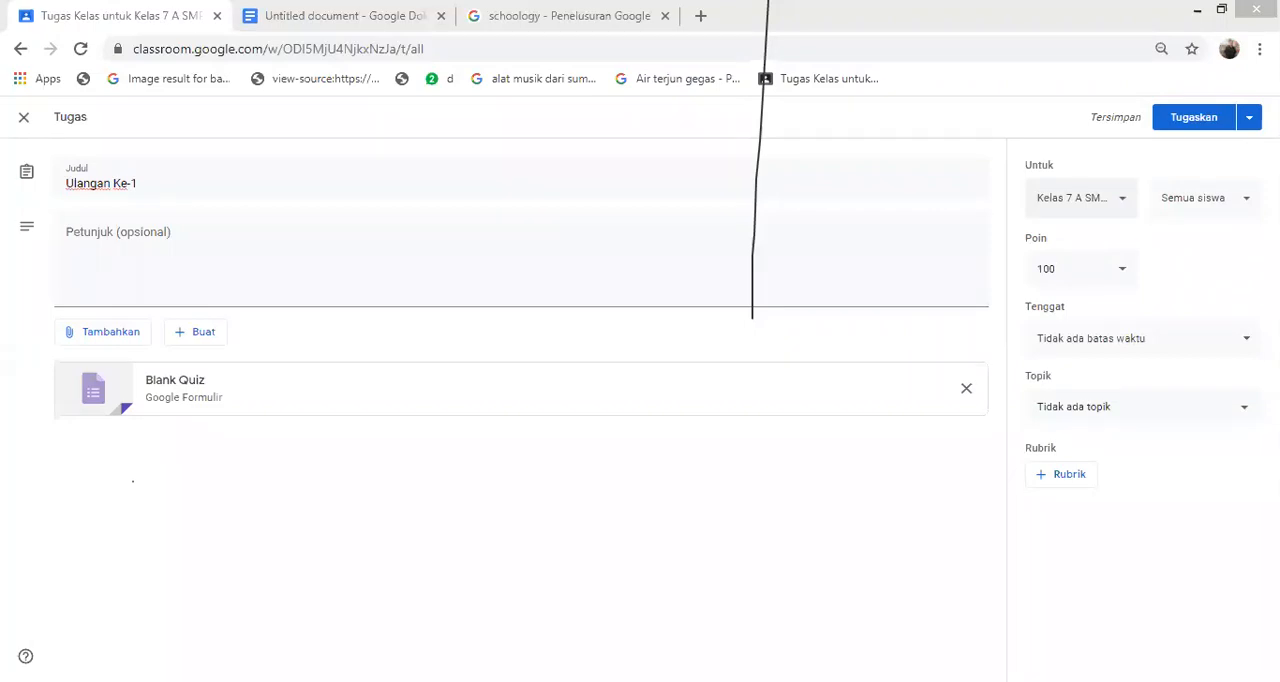
{"action": "left_click", "coordinate": [1081, 198]}
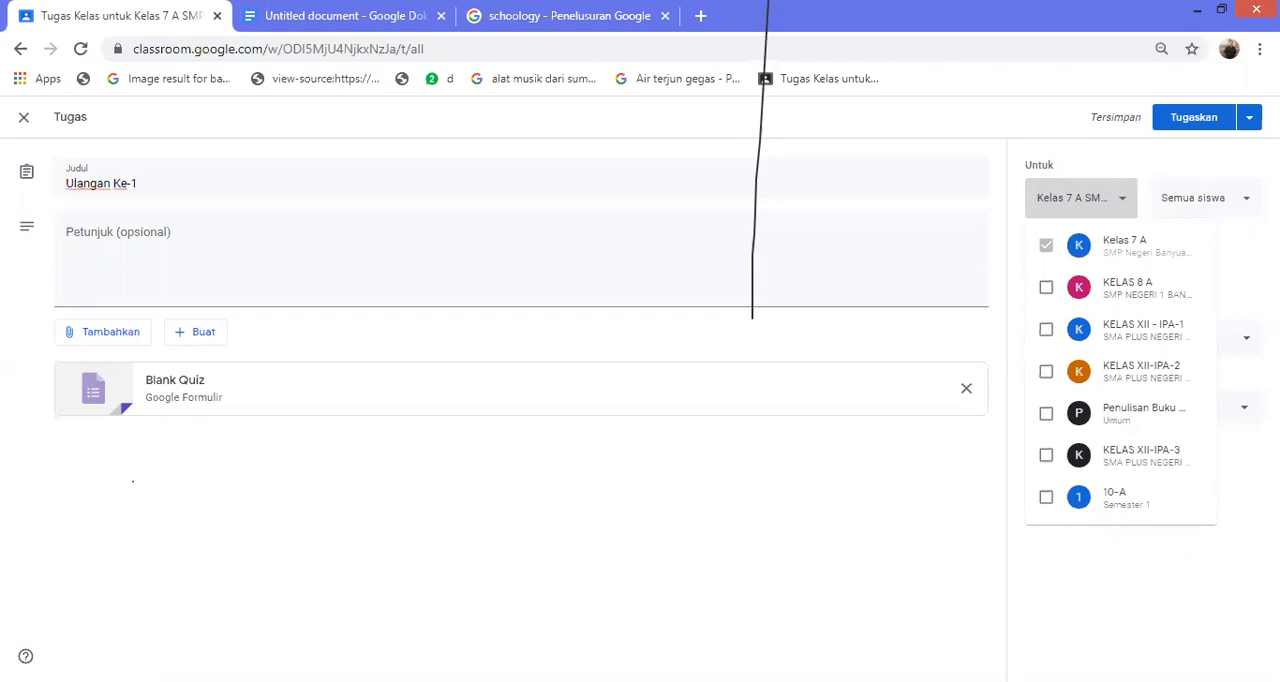
{"action": "left_click", "coordinate": [1046, 287]}
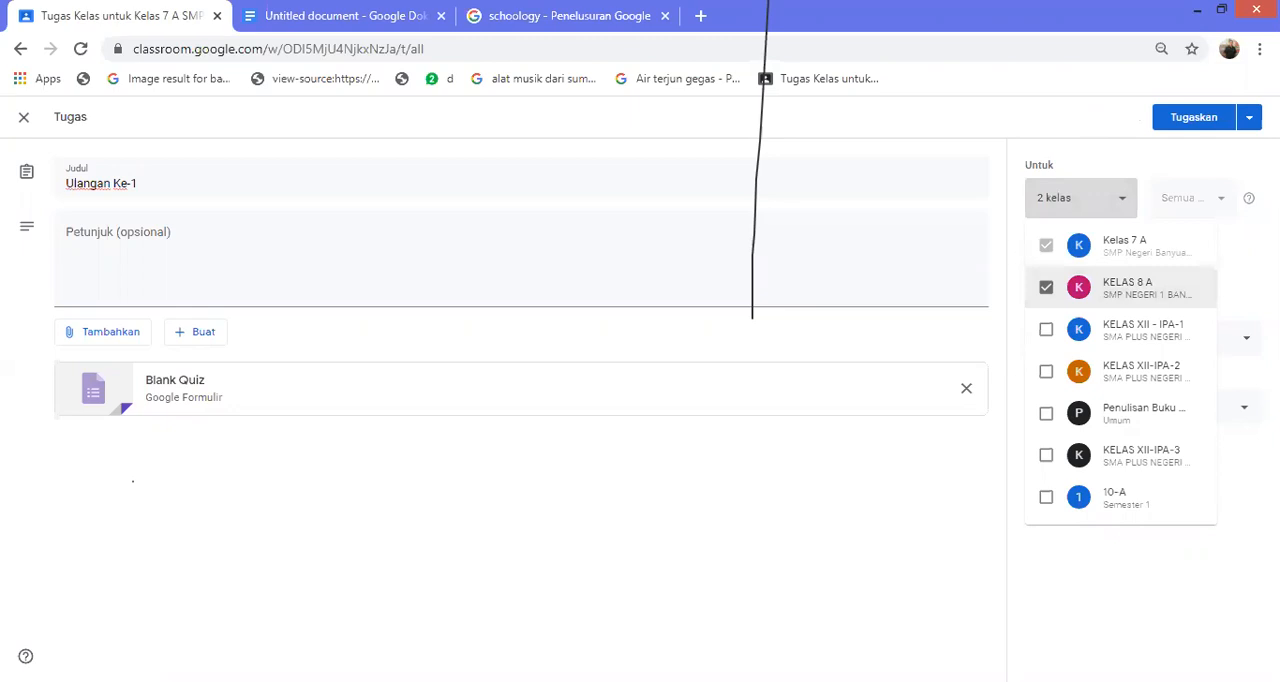
{"action": "left_click", "coordinate": [1046, 329]}
{"action": "left_click", "coordinate": [1046, 371]}
{"action": "left_click", "coordinate": [1046, 413]}
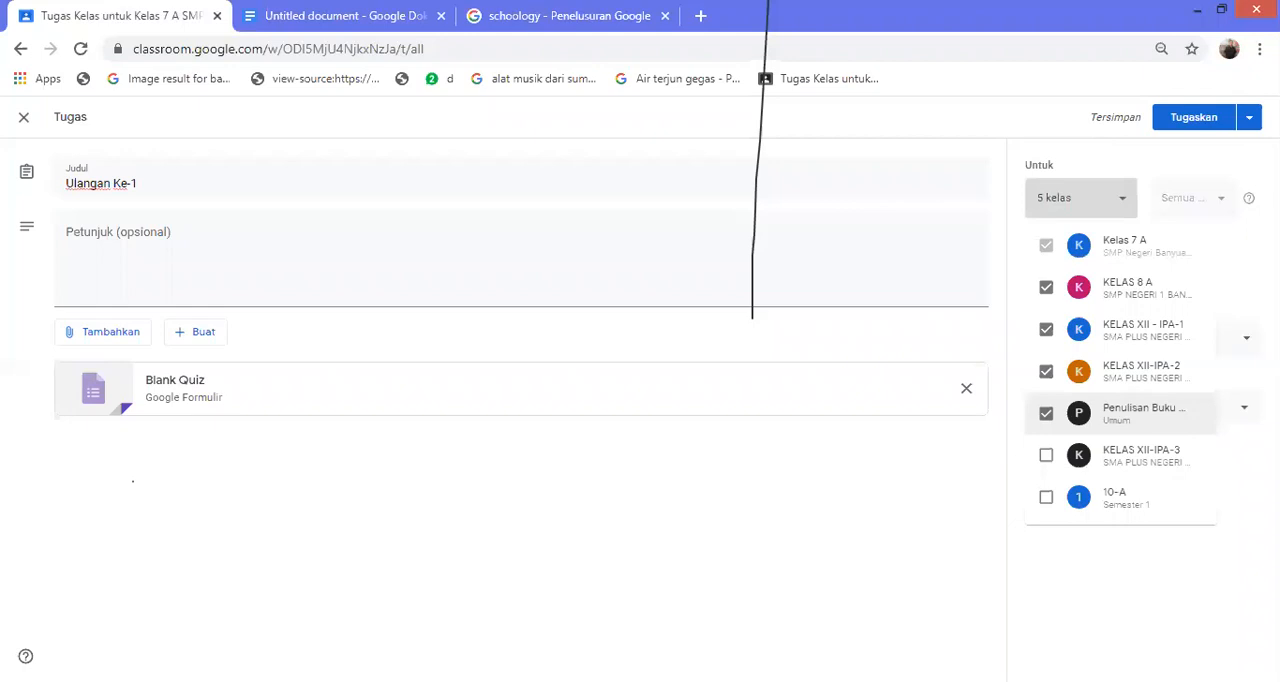
{"action": "key", "text": "Escape"}
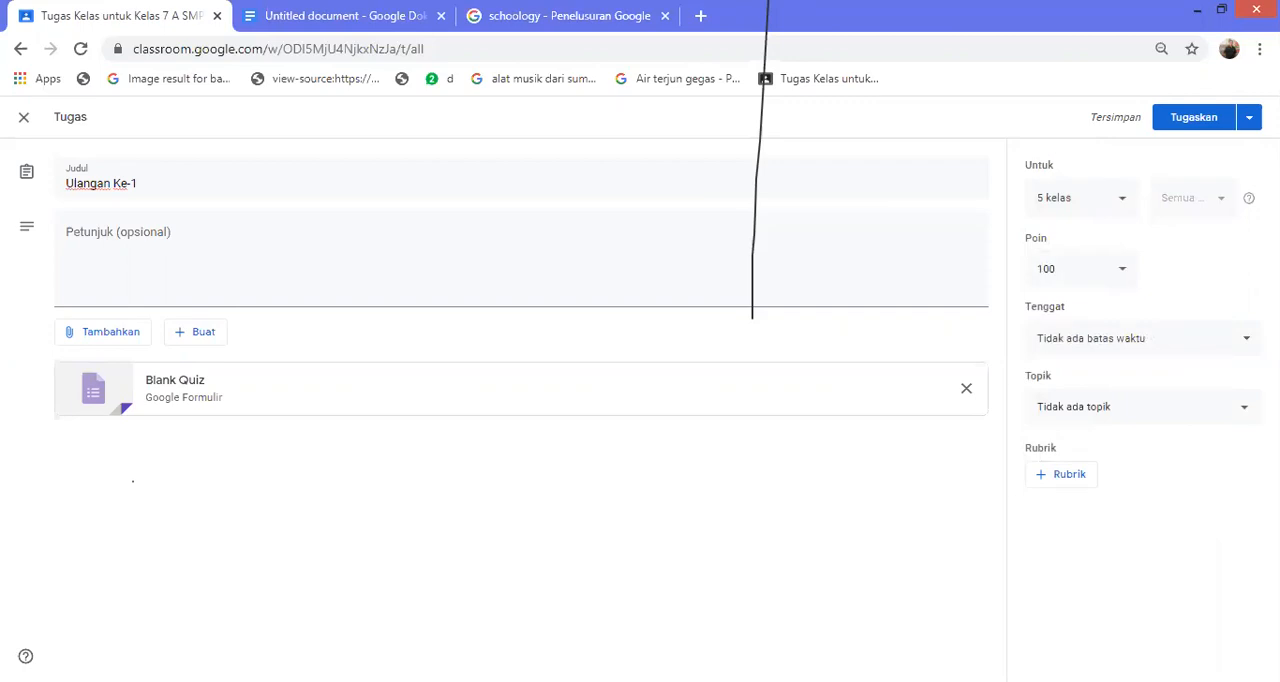
Set the quiz assignment's due date to 15 Mei 2020 and its topic to "Soal Ulangan"
{"action": "left_click", "coordinate": [1143, 338]}
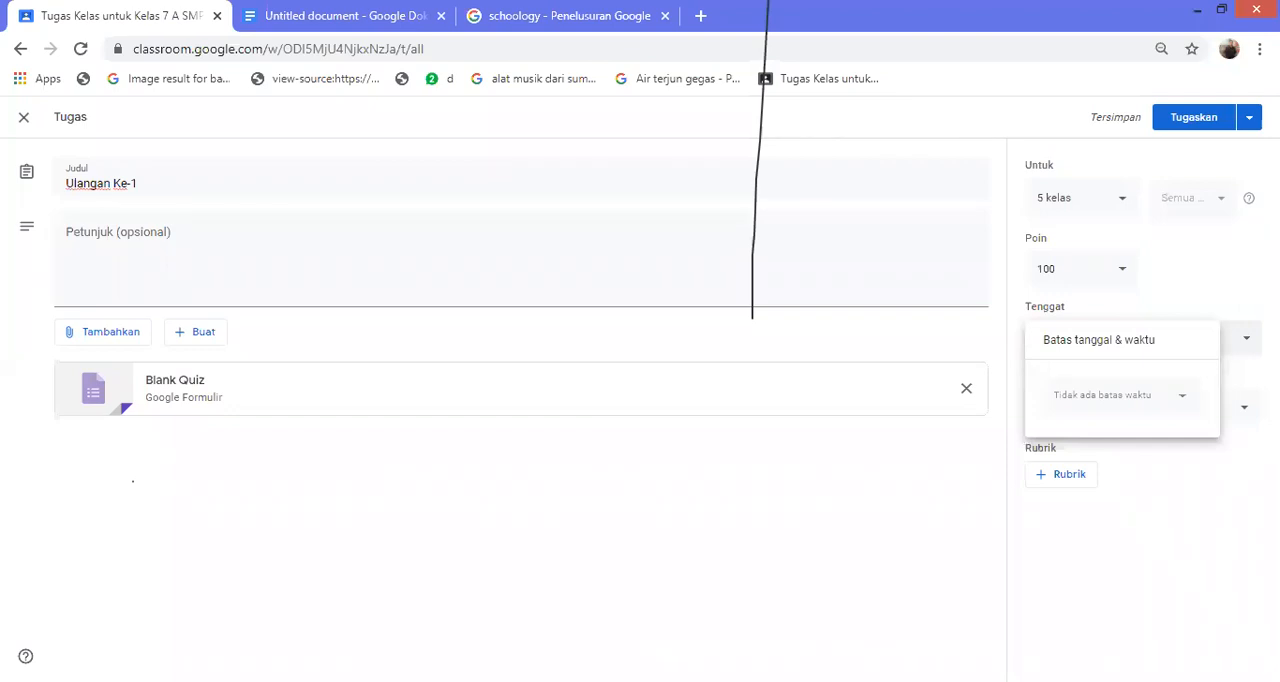
{"action": "left_click", "coordinate": [1182, 395]}
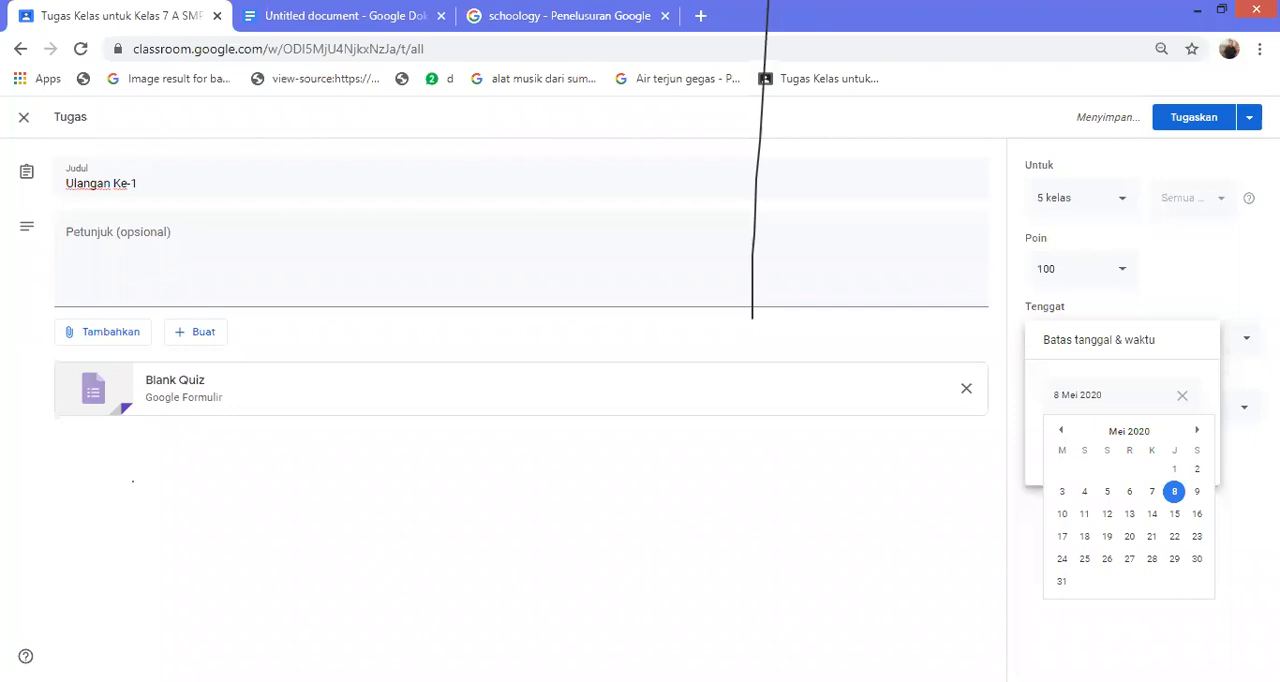
{"action": "left_click", "coordinate": [1174, 514]}
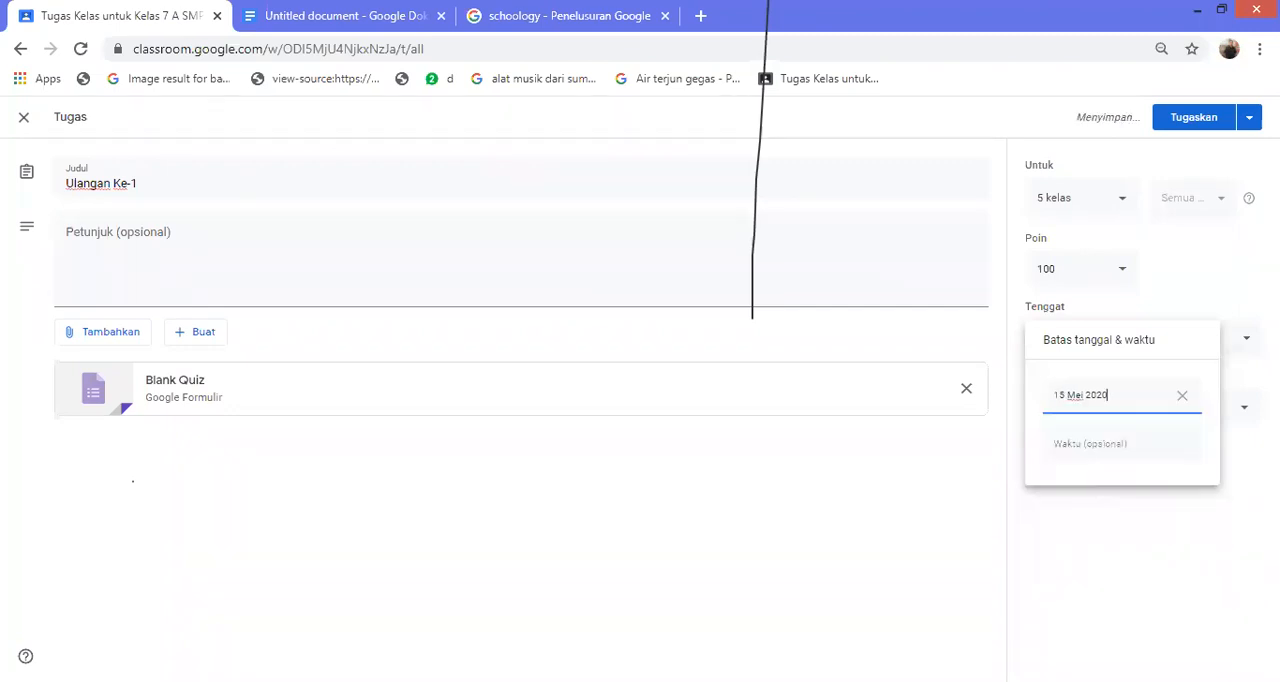
{"action": "key", "text": "Escape"}
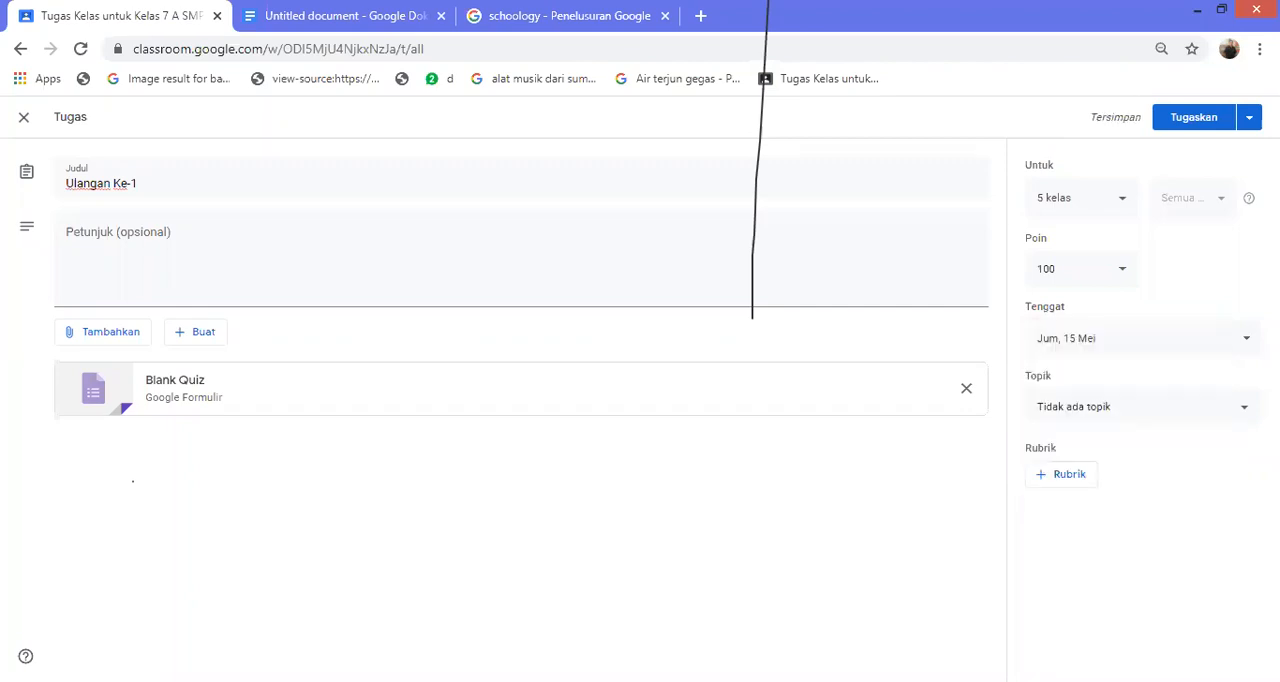
{"action": "left_click", "coordinate": [1143, 407]}
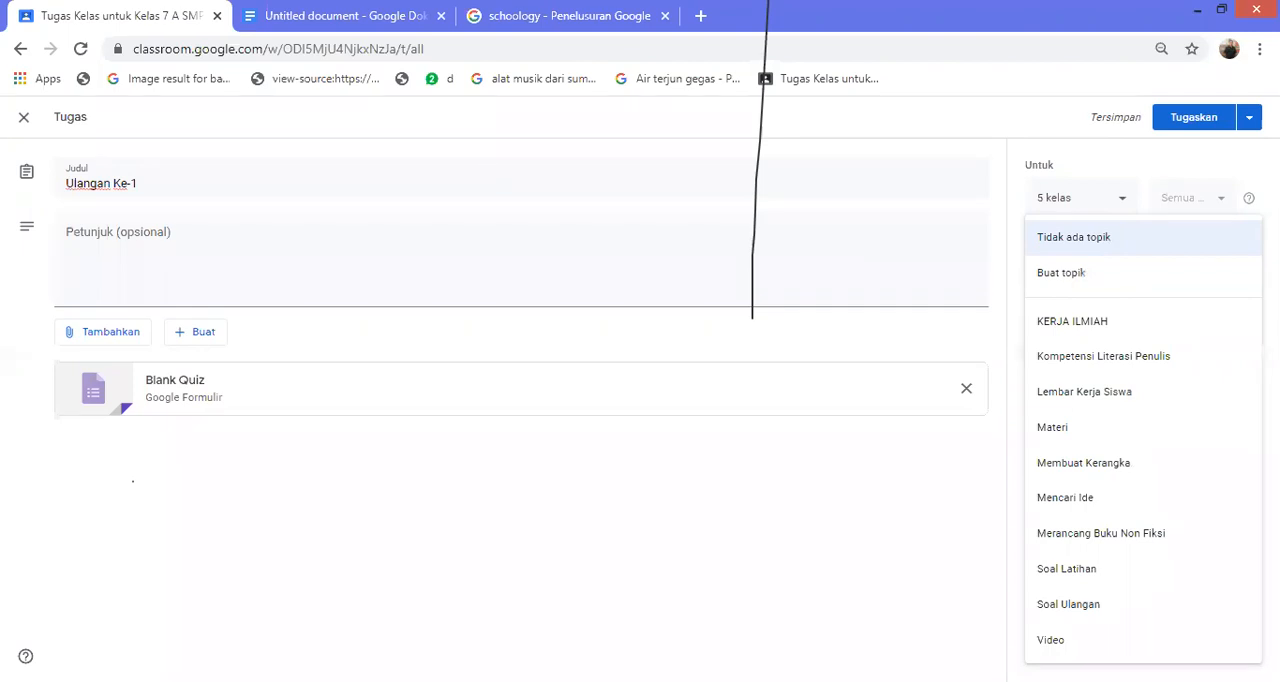
{"action": "left_click", "coordinate": [1069, 604]}
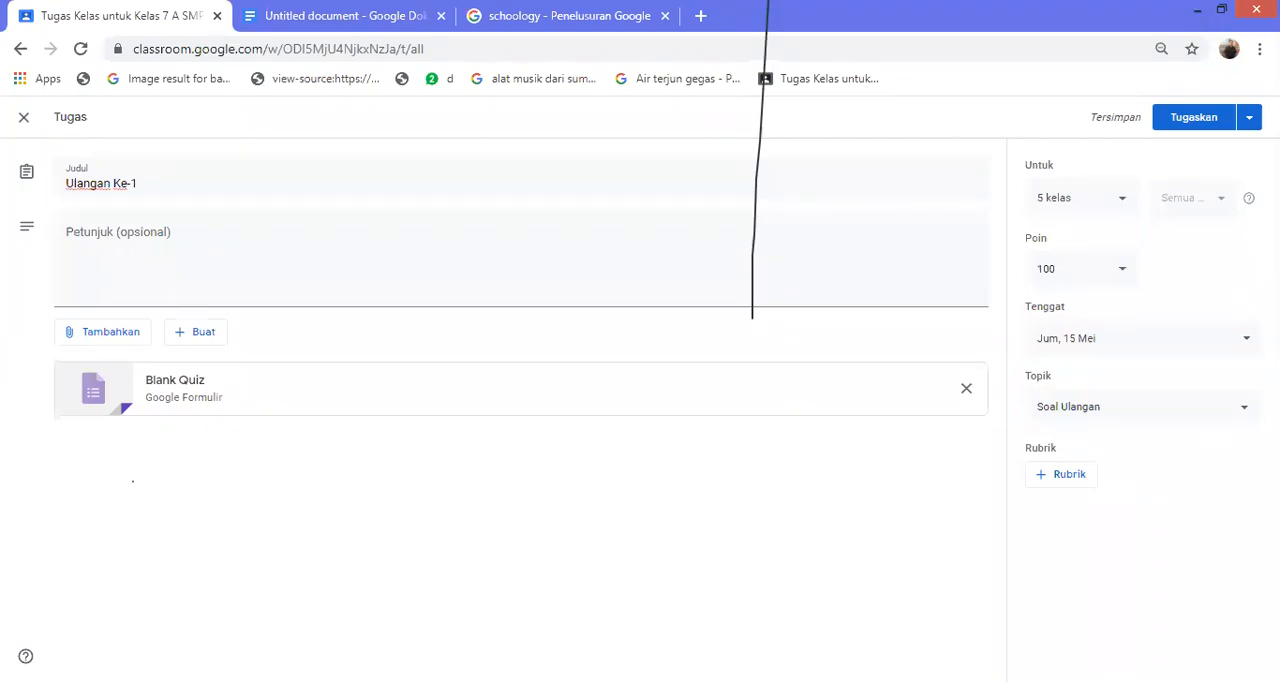
Open the attached Blank Quiz form for editing
{"action": "left_click", "coordinate": [195, 331]}
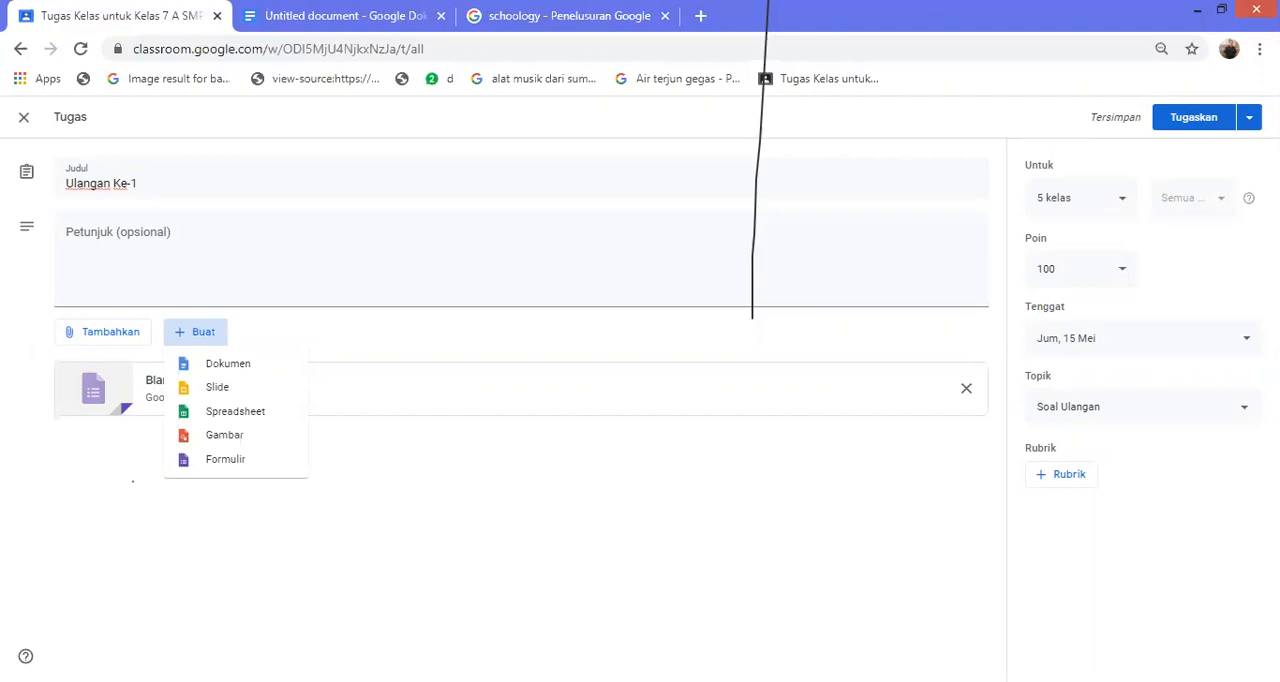
{"action": "key", "text": "Escape"}
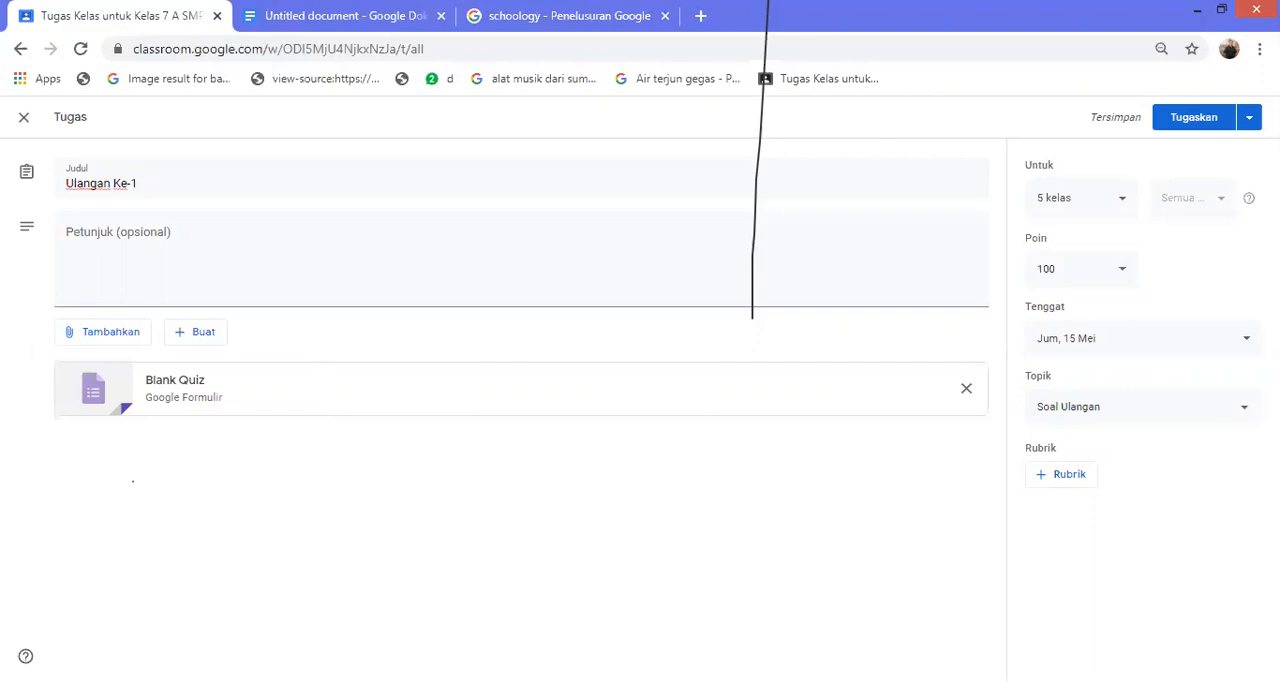
{"action": "left_click", "coordinate": [175, 381]}
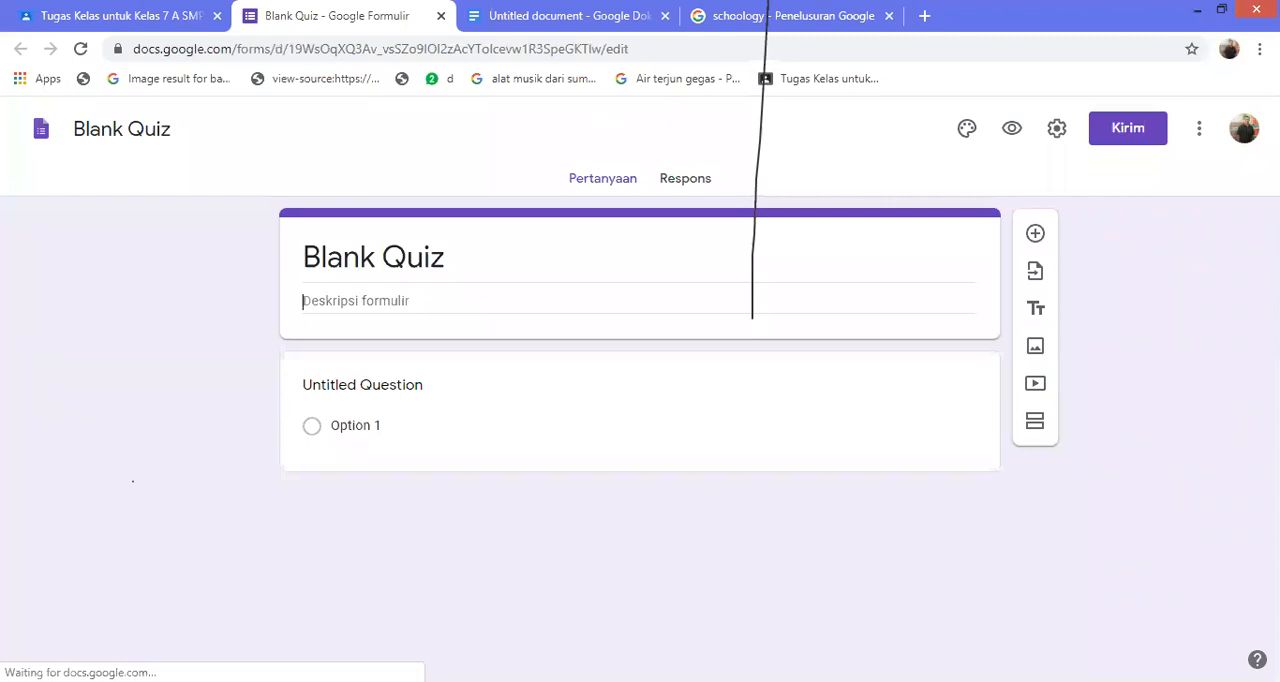
Enter "Soal Ulangan 1" as the description of the quiz form
{"action": "type", "text": "Ulangan"}
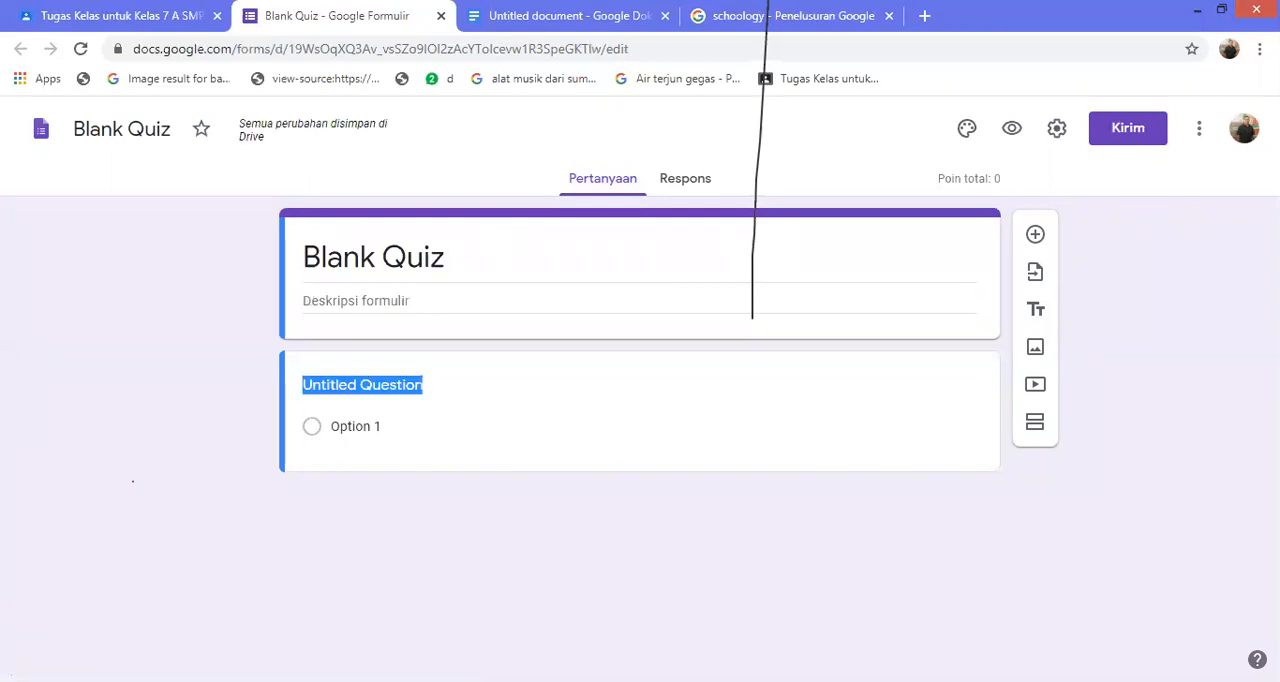
{"action": "left_click", "coordinate": [356, 301]}
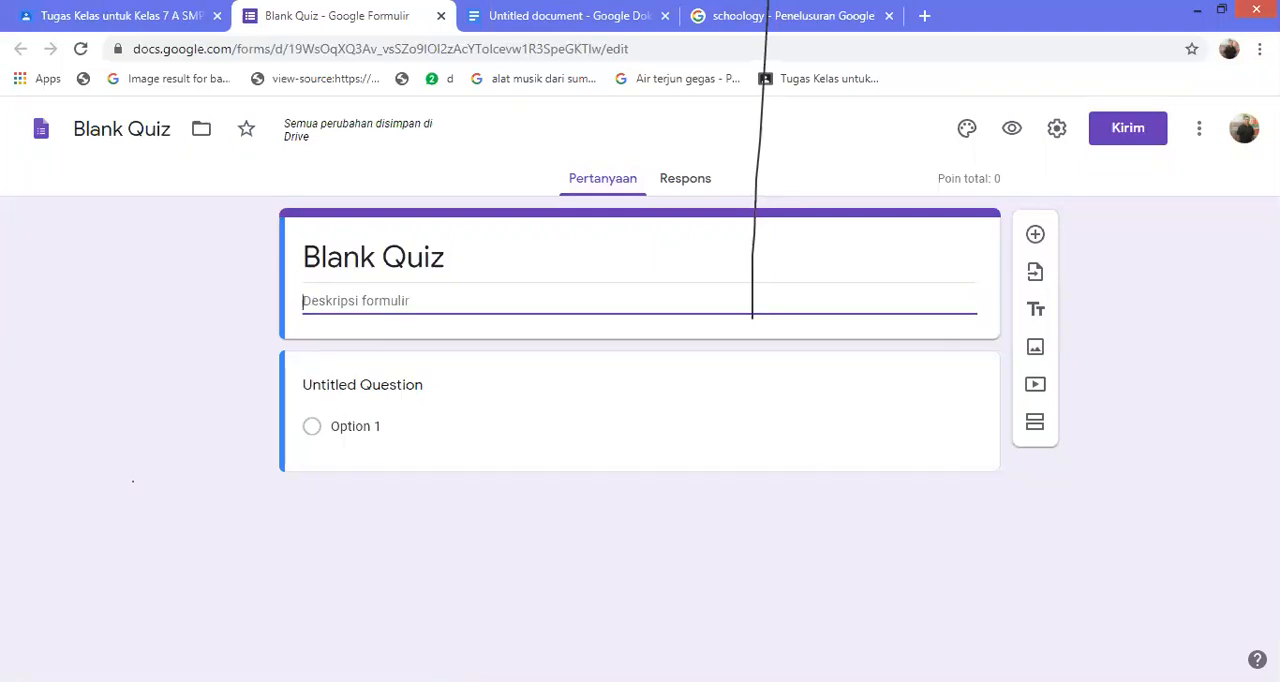
{"action": "type", "text": "Soal Ualnga"}
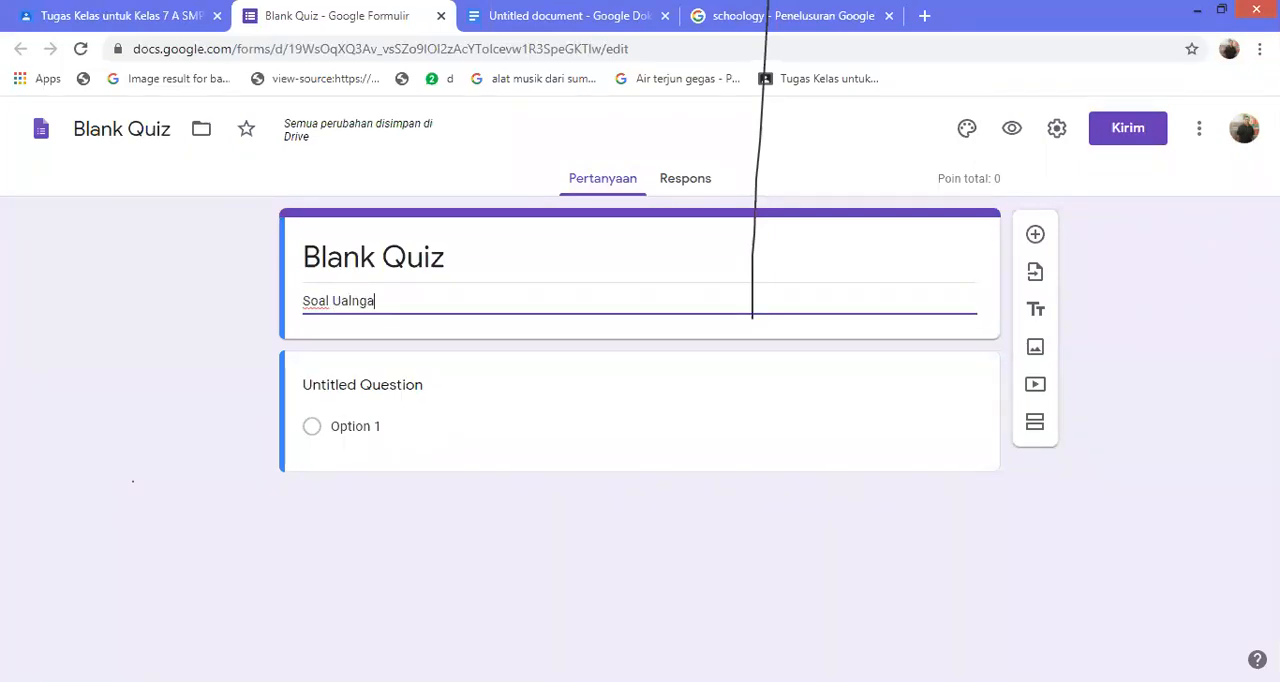
{"action": "key", "text": "BackSpace"}
{"action": "key", "text": "BackSpace"}
{"action": "key", "text": "BackSpace"}
{"action": "key", "text": "BackSpace"}
{"action": "key", "text": "BackSpace"}
{"action": "type", "text": "langan "}
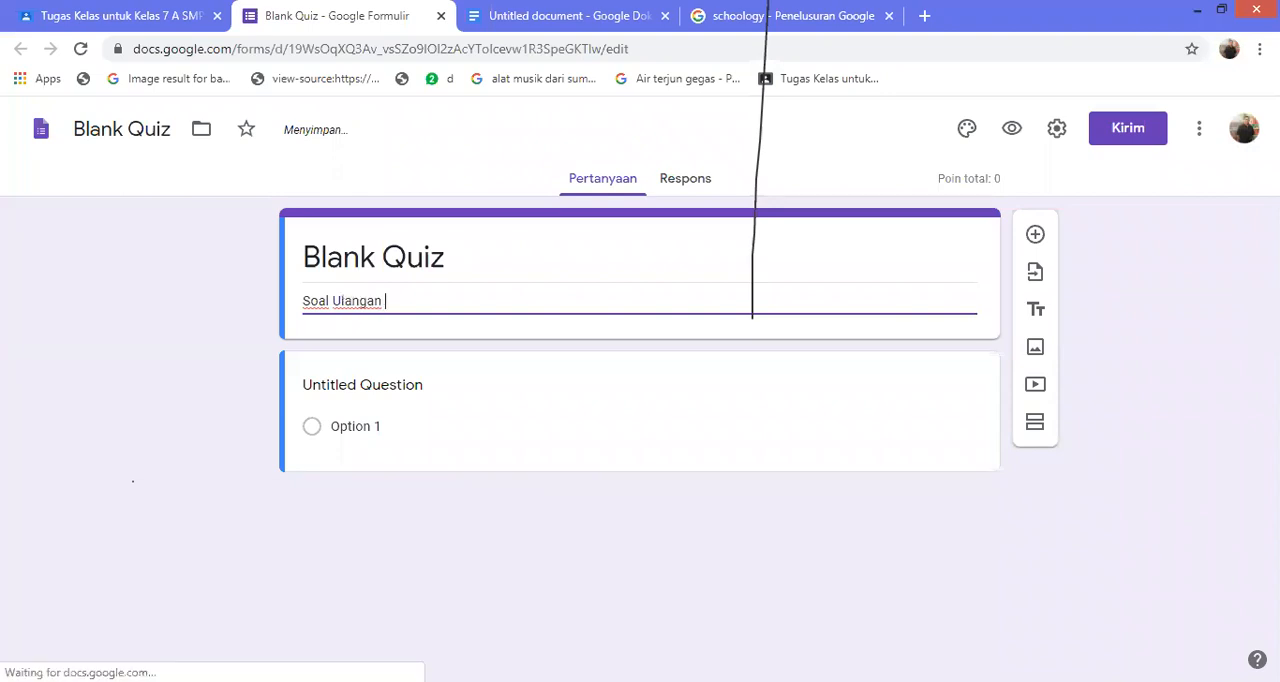
{"action": "type", "text": "1"}
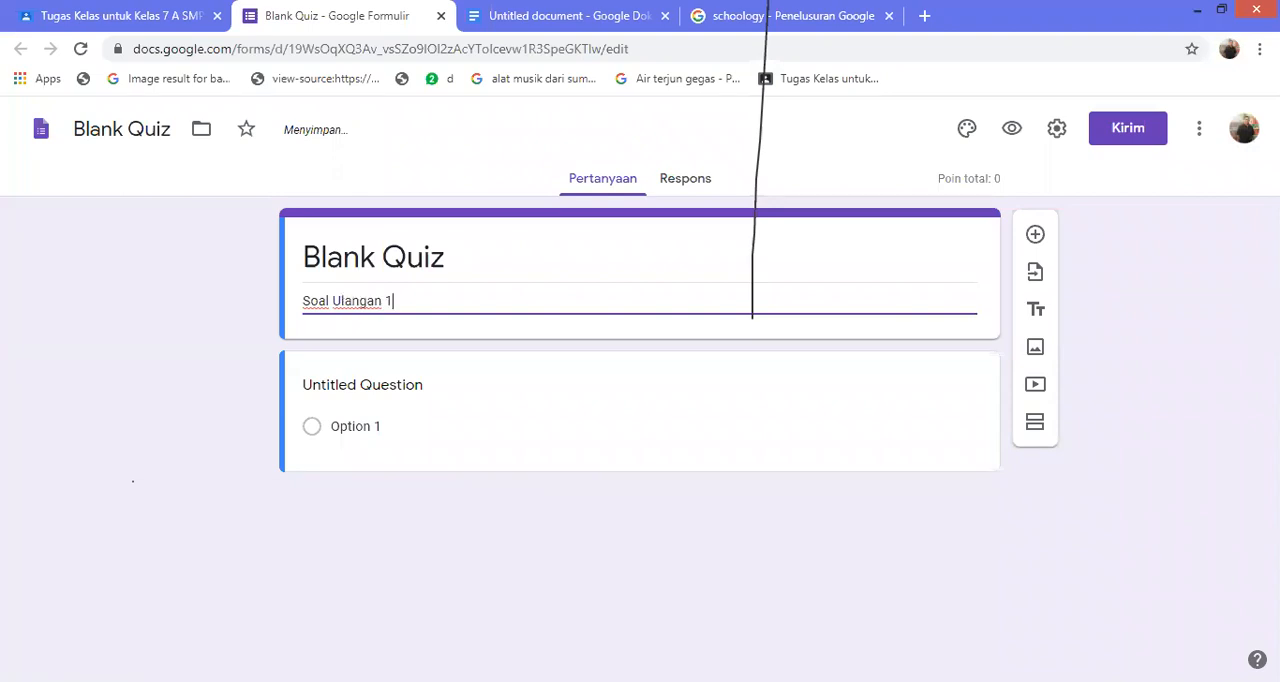
Enter "Yang termasuk Besarn Pokok..." as the text of the untitled multiple-choice question
{"action": "left_click", "coordinate": [377, 388]}
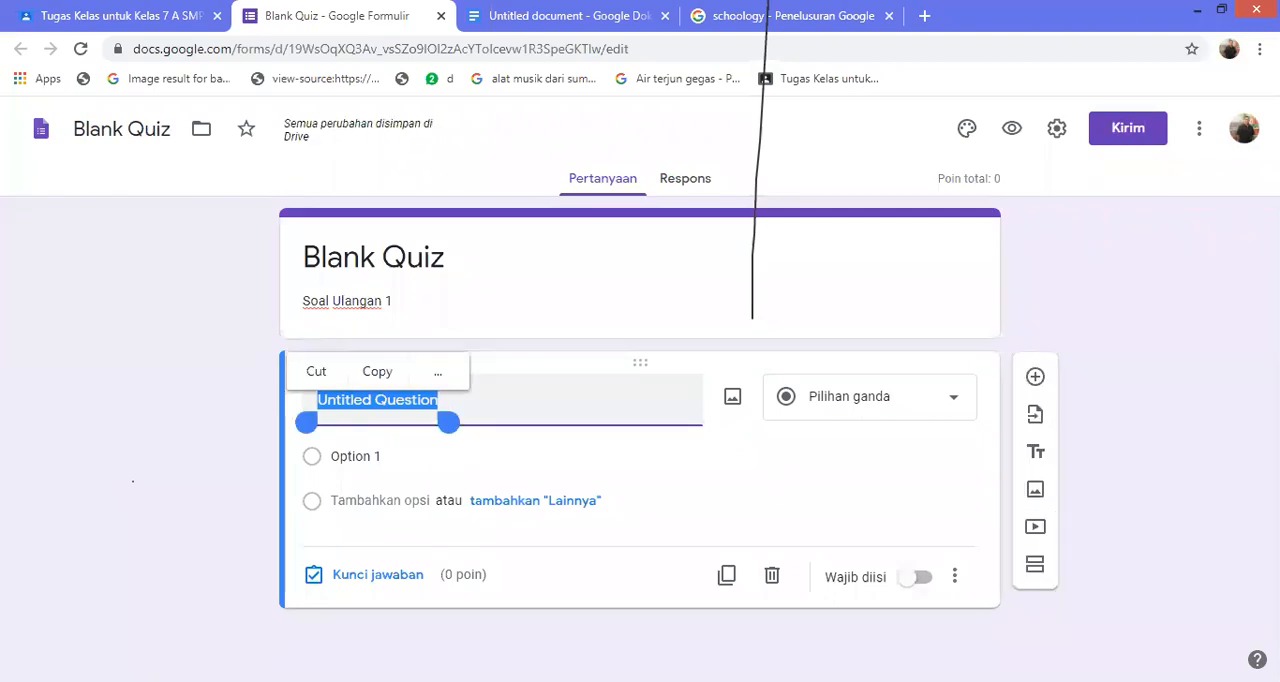
{"action": "left_click", "coordinate": [380, 501]}
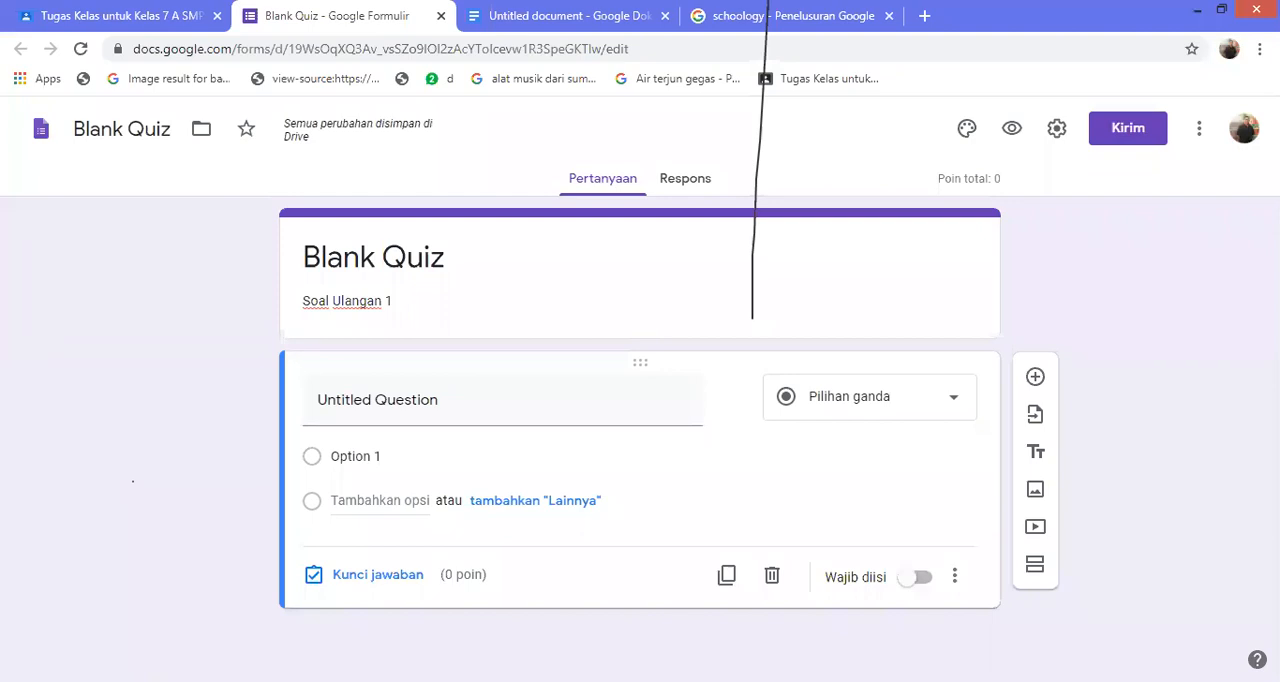
{"action": "left_click", "coordinate": [400, 400]}
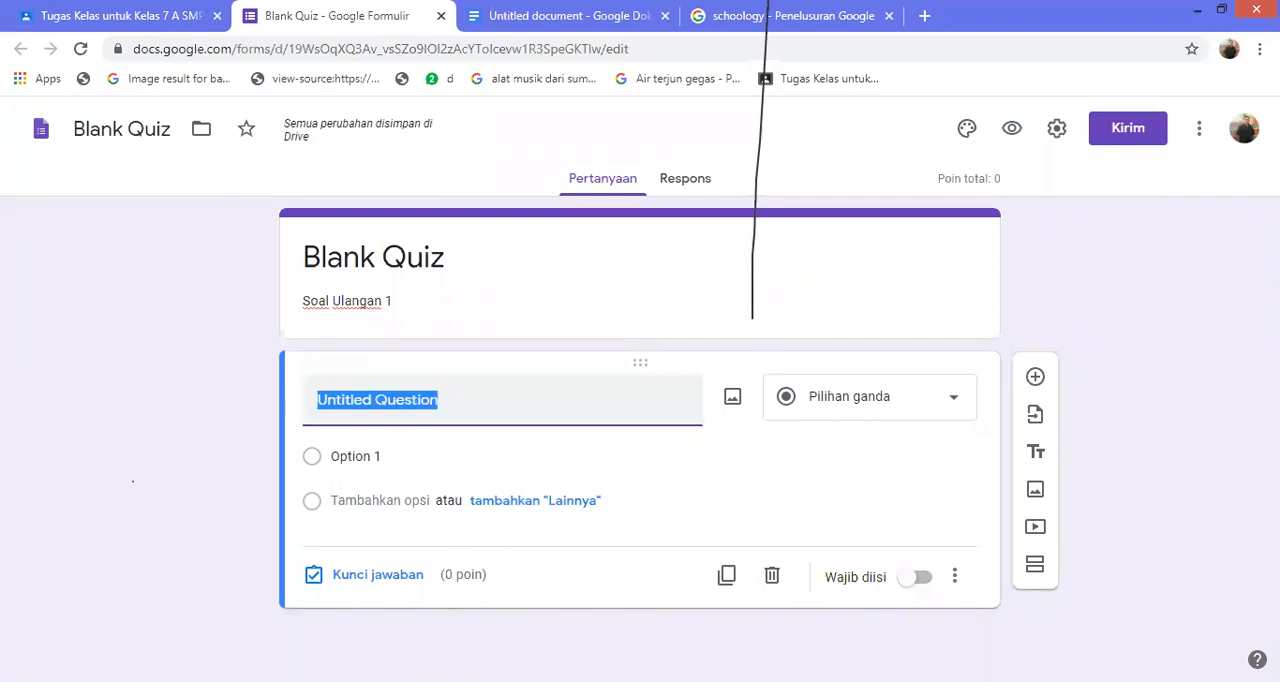
{"action": "left_click", "coordinate": [870, 397]}
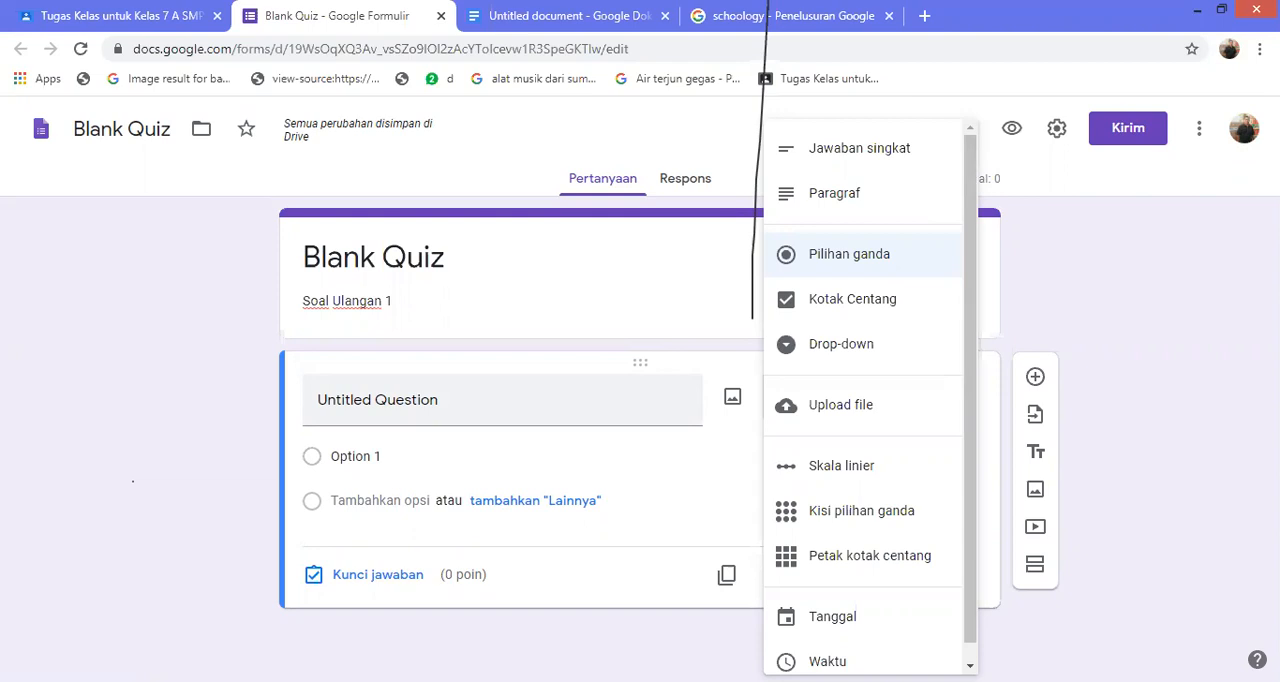
{"action": "left_click", "coordinate": [420, 400]}
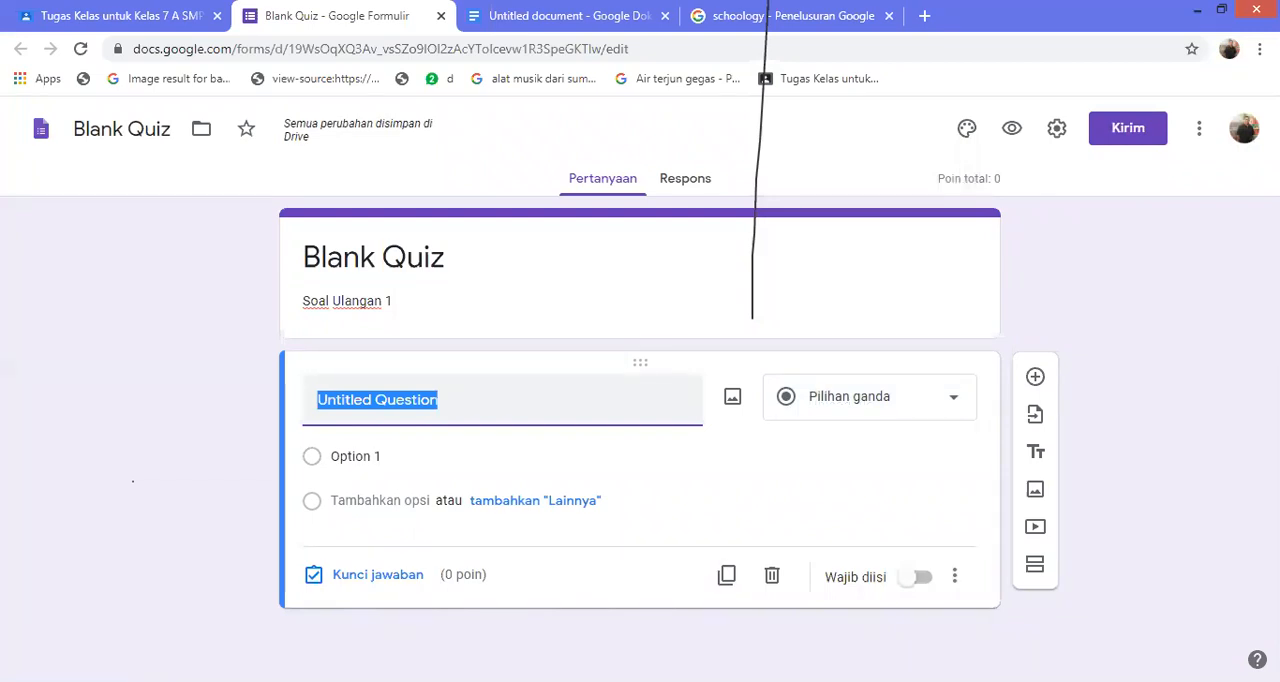
{"action": "type", "text": "Yang termasuk Besarn"}
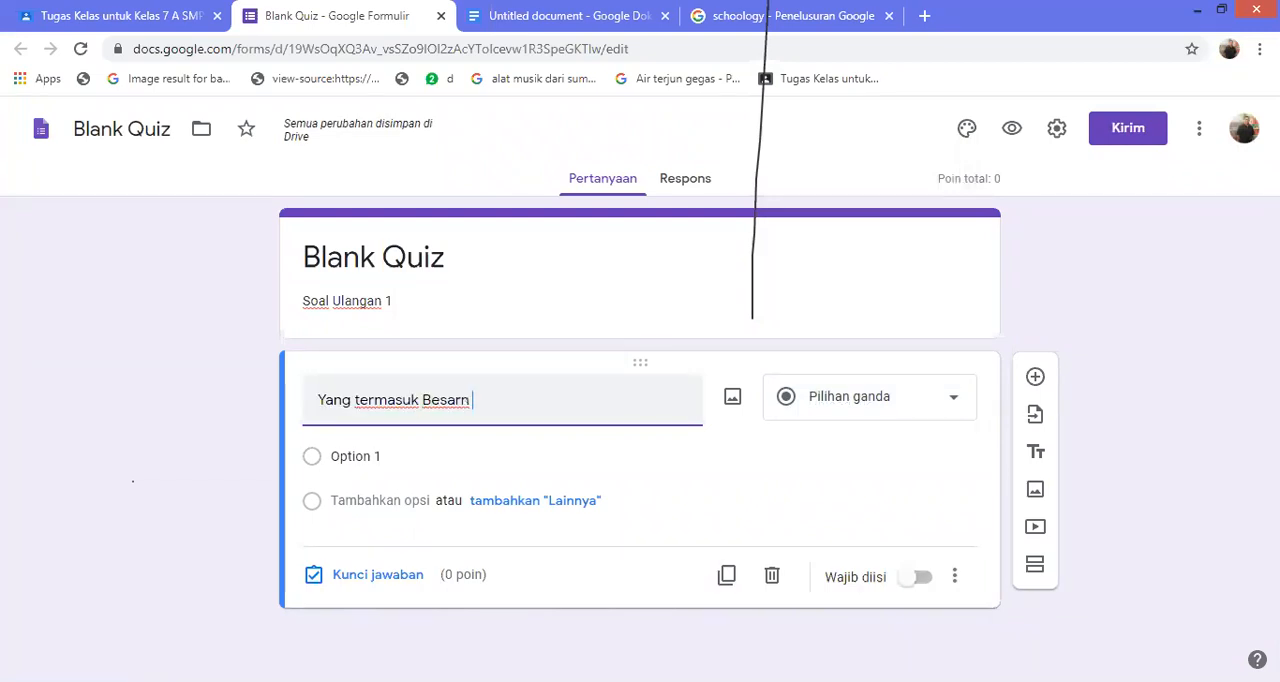
{"action": "type", "text": " Pokok..."}
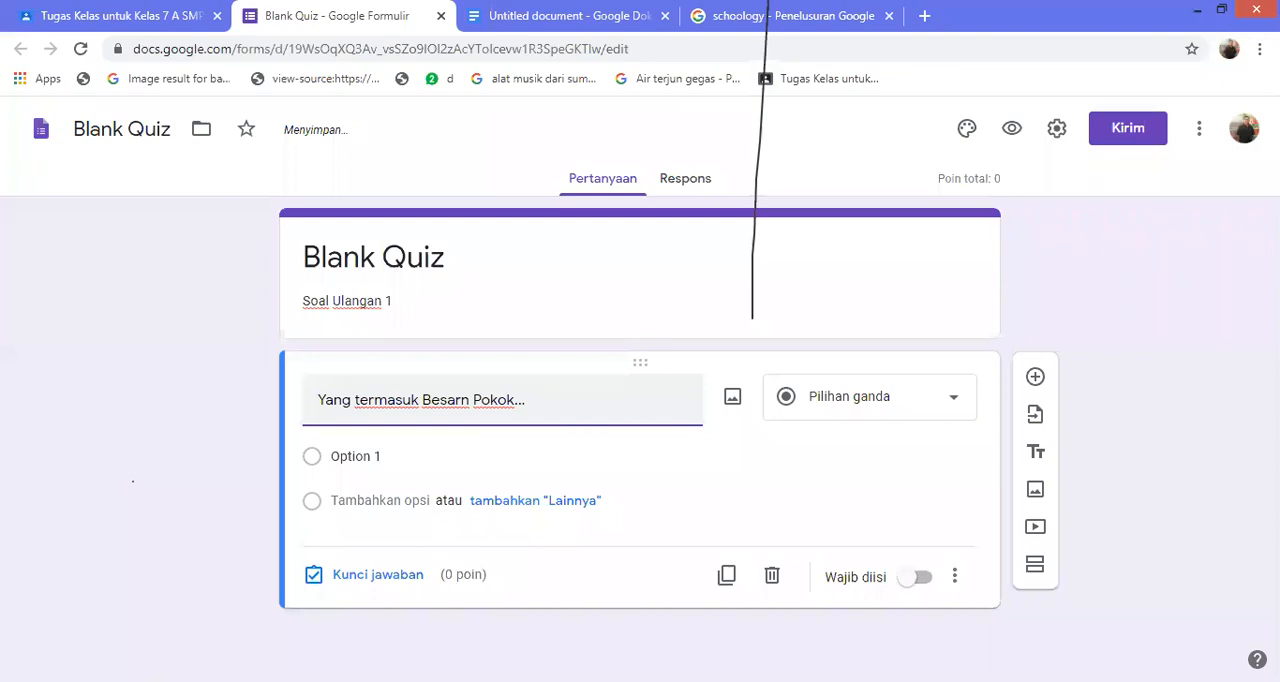
Set the question's first answer option to "Panjang, Lebar, dan Suhu"
{"action": "left_click", "coordinate": [356, 457]}
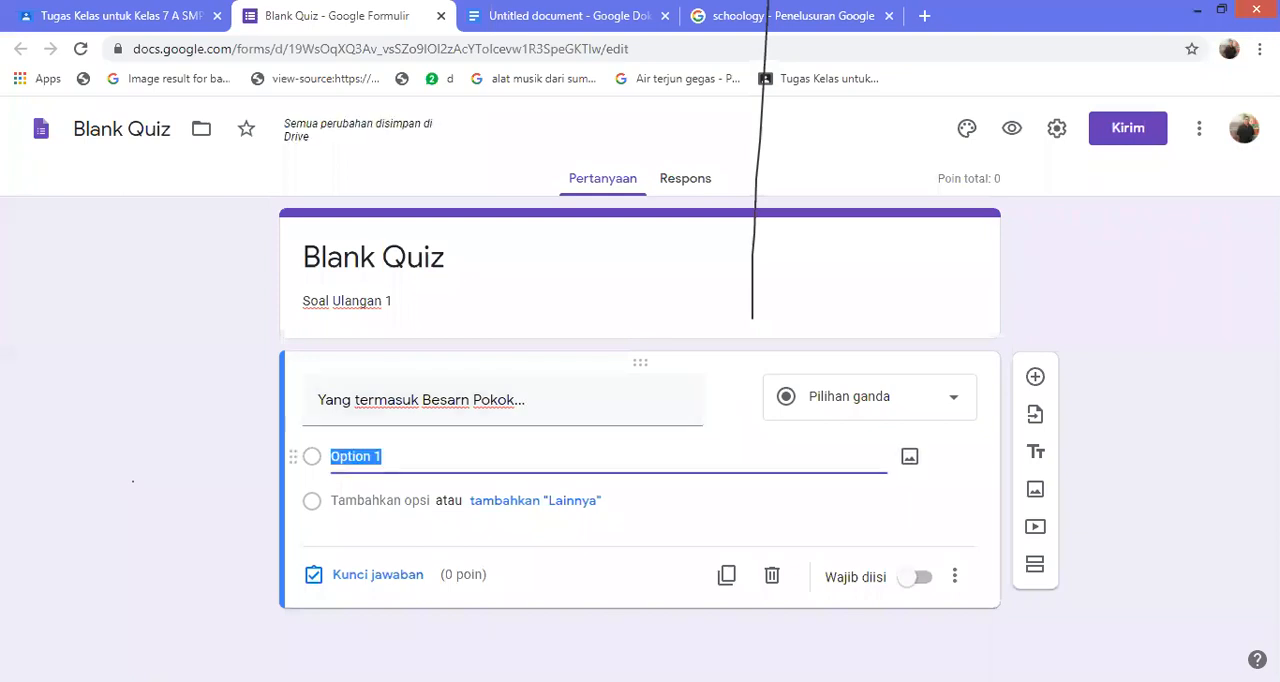
{"action": "type", "text": "Panjang"}
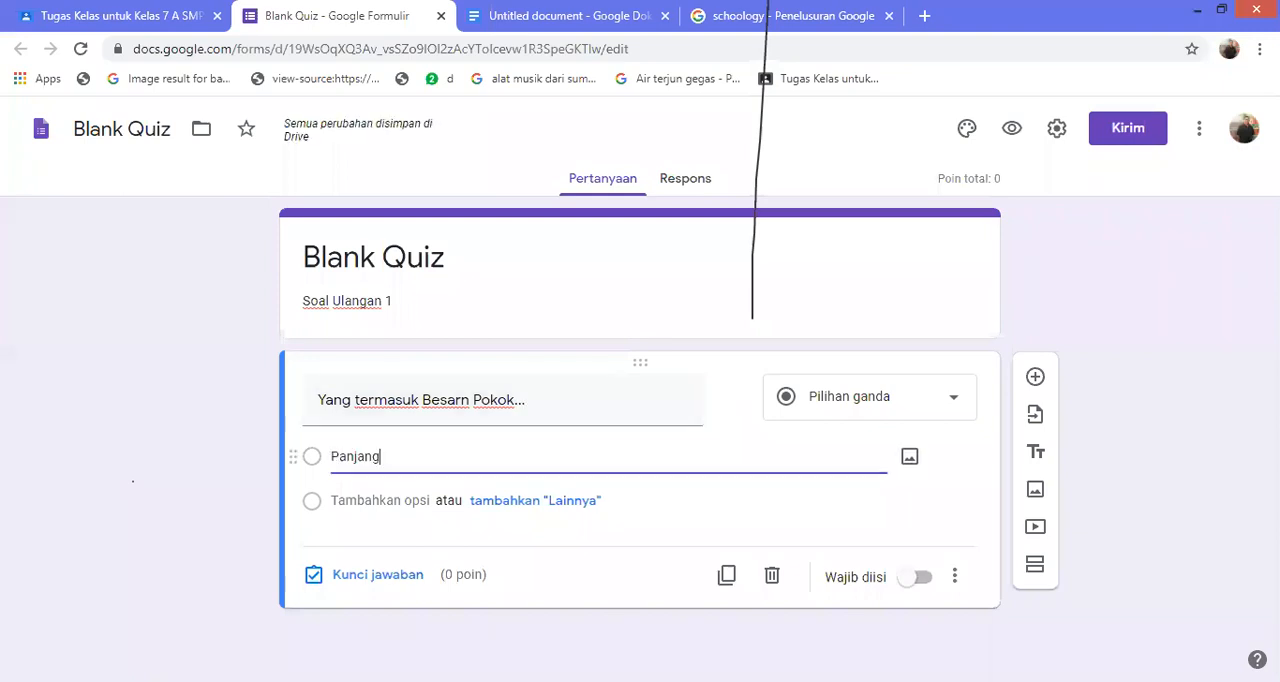
{"action": "type", "text": ", Lebar, da"}
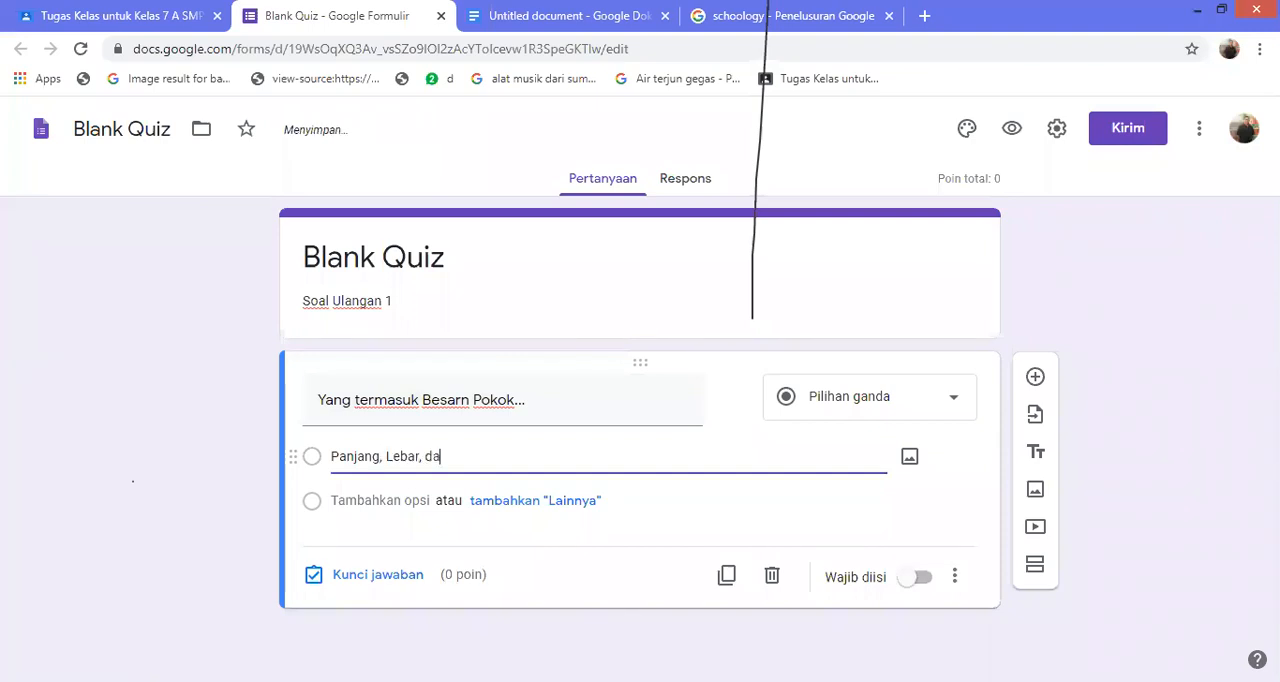
{"action": "type", "text": "n Suhu"}
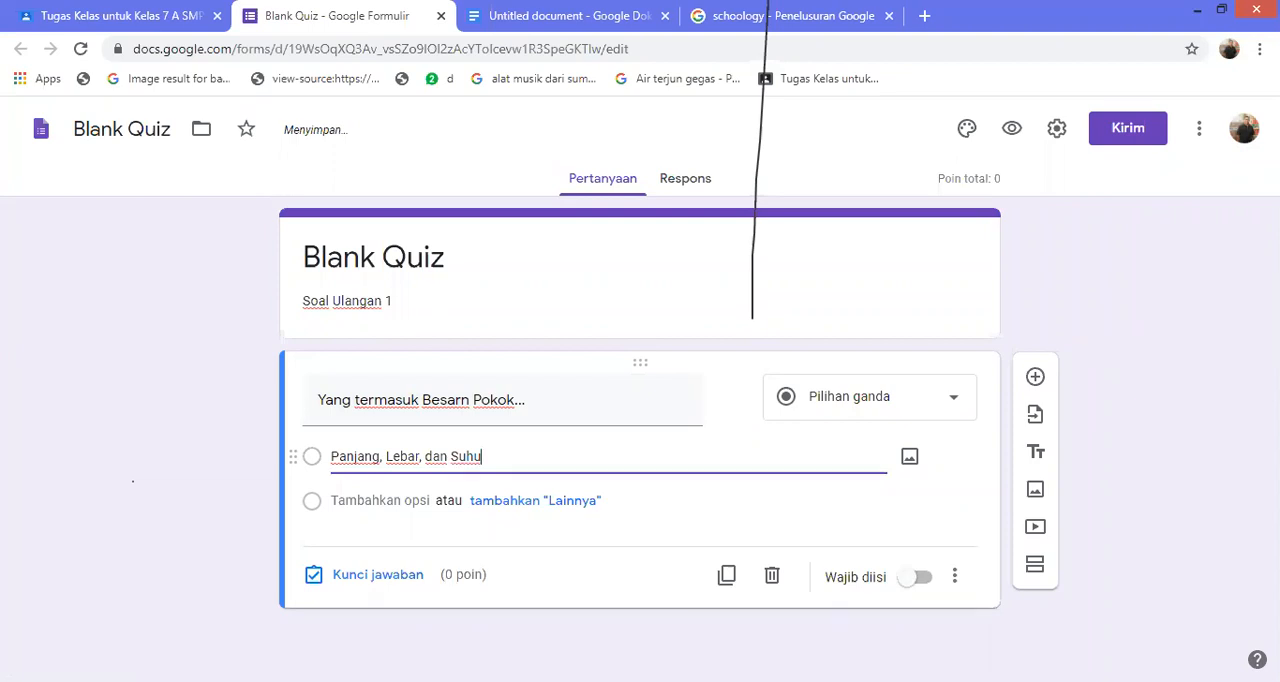
Add three more answer options to the question, leaving their default text
{"action": "left_click", "coordinate": [380, 501]}
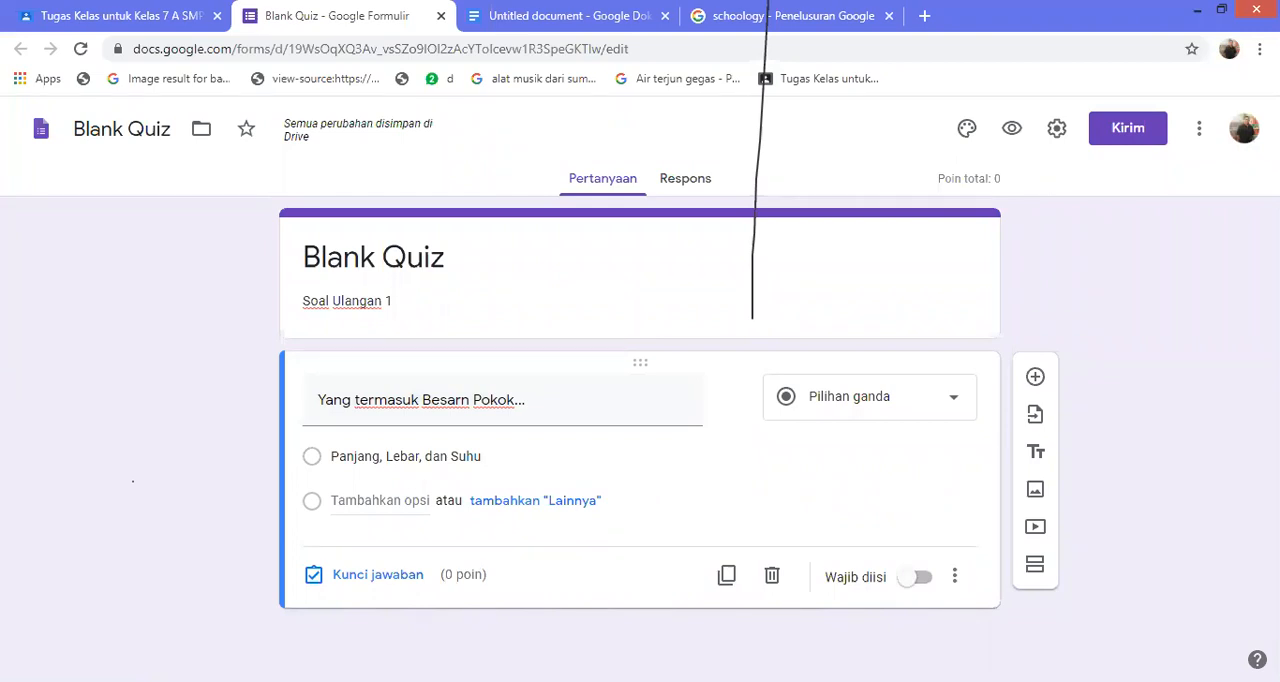
{"action": "left_click", "coordinate": [380, 501]}
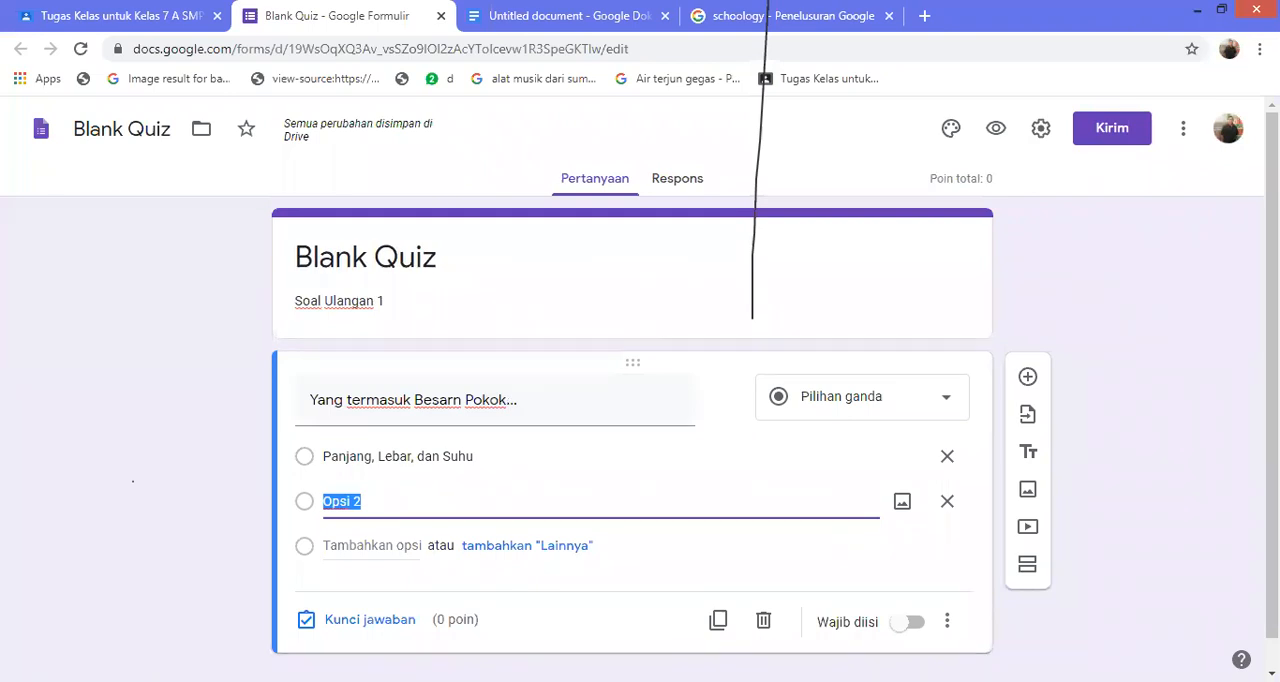
{"action": "key", "text": "Return"}
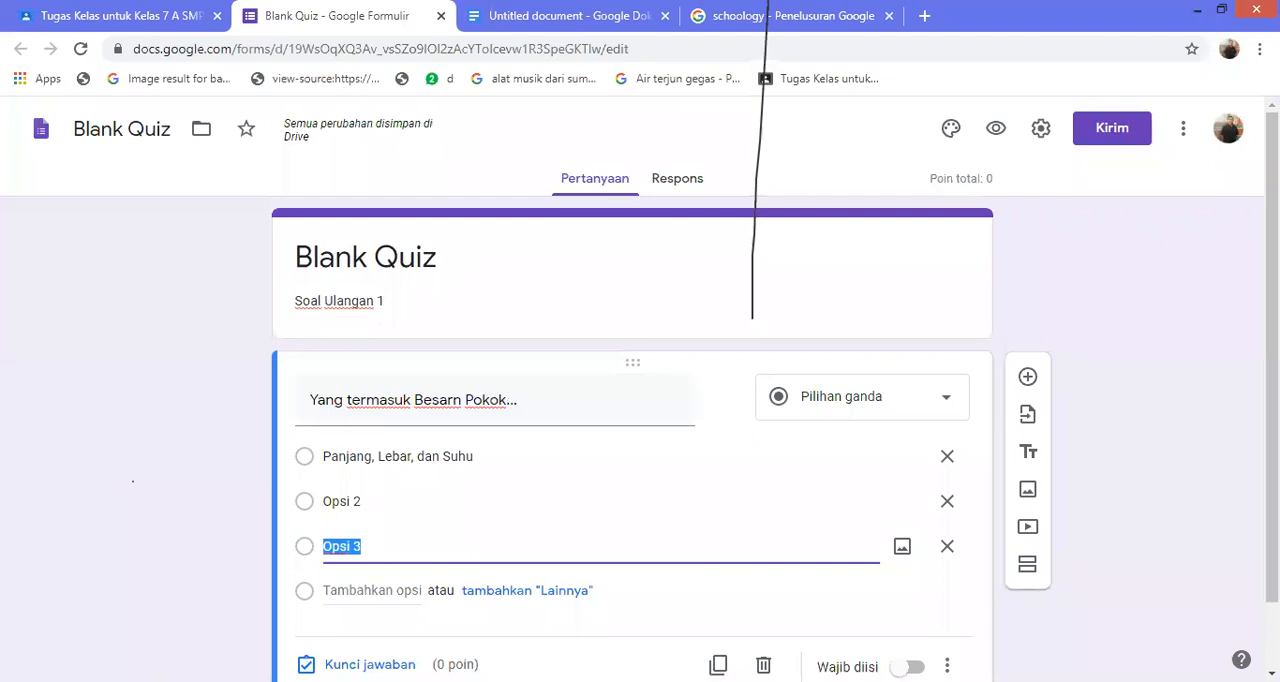
{"action": "key", "text": "Return"}
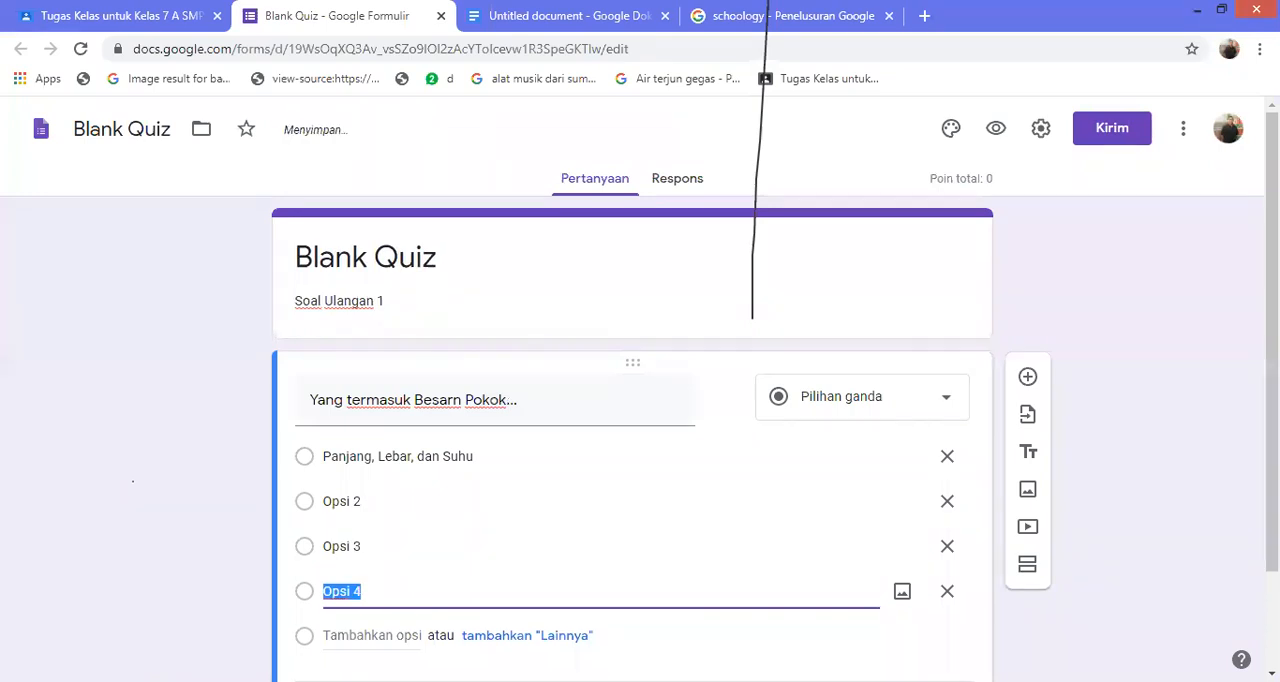
Set the question's second answer option to "Luas, Waktu, dan Suhu"
{"action": "left_click", "coordinate": [342, 502]}
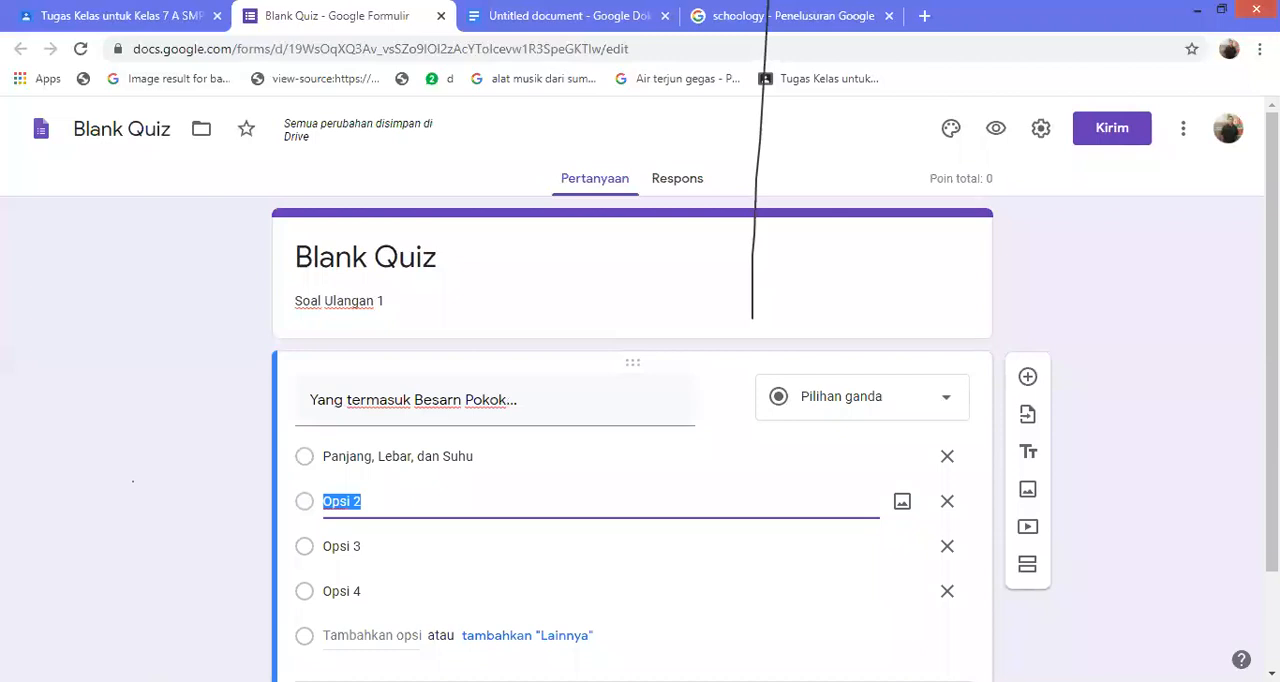
{"action": "type", "text": "Luas, Waktu, an"}
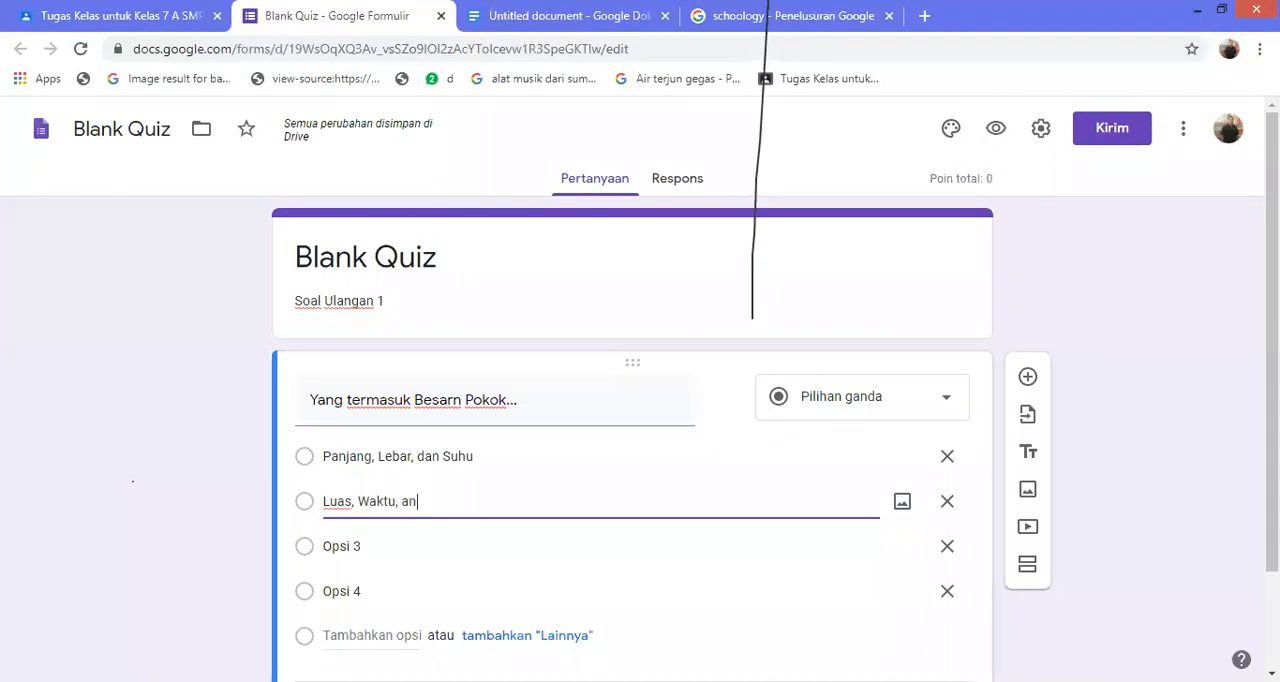
{"action": "key", "text": "BackSpace"}
{"action": "key", "text": "BackSpace"}
{"action": "type", "text": "dan Suh"}
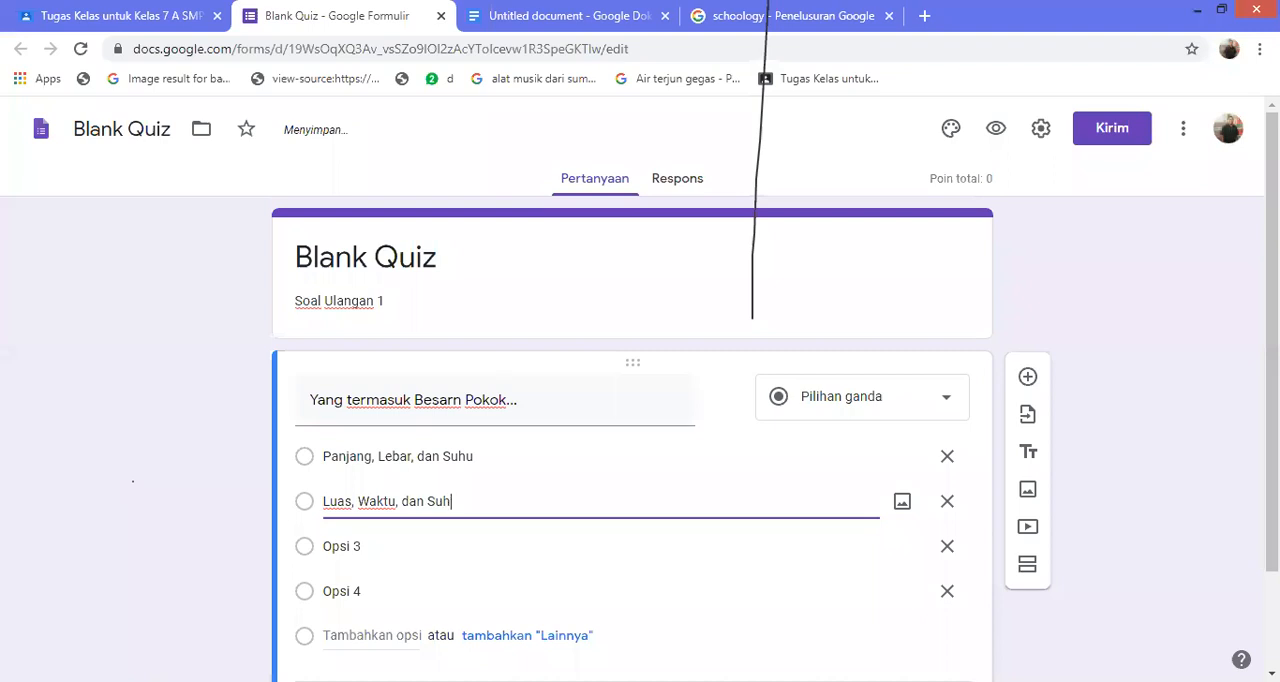
{"action": "type", "text": "u"}
Set the question's third answer option to "Panjang, Lebar, dan Isi"
{"action": "left_click", "coordinate": [341, 547]}
{"action": "type", "text": "P"}
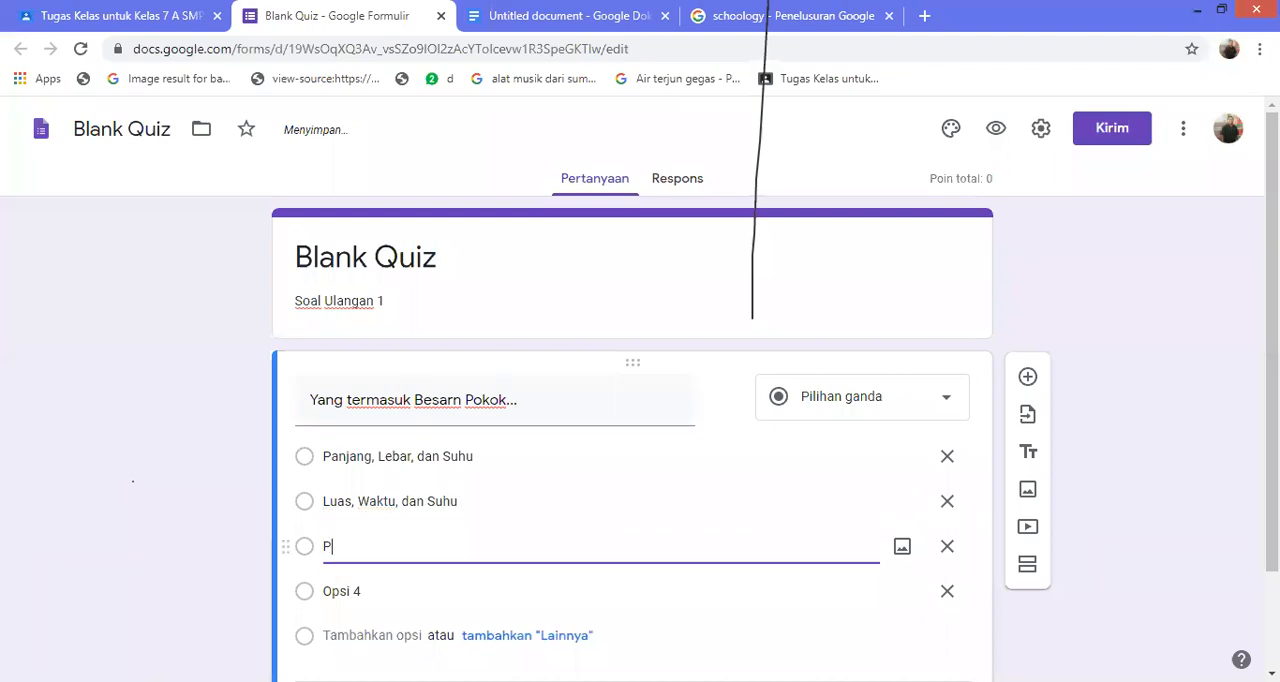
{"action": "type", "text": "anjang, Lebar, da"}
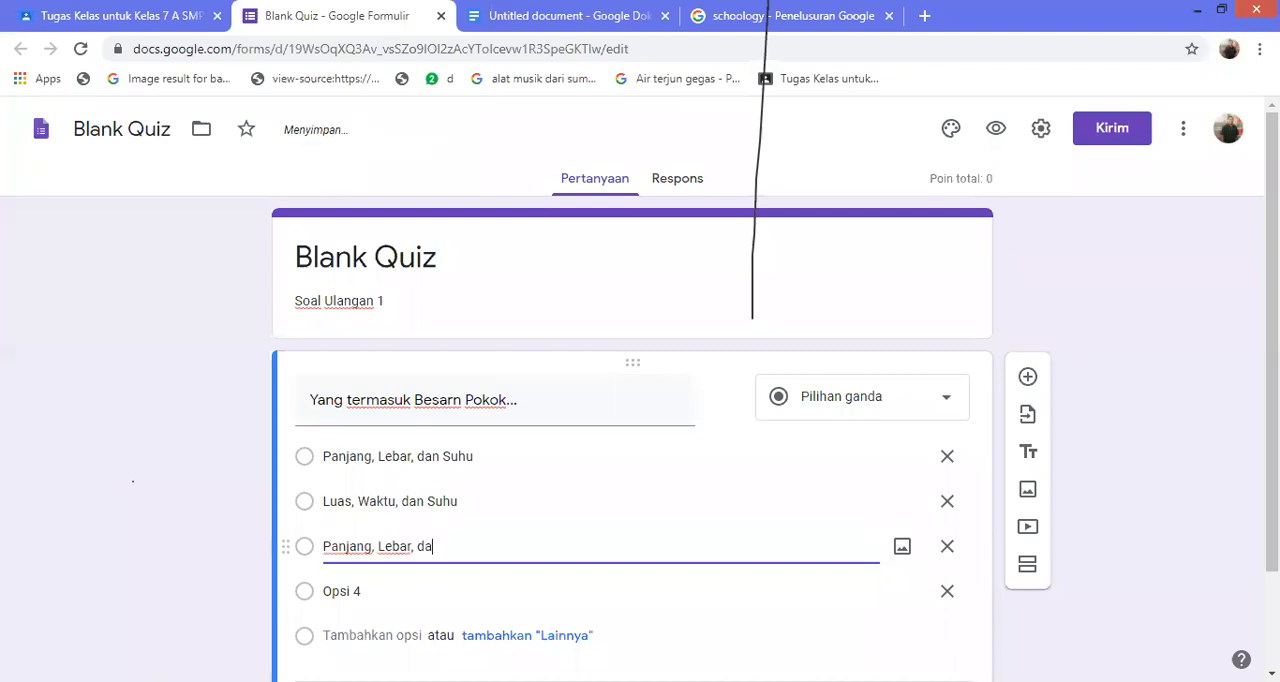
{"action": "type", "text": "n Isi"}
Set the question's fourth answer option to "Luas, Panjang, dan volume"
{"action": "left_click", "coordinate": [342, 591]}
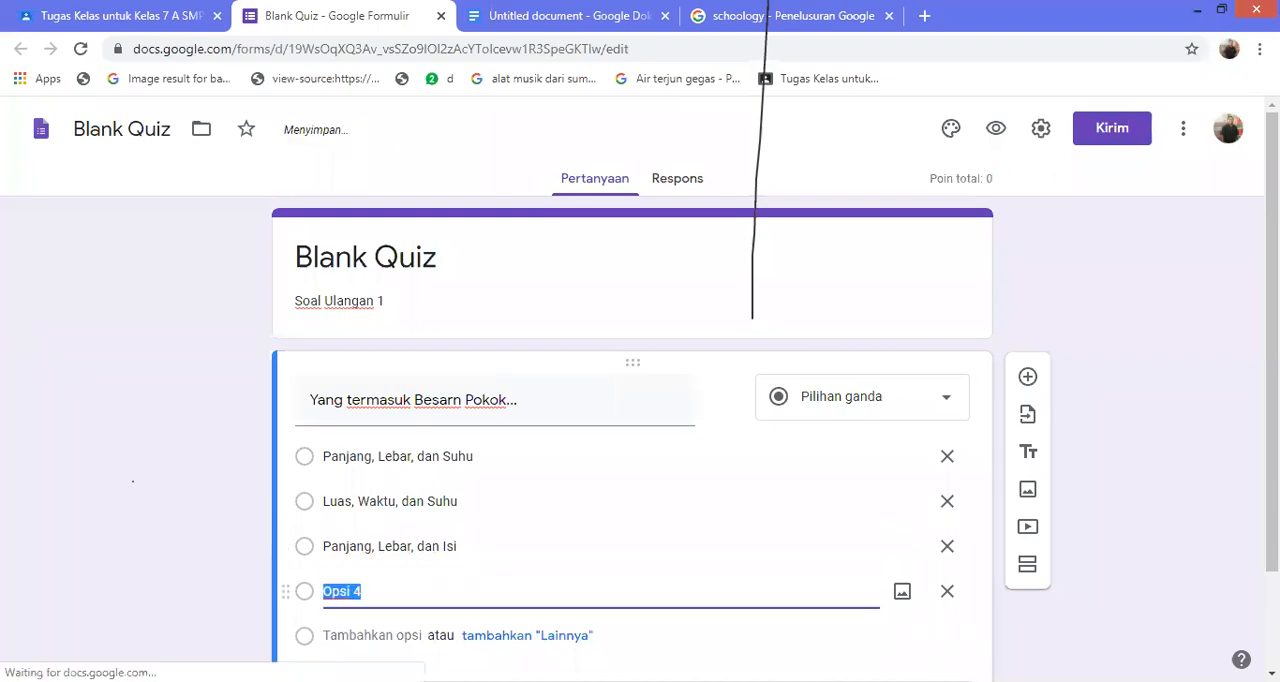
{"action": "type", "text": "Luas"}
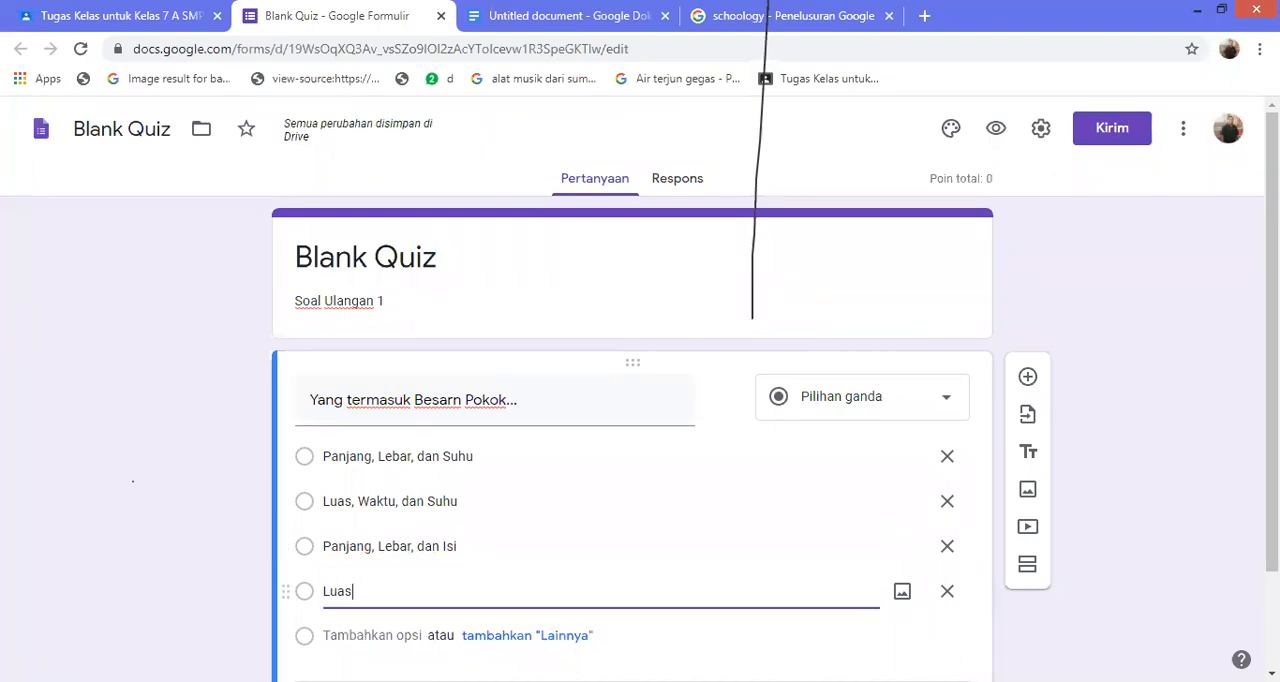
{"action": "type", "text": ", Panjang"}
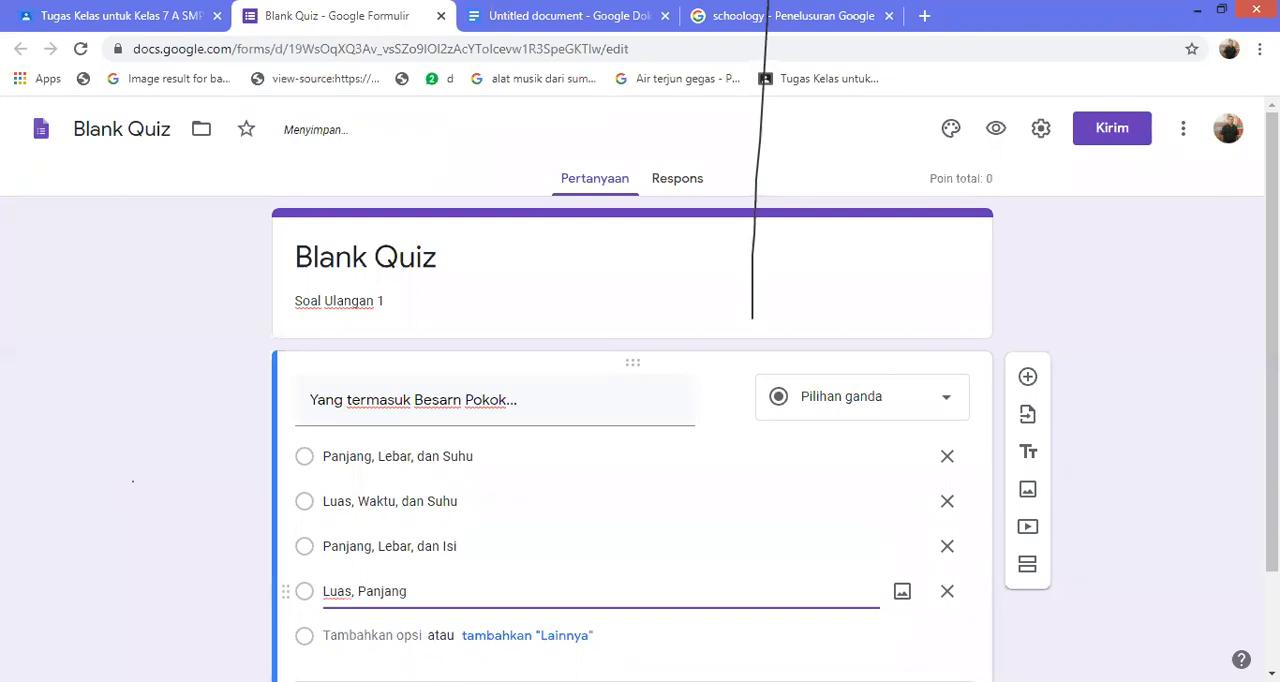
{"action": "type", "text": ", dan volumen"}
{"action": "key", "text": "BackSpace"}
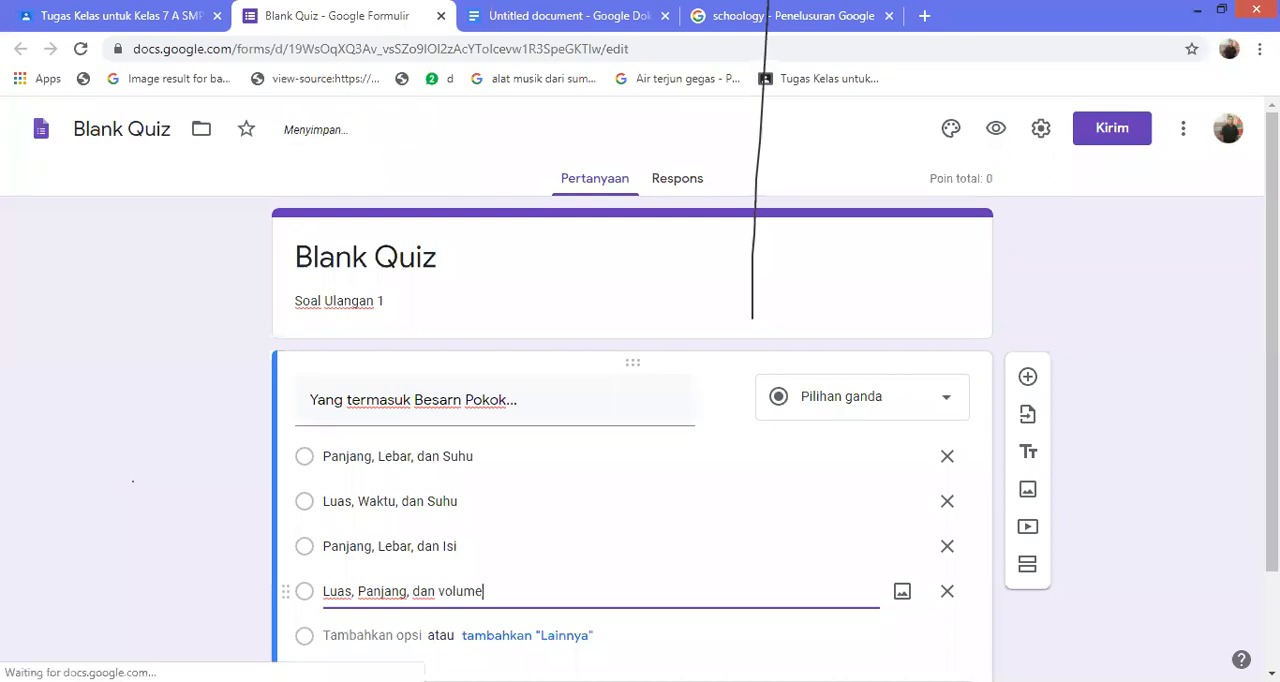
Mark "Panjang, Lebar, dan Suhu" as the correct answer in the answer key and set the question's score to 1 point
{"action": "scroll", "coordinate": [640, 400], "scroll_direction": "down", "scroll_amount": 1}
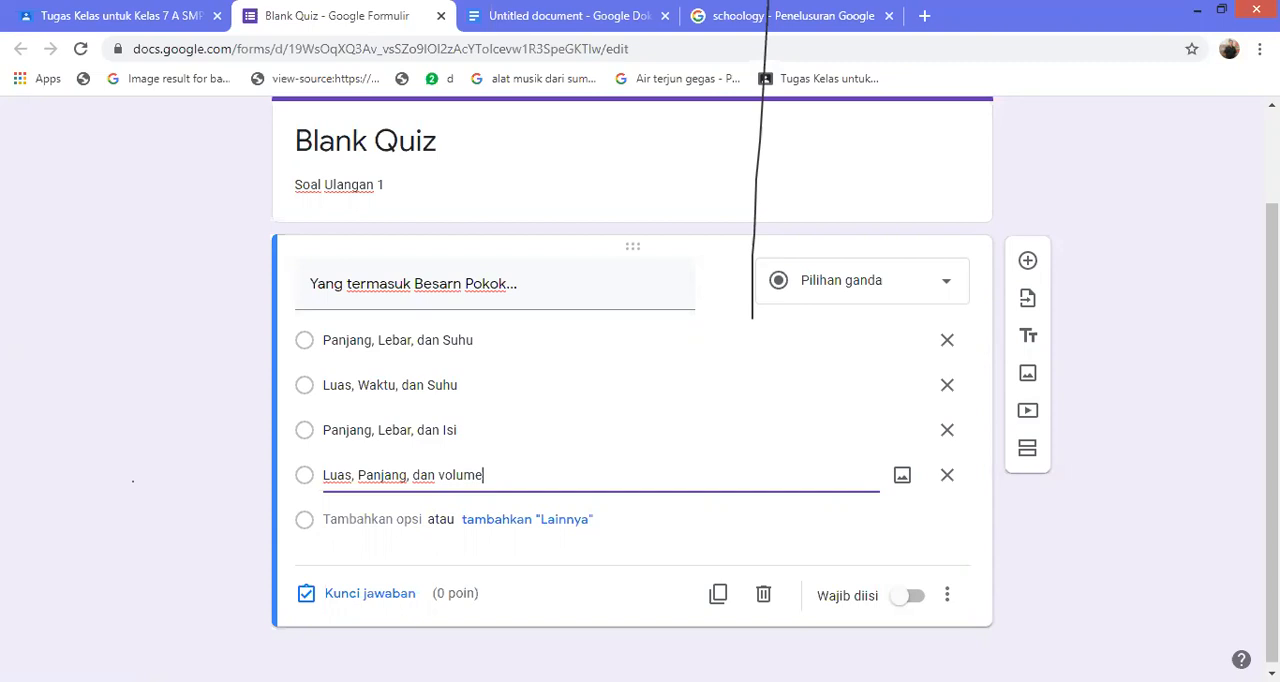
{"action": "left_click", "coordinate": [369, 594]}
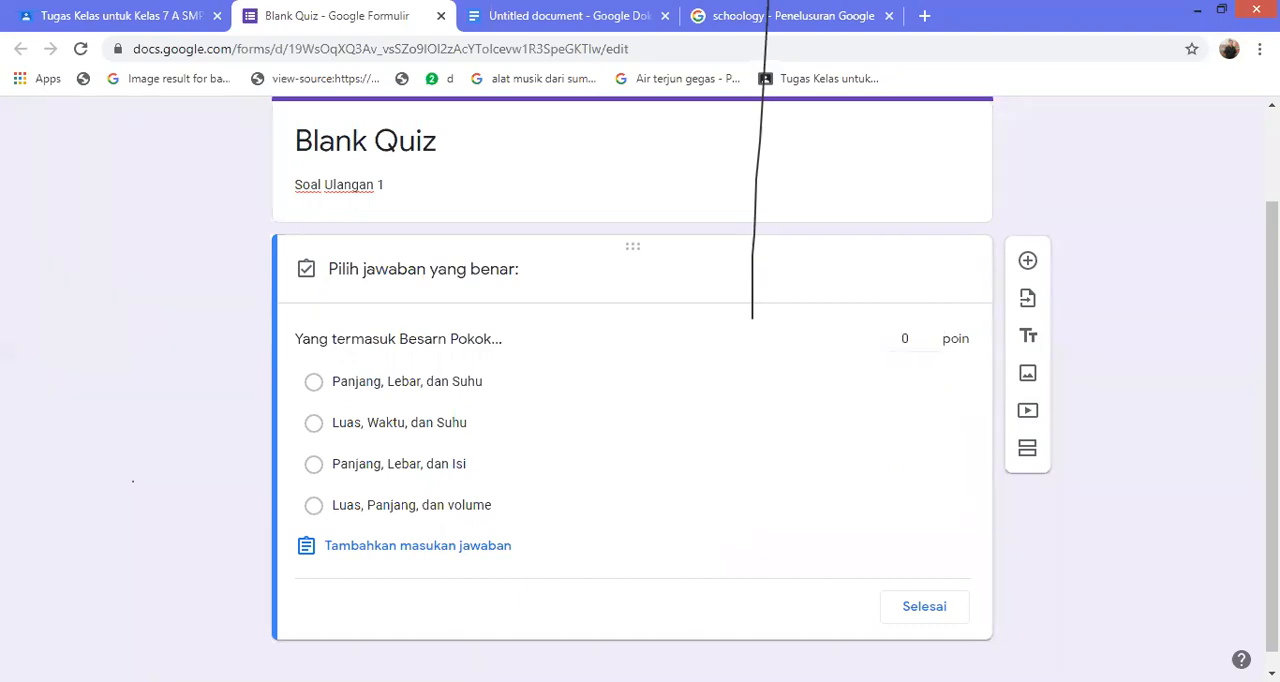
{"action": "left_click", "coordinate": [314, 382]}
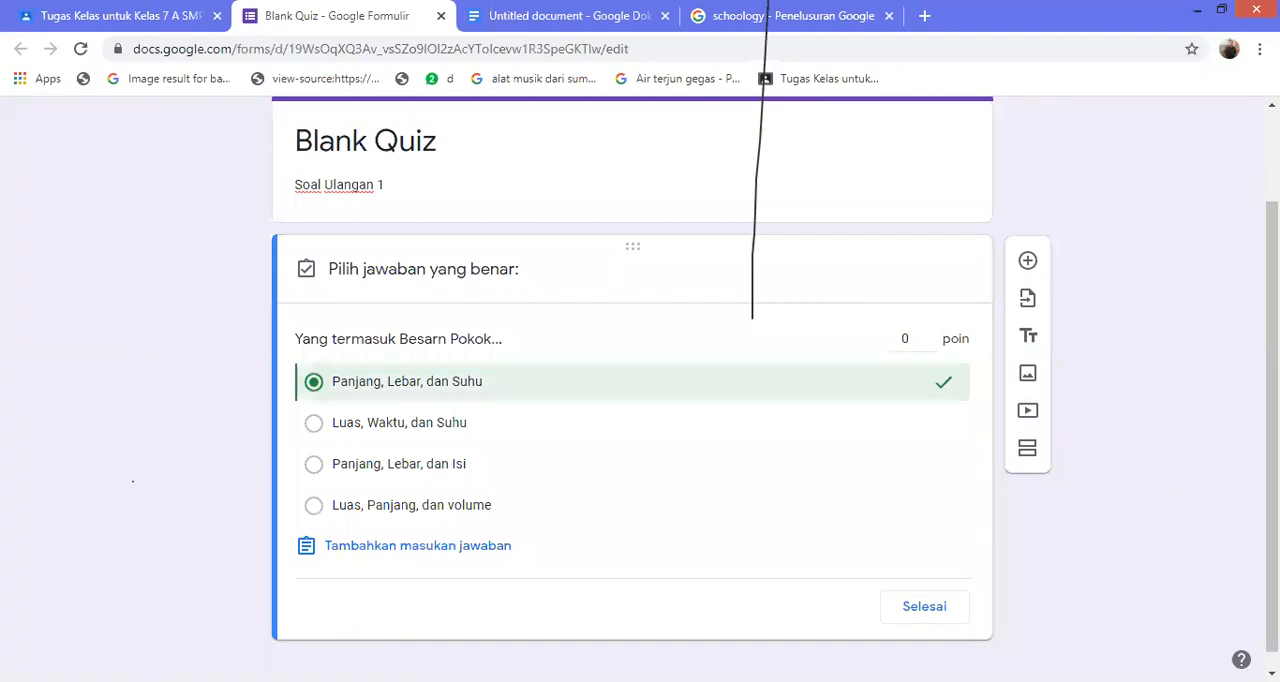
{"action": "left_click", "coordinate": [905, 339]}
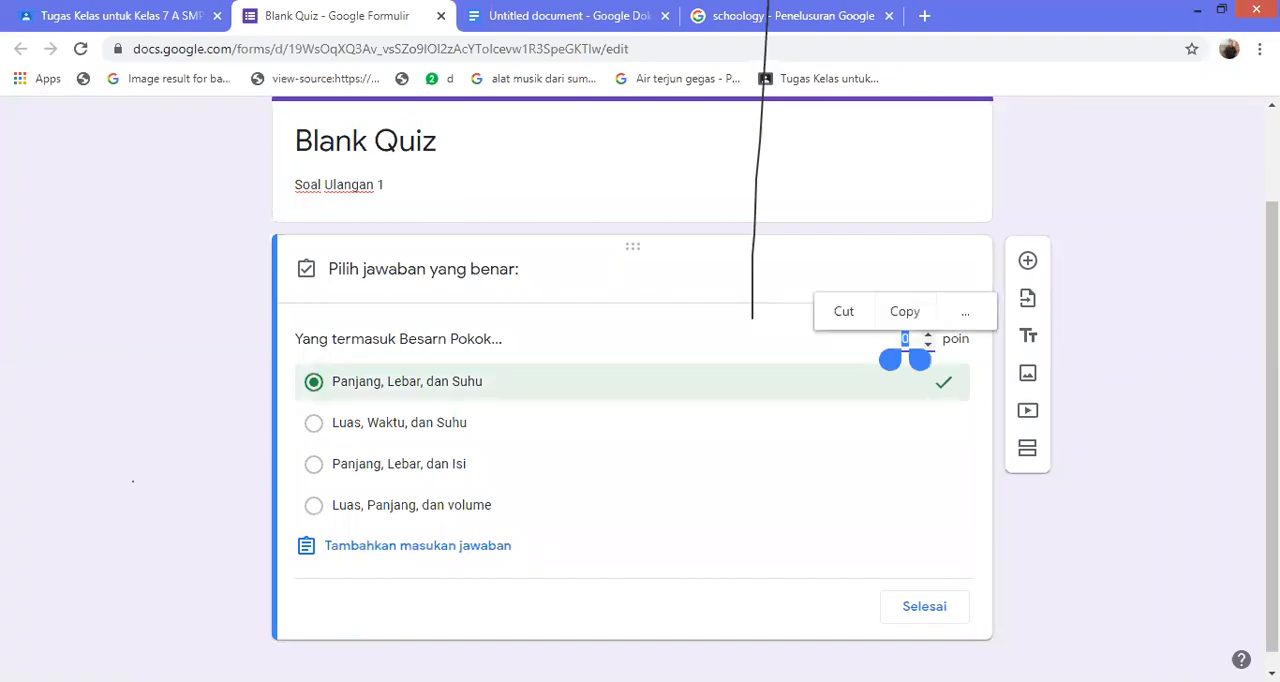
{"action": "type", "text": "1"}
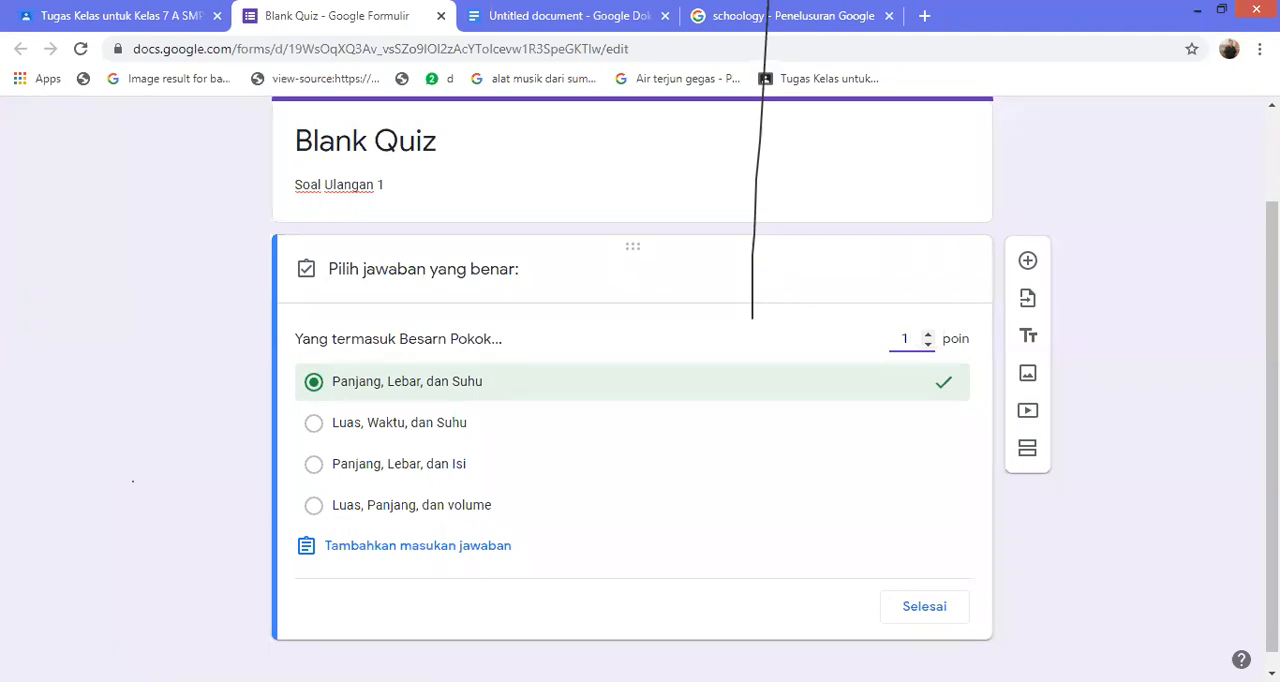
{"action": "left_click", "coordinate": [924, 607]}
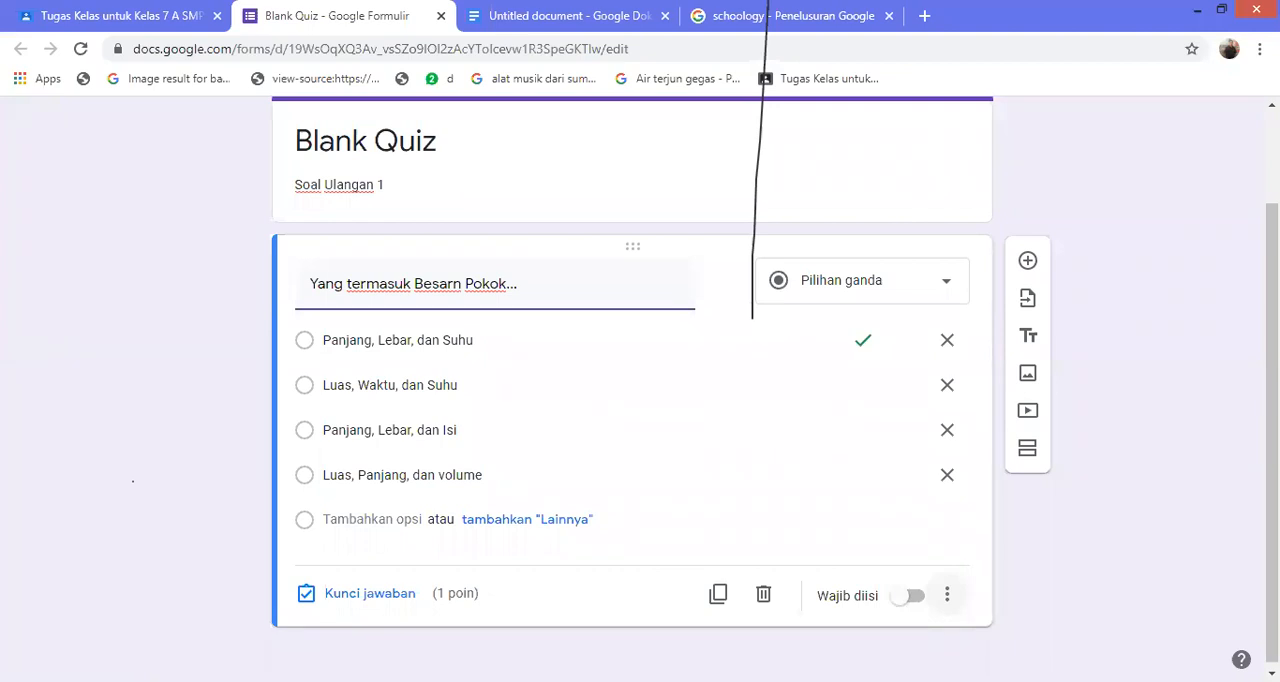
Duplicate the "Yang termasuk Besarn Pokok..." question twice and review the copies in the form
{"action": "left_click", "coordinate": [718, 594]}
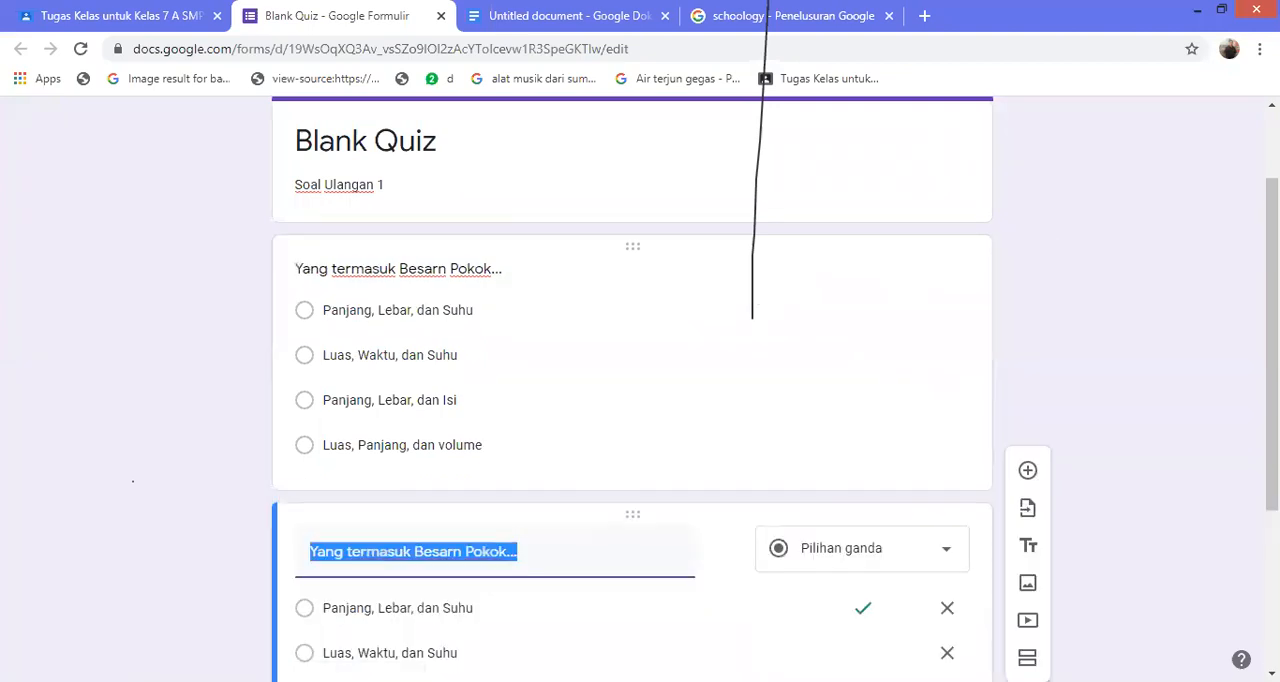
{"action": "scroll", "coordinate": [632, 390], "scroll_direction": "down", "scroll_amount": 3}
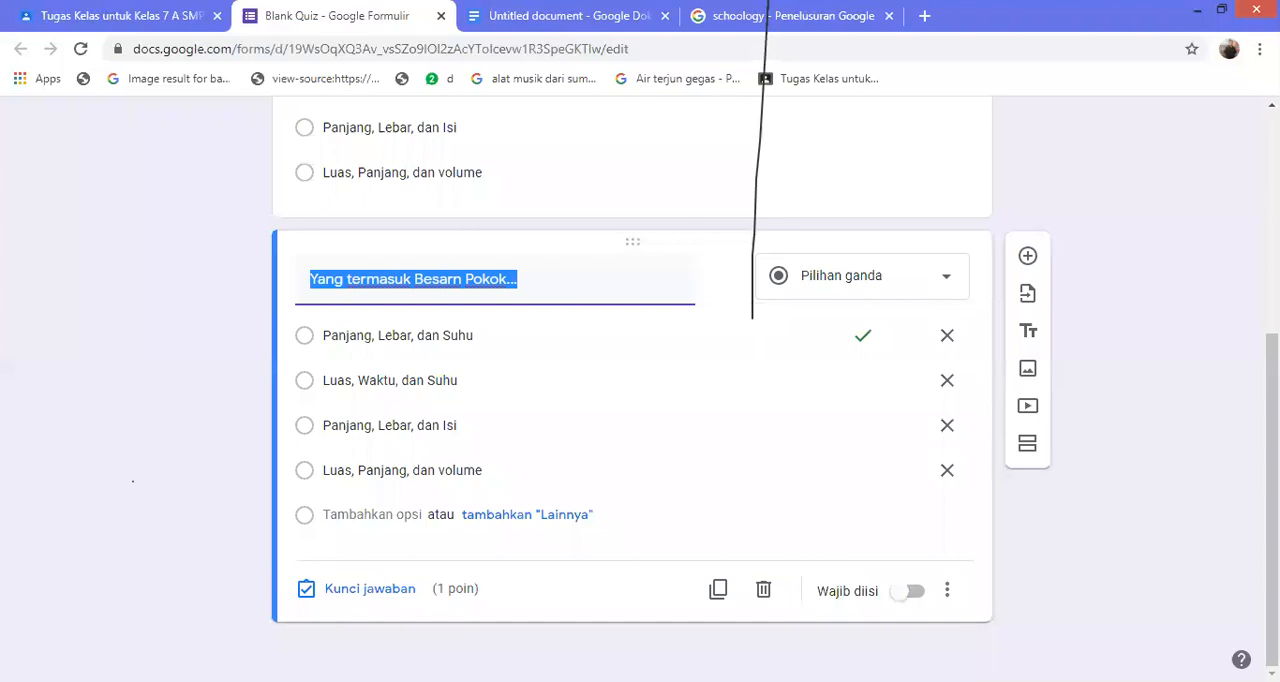
{"action": "left_click", "coordinate": [718, 589]}
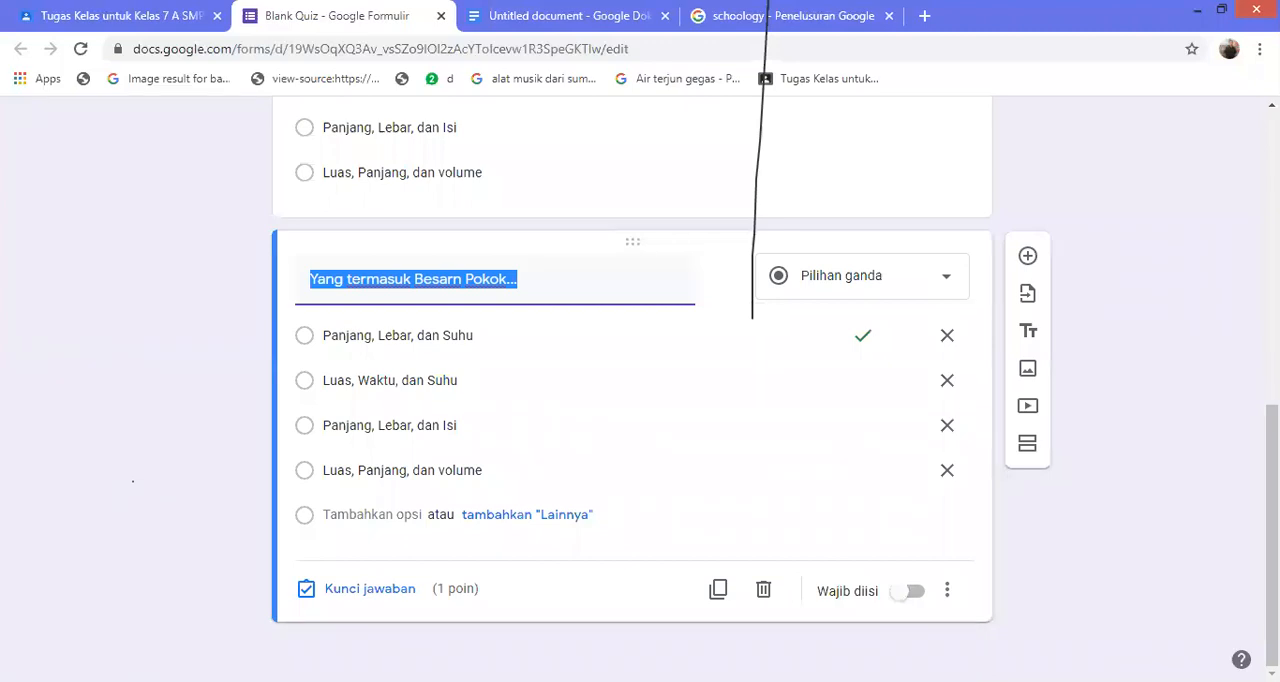
{"action": "scroll", "coordinate": [632, 390], "scroll_direction": "up", "scroll_amount": 4}
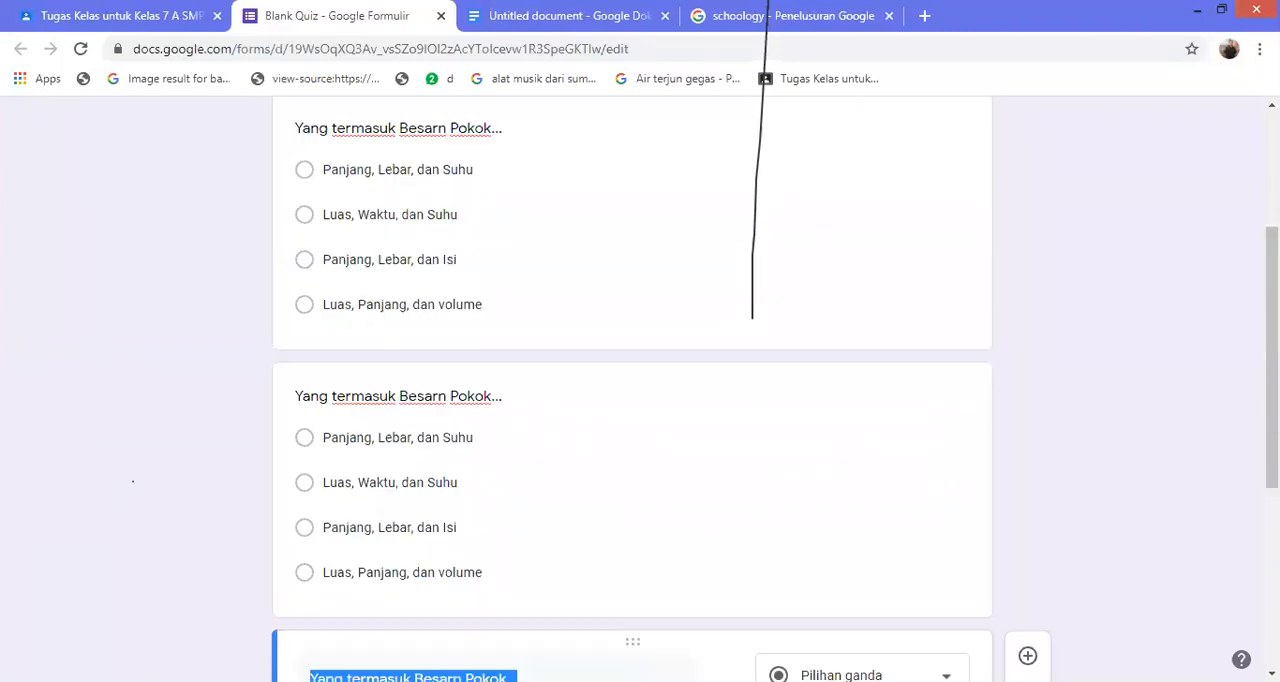
{"action": "scroll", "coordinate": [632, 390], "scroll_direction": "up", "scroll_amount": 2}
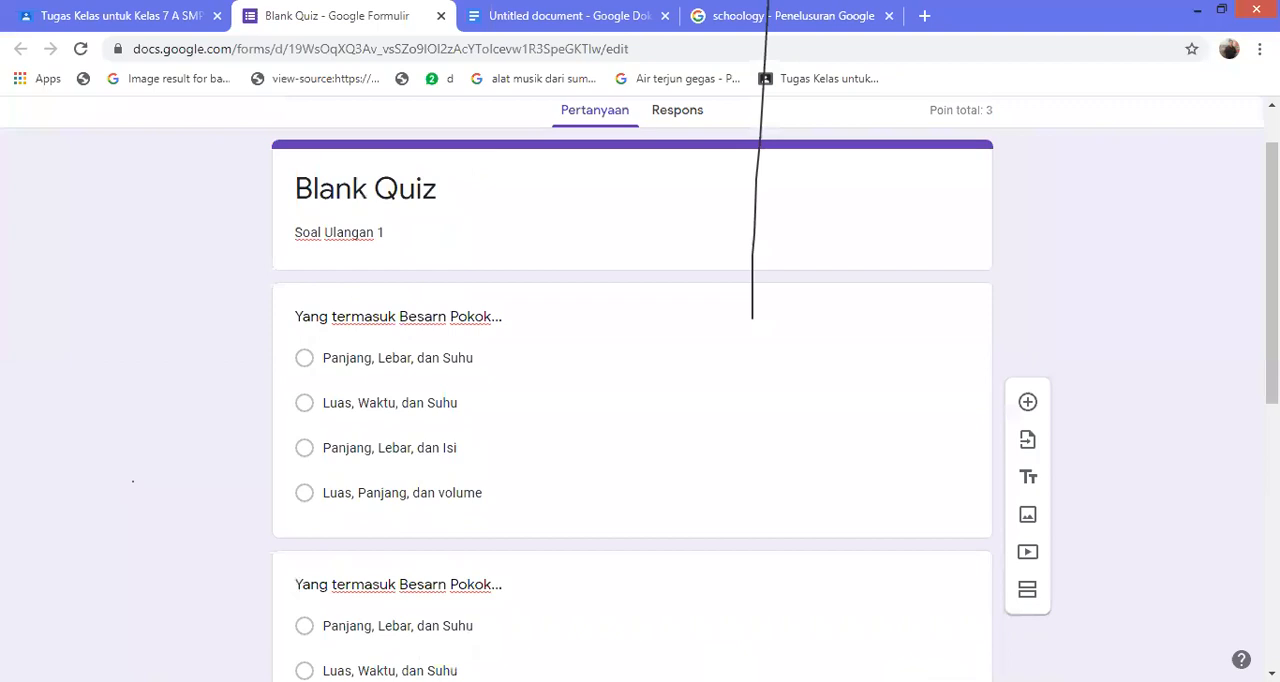
Replace the second question's text with "Alat ukur yang paling teliti..."
{"action": "scroll", "coordinate": [632, 390], "scroll_direction": "down", "scroll_amount": 2}
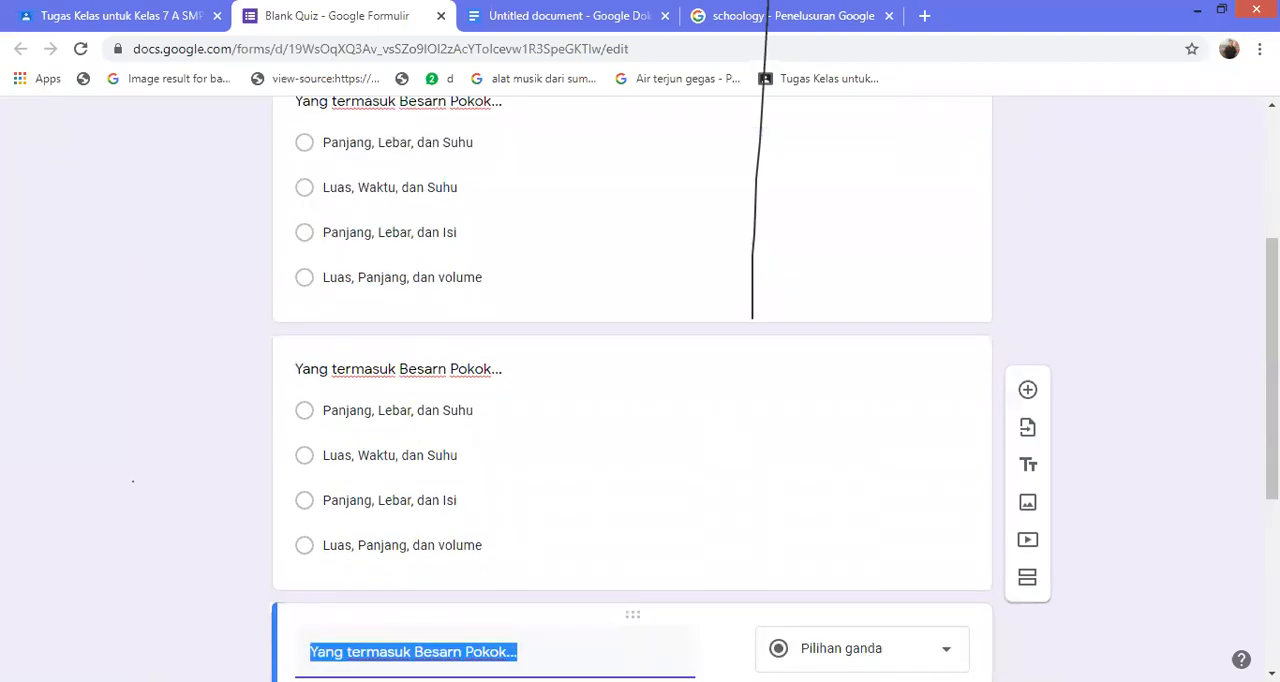
{"action": "scroll", "coordinate": [632, 390], "scroll_direction": "down", "scroll_amount": 2}
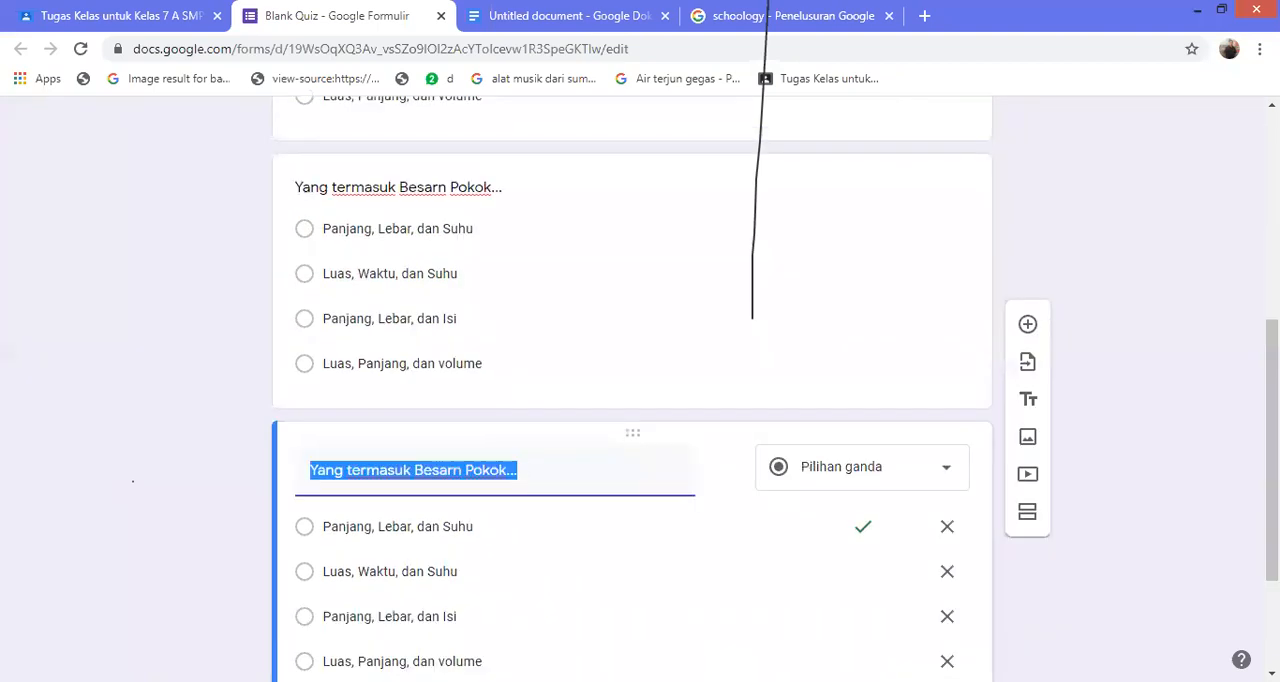
{"action": "scroll", "coordinate": [632, 390], "scroll_direction": "up", "scroll_amount": 2}
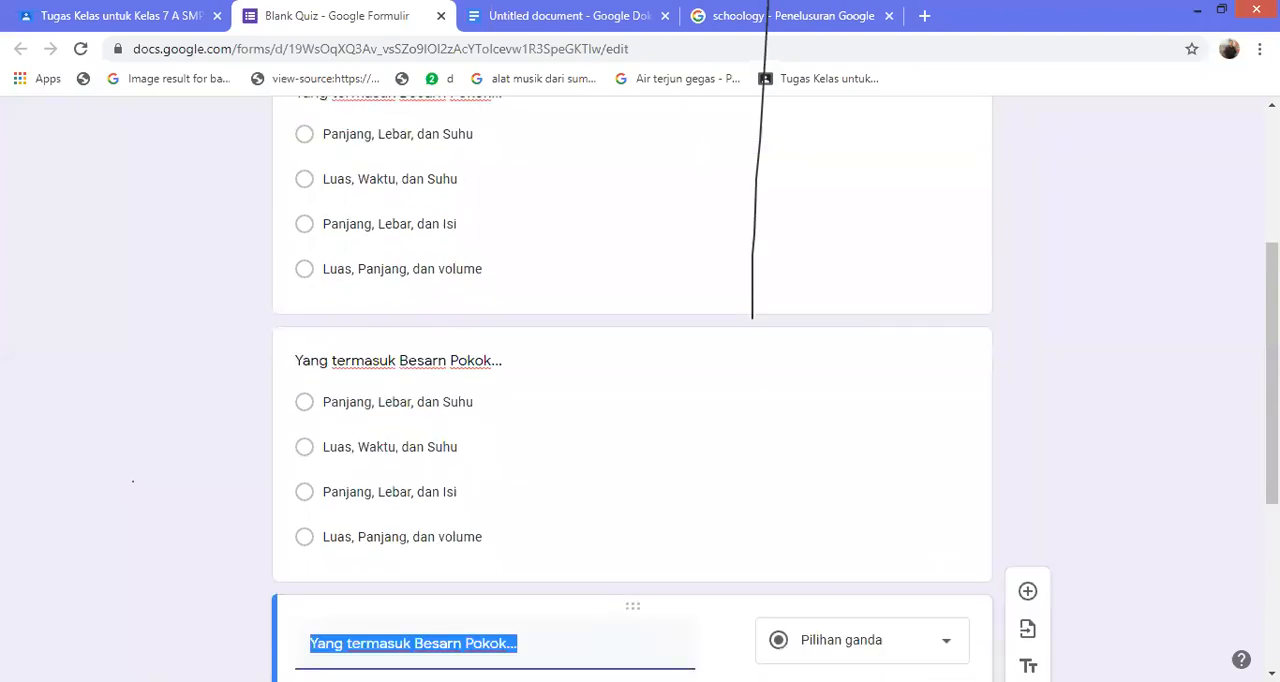
{"action": "left_click", "coordinate": [420, 361]}
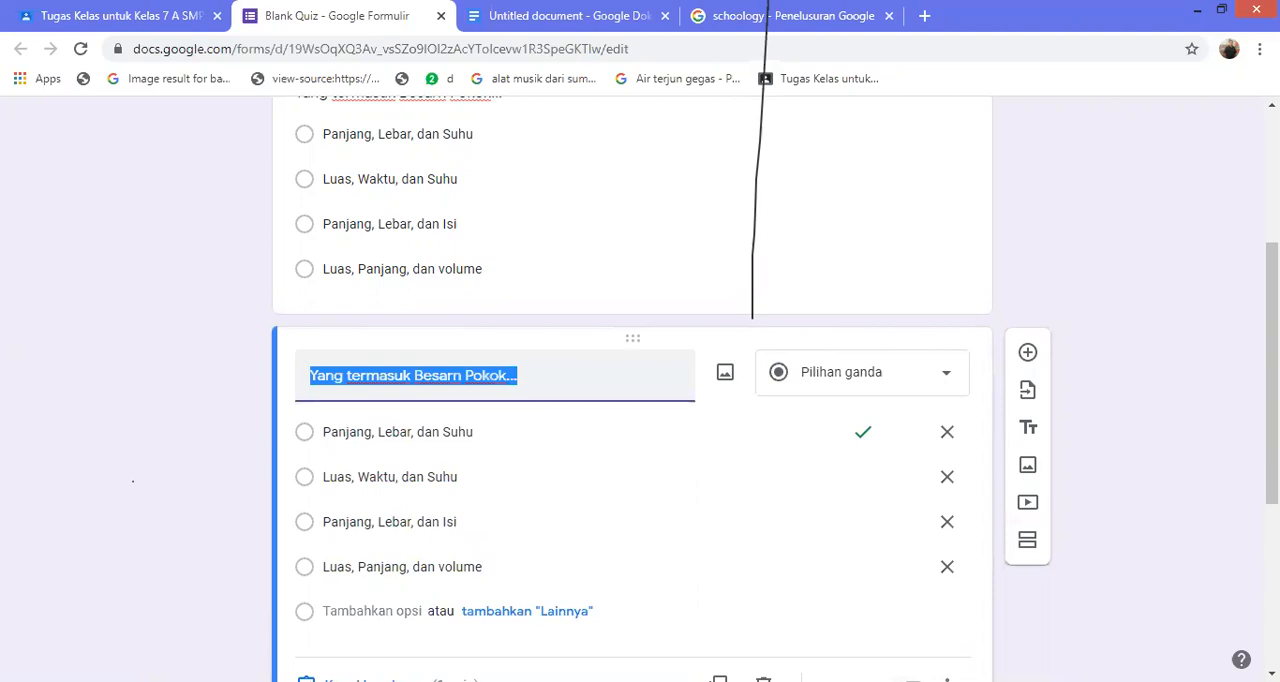
{"action": "left_click", "coordinate": [398, 432]}
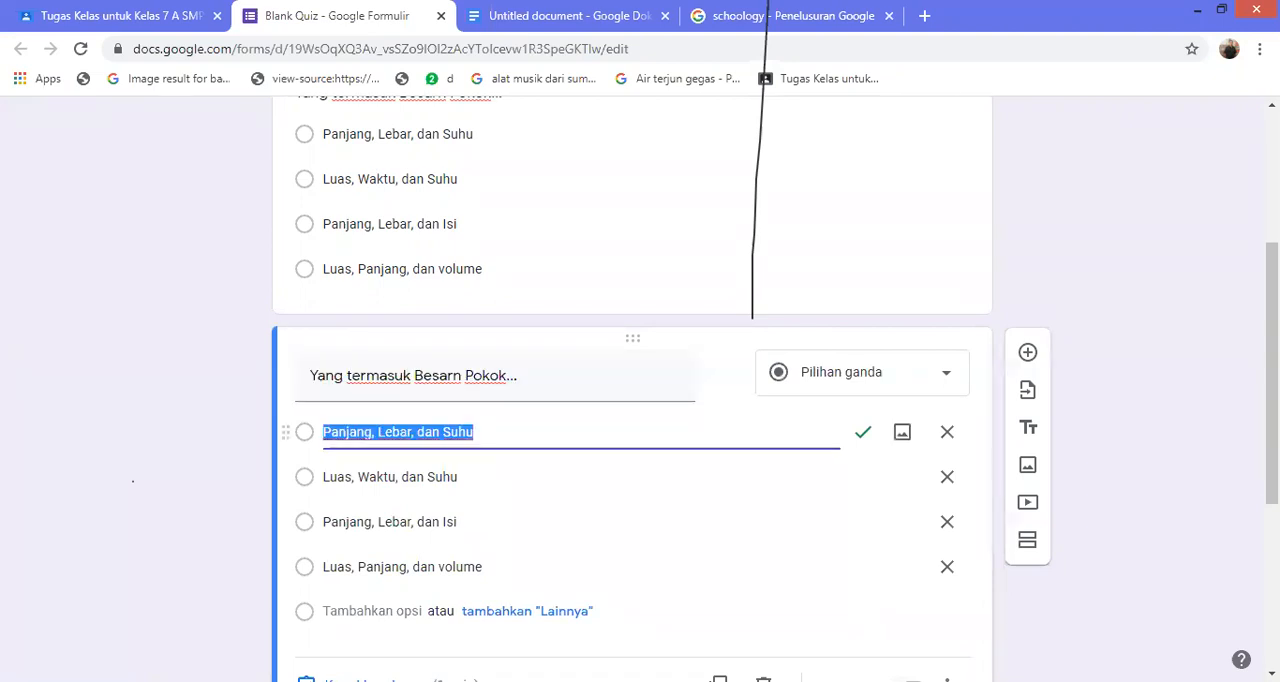
{"action": "left_click", "coordinate": [414, 376]}
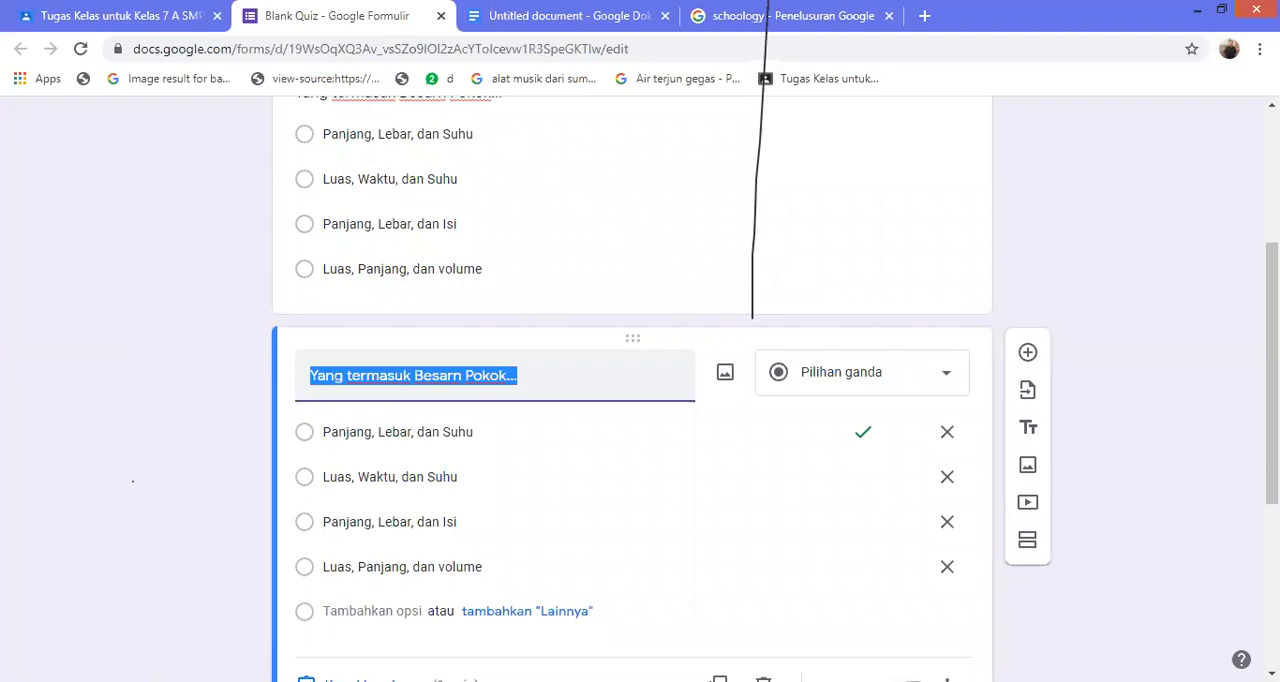
{"action": "type", "text": "Alauat"}
{"action": "key", "text": "BackSpace"}
{"action": "key", "text": "BackSpace"}
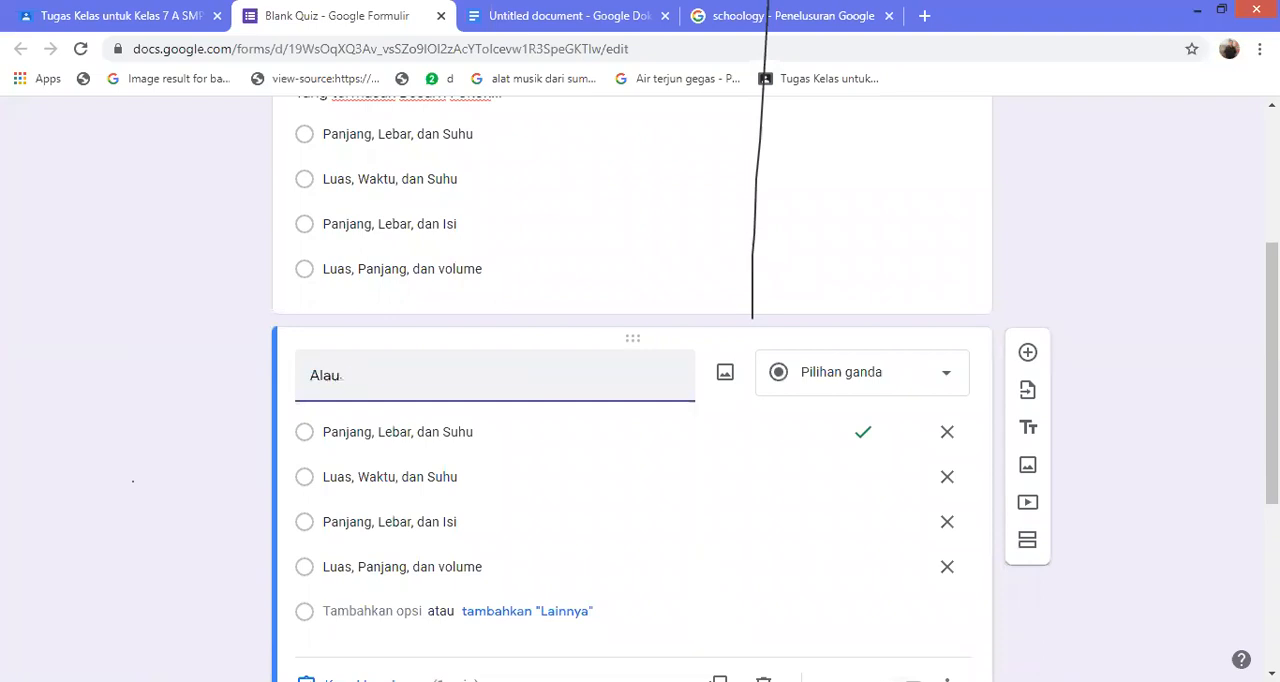
{"action": "key", "text": "BackSpace"}
{"action": "type", "text": "t ukur"}
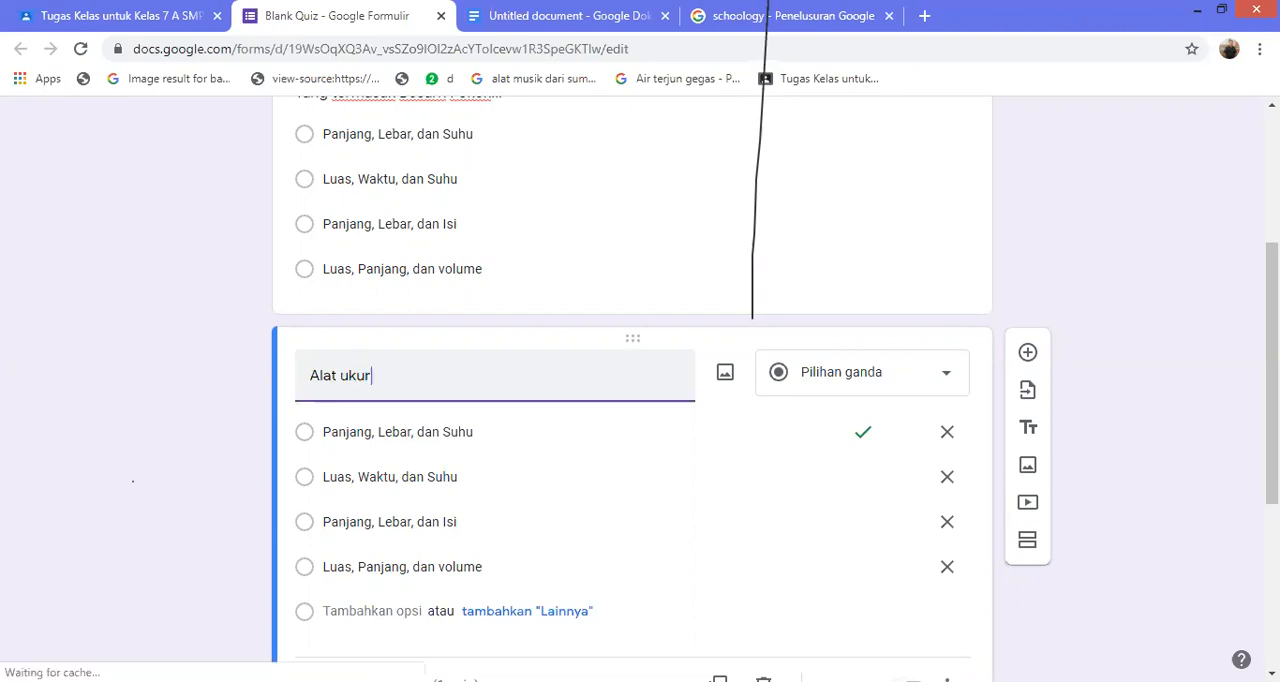
{"action": "type", "text": " yang paling"}
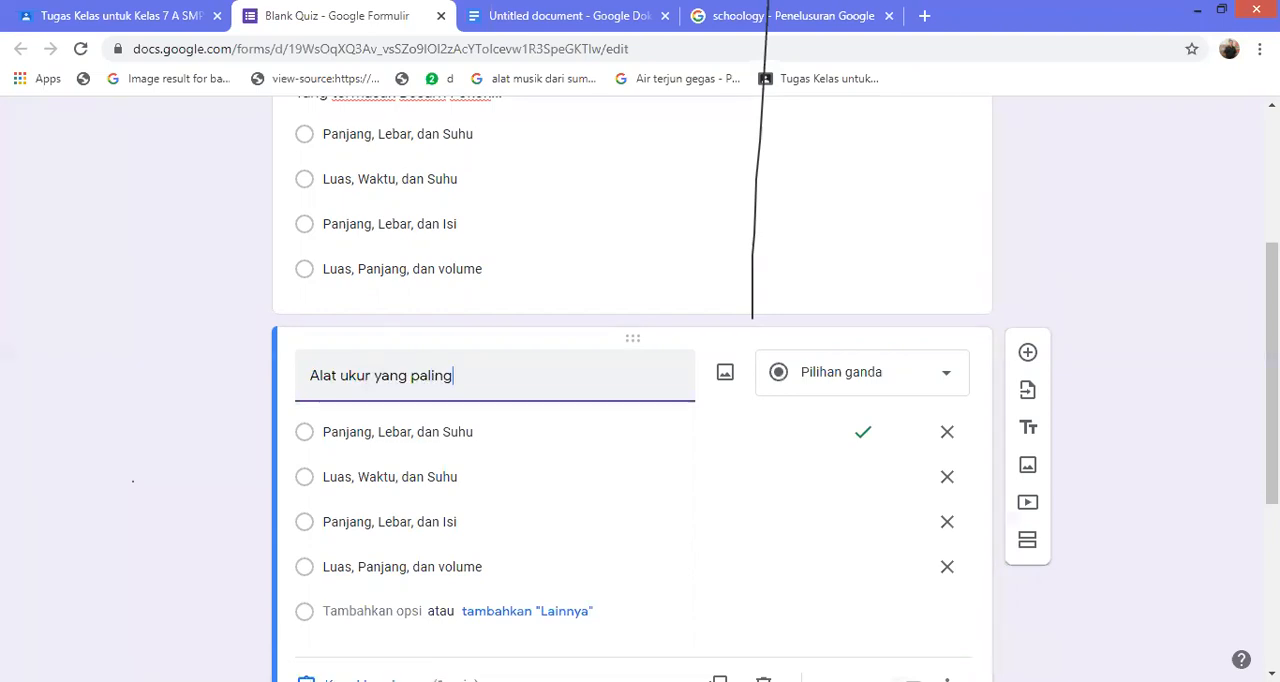
{"action": "type", "text": " teliti..."}
Clear the first answer option's text and search Google images for "Mistar" to add a picture to that option
{"action": "left_click", "coordinate": [400, 432]}
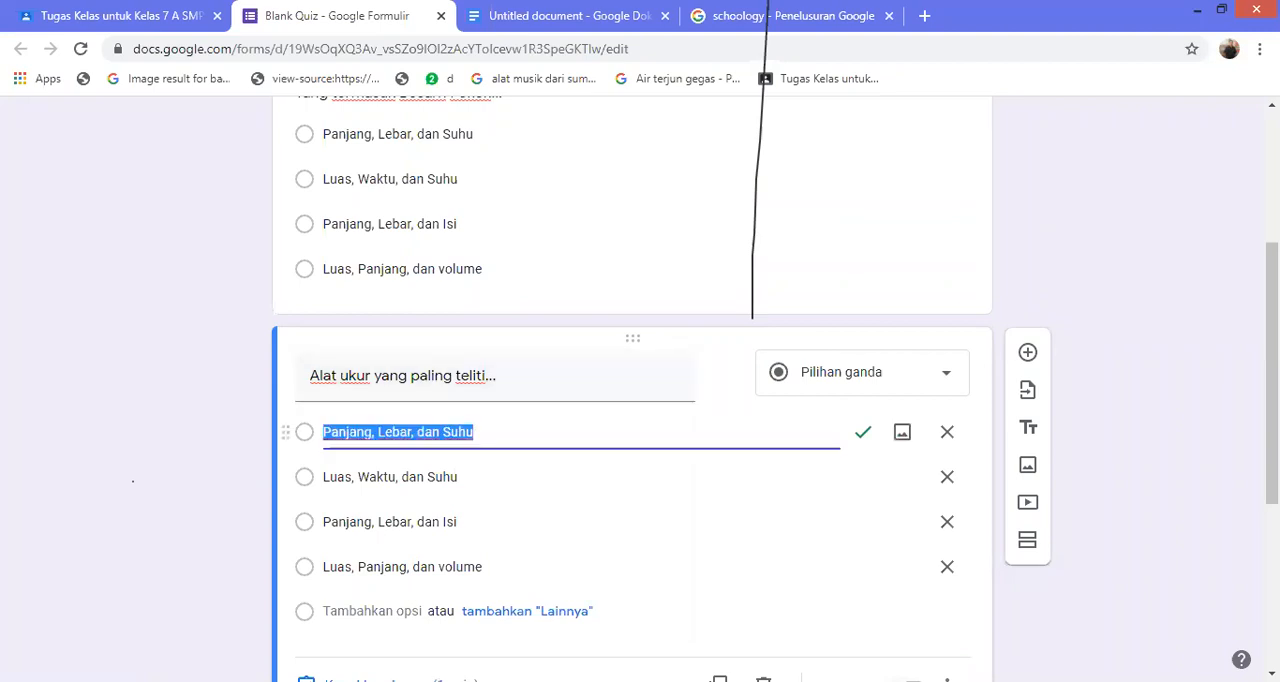
{"action": "key", "text": "BackSpace"}
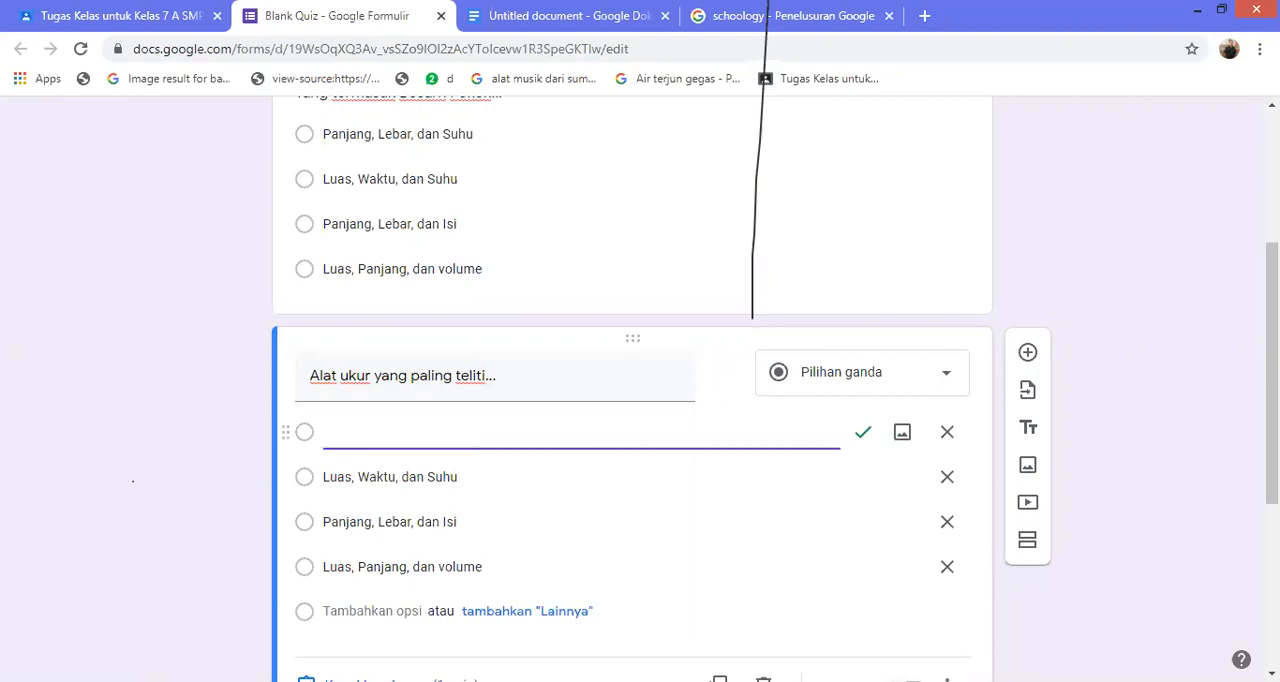
{"action": "left_click", "coordinate": [902, 432]}
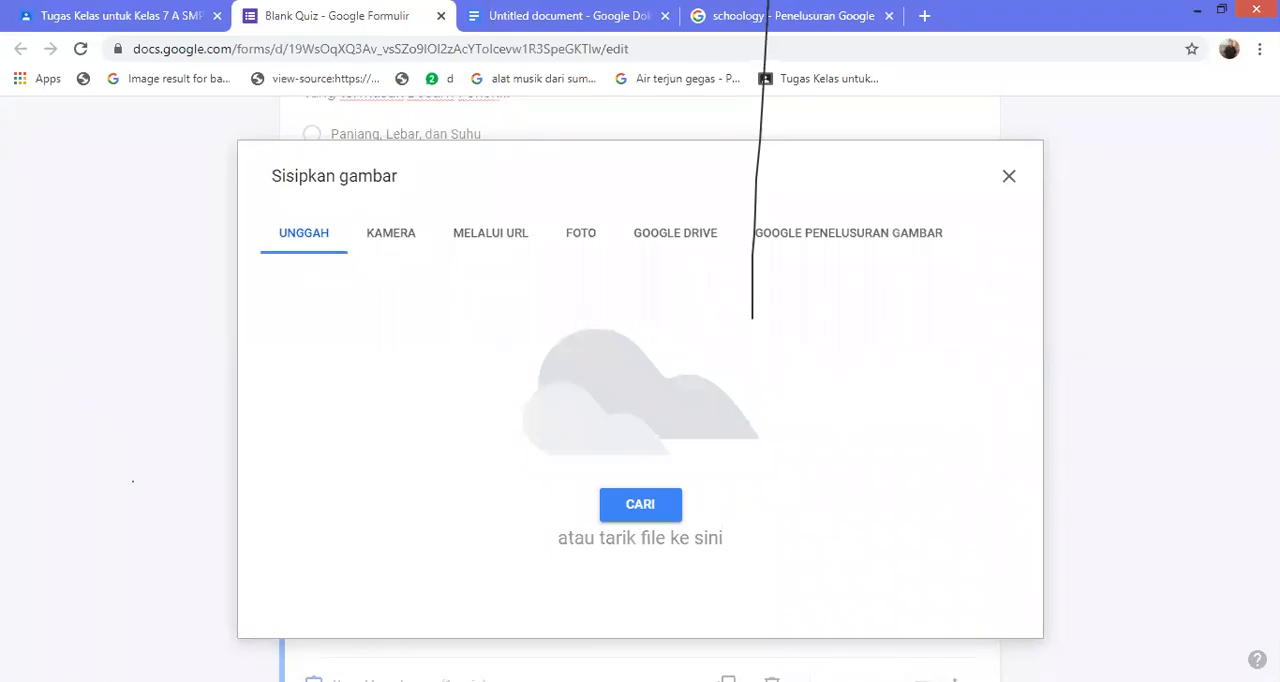
{"action": "left_click", "coordinate": [848, 233]}
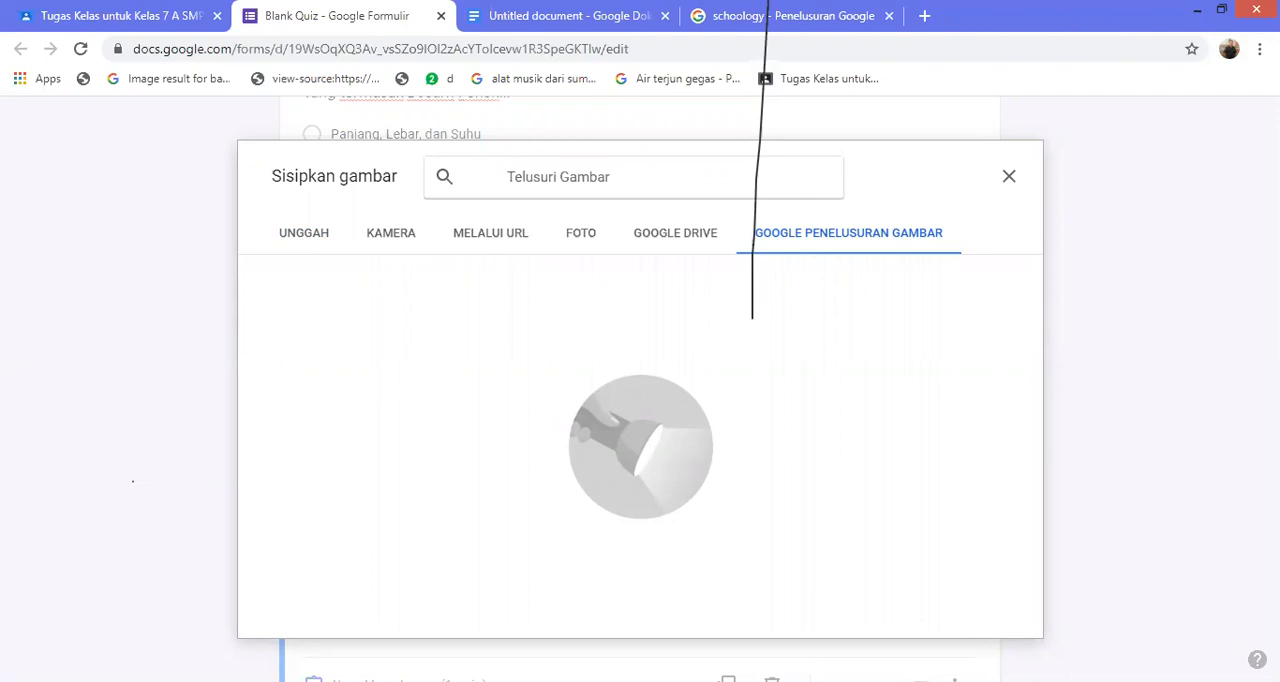
{"action": "type", "text": "Mista"}
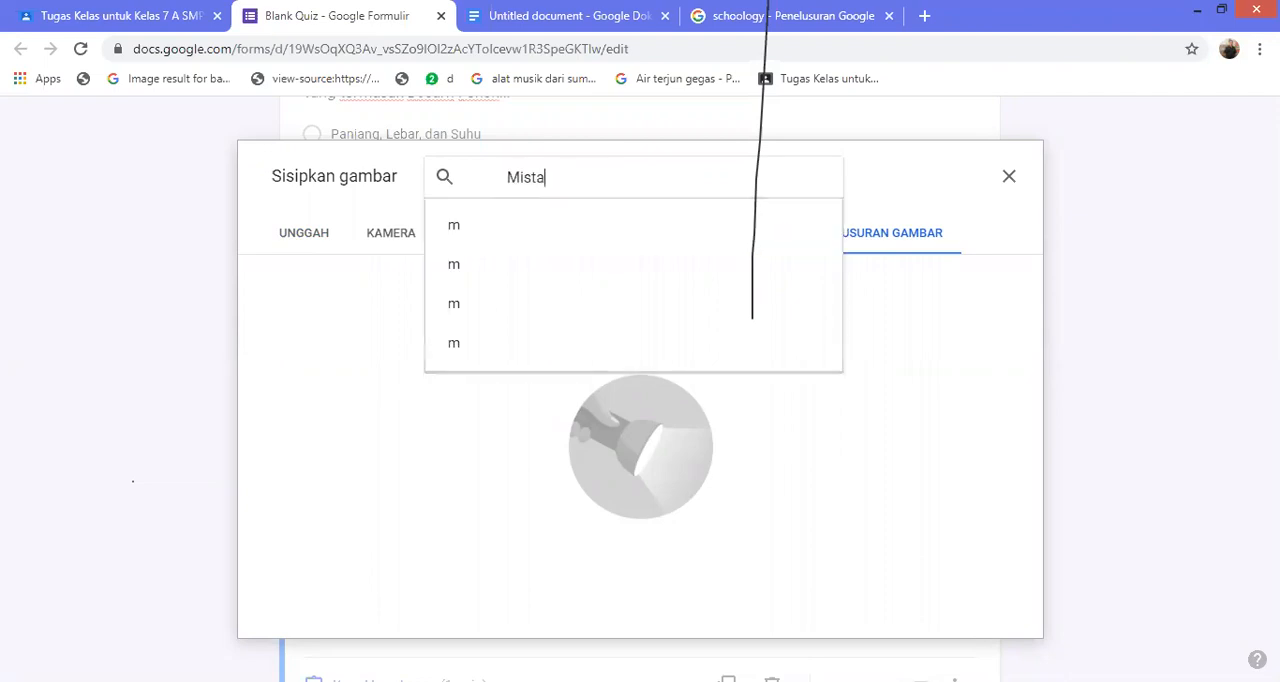
{"action": "type", "text": "r"}
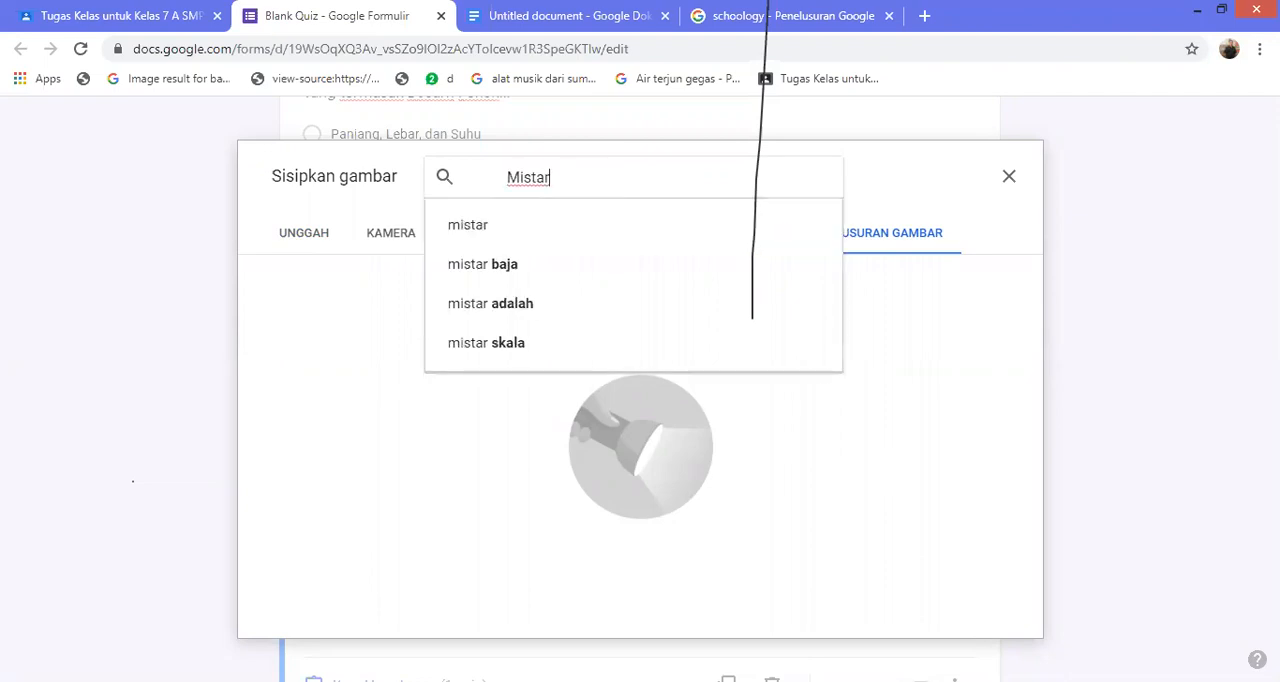
{"action": "key", "text": "Return"}
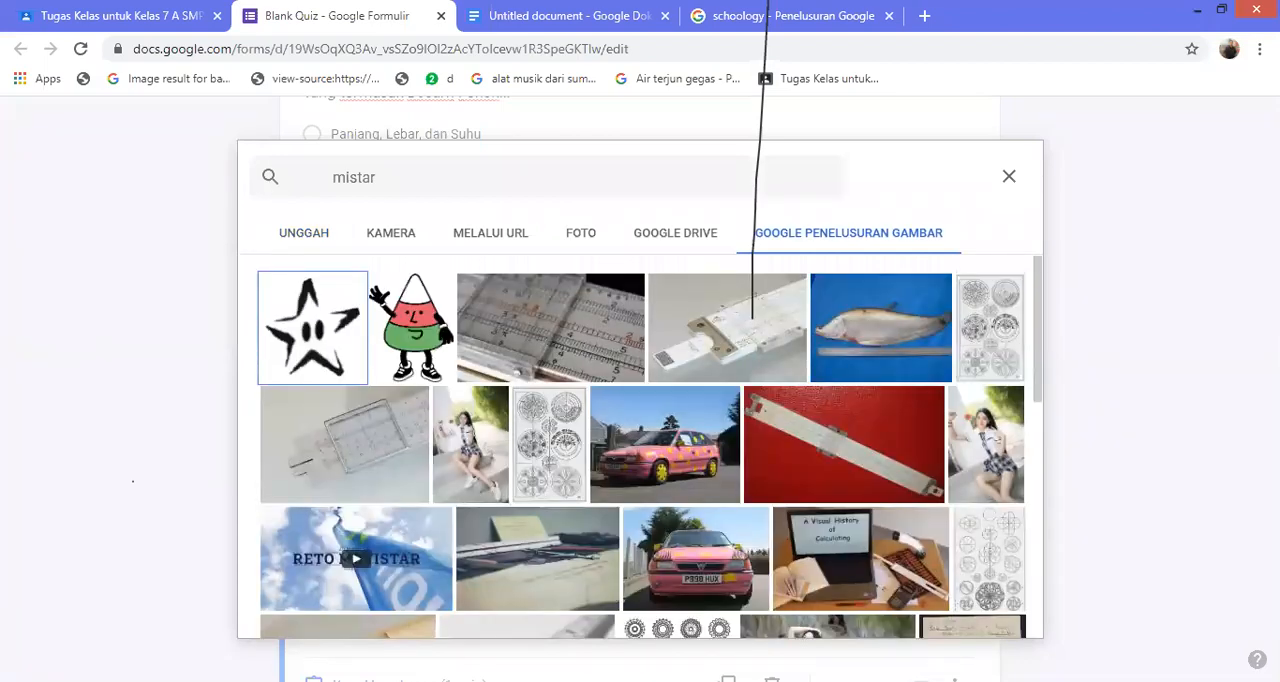
Search Google images for "penggaris" and insert the close-up photo of a ruler with red markings into the first answer option
{"action": "left_click", "coordinate": [377, 178]}
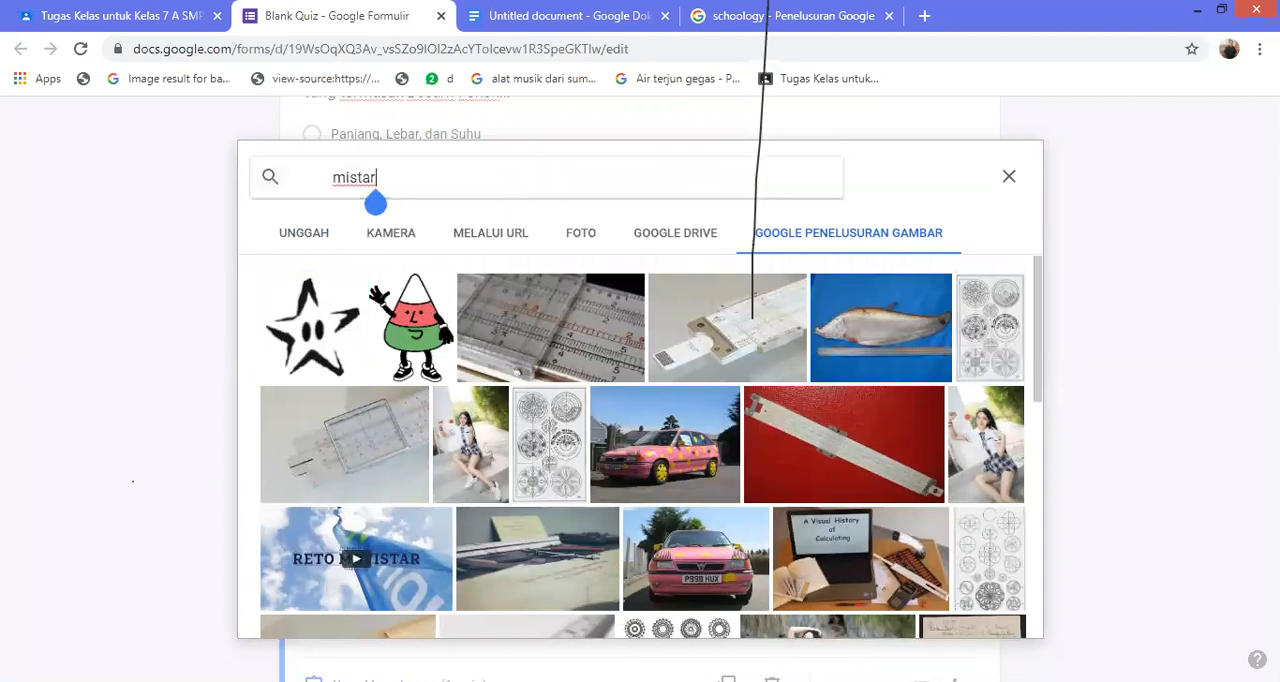
{"action": "key", "text": "BackSpace"}
{"action": "key", "text": "BackSpace"}
{"action": "key", "text": "BackSpace"}
{"action": "key", "text": "BackSpace"}
{"action": "key", "text": "BackSpace"}
{"action": "key", "text": "BackSpace"}
{"action": "type", "text": "pen"}
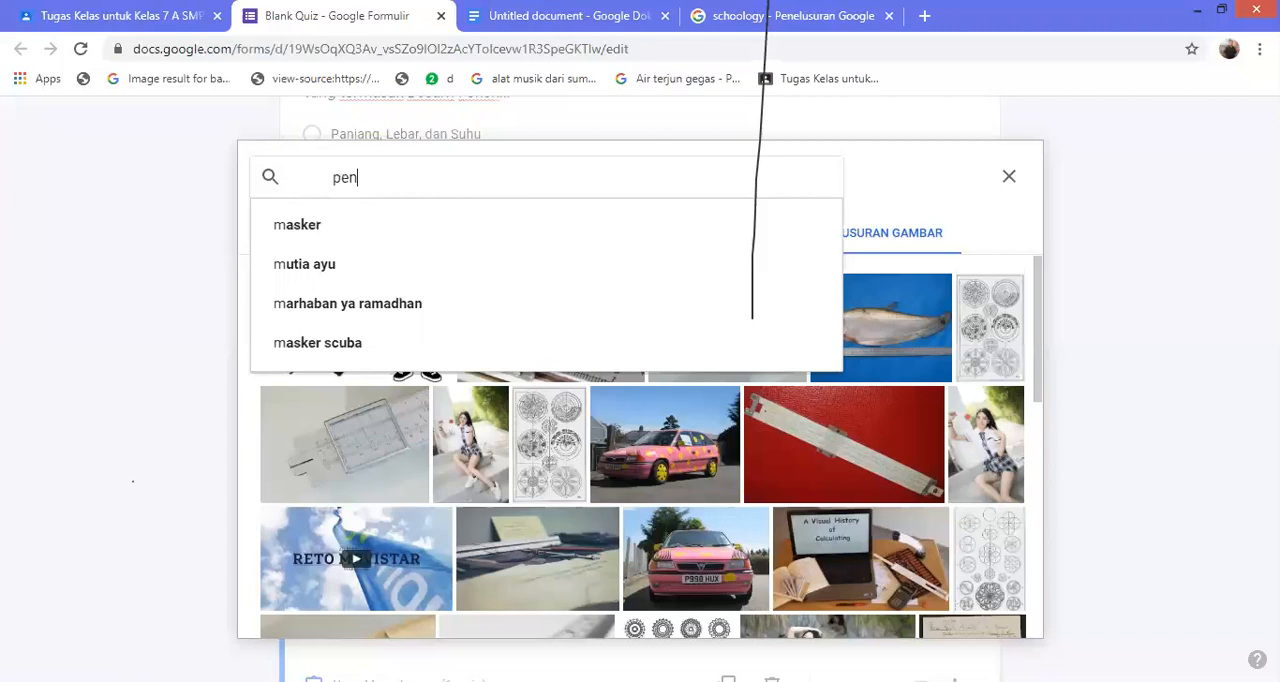
{"action": "type", "text": "ggaris"}
{"action": "key", "text": "Return"}
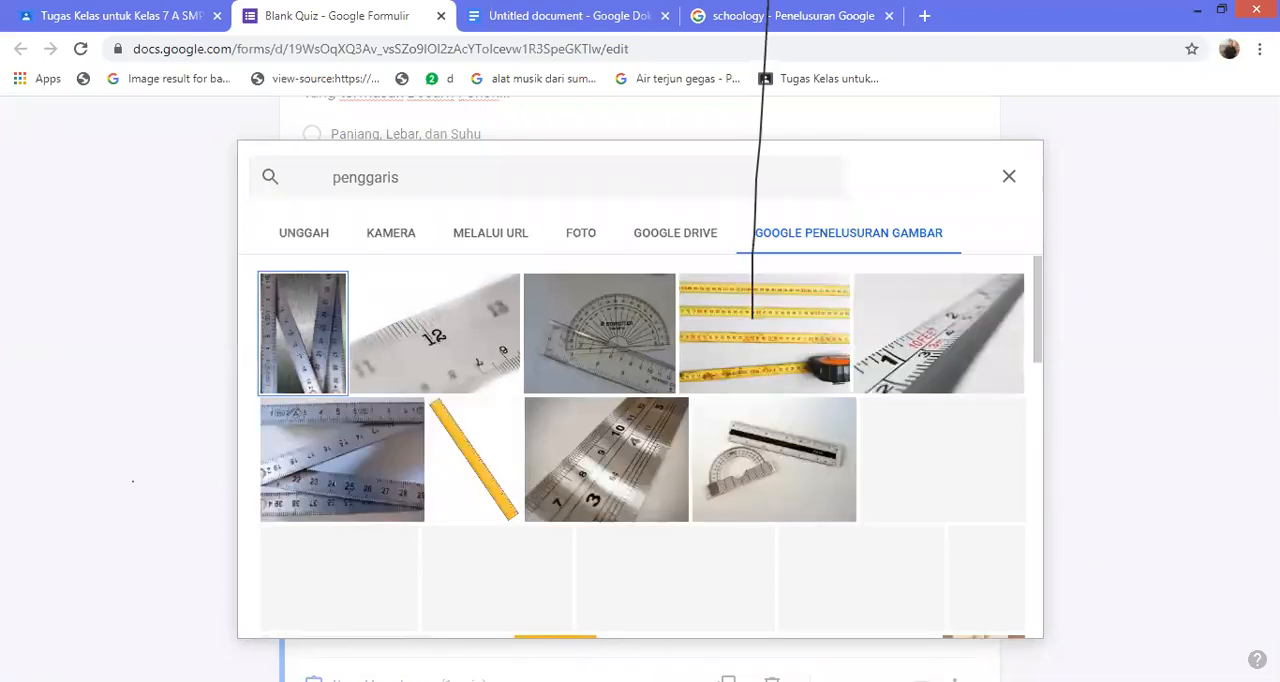
{"action": "left_click", "coordinate": [938, 333]}
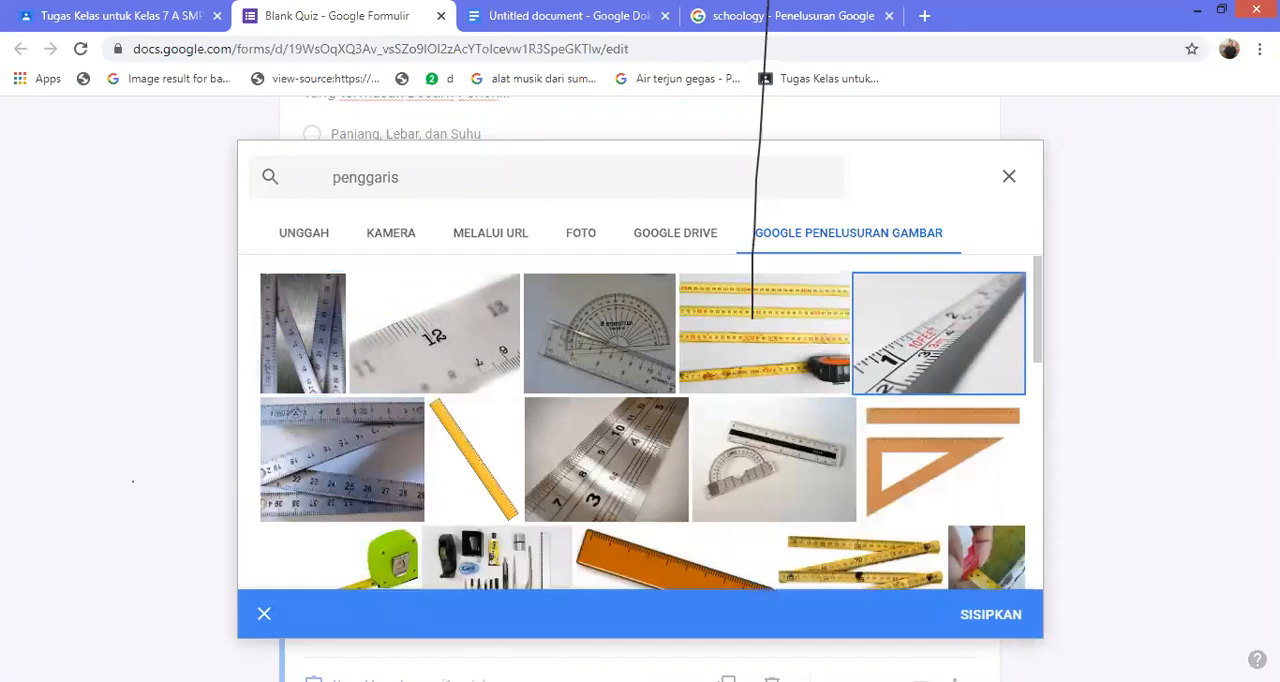
{"action": "left_click", "coordinate": [990, 615]}
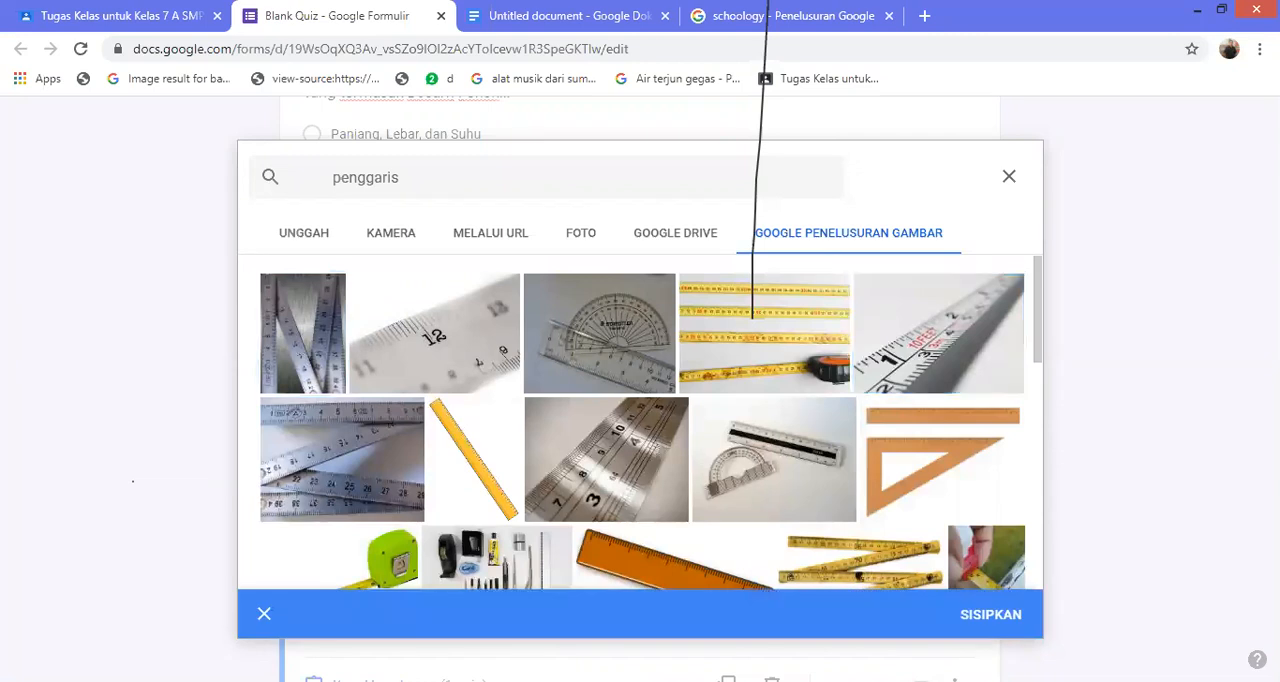
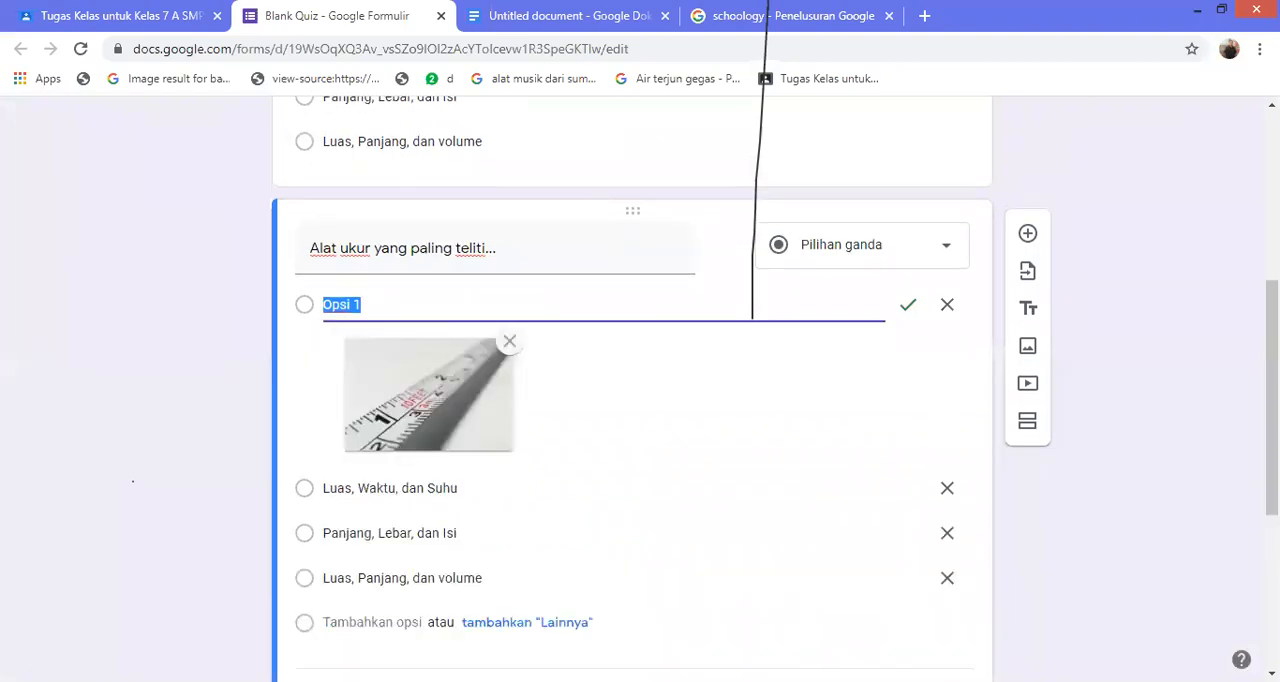
Clear the second answer option's text, search Google images for "micrometer skrup", and insert the caliper photo on a white background
{"action": "left_click", "coordinate": [390, 488]}
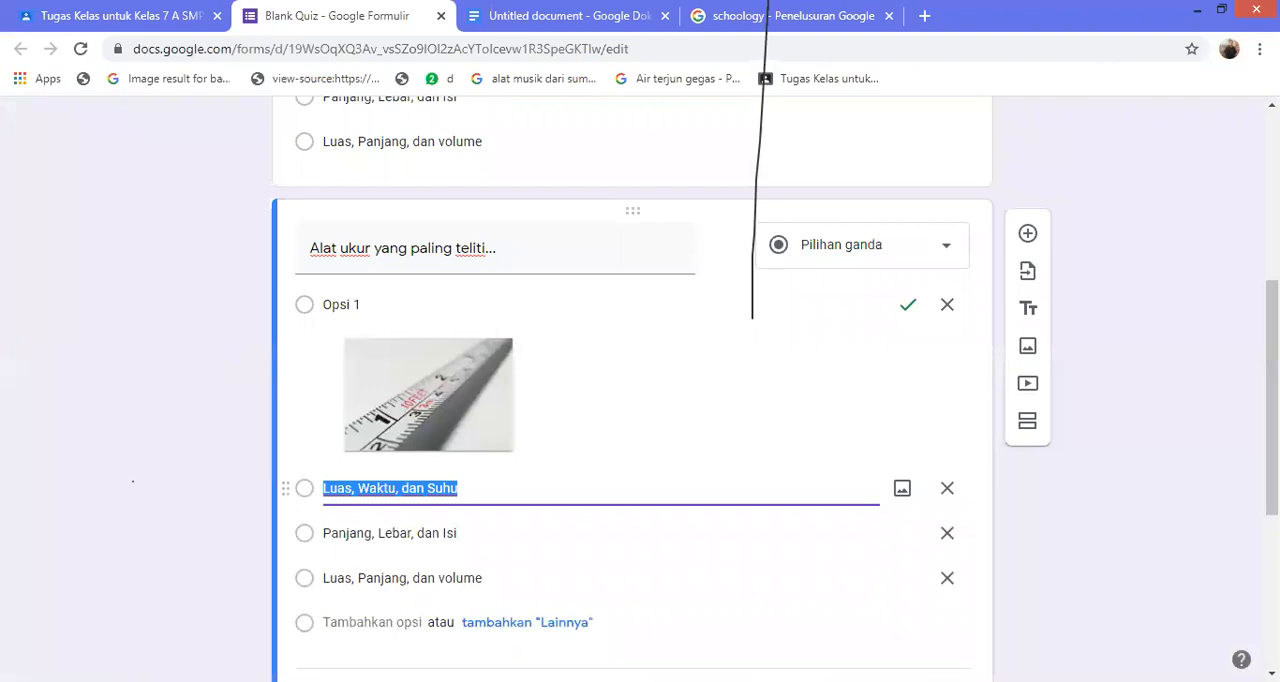
{"action": "key", "text": "BackSpace"}
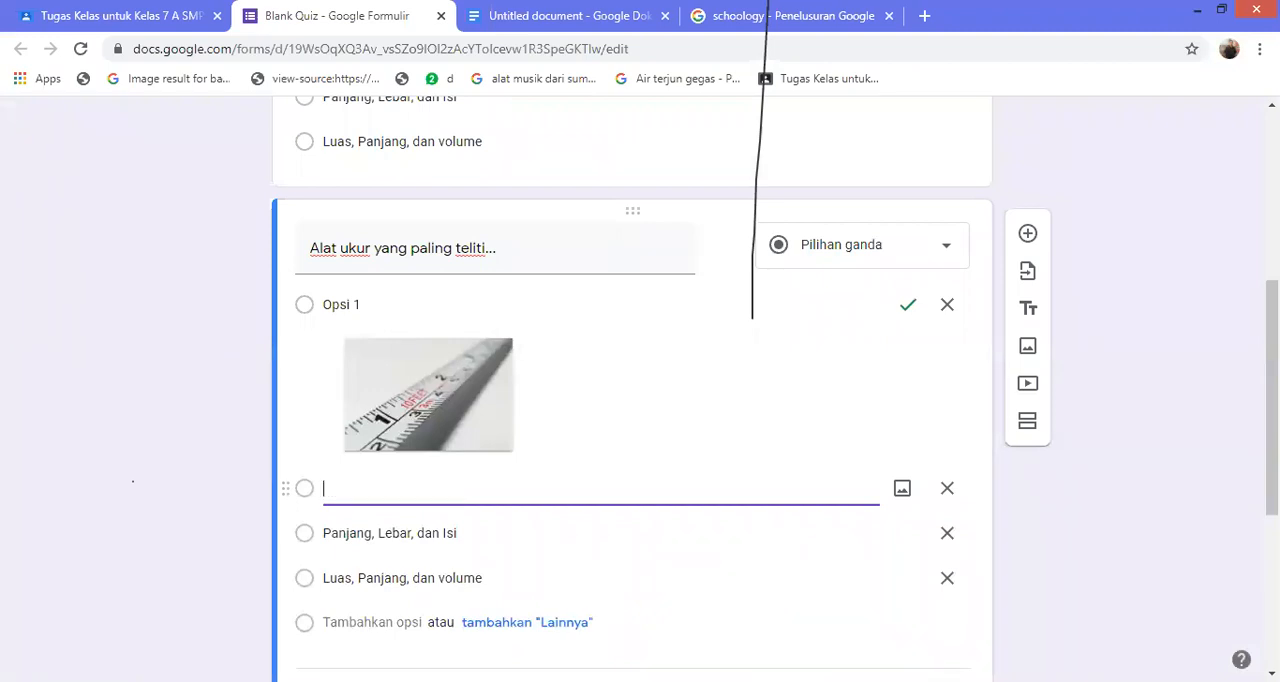
{"action": "left_click", "coordinate": [902, 488]}
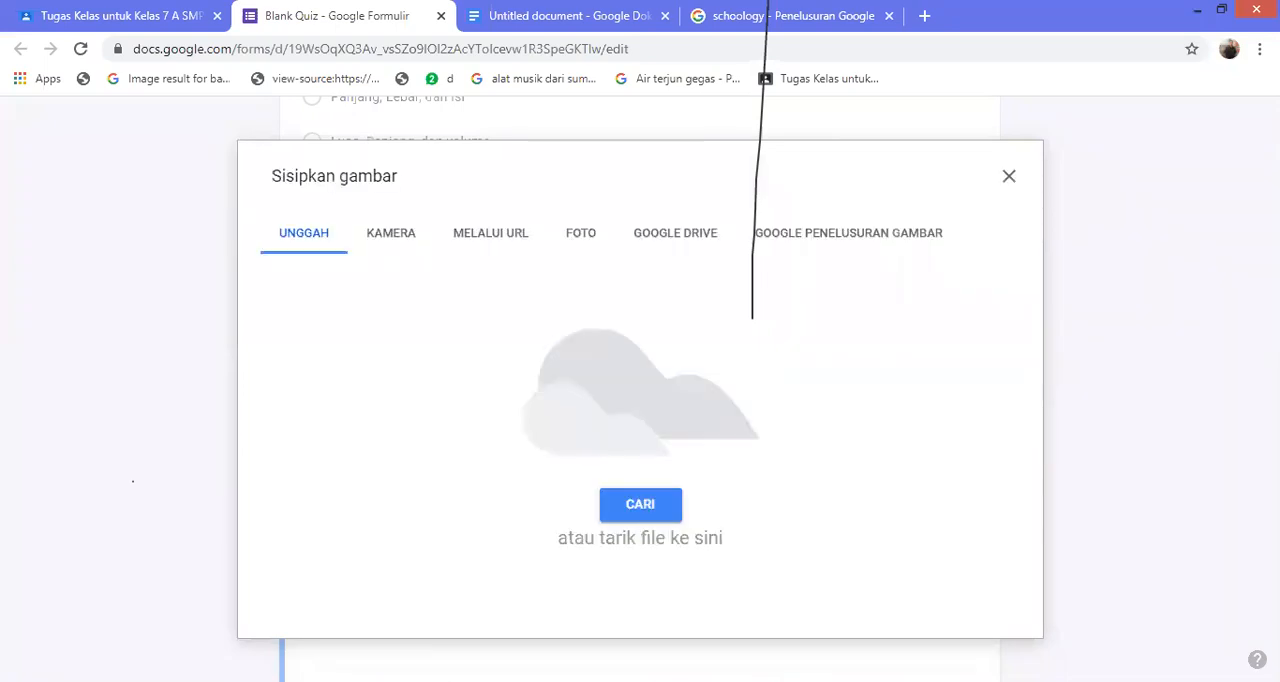
{"action": "left_click", "coordinate": [848, 233]}
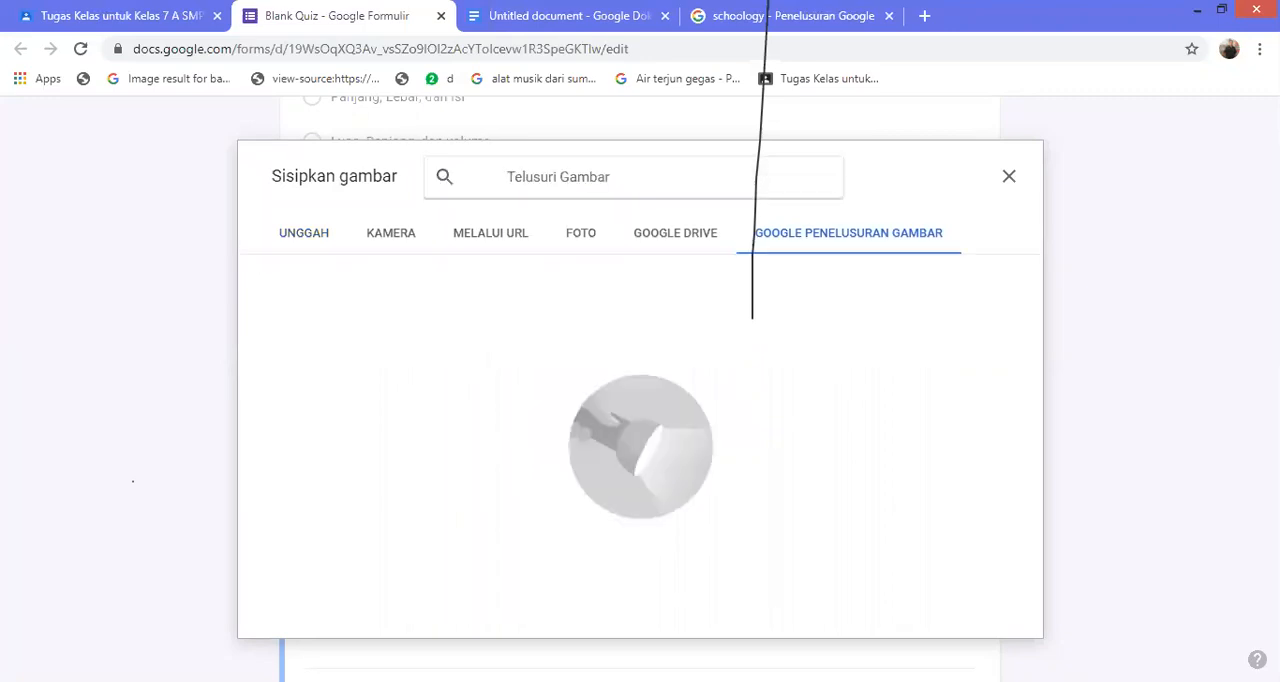
{"action": "type", "text": "micrometer"}
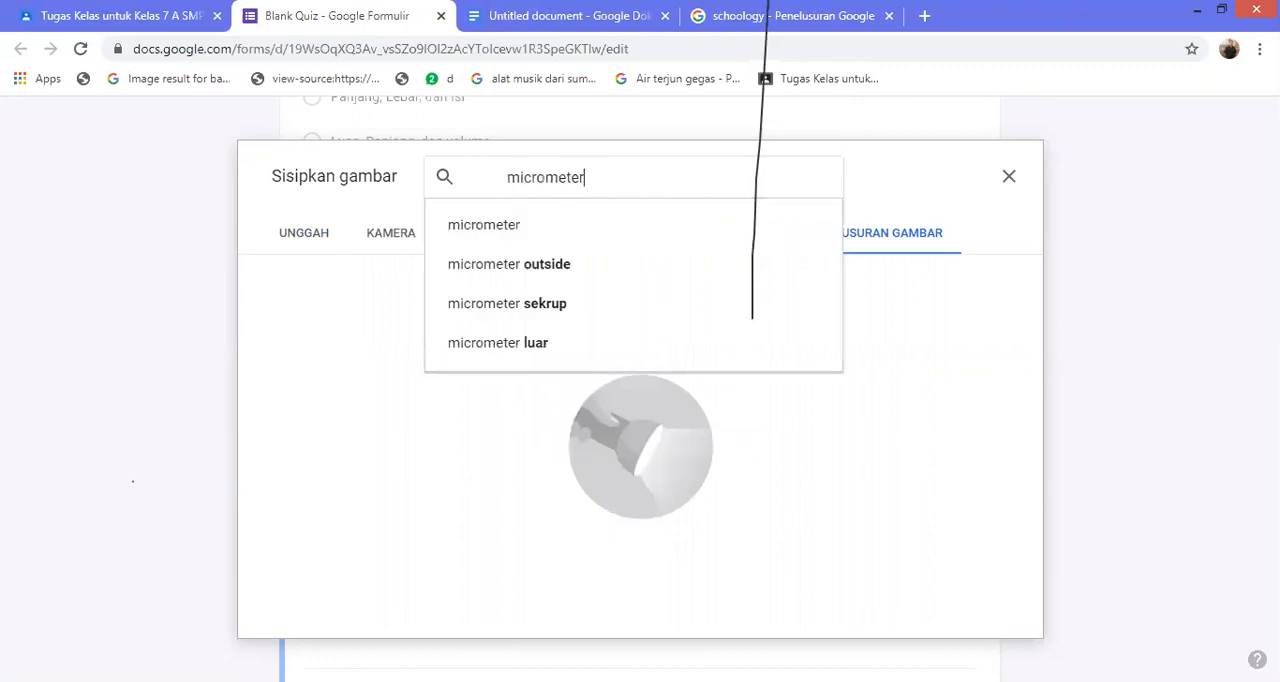
{"action": "type", "text": " skru"}
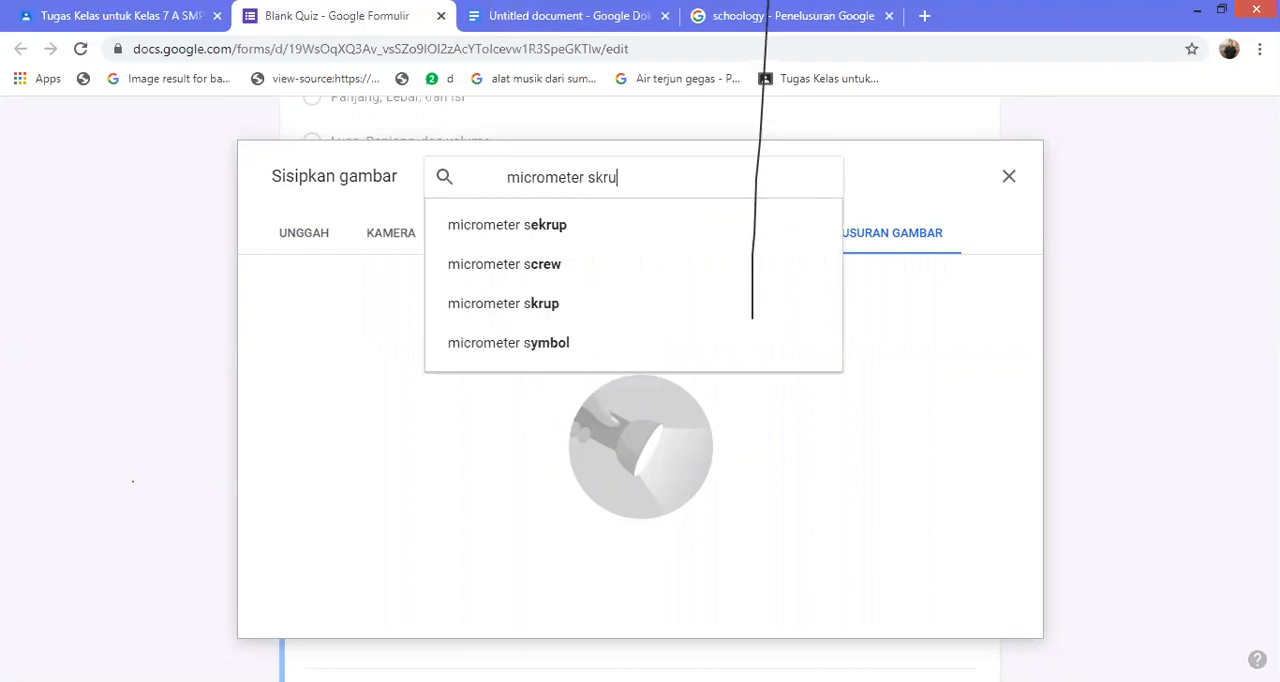
{"action": "key", "text": "Return"}
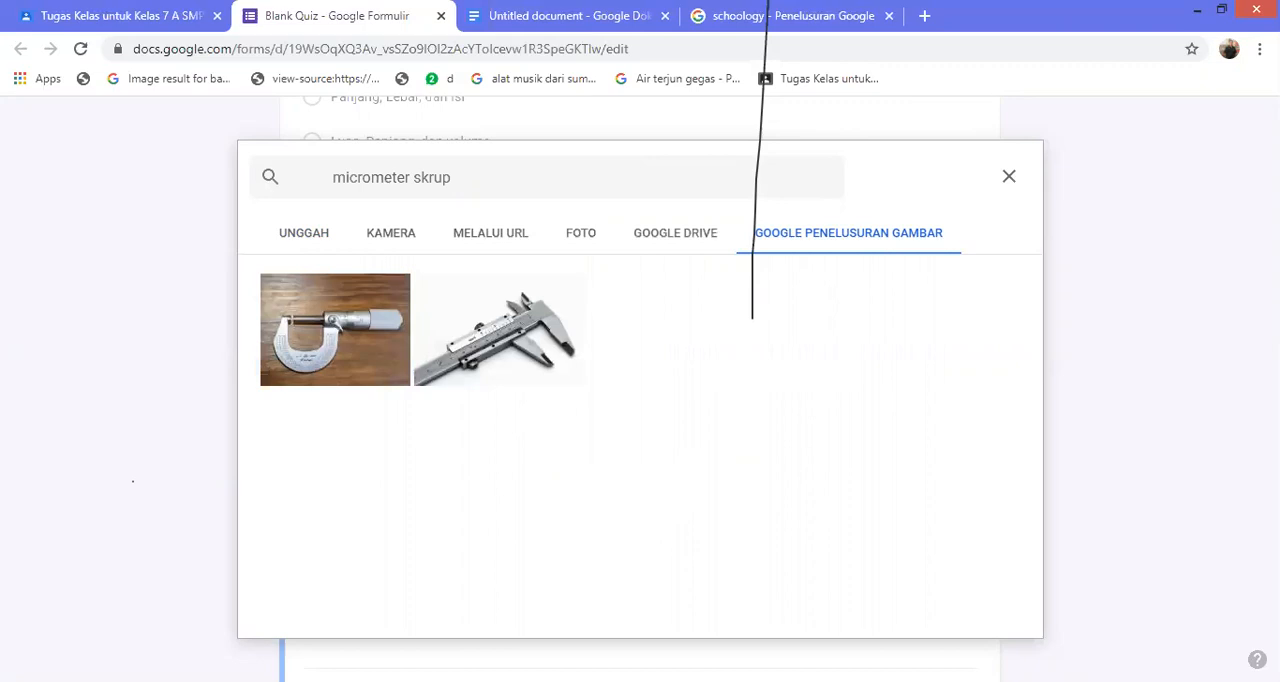
{"action": "left_click", "coordinate": [500, 330]}
{"action": "left_click", "coordinate": [991, 614]}
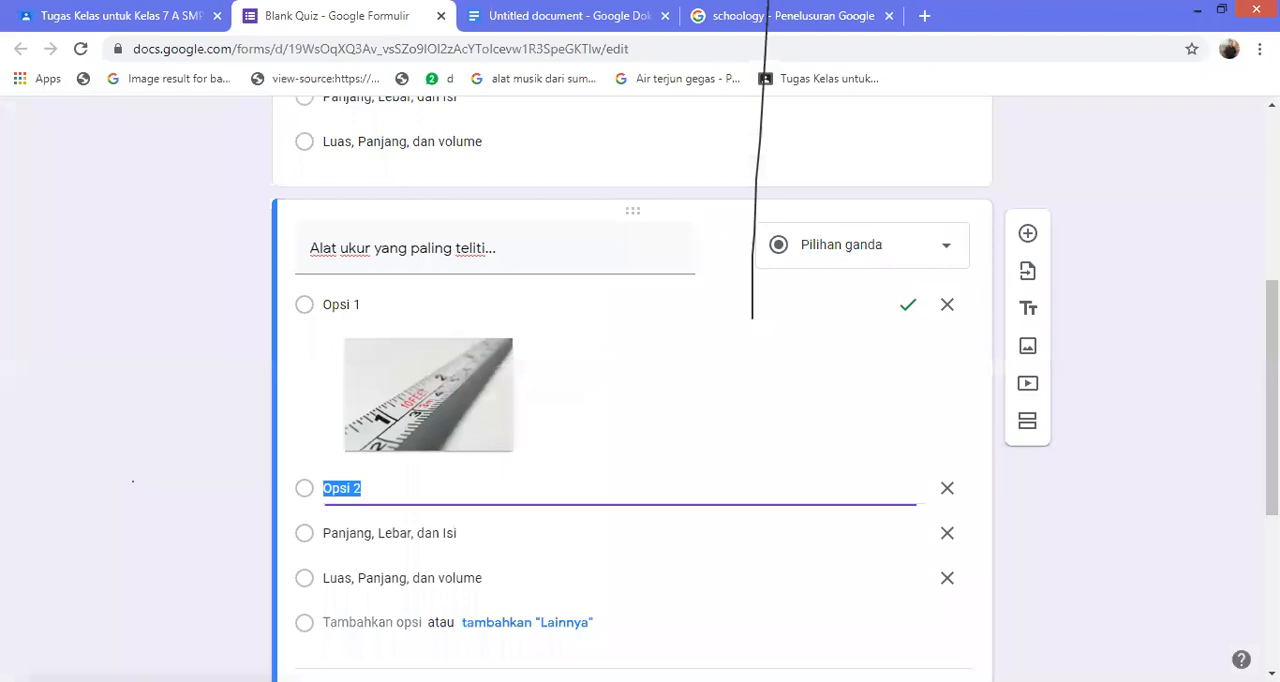
Clear the fourth answer option's text, search Google images for "jangka sorong", and insert the caliper photo with the red background
{"action": "scroll", "coordinate": [632, 390], "scroll_direction": "down", "scroll_amount": 2}
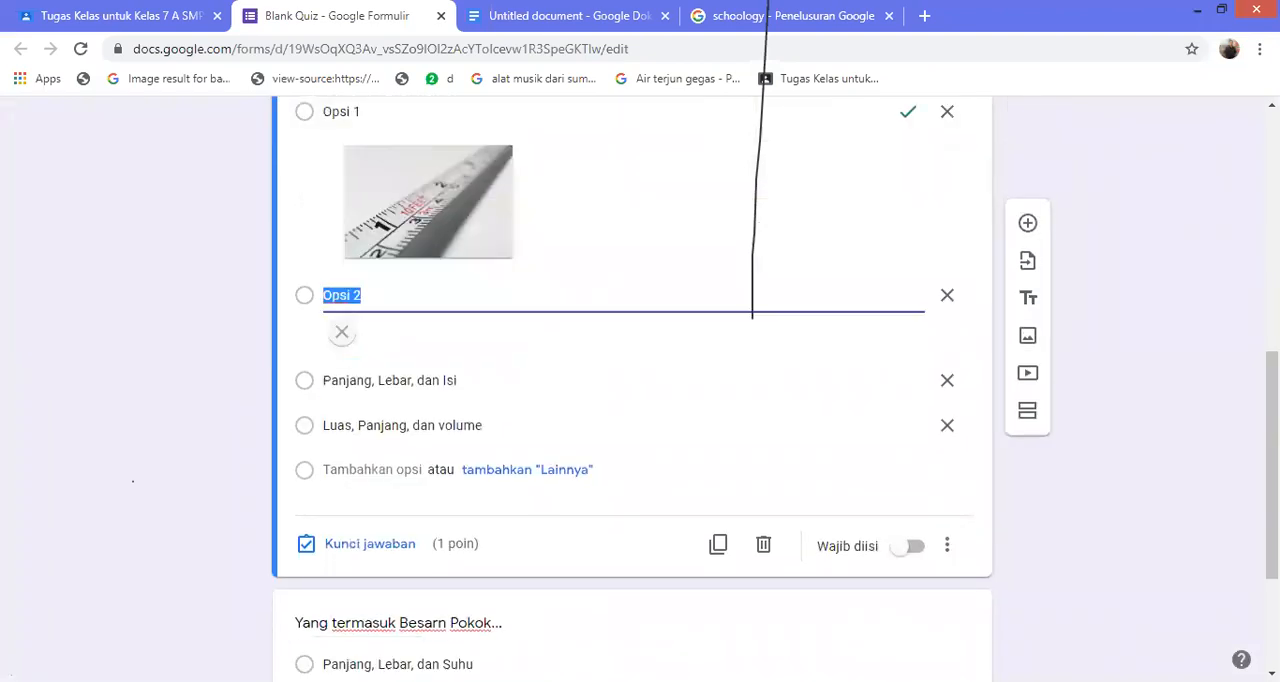
{"action": "left_click", "coordinate": [402, 425]}
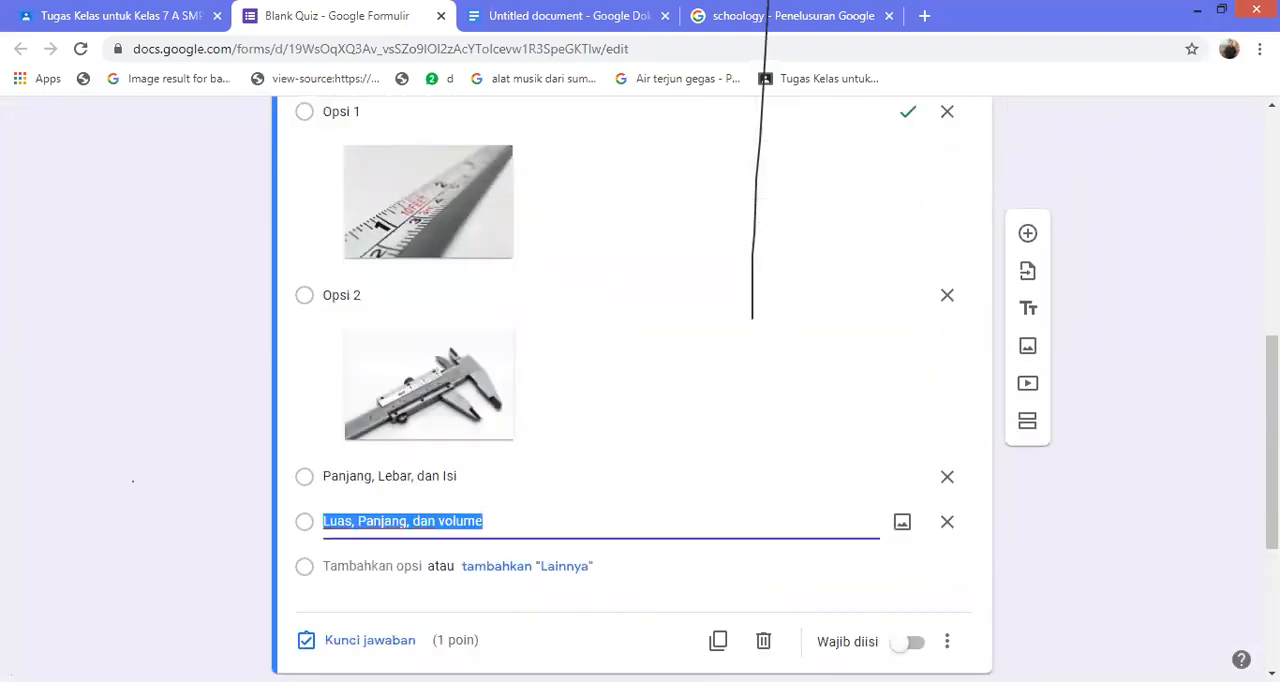
{"action": "key", "text": "BackSpace"}
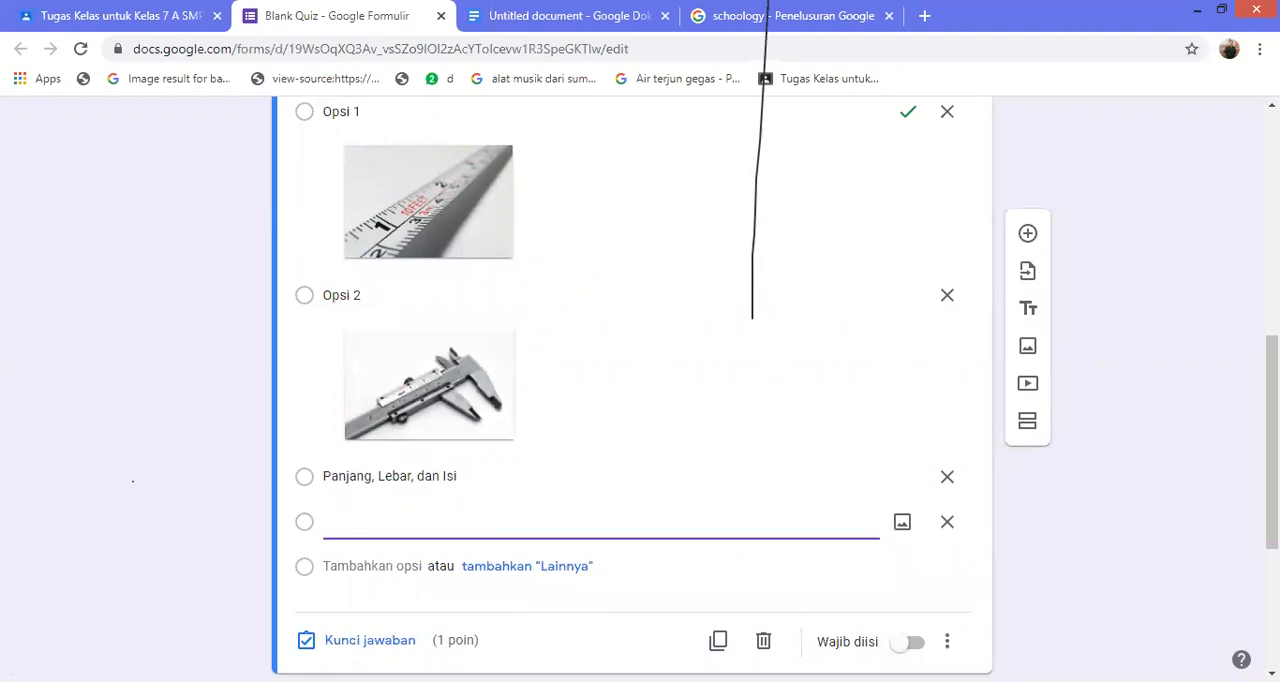
{"action": "left_click", "coordinate": [902, 522]}
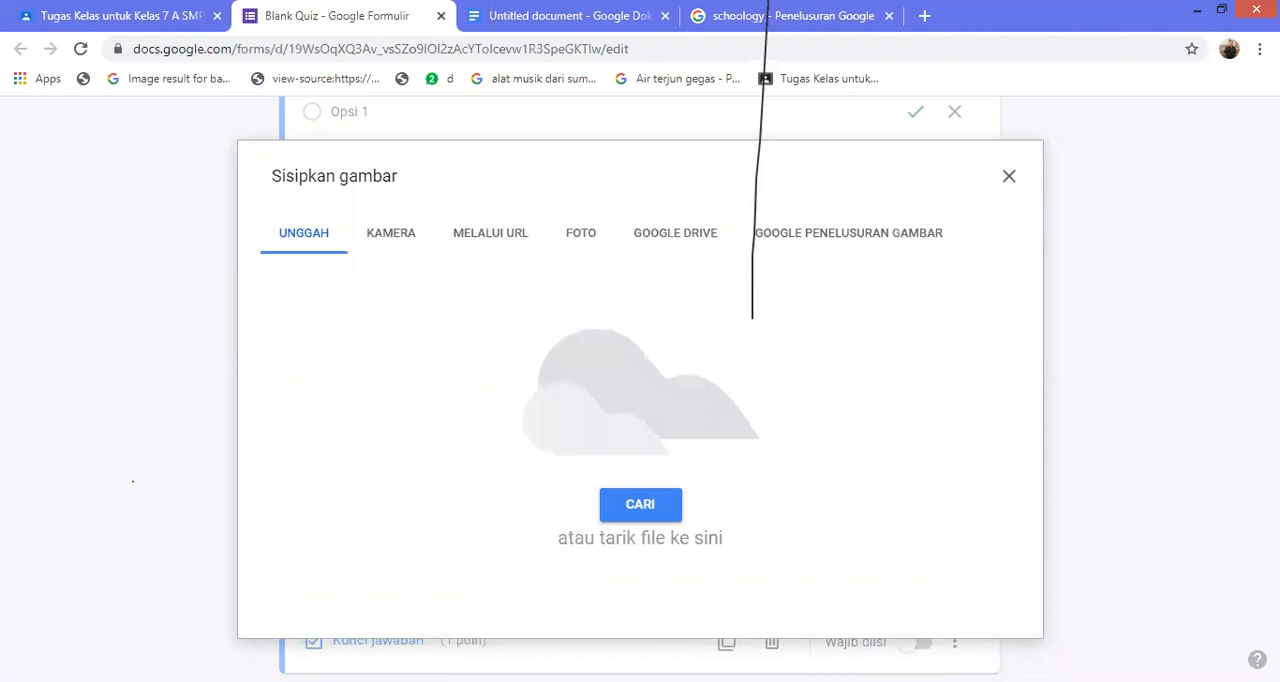
{"action": "left_click", "coordinate": [848, 233]}
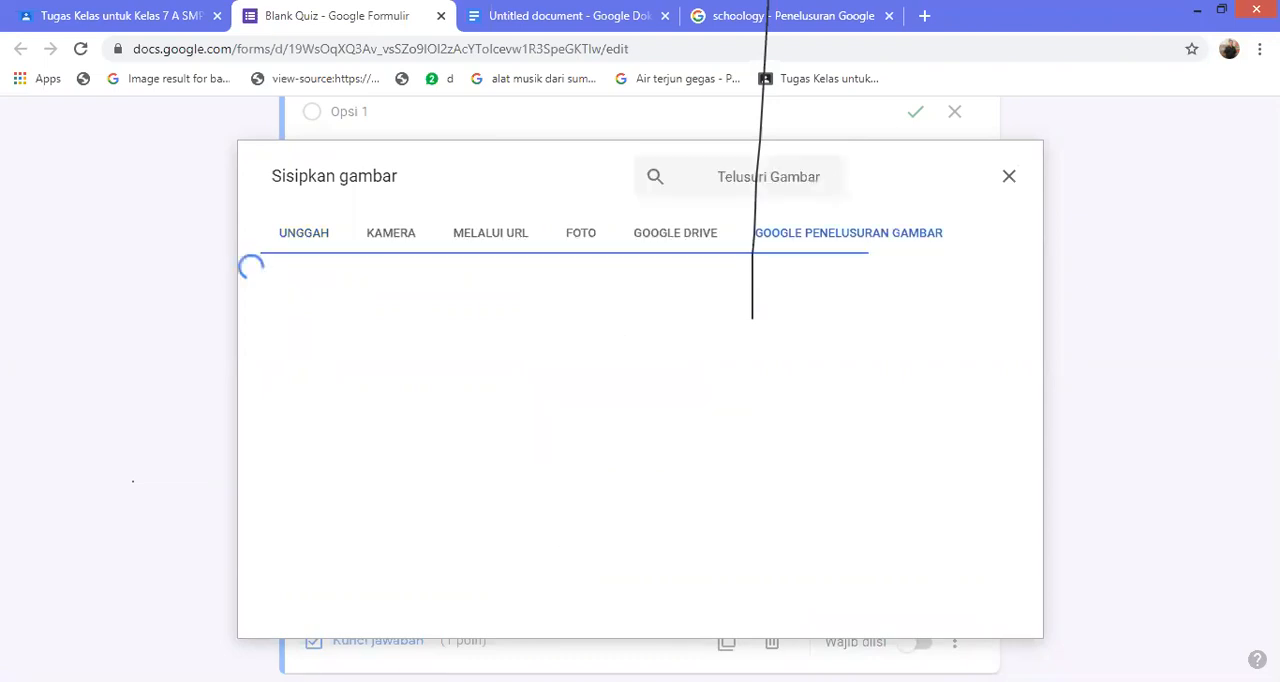
{"action": "type", "text": "ja"}
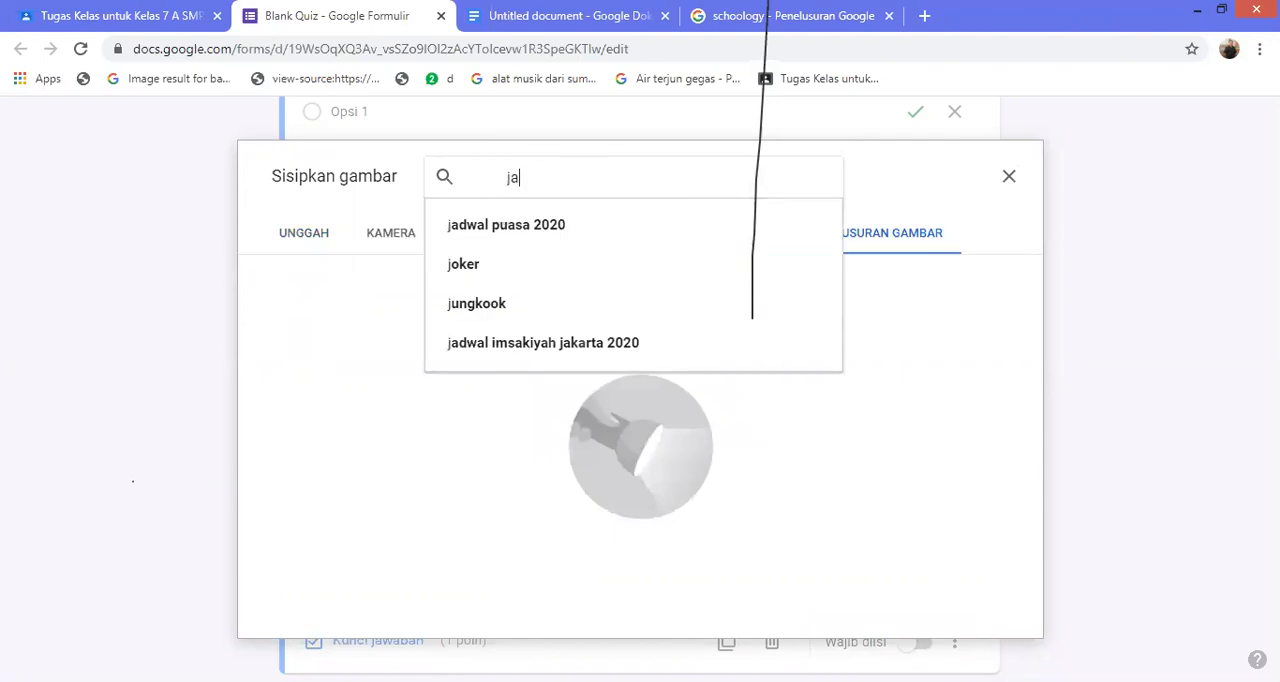
{"action": "type", "text": "ng"}
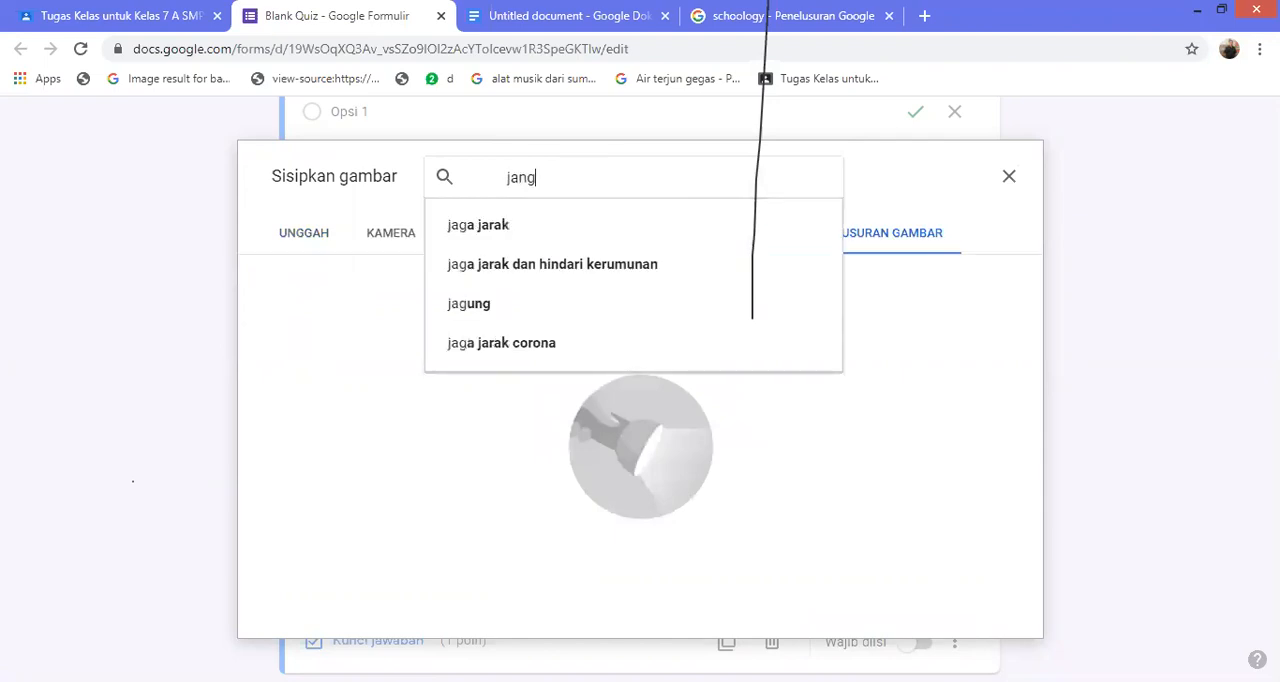
{"action": "key", "text": "Return"}
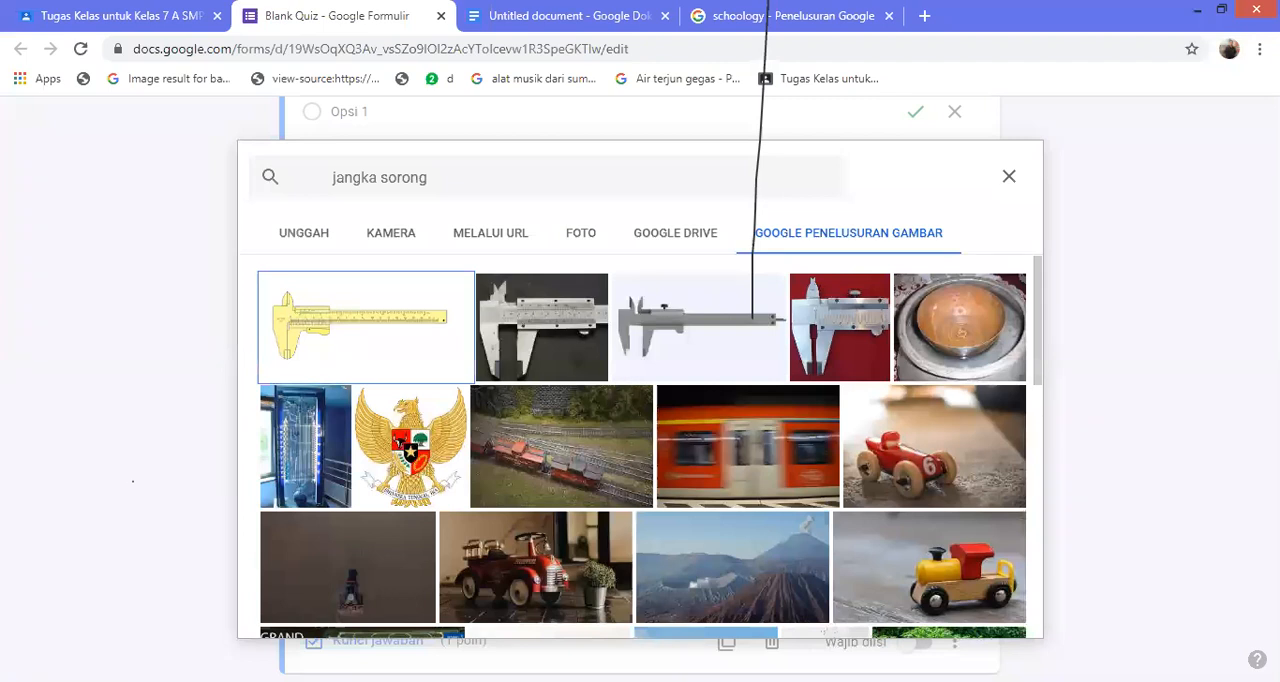
{"action": "left_click", "coordinate": [366, 327]}
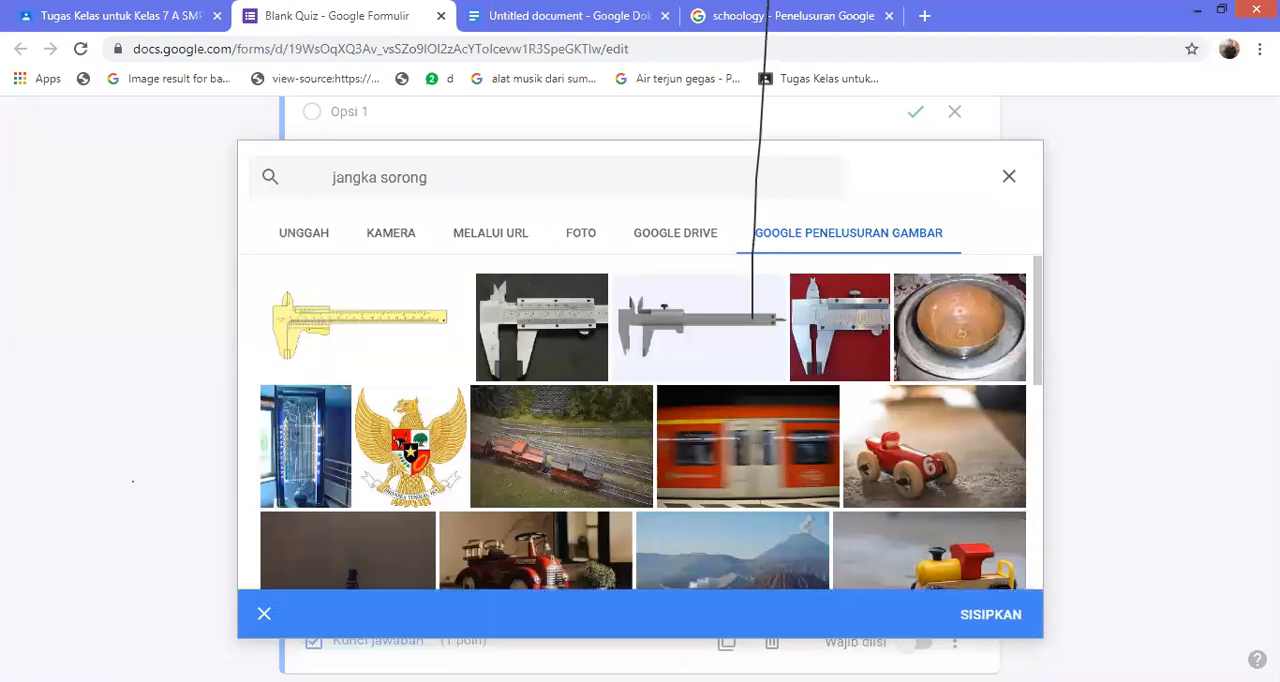
{"action": "left_click", "coordinate": [990, 615]}
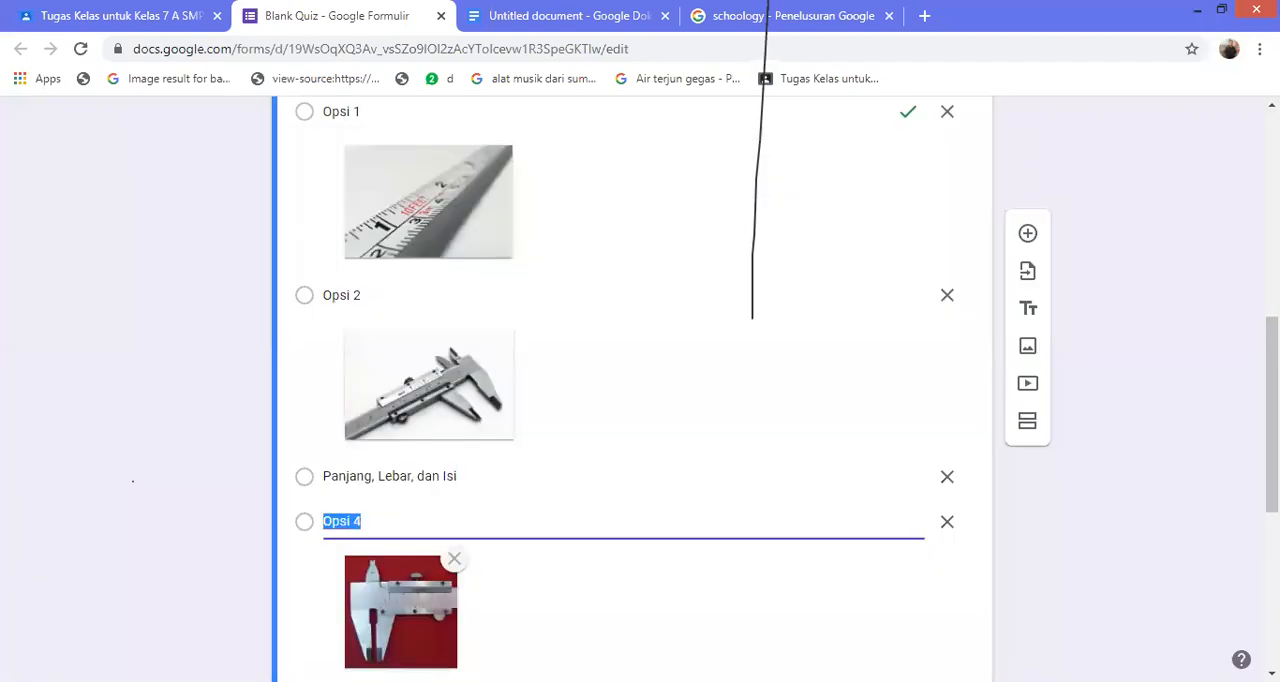
Clear the third answer option's text and search Google images for "meteran kelos" to add a picture to that option
{"action": "scroll", "coordinate": [640, 400], "scroll_direction": "down", "scroll_amount": 4}
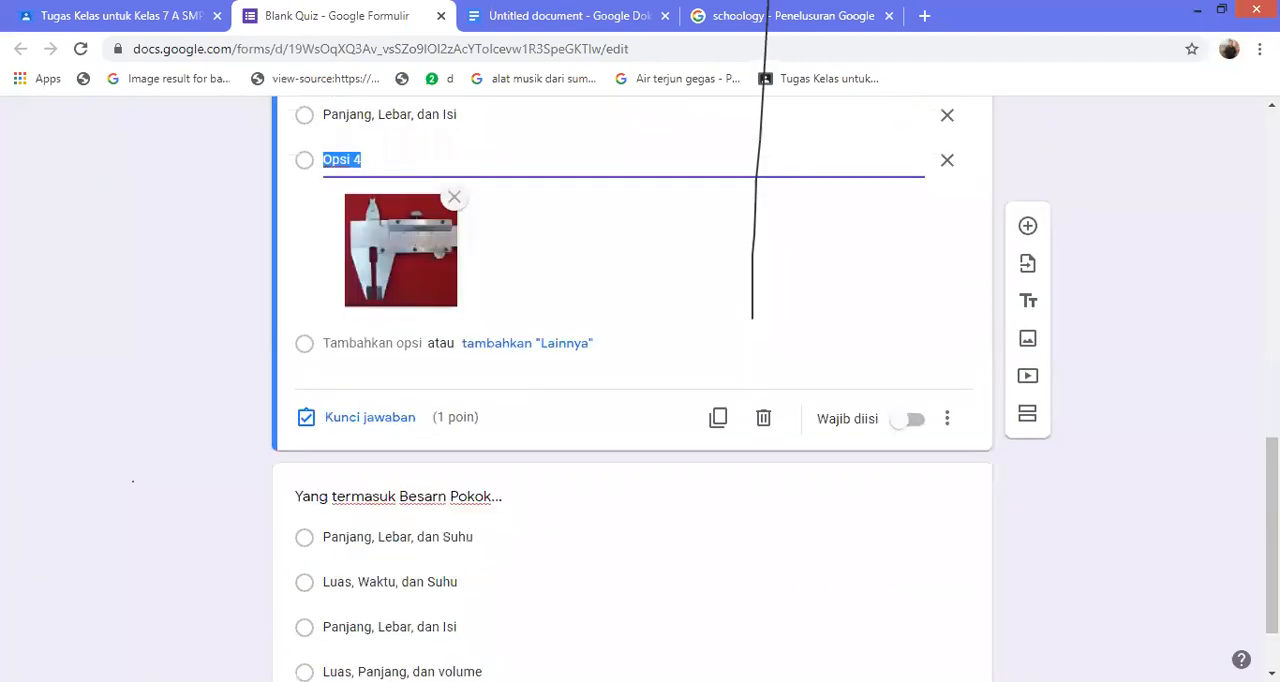
{"action": "scroll", "coordinate": [640, 400], "scroll_direction": "up", "scroll_amount": 3}
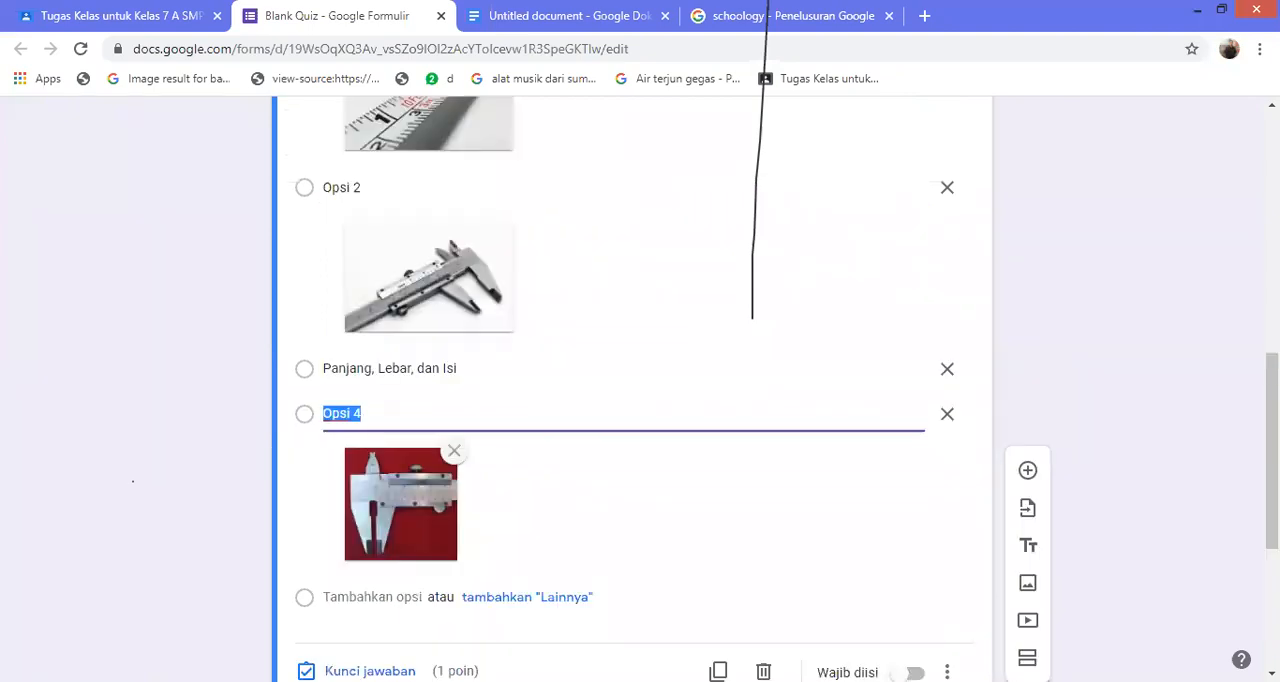
{"action": "left_click", "coordinate": [600, 369]}
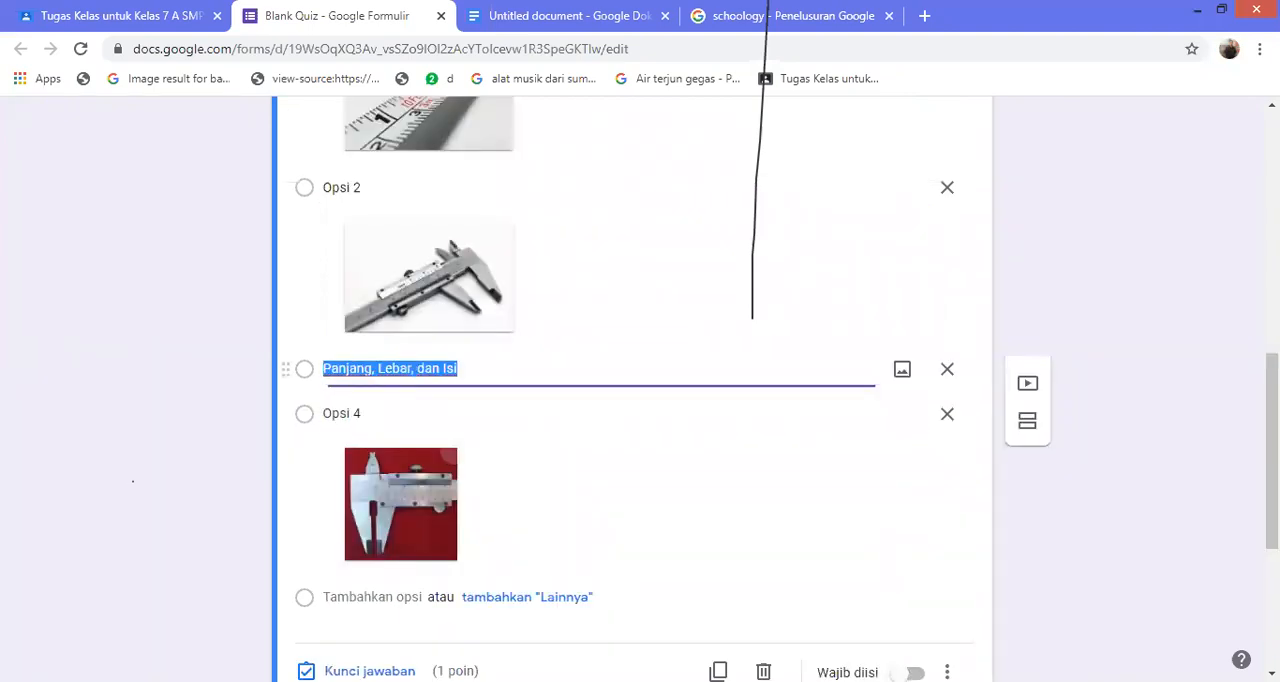
{"action": "key", "text": "BackSpace"}
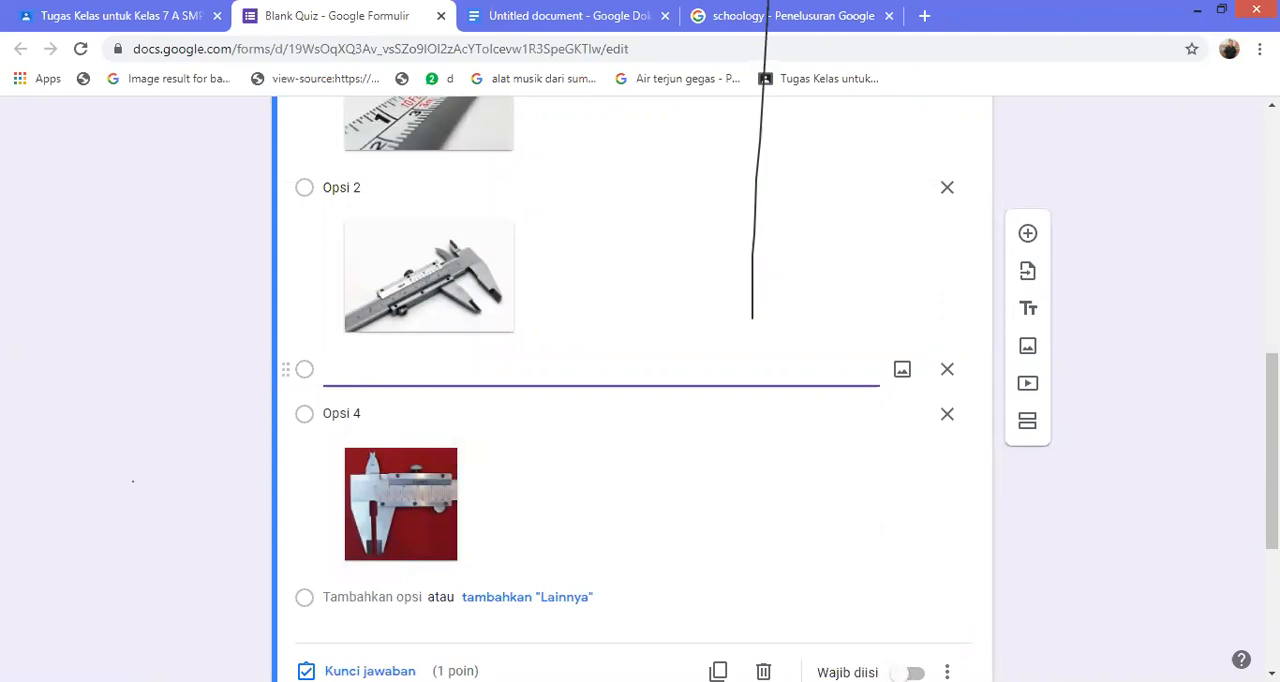
{"action": "left_click", "coordinate": [902, 369]}
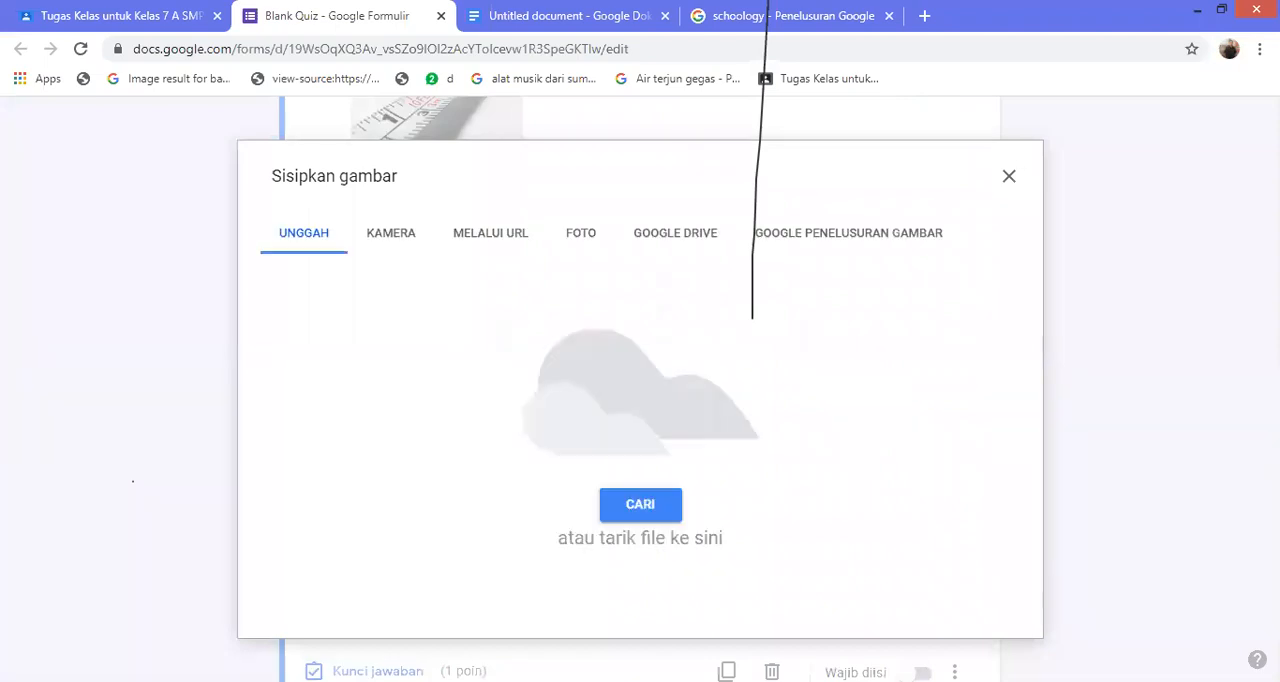
{"action": "left_click", "coordinate": [848, 233]}
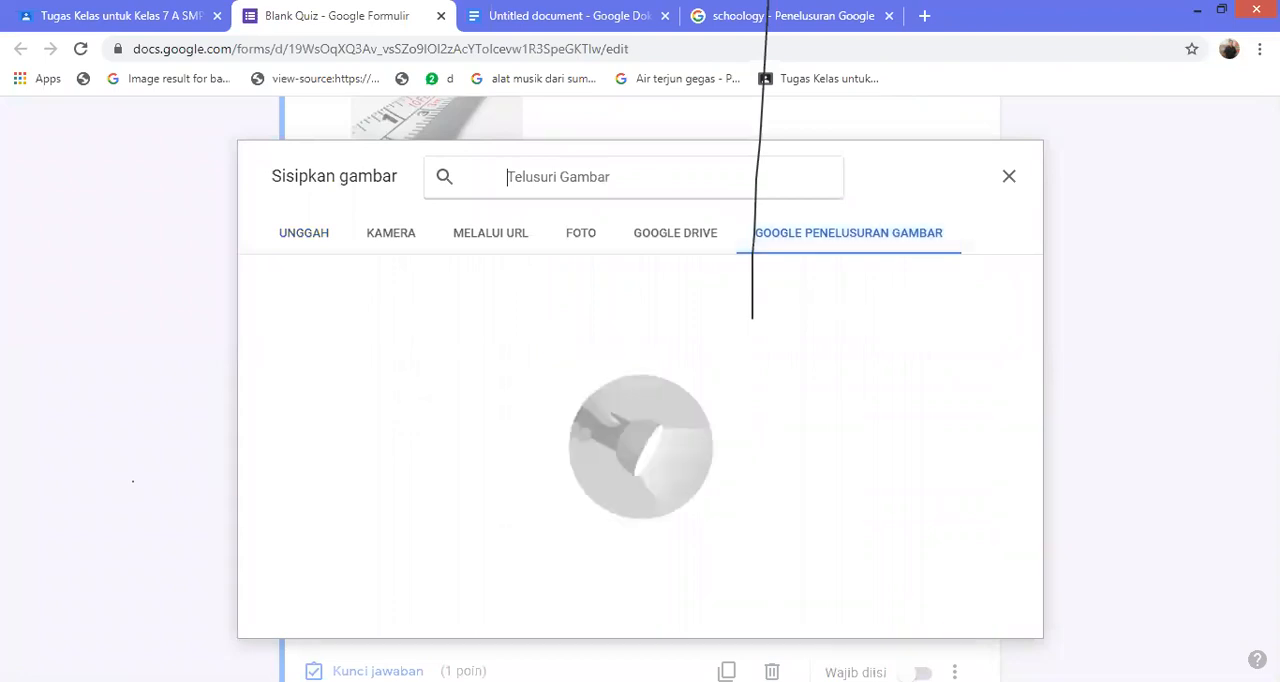
{"action": "type", "text": "meteran kelos"}
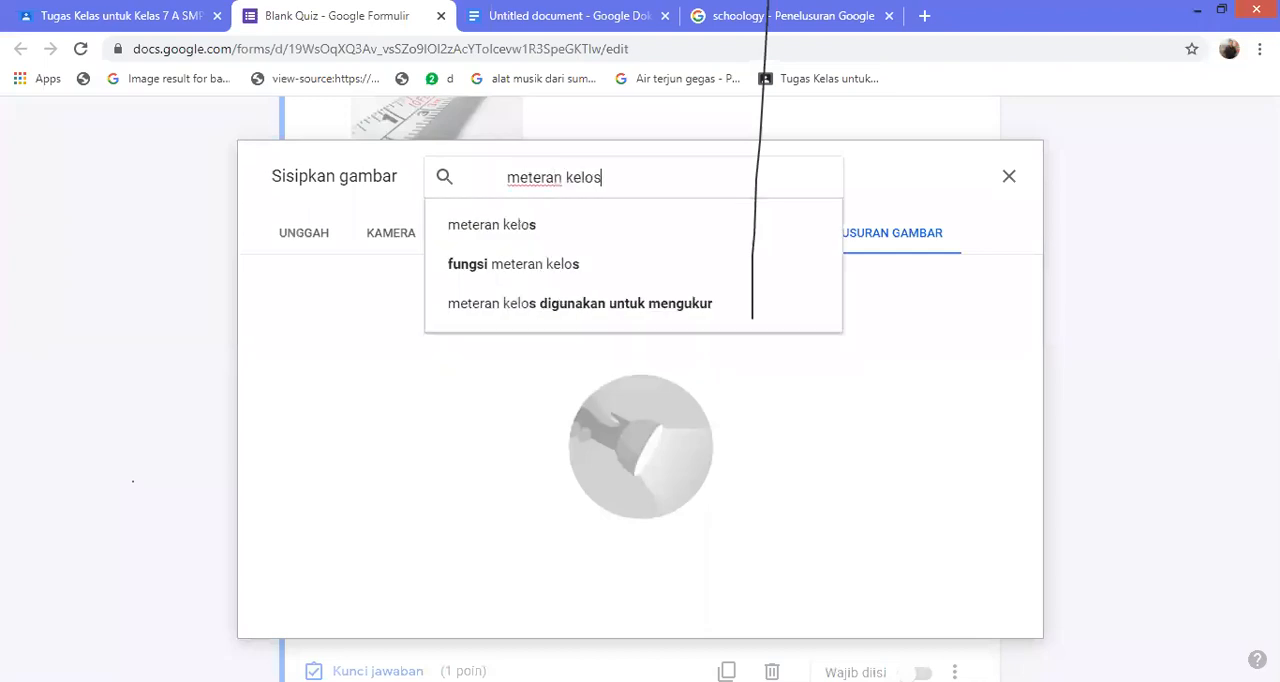
{"action": "key", "text": "Return"}
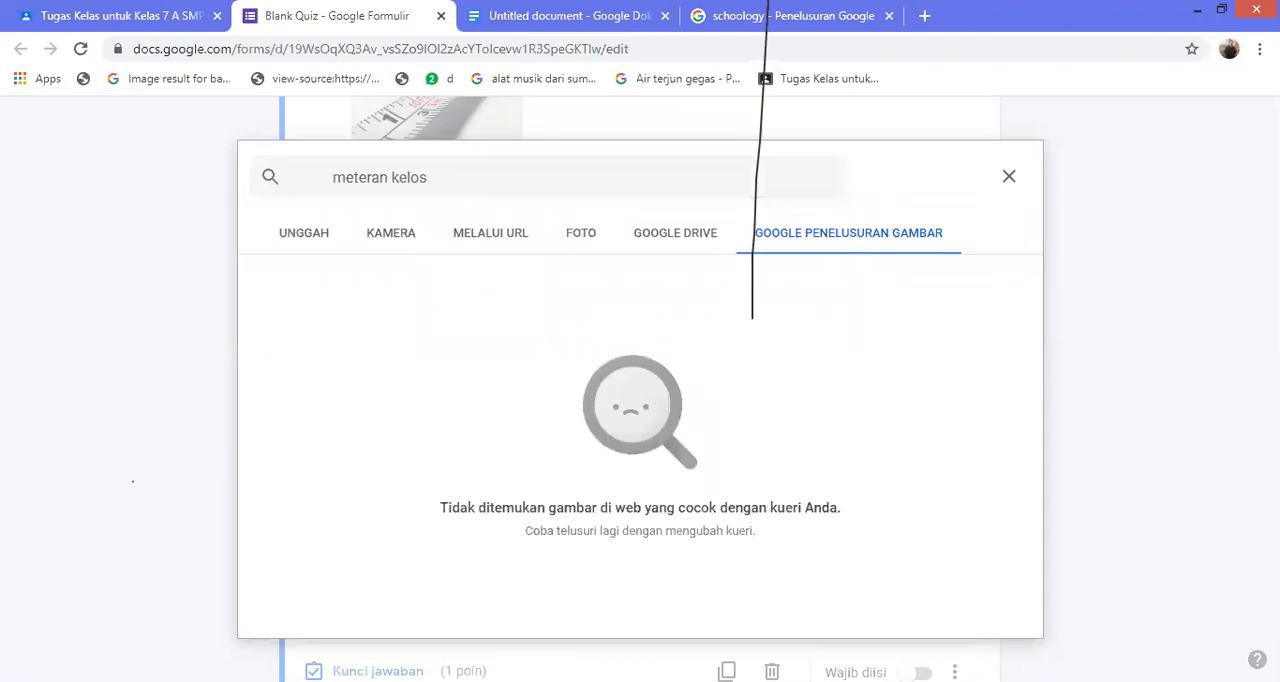
Shorten the image search to "meteran" and insert the photo of the yellow and black tape measure into the third answer option
{"action": "left_click", "coordinate": [428, 178]}
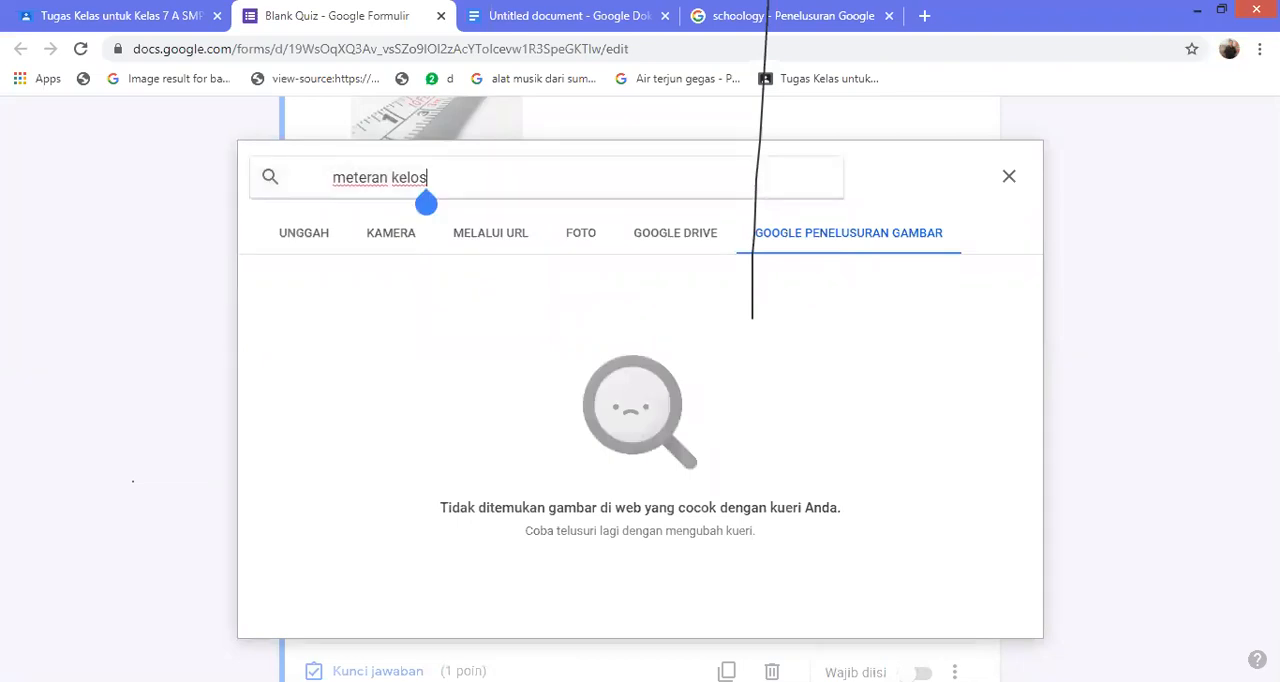
{"action": "type", "text": "\\"}
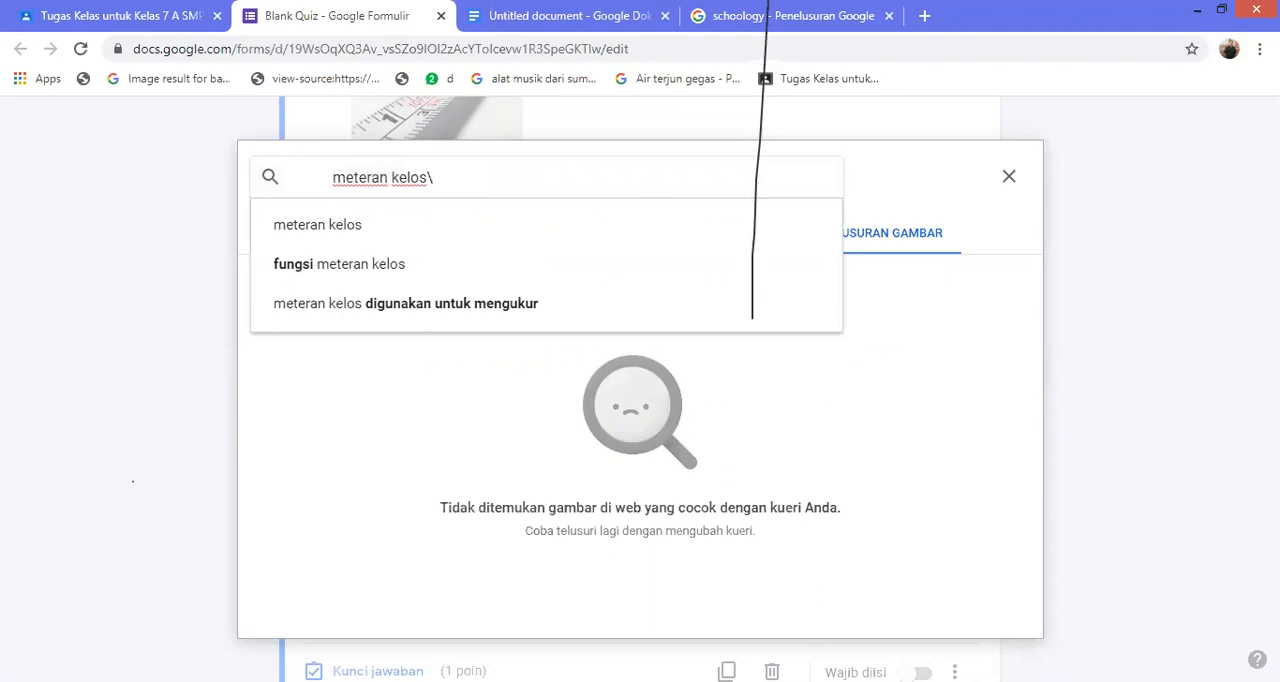
{"action": "key", "text": "BackSpace"}
{"action": "key", "text": "BackSpace"}
{"action": "key", "text": "BackSpace"}
{"action": "key", "text": "BackSpace"}
{"action": "key", "text": "BackSpace"}
{"action": "key", "text": "BackSpace"}
{"action": "key", "text": "BackSpace"}
{"action": "key", "text": "Return"}
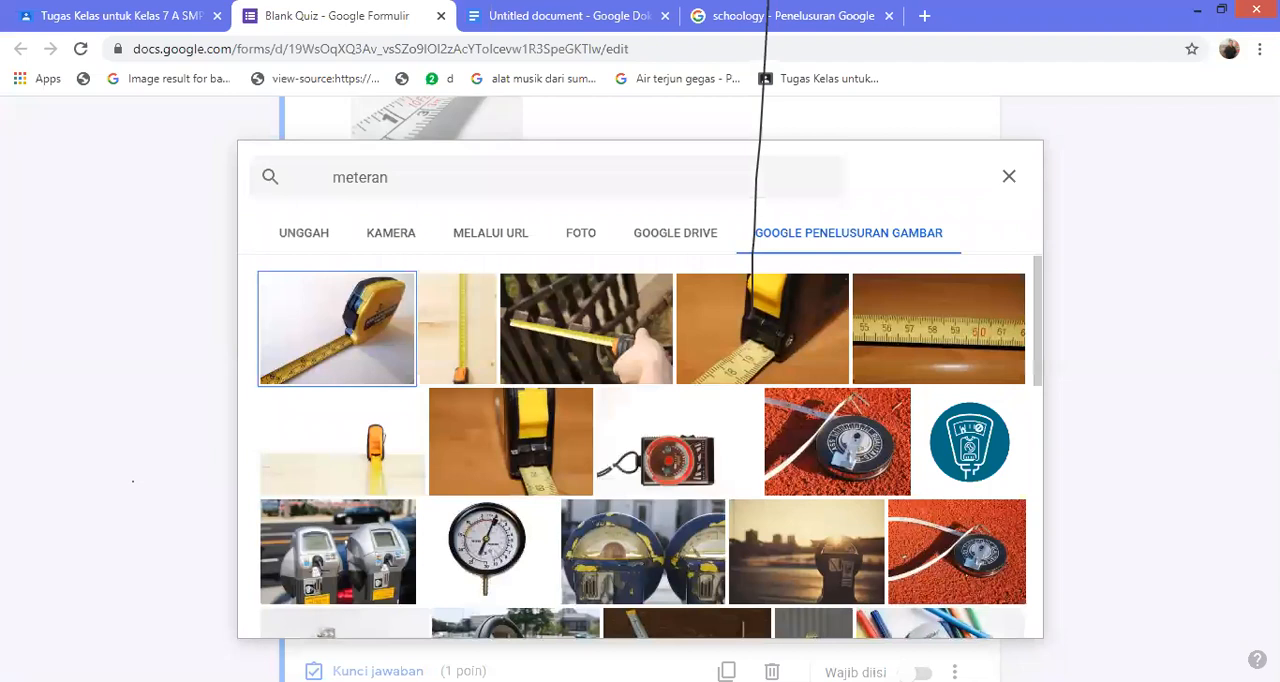
{"action": "left_click", "coordinate": [337, 329]}
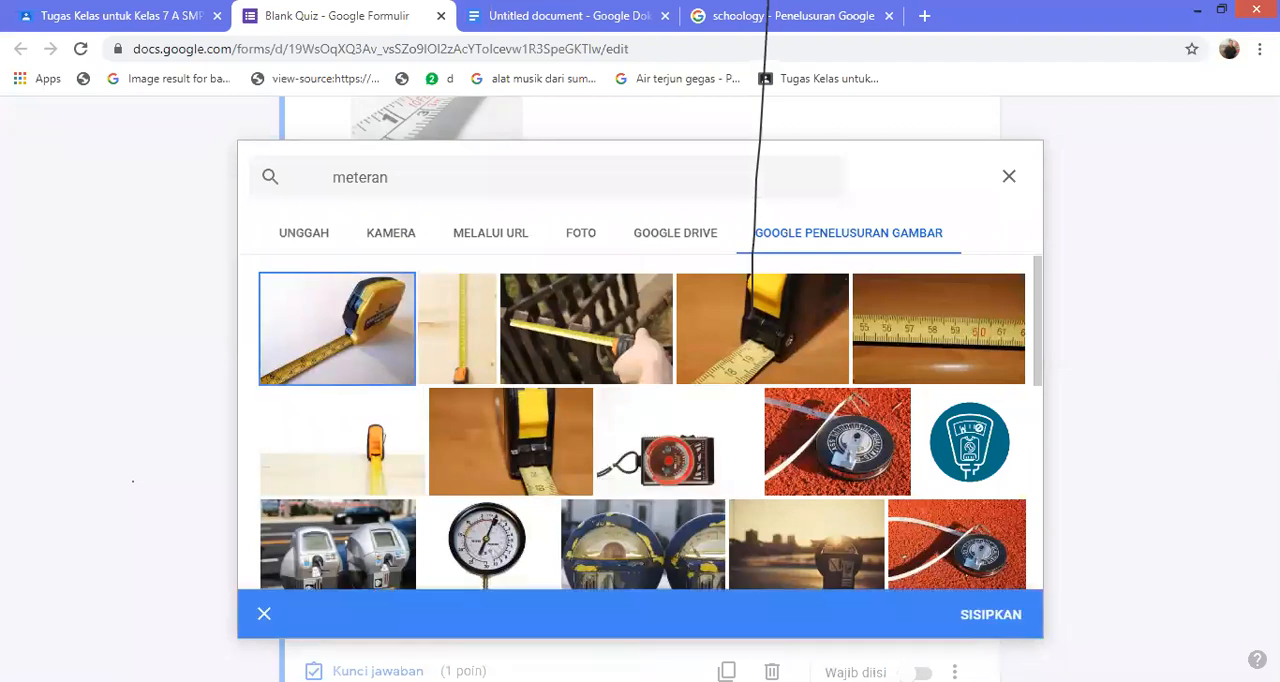
{"action": "left_click", "coordinate": [990, 614]}
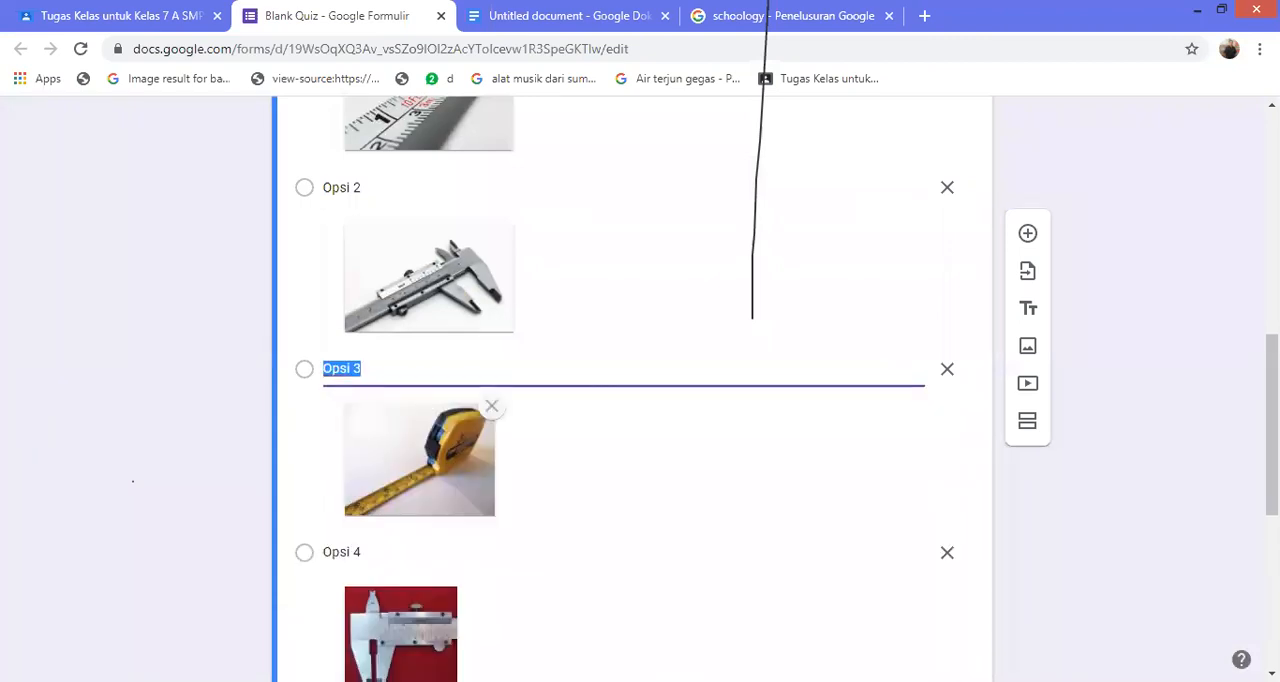
Review the picture answer options of the question "Alat ukur yang paling teliti..."
{"action": "scroll", "coordinate": [632, 390], "scroll_direction": "up", "scroll_amount": 2}
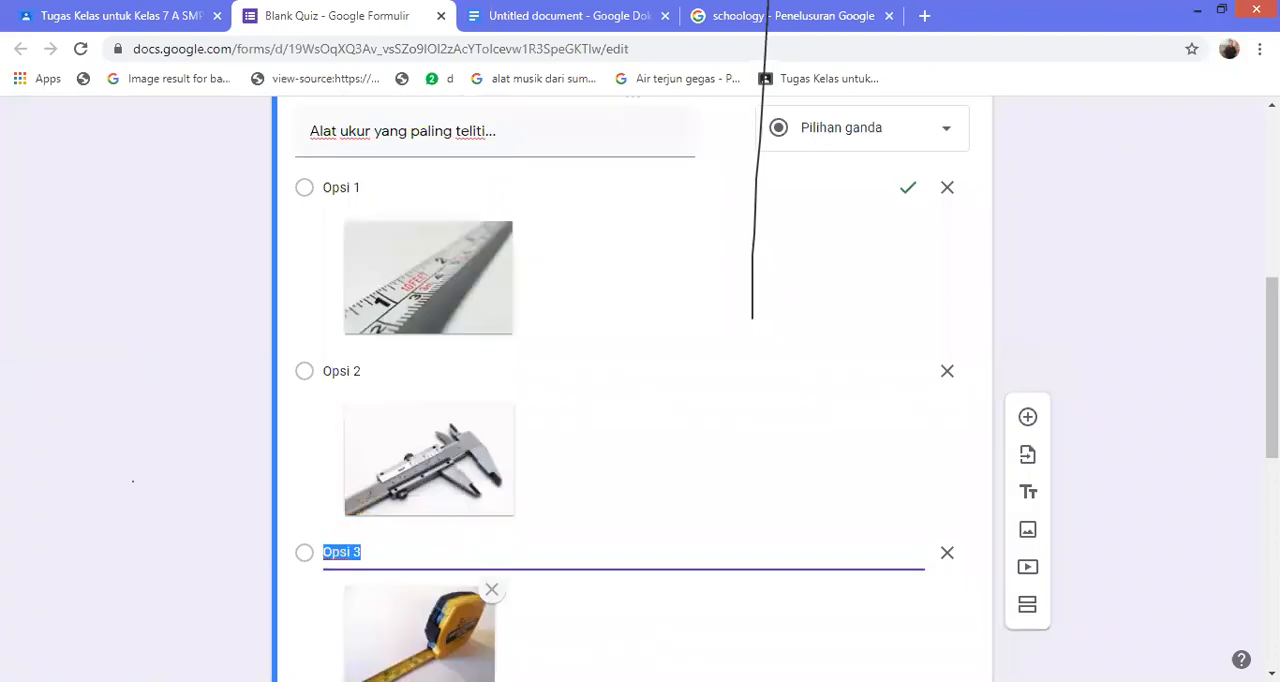
{"action": "scroll", "coordinate": [632, 390], "scroll_direction": "up", "scroll_amount": 1}
{"action": "scroll", "coordinate": [632, 390], "scroll_direction": "up", "scroll_amount": 1}
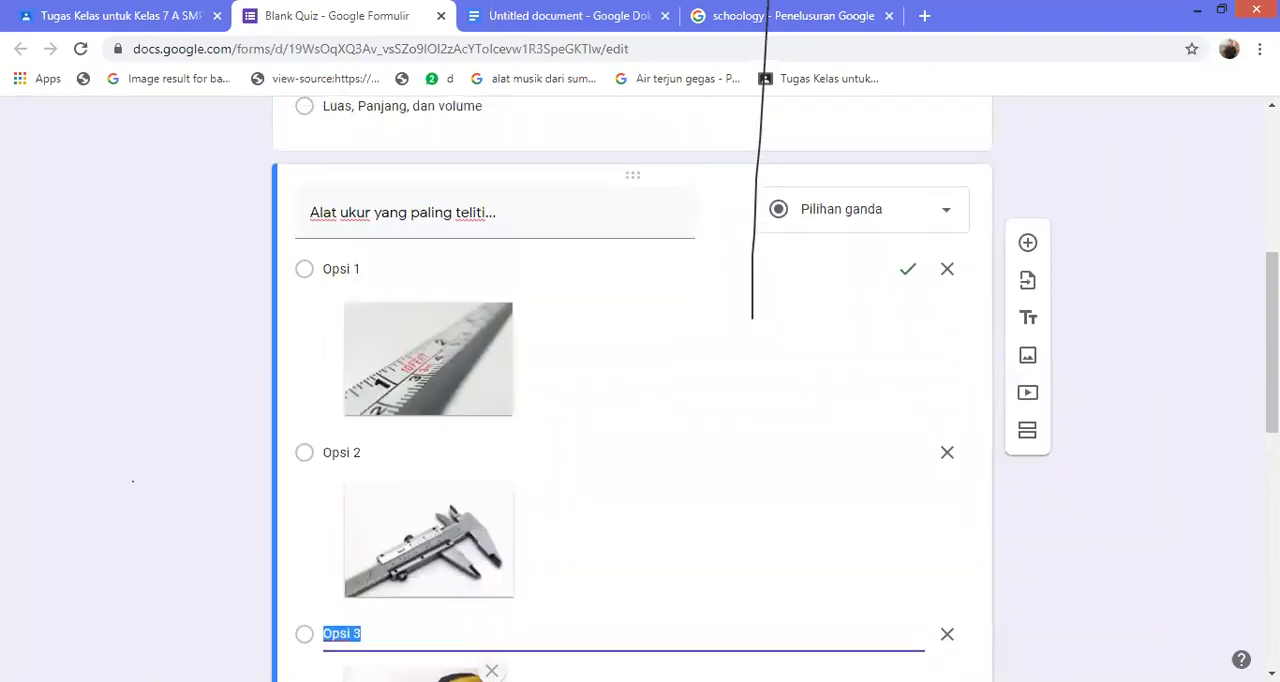
{"action": "scroll", "coordinate": [632, 390], "scroll_direction": "down", "scroll_amount": 4}
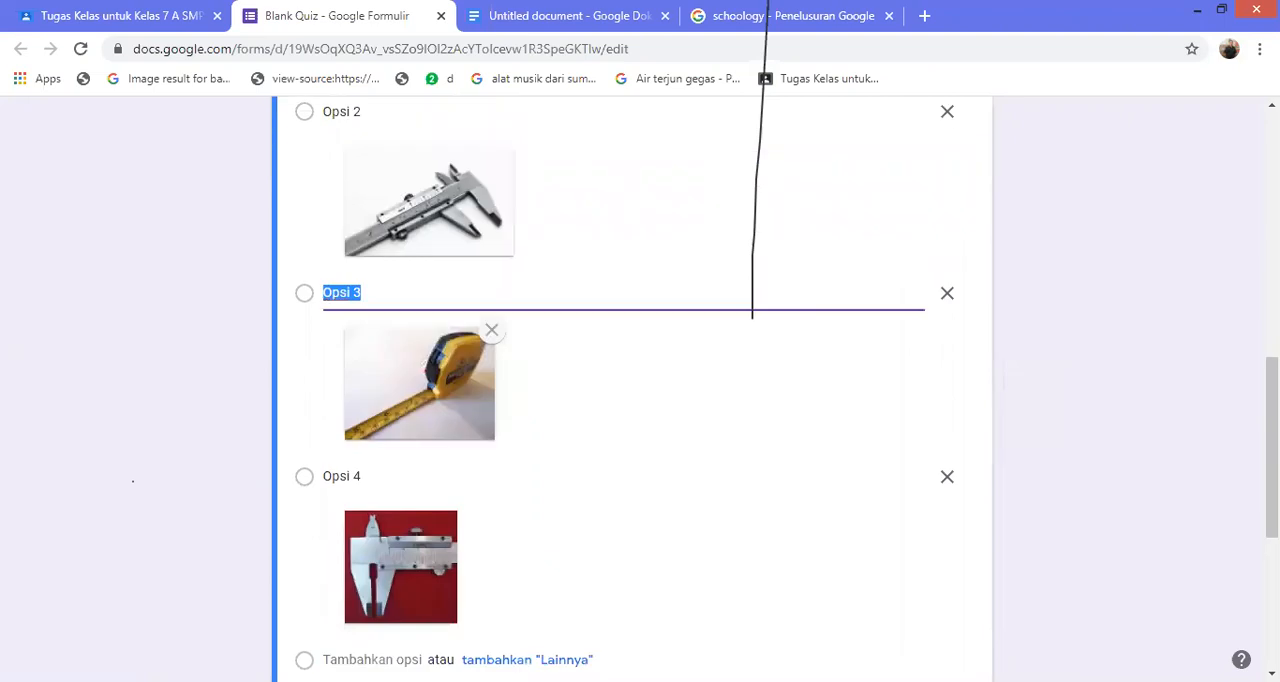
{"action": "scroll", "coordinate": [632, 390], "scroll_direction": "down", "scroll_amount": 3}
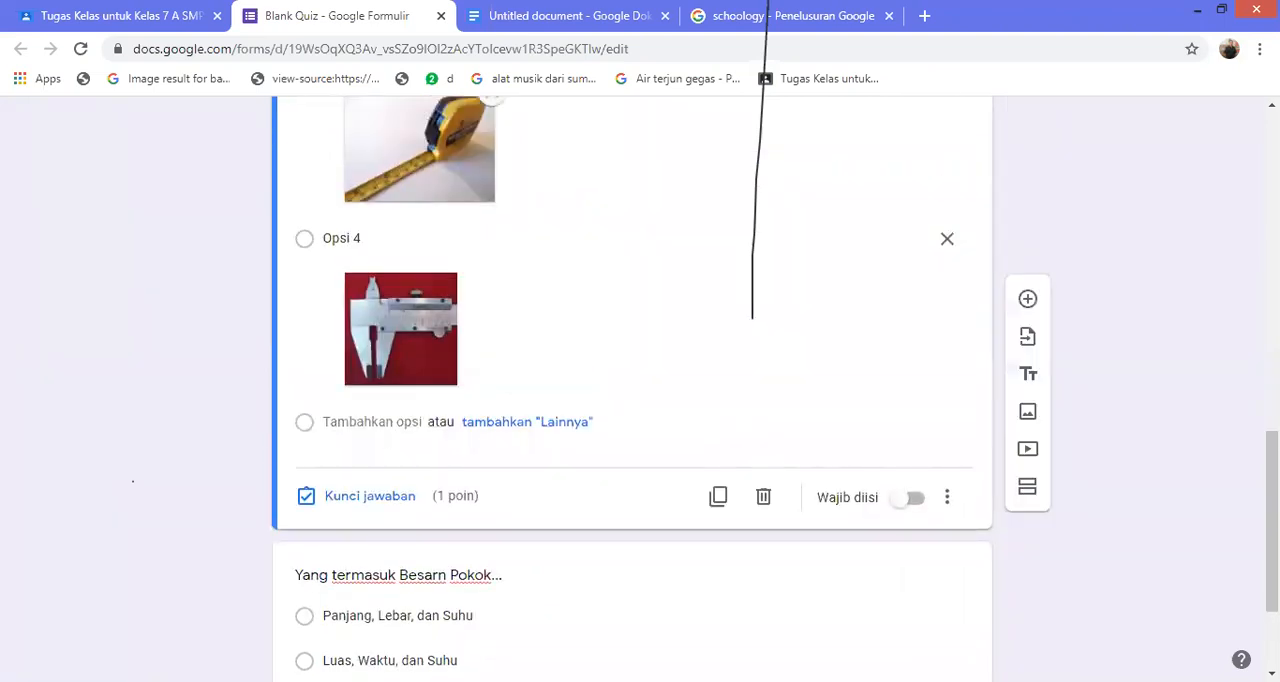
In the answer key of "Alat ukur yang paling teliti...", also mark Opsi 2, the grey caliper picture, as a correct answer
{"action": "scroll", "coordinate": [752, 318], "scroll_direction": "up", "scroll_amount": 7}
{"action": "key", "text": "ctrl+z"}
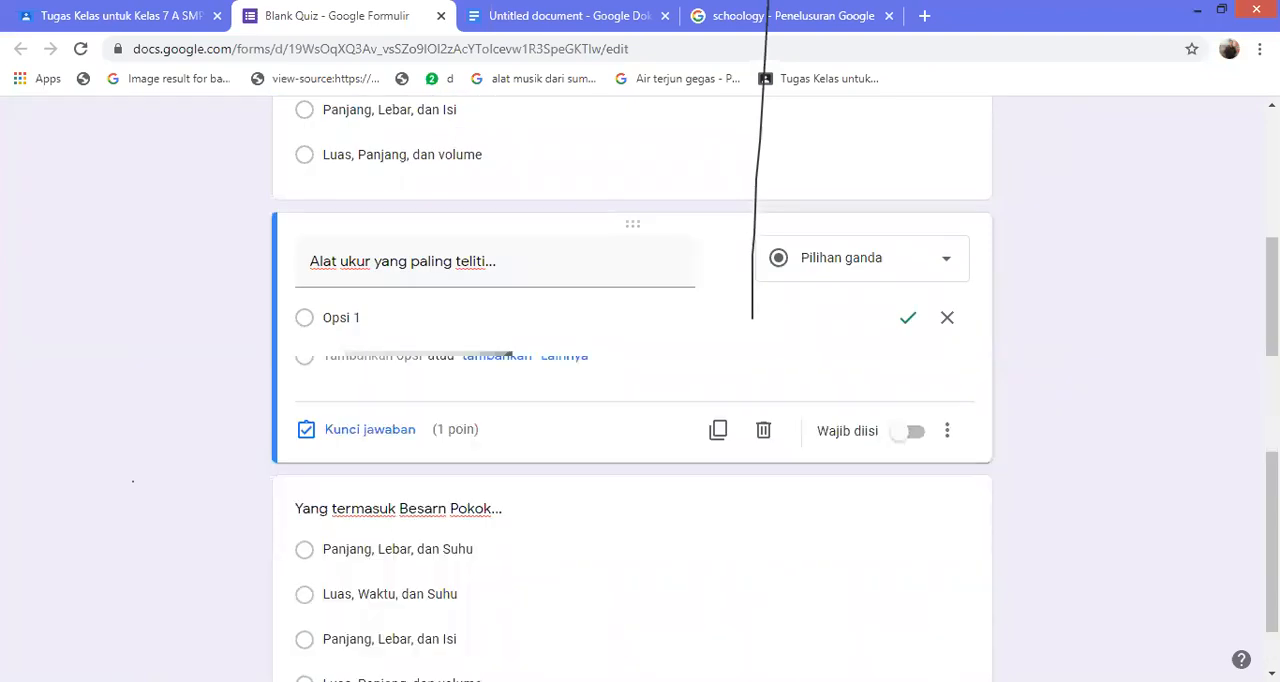
{"action": "left_click", "coordinate": [560, 530]}
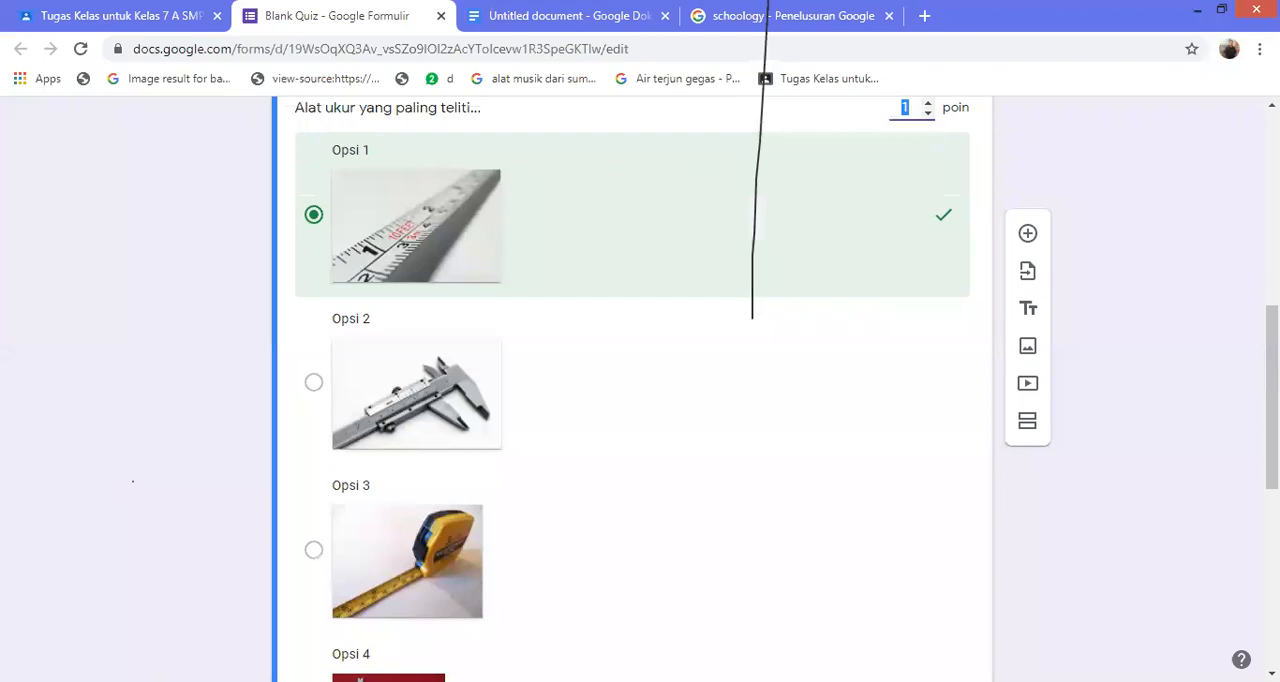
{"action": "left_click", "coordinate": [314, 382]}
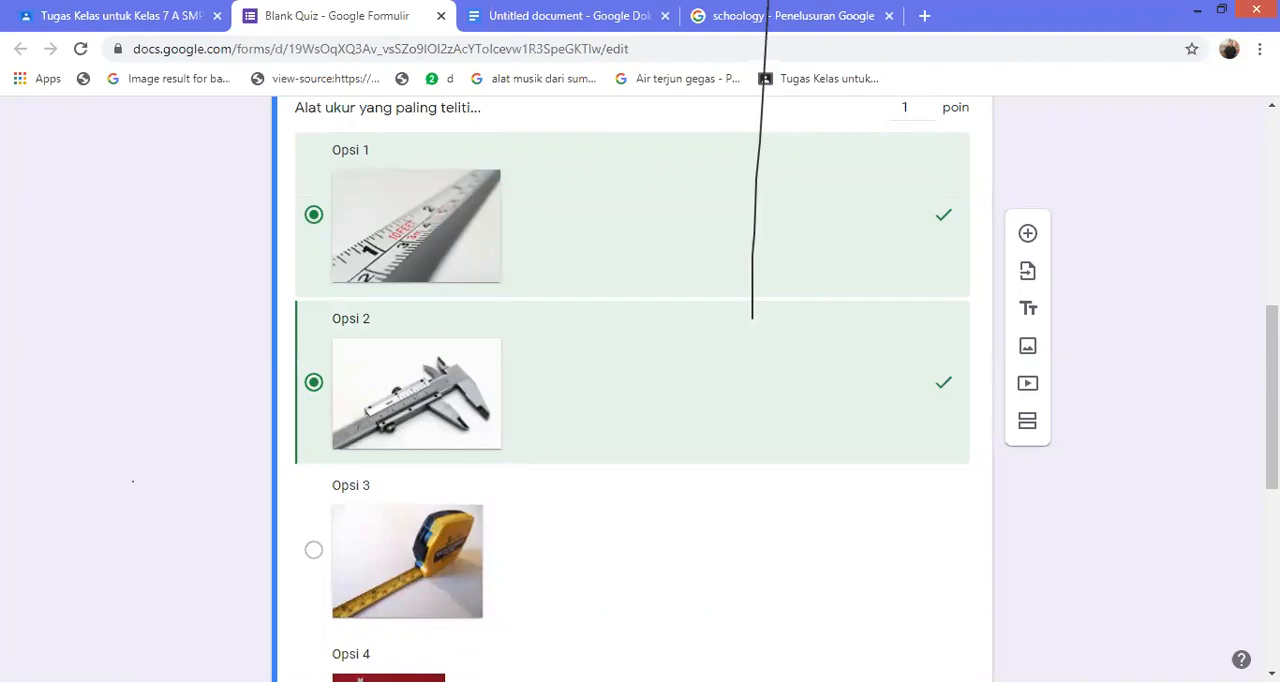
{"action": "scroll", "coordinate": [632, 400], "scroll_direction": "down", "scroll_amount": 2}
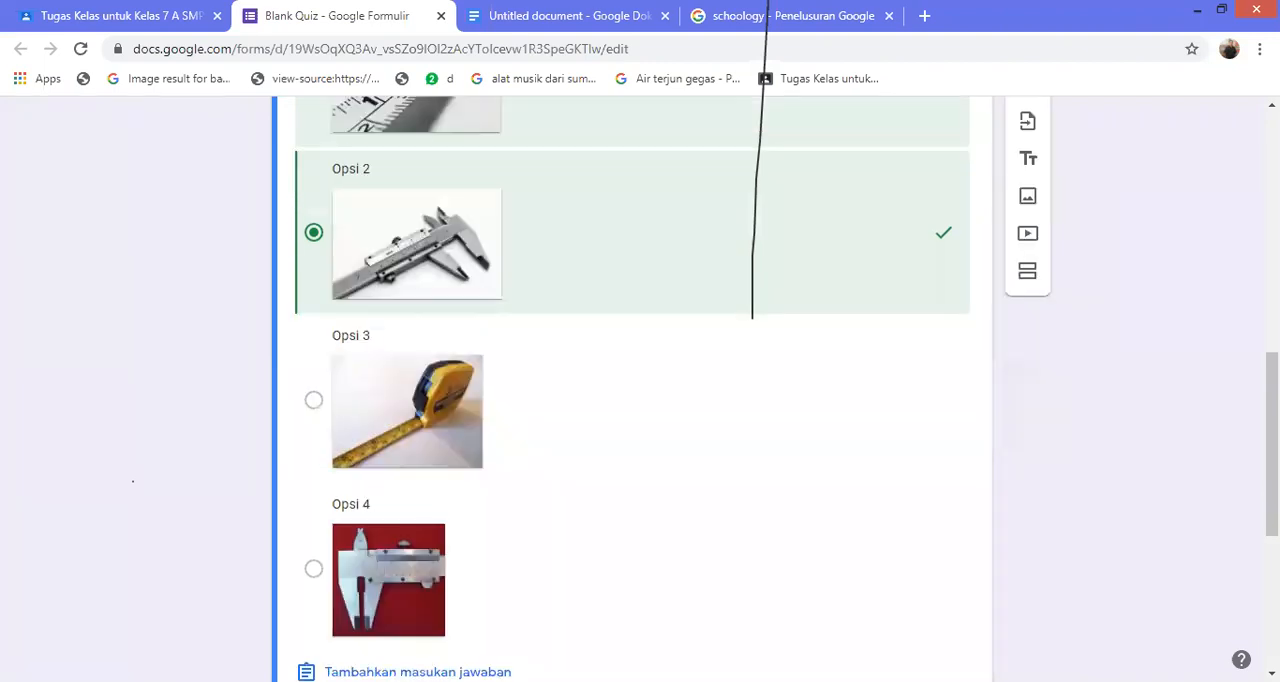
{"action": "scroll", "coordinate": [632, 400], "scroll_direction": "down", "scroll_amount": 4}
{"action": "scroll", "coordinate": [632, 400], "scroll_direction": "up", "scroll_amount": 2}
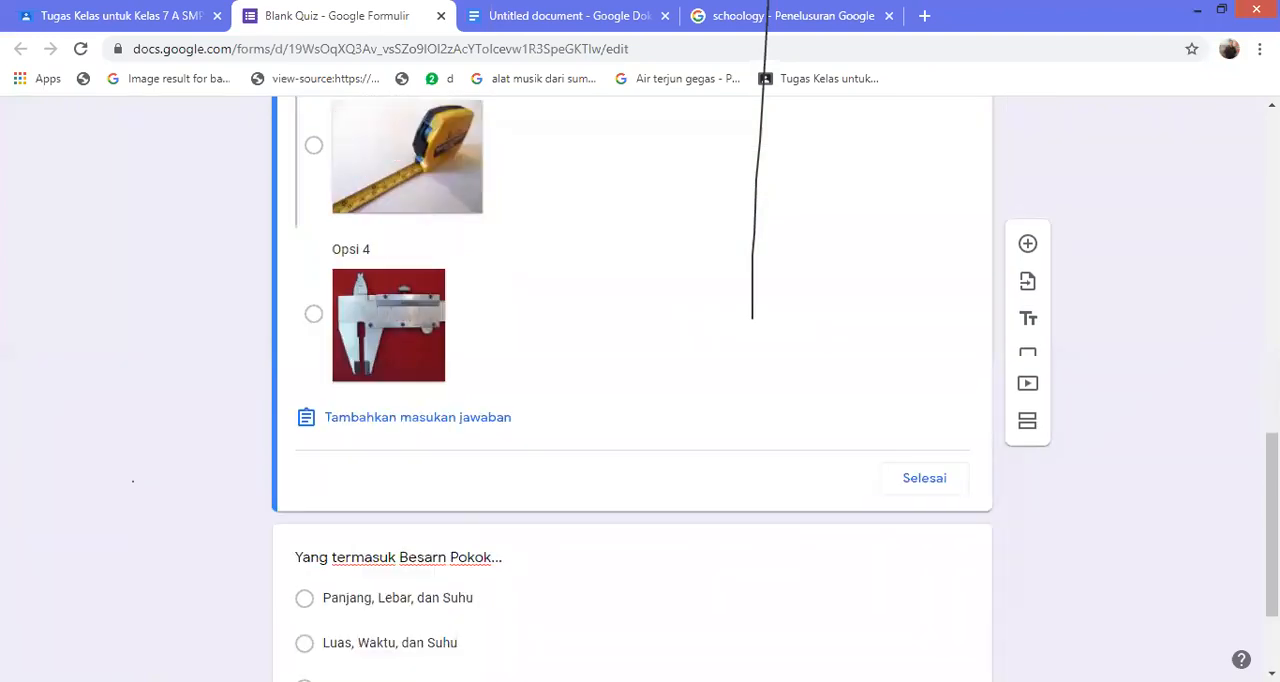
{"action": "left_click", "coordinate": [924, 478]}
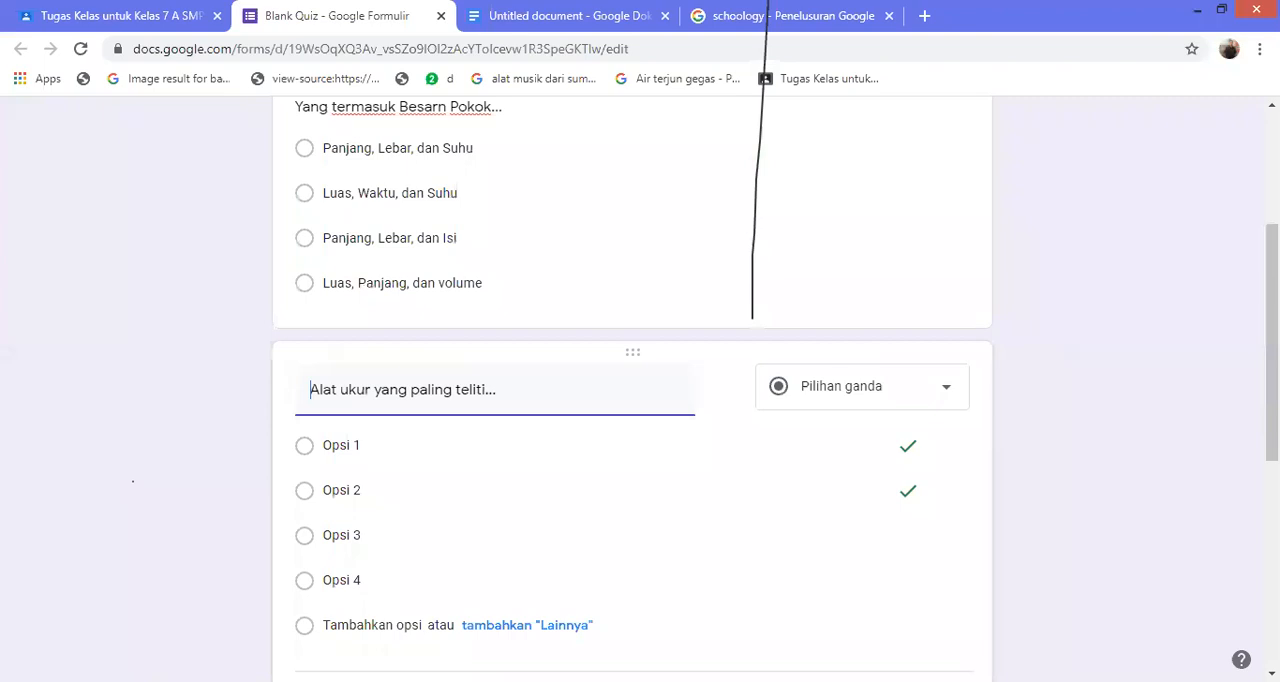
{"action": "scroll", "coordinate": [632, 400], "scroll_direction": "down", "scroll_amount": 4}
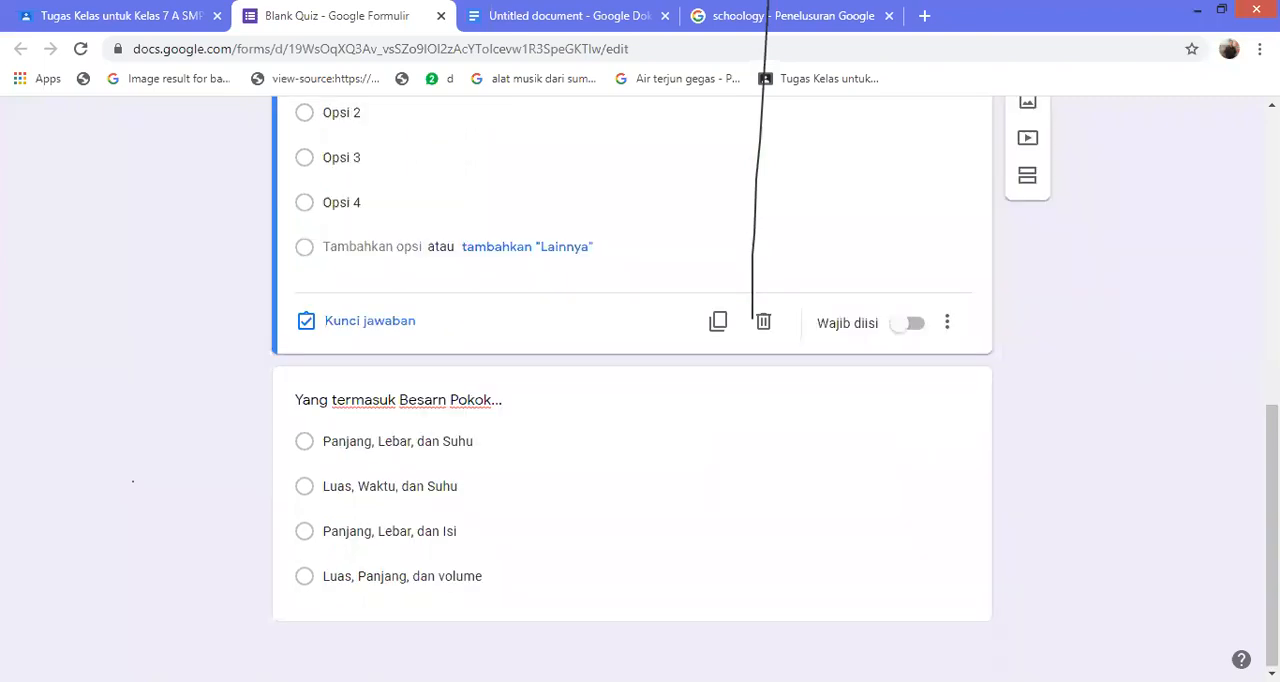
Try to send the quiz form by email without entering a recipient, and close the sending dialog
{"action": "scroll", "coordinate": [632, 400], "scroll_direction": "up", "scroll_amount": 7}
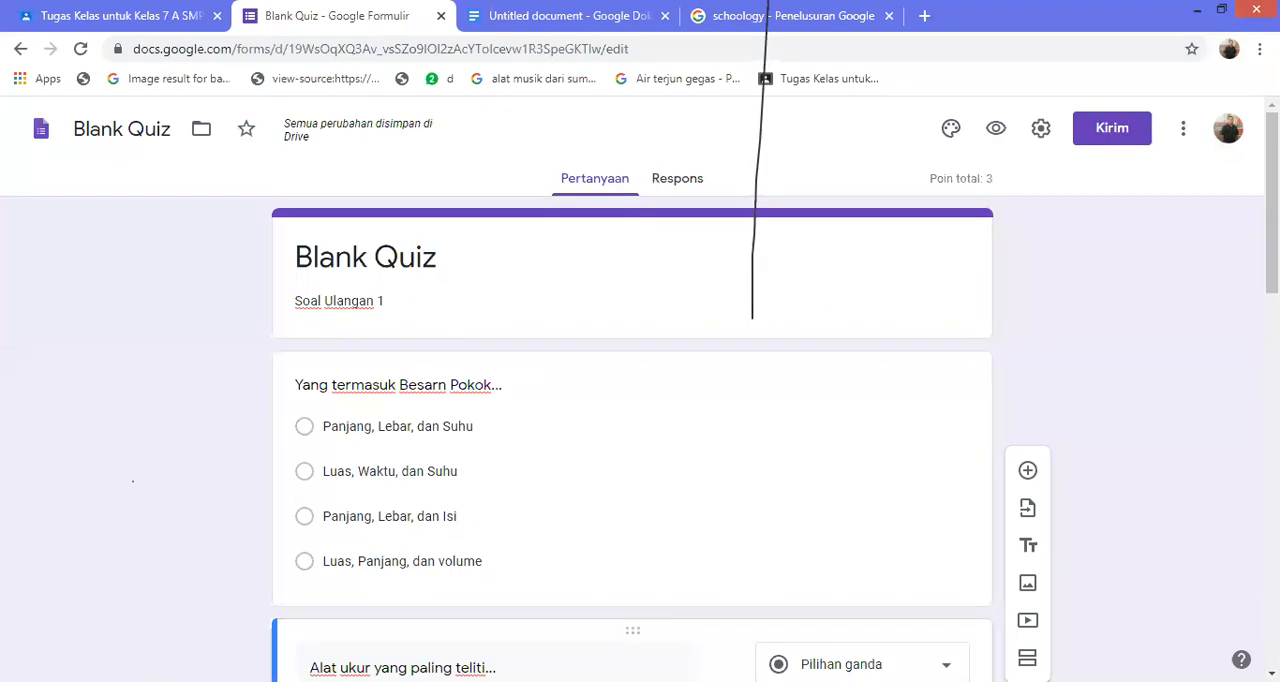
{"action": "left_click", "coordinate": [1112, 128]}
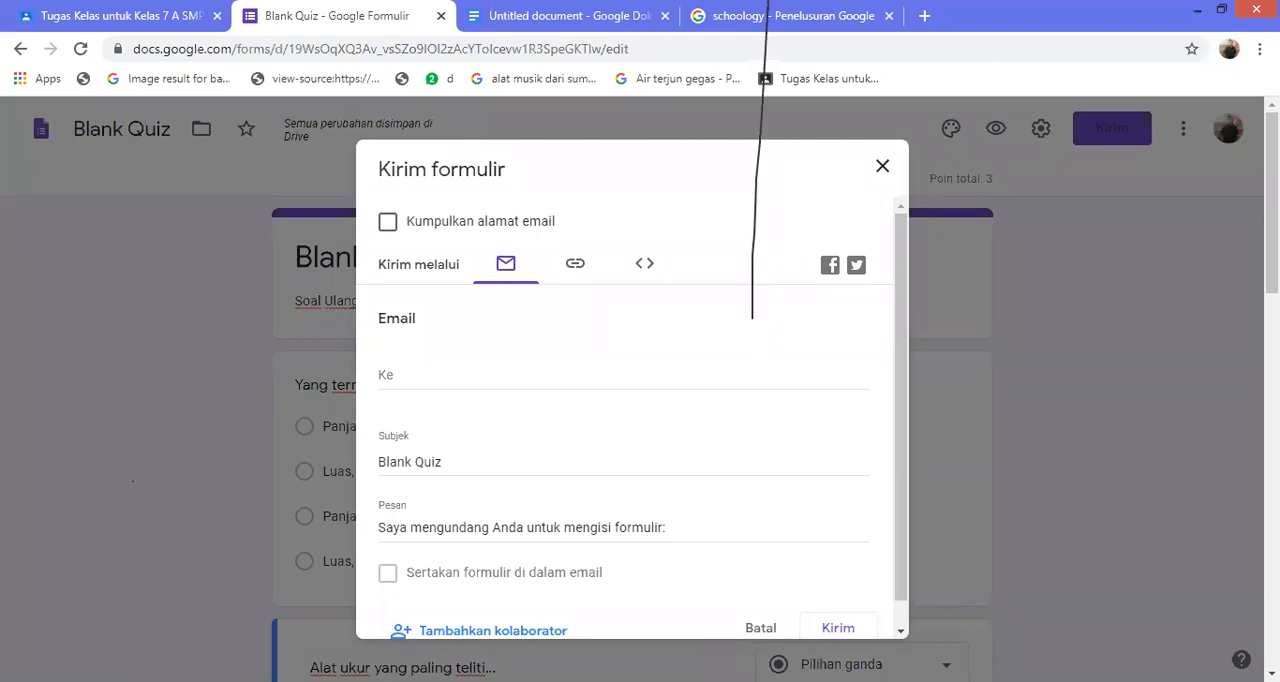
{"action": "scroll", "coordinate": [632, 418], "scroll_direction": "down", "scroll_amount": 1}
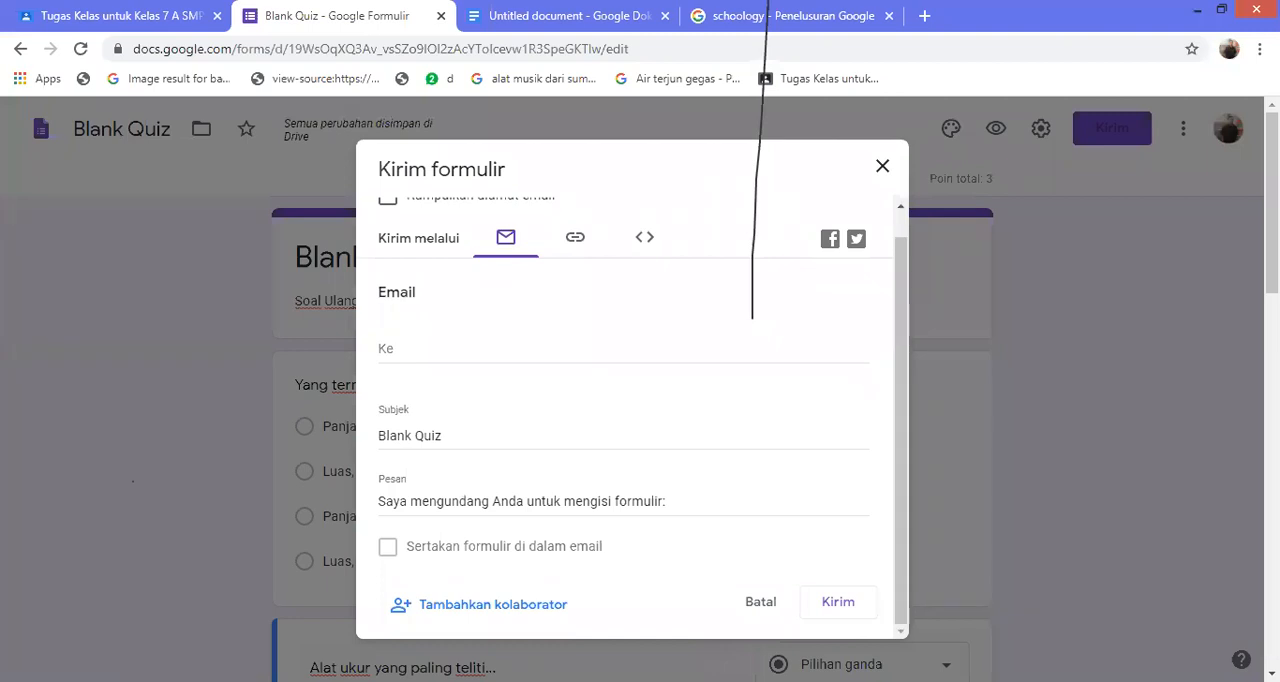
{"action": "left_click", "coordinate": [838, 602]}
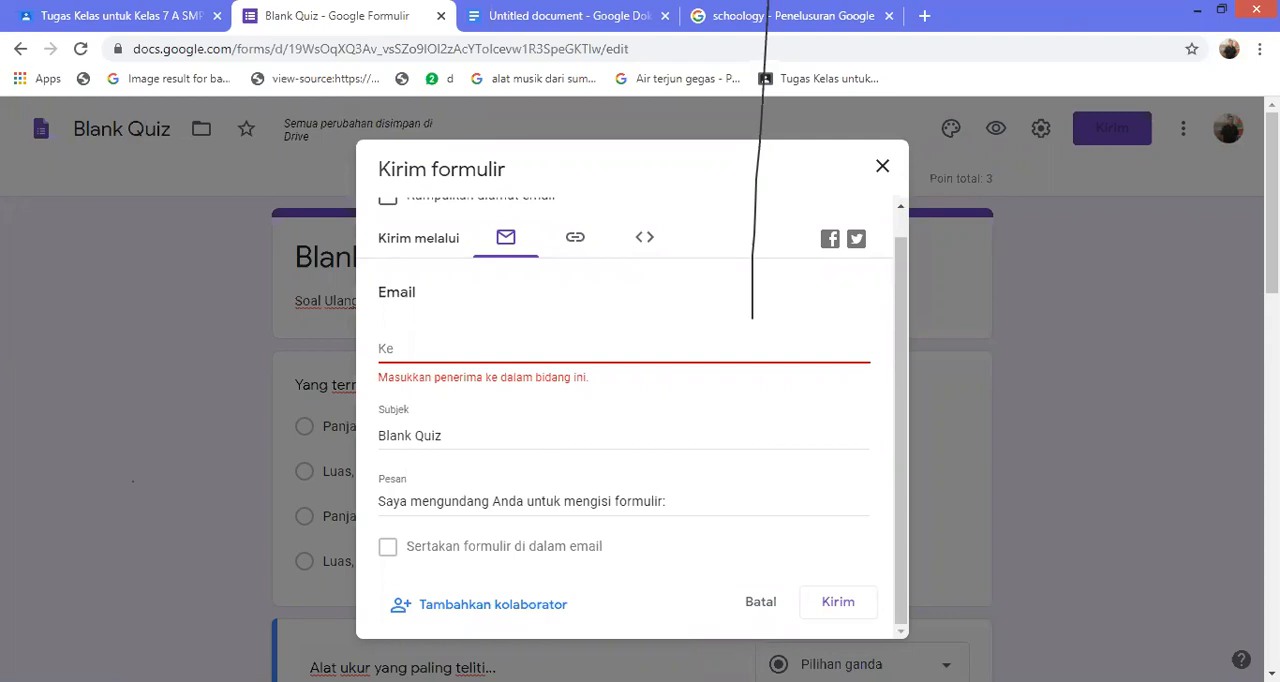
{"action": "key", "text": "Escape"}
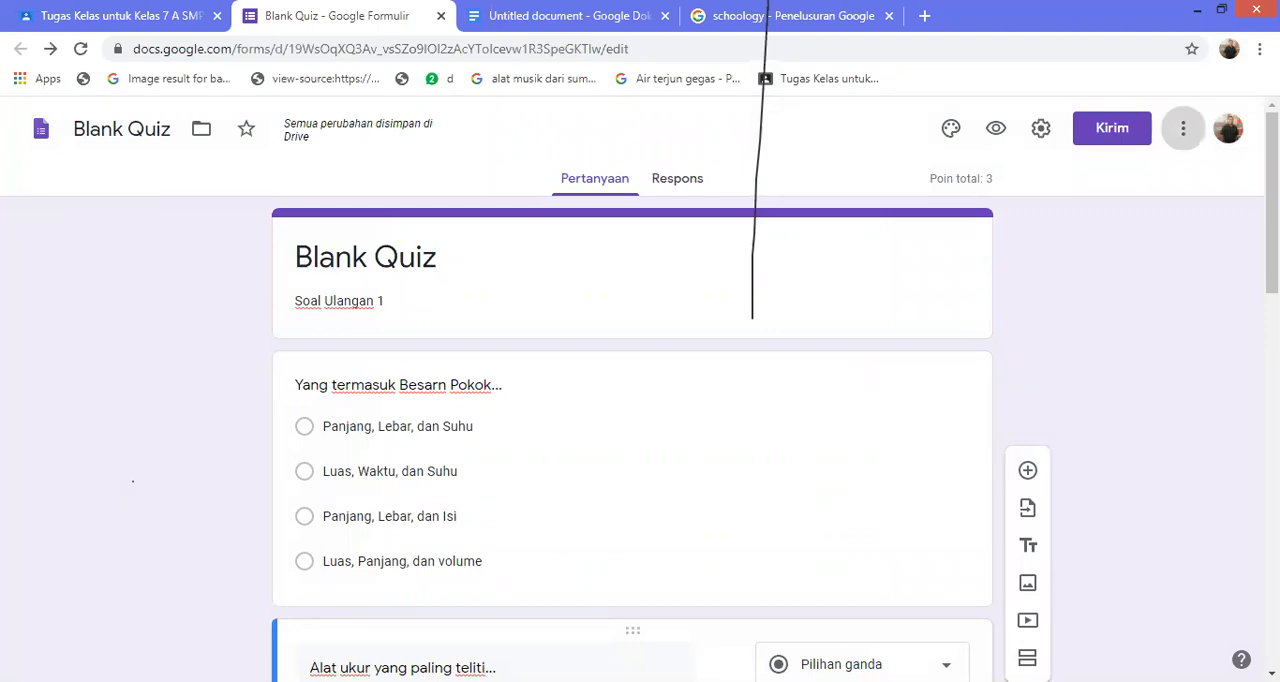
Undo the last change made to the quiz form
{"action": "left_click", "coordinate": [1183, 128]}
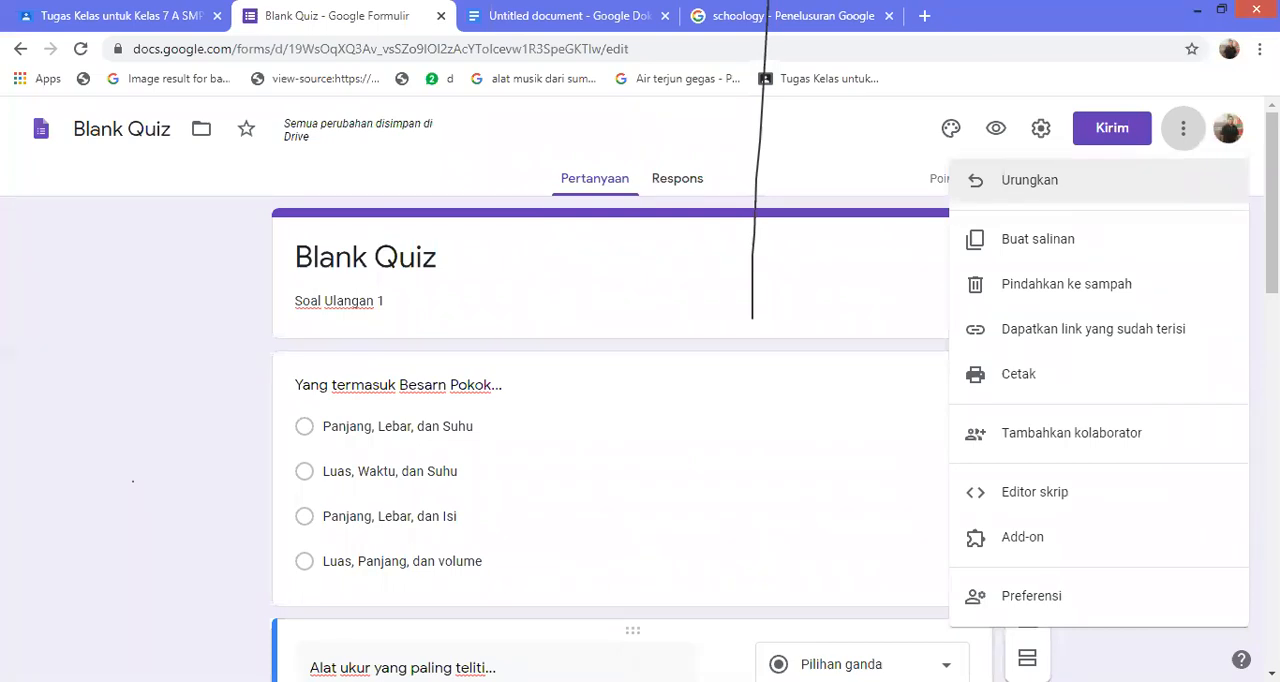
{"action": "left_click", "coordinate": [1029, 180]}
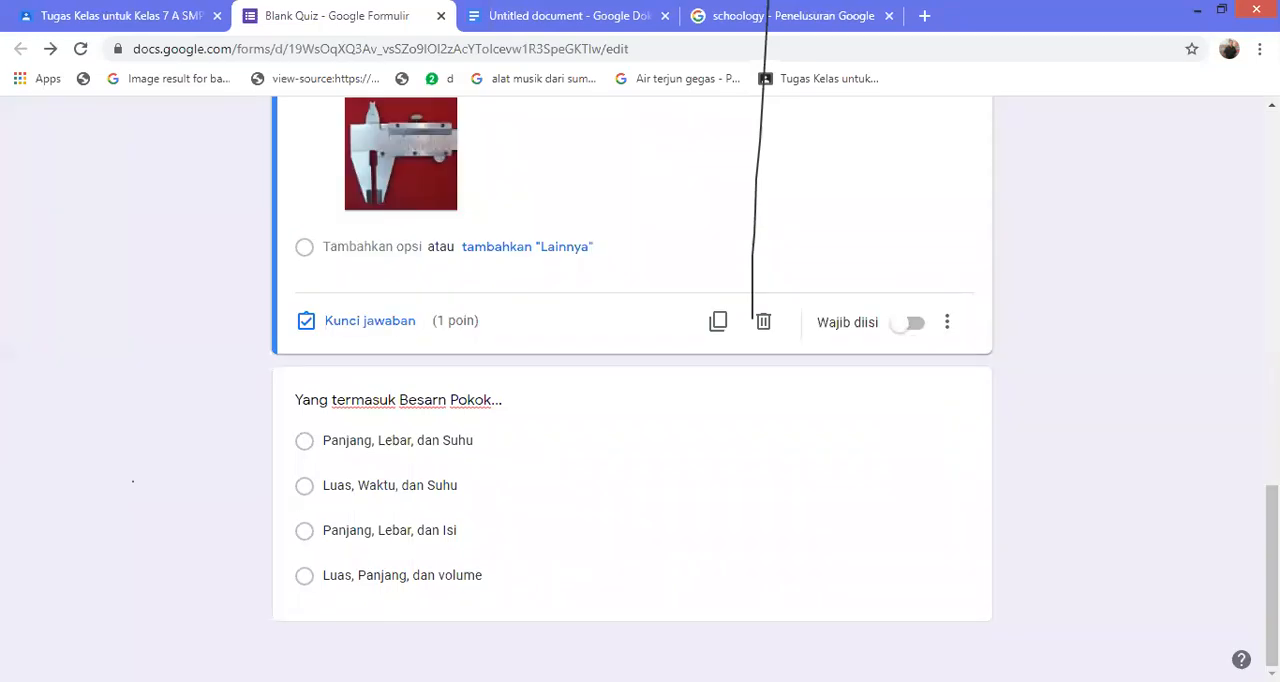
{"action": "scroll", "coordinate": [632, 390], "scroll_direction": "up", "scroll_amount": 12}
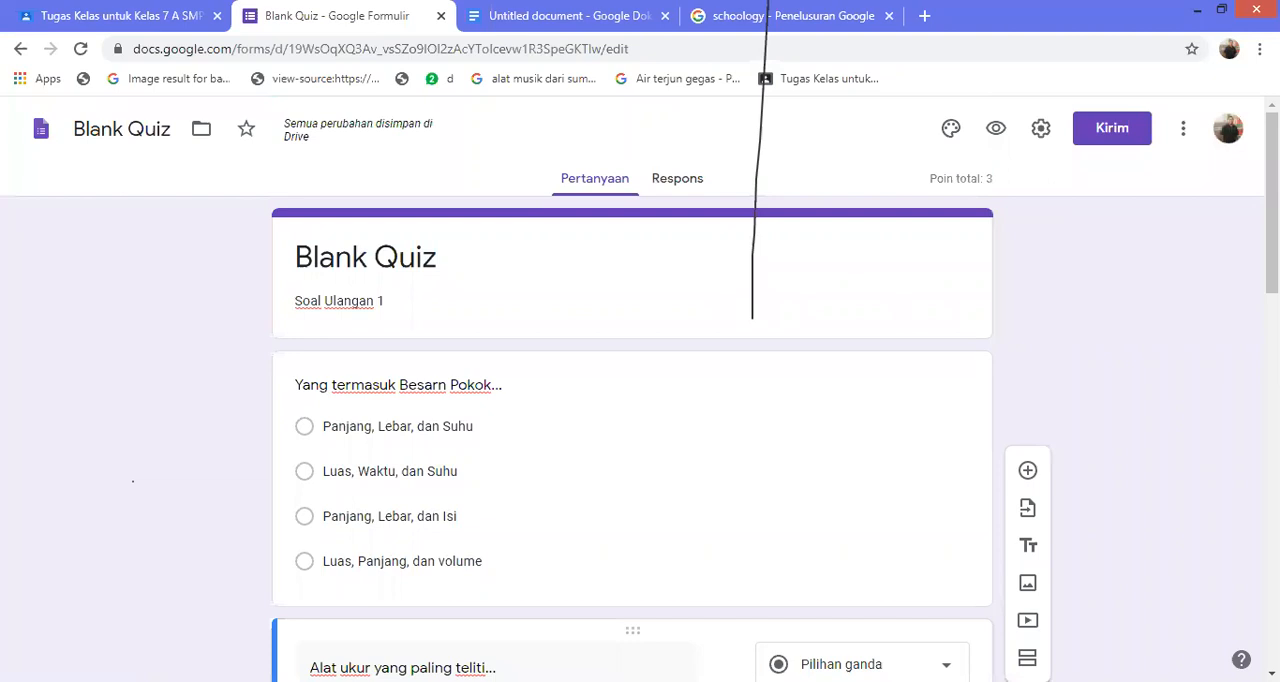
{"action": "left_click", "coordinate": [1183, 128]}
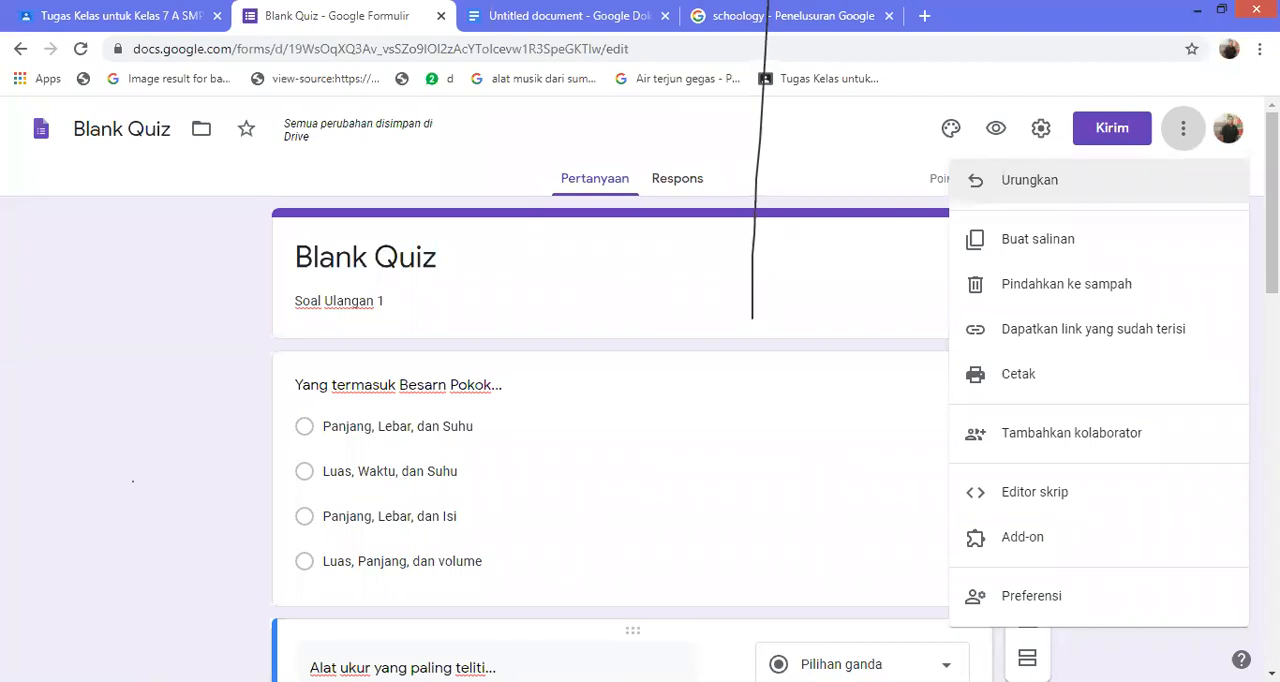
{"action": "left_click", "coordinate": [800, 296]}
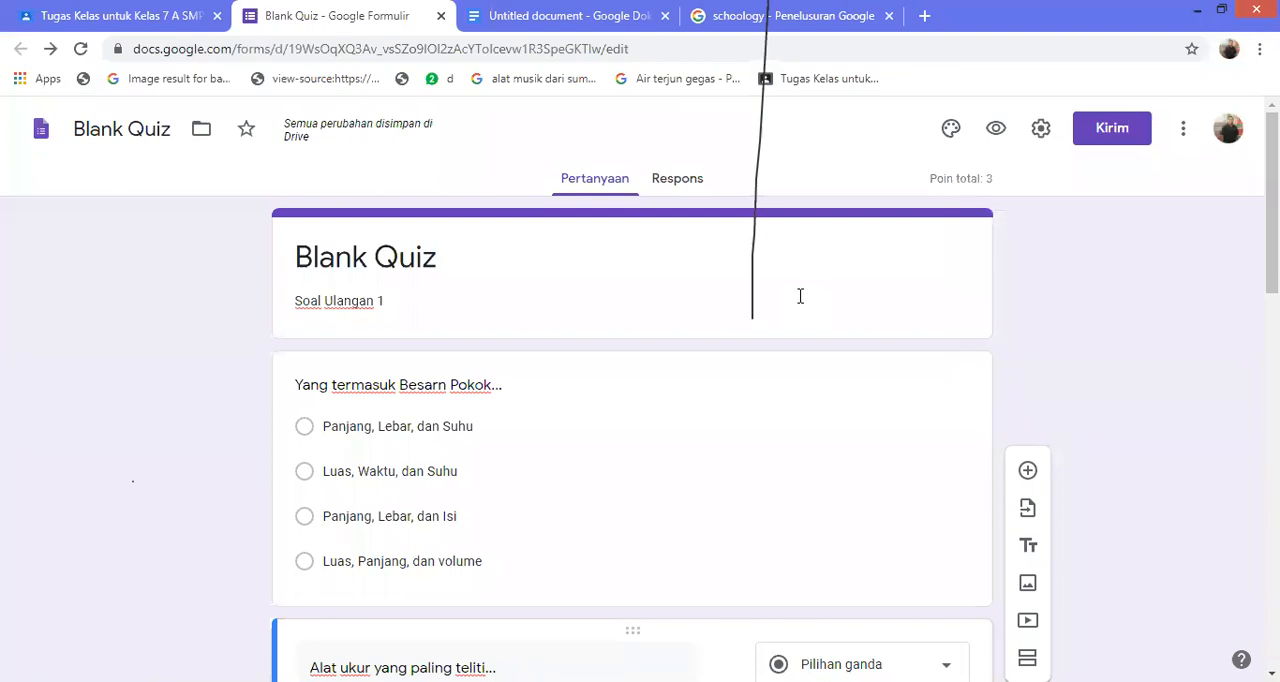
Switch to Google Classroom and view the Anggota page of Kelas 7 A
{"action": "key", "text": "ctrl+shift+Tab"}
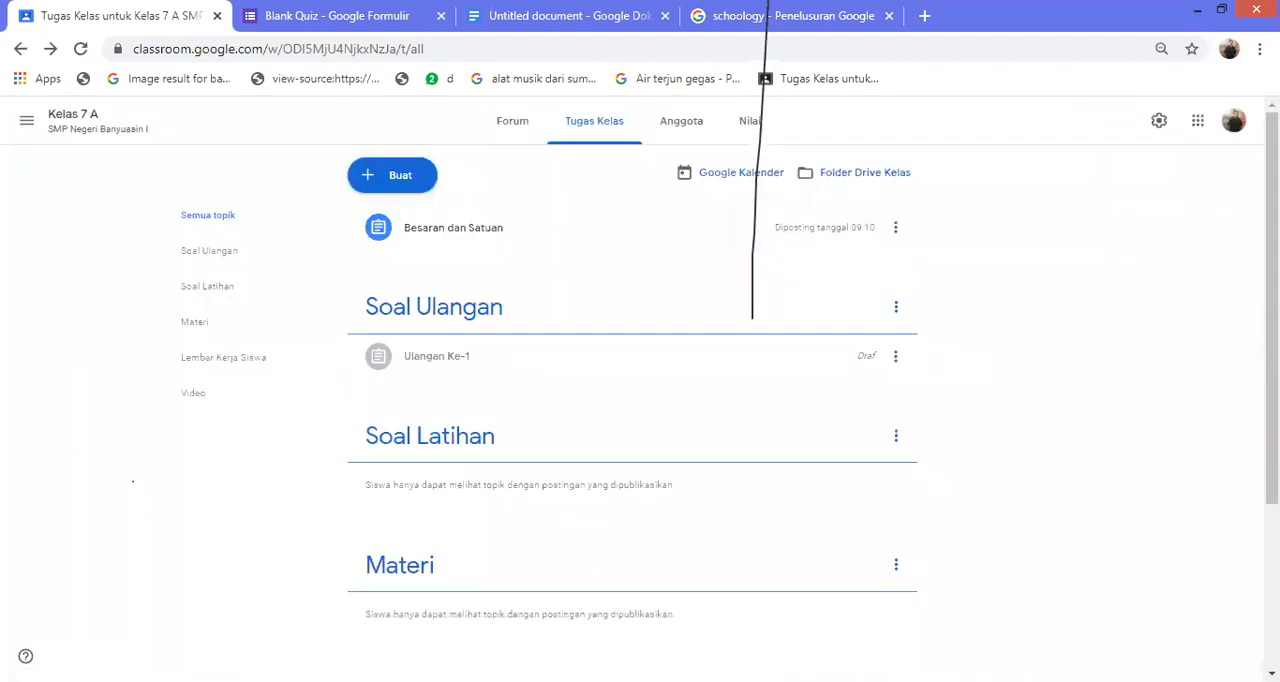
{"action": "left_click", "coordinate": [681, 121]}
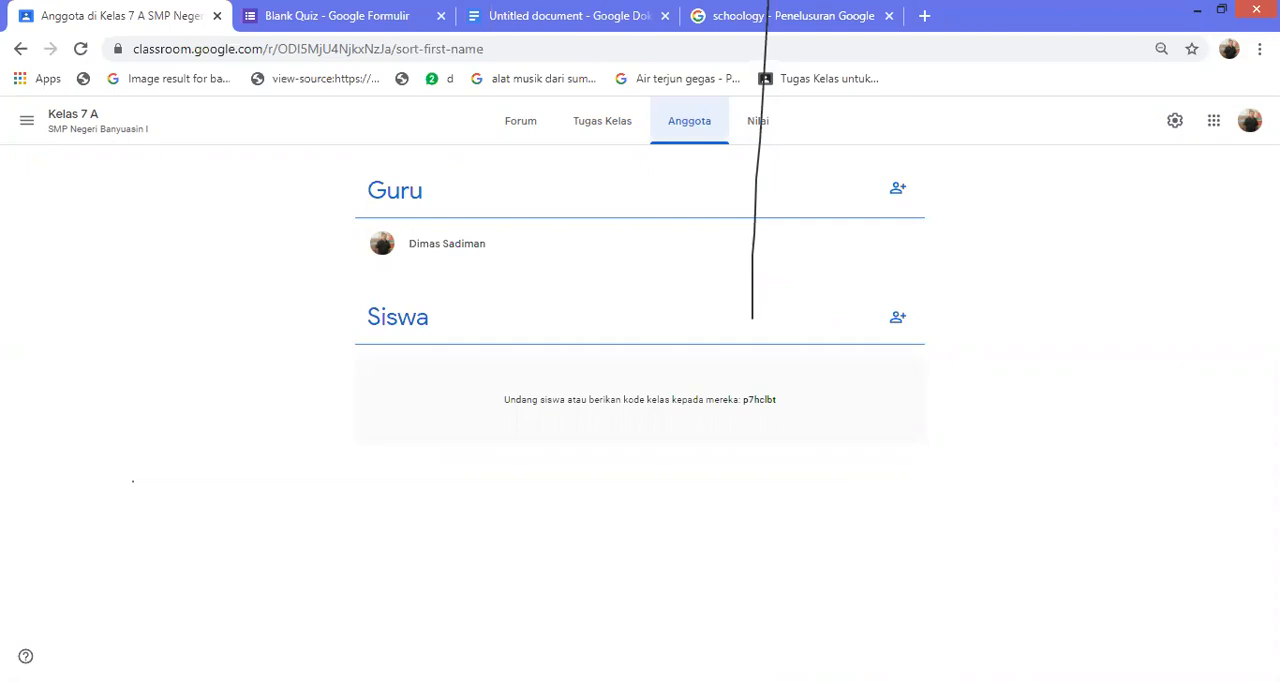
Open the class Penulisan Buku Nonfiksi, display its class code enlarged, and close the enlarged view
{"action": "left_click", "coordinate": [27, 120]}
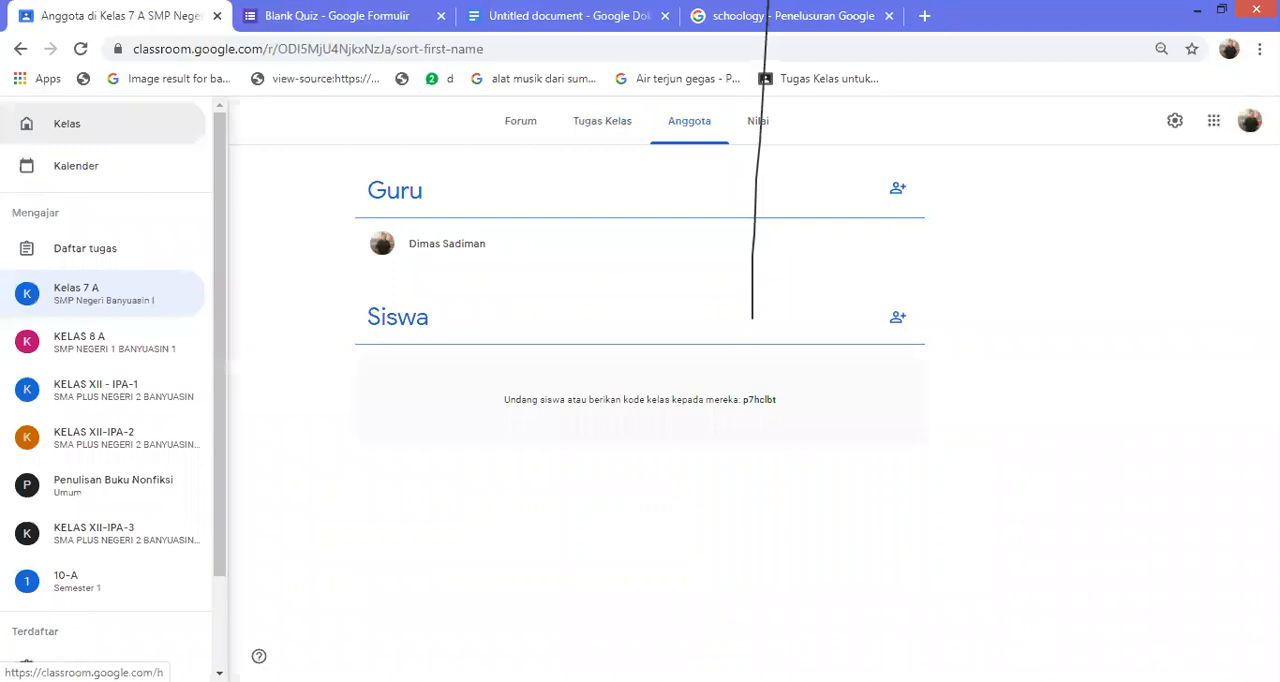
{"action": "scroll", "coordinate": [106, 400], "scroll_direction": "down", "scroll_amount": 1}
{"action": "scroll", "coordinate": [132, 481], "scroll_direction": "down", "scroll_amount": 1}
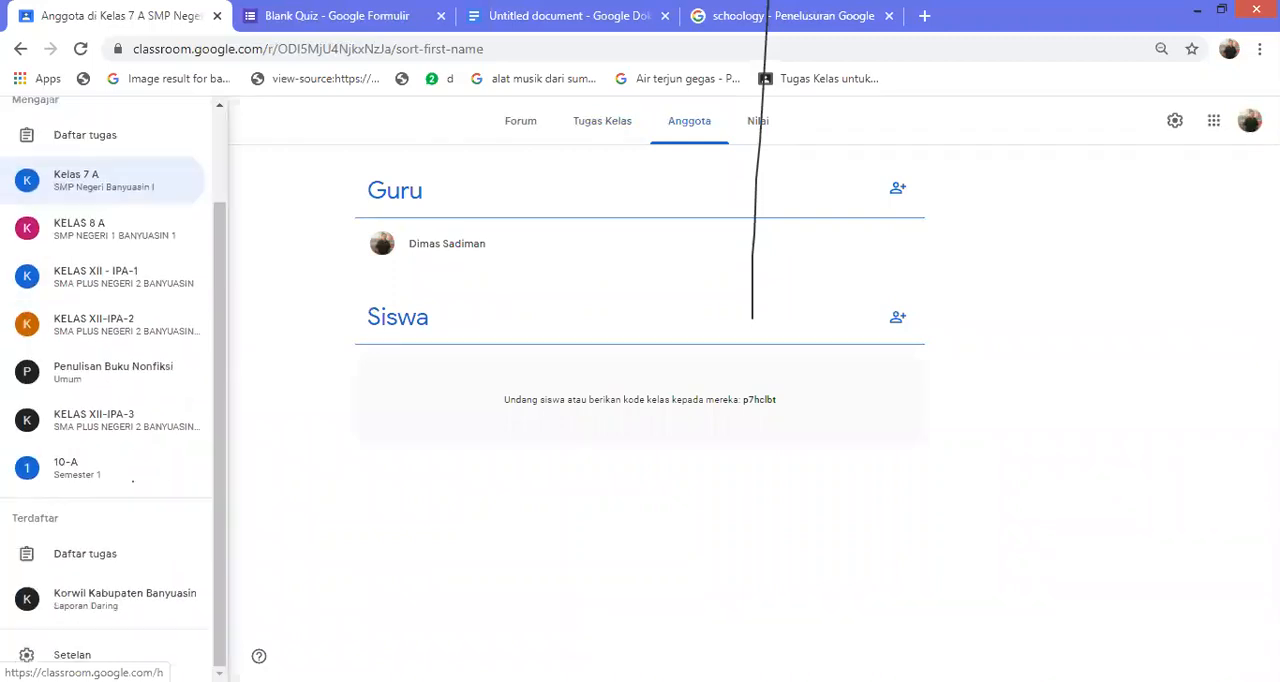
{"action": "left_click", "coordinate": [132, 481]}
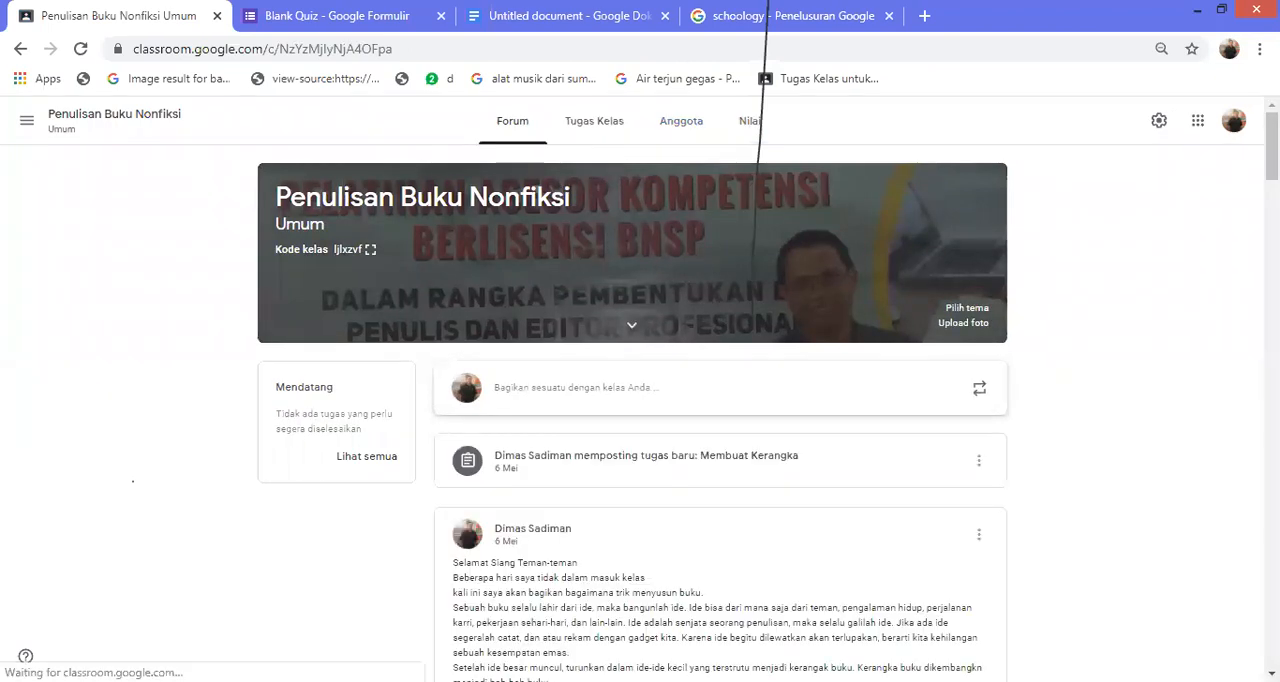
{"action": "left_click", "coordinate": [371, 250]}
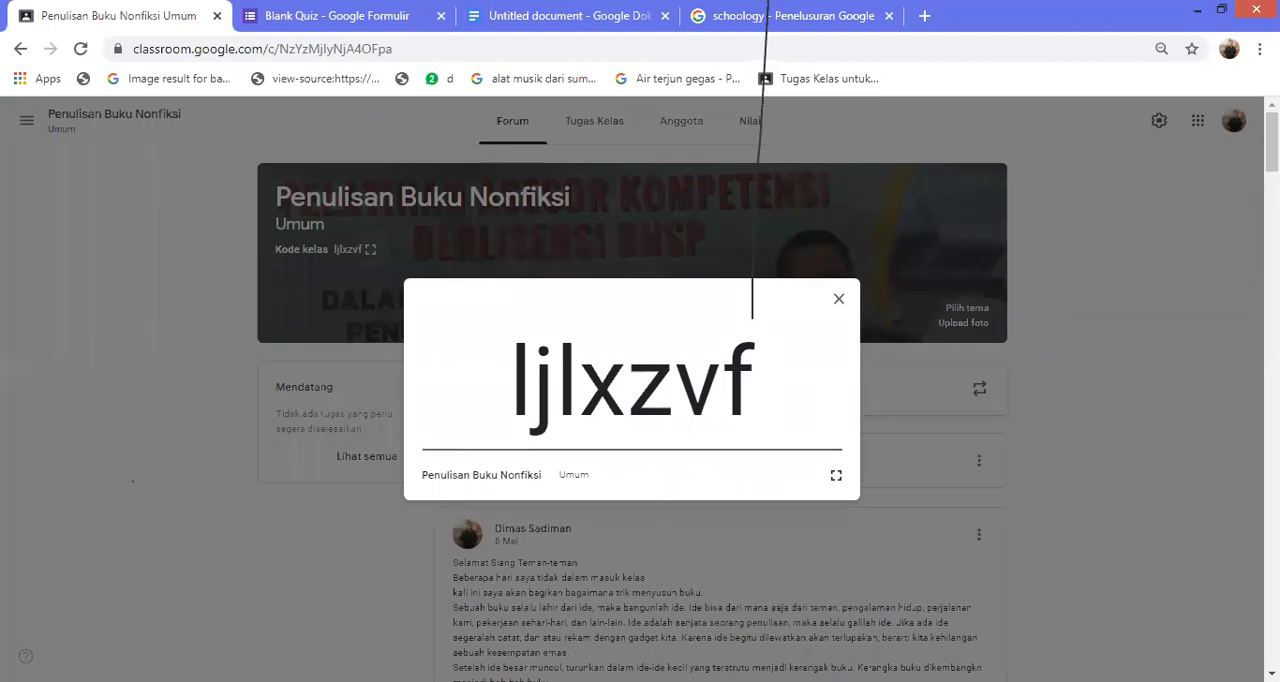
{"action": "key", "text": "Escape"}
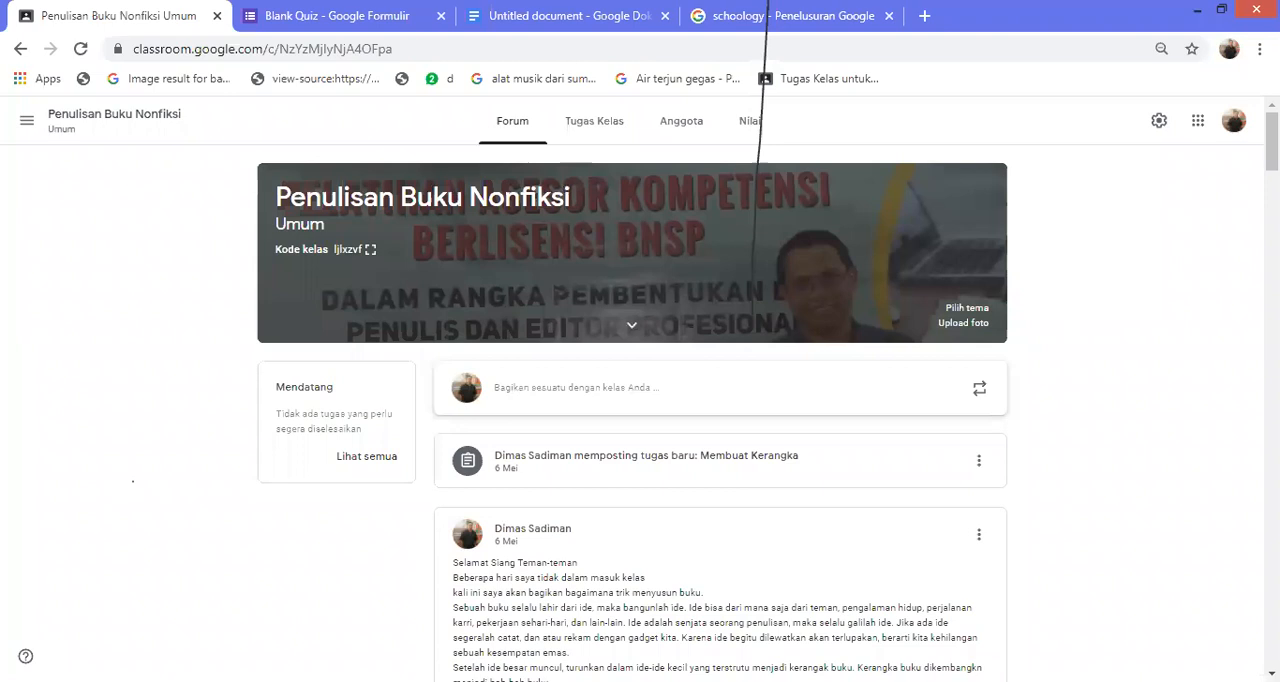
Review the full list of joined and invited students in Penulisan Buku Nonfiksi
{"action": "left_click", "coordinate": [681, 121]}
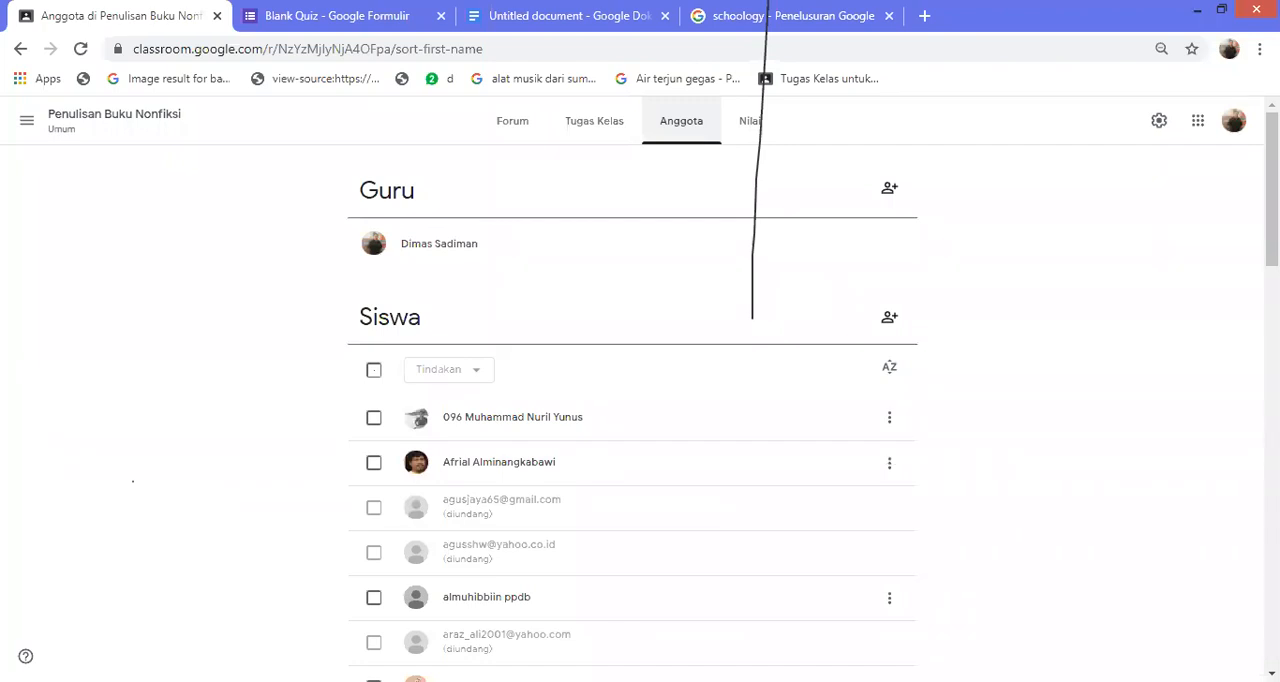
{"action": "scroll", "coordinate": [632, 420], "scroll_direction": "down", "scroll_amount": 4}
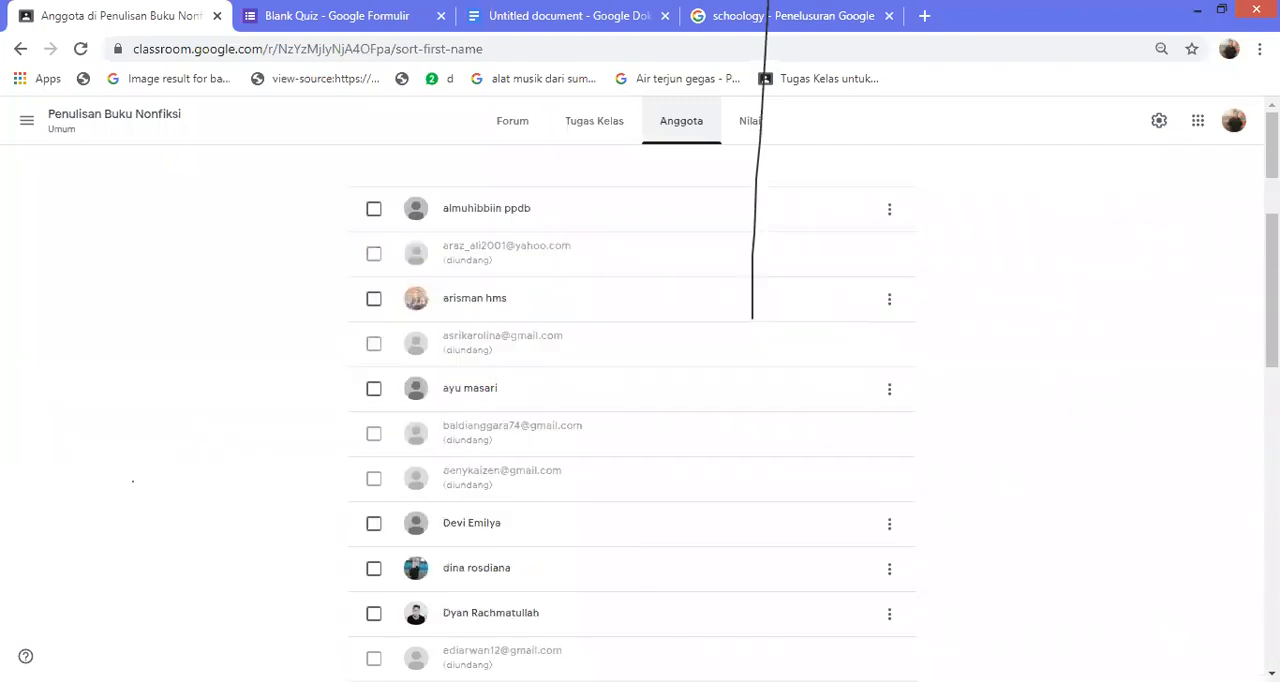
{"action": "scroll", "coordinate": [632, 420], "scroll_direction": "down", "scroll_amount": 7}
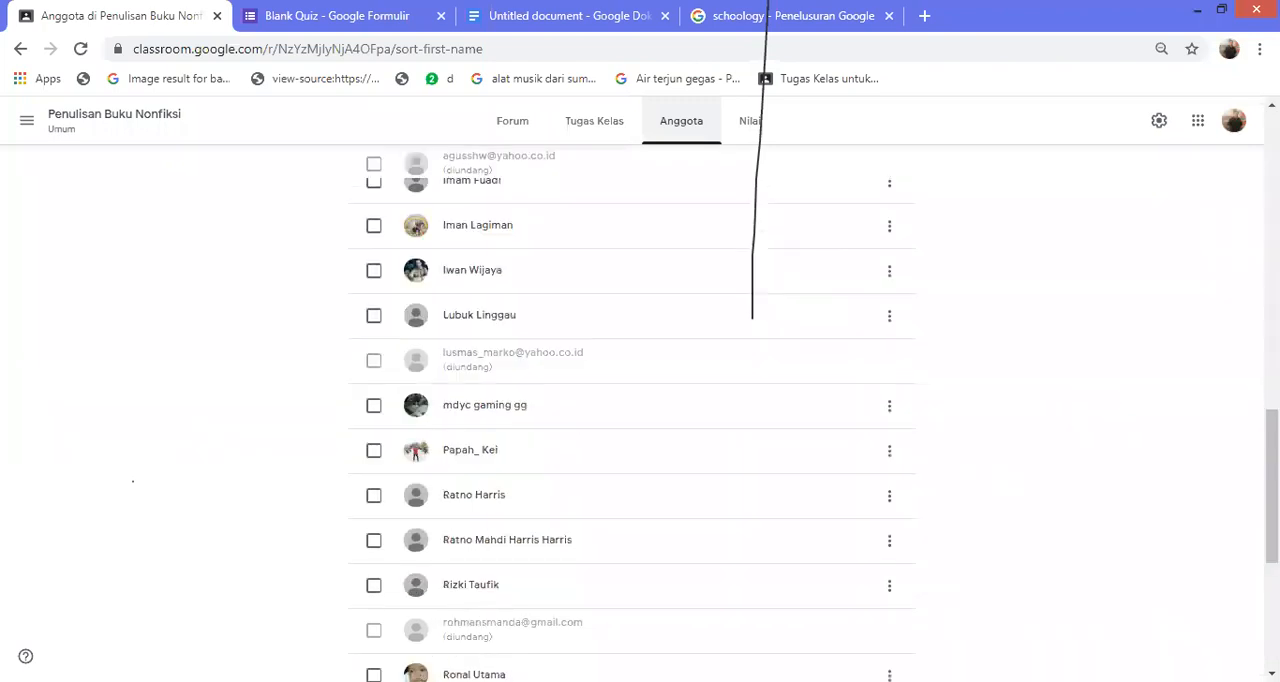
{"action": "scroll", "coordinate": [632, 420], "scroll_direction": "down", "scroll_amount": 4}
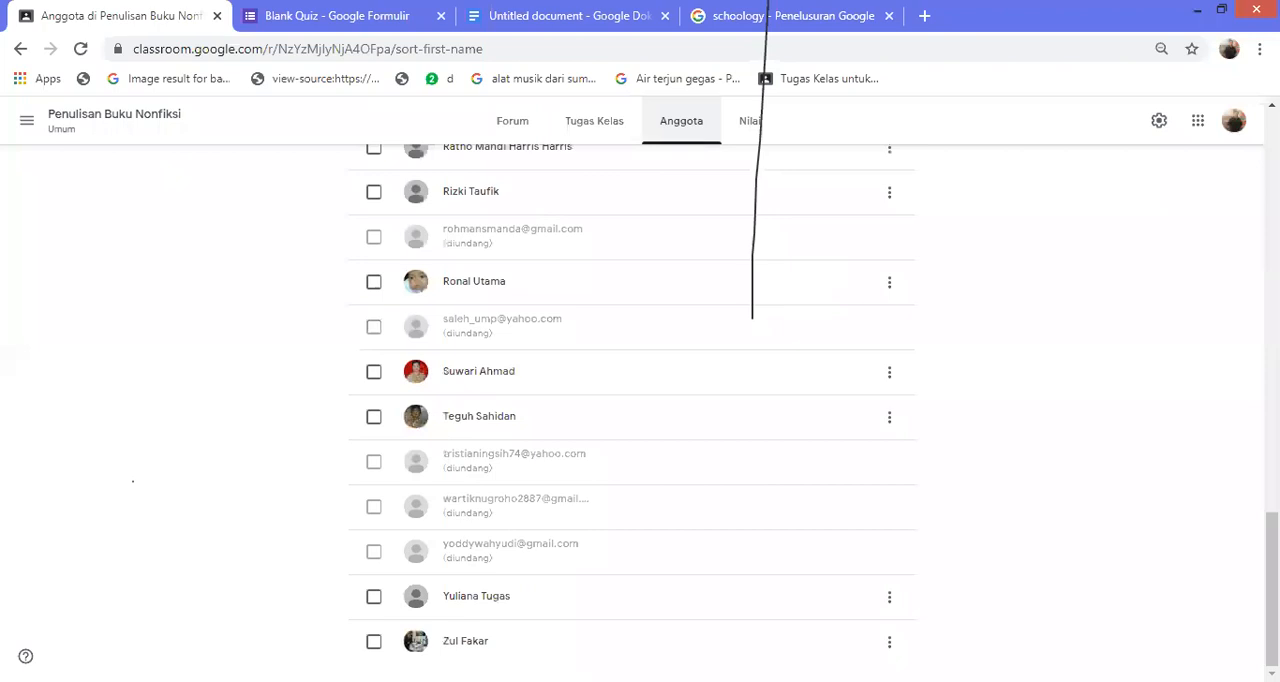
{"action": "scroll", "coordinate": [632, 420], "scroll_direction": "up", "scroll_amount": 13}
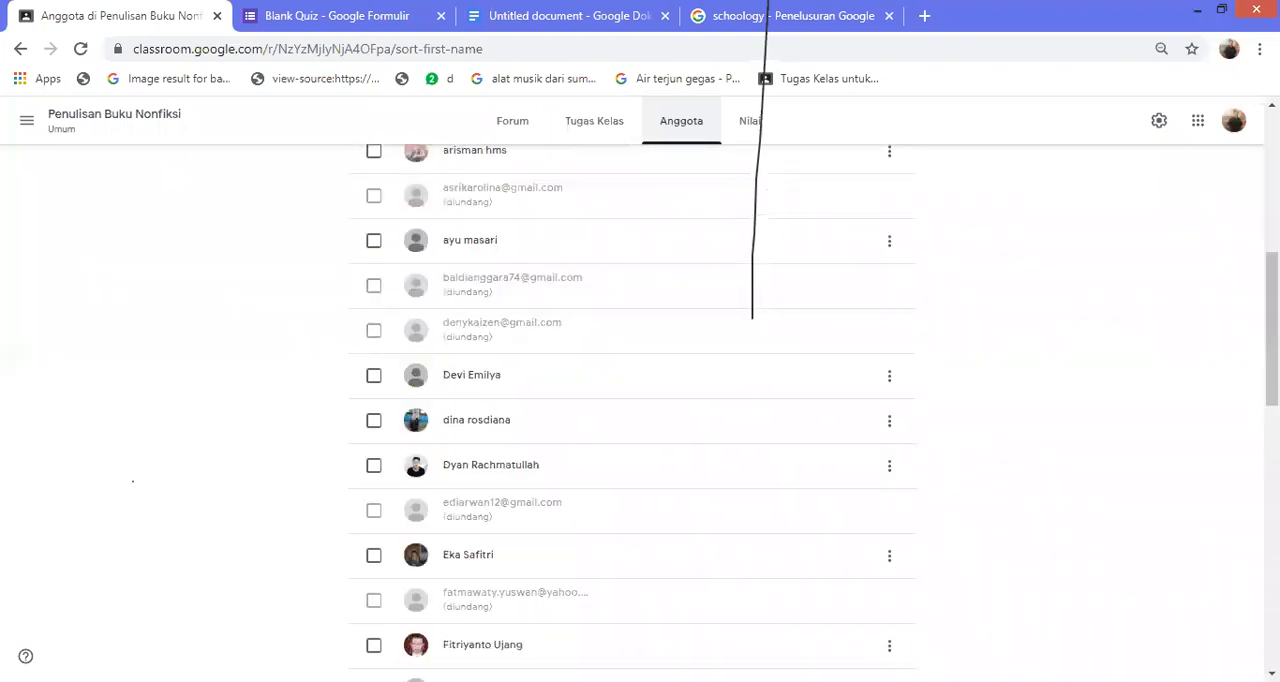
{"action": "scroll", "coordinate": [632, 420], "scroll_direction": "up", "scroll_amount": 2}
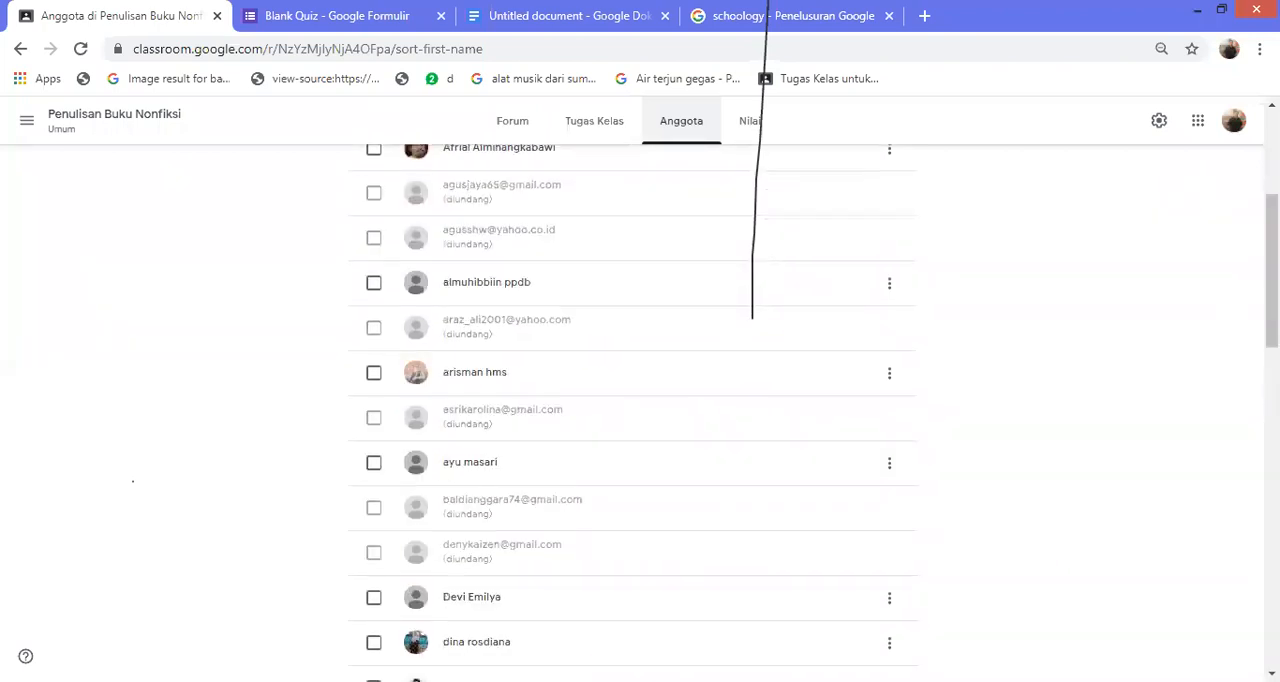
{"action": "scroll", "coordinate": [632, 420], "scroll_direction": "up", "scroll_amount": 3}
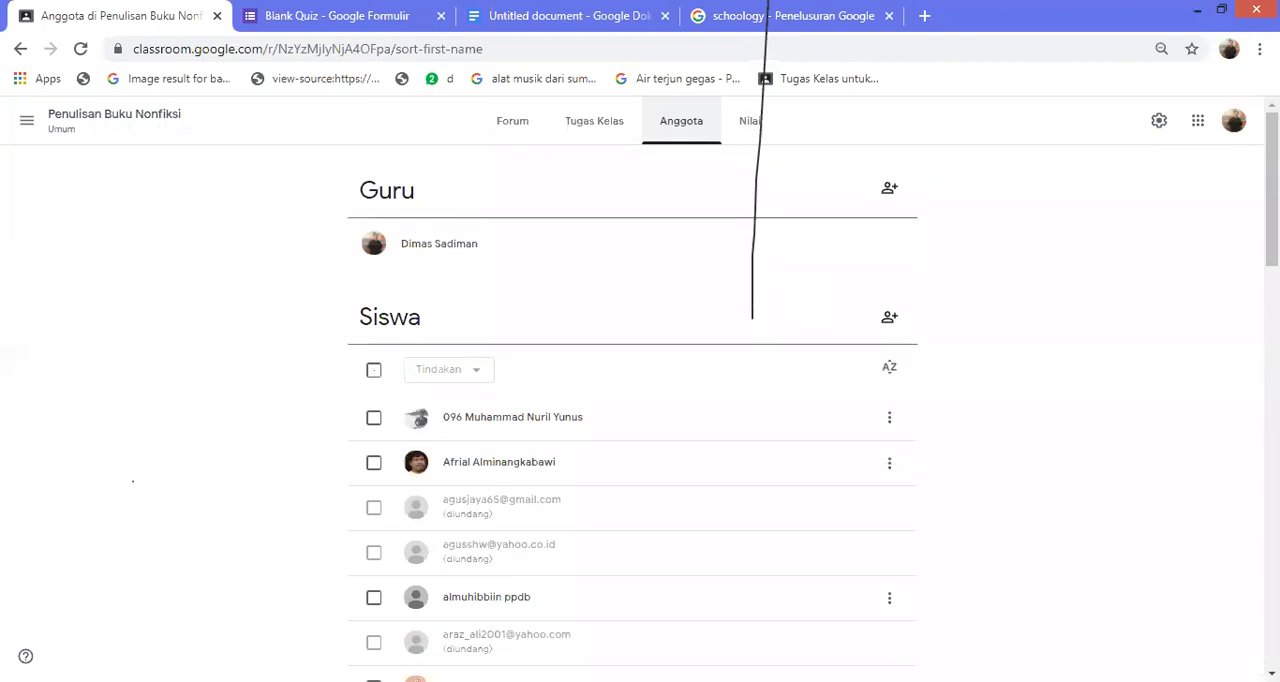
Examine the gradebook of Penulisan Buku Nonfiksi for each student's assignment grades
{"action": "left_click", "coordinate": [750, 120]}
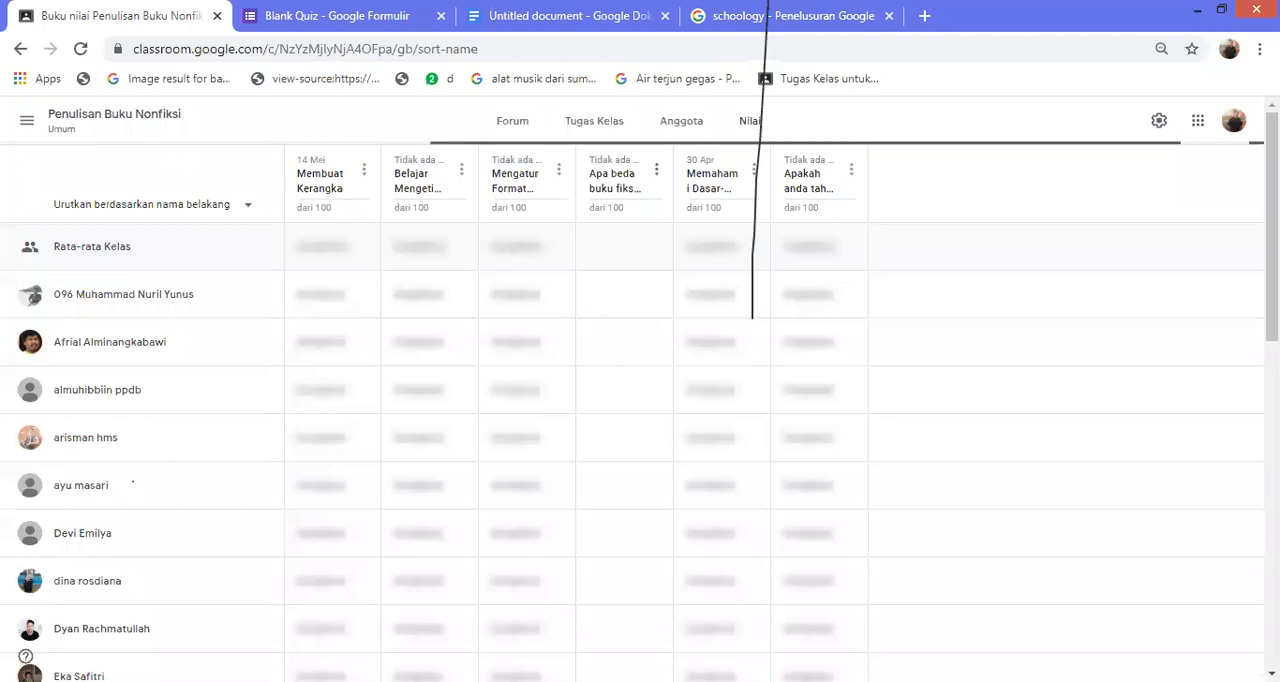
{"action": "scroll", "coordinate": [640, 450], "scroll_direction": "down", "scroll_amount": 3}
{"action": "scroll", "coordinate": [640, 450], "scroll_direction": "up", "scroll_amount": 3}
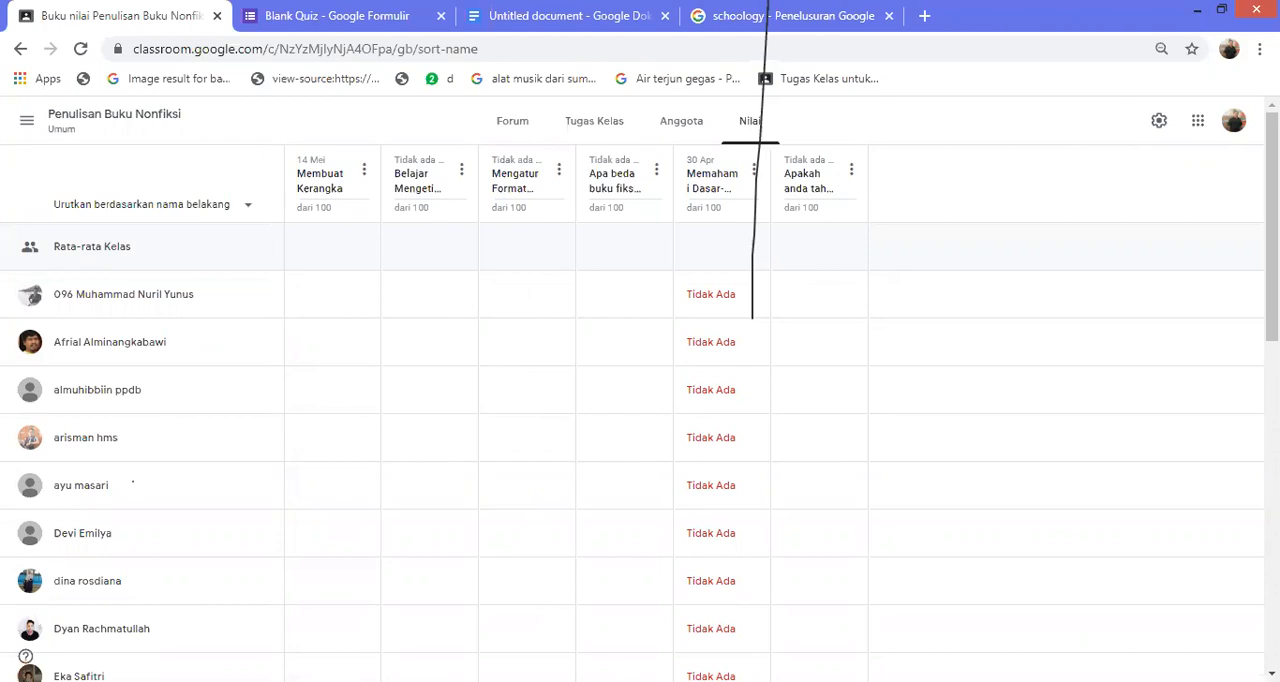
{"action": "scroll", "coordinate": [133, 483], "scroll_direction": "down", "scroll_amount": 6}
{"action": "scroll", "coordinate": [133, 480], "scroll_direction": "down", "scroll_amount": 1}
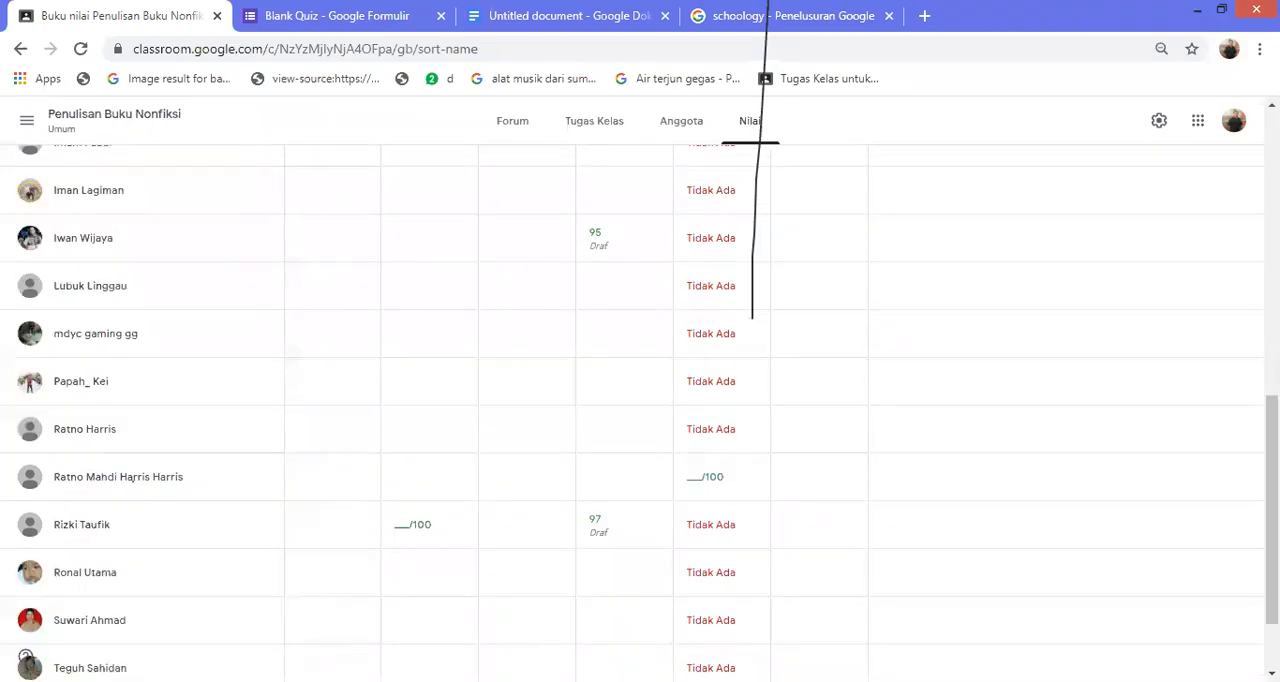
{"action": "scroll", "coordinate": [134, 478], "scroll_direction": "down", "scroll_amount": 1}
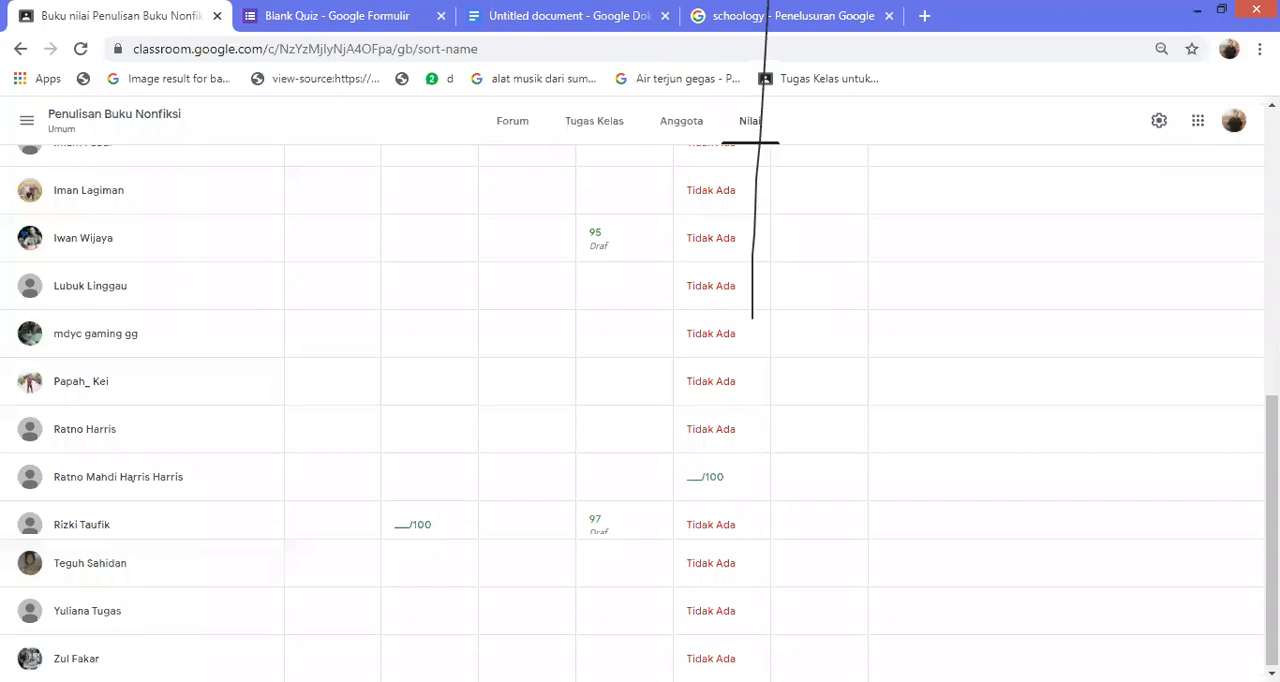
Look at the actions available for the ungraded Belajar Mengeti… submission in the gradebook without choosing one
{"action": "scroll", "coordinate": [133, 478], "scroll_direction": "down", "scroll_amount": 1}
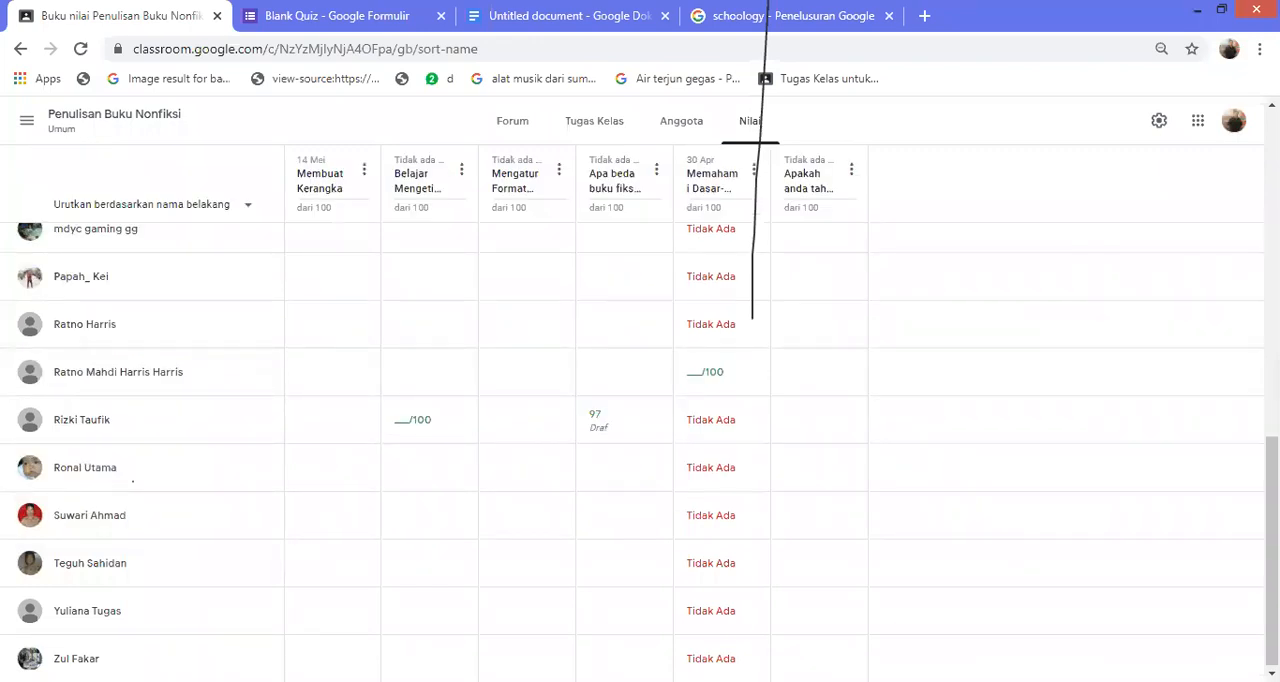
{"action": "left_click", "coordinate": [413, 420]}
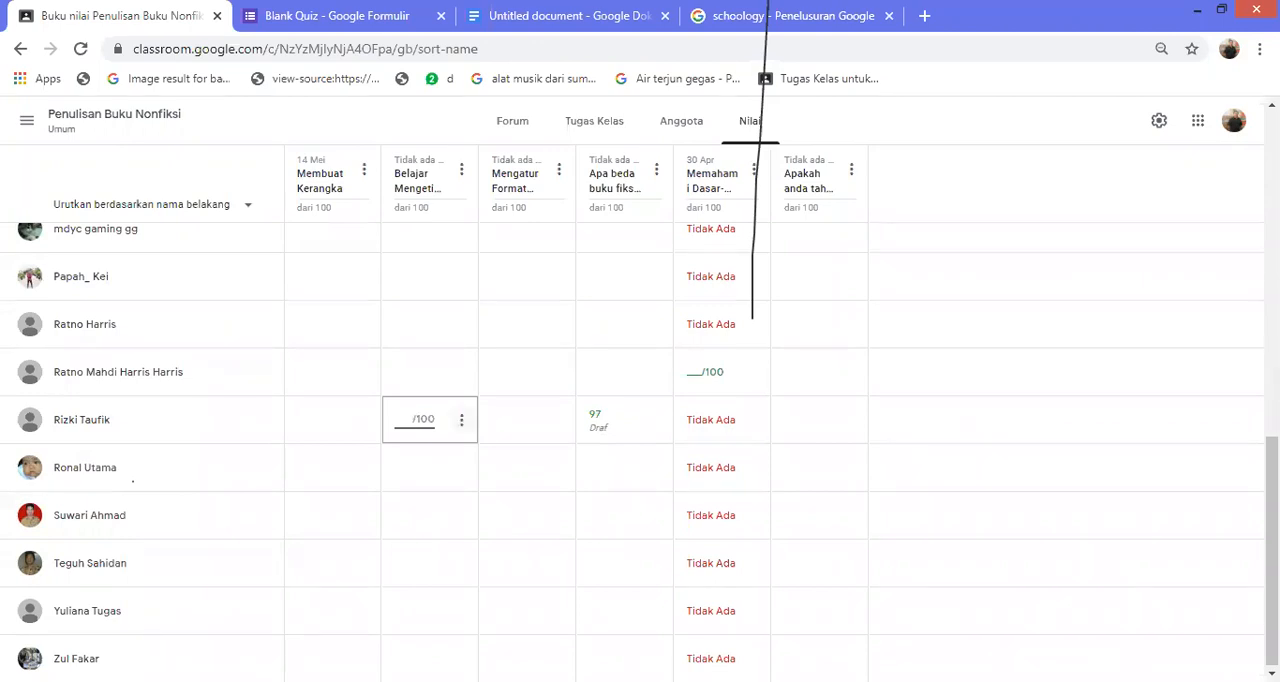
{"action": "key", "text": "Tab"}
{"action": "key", "text": "Return"}
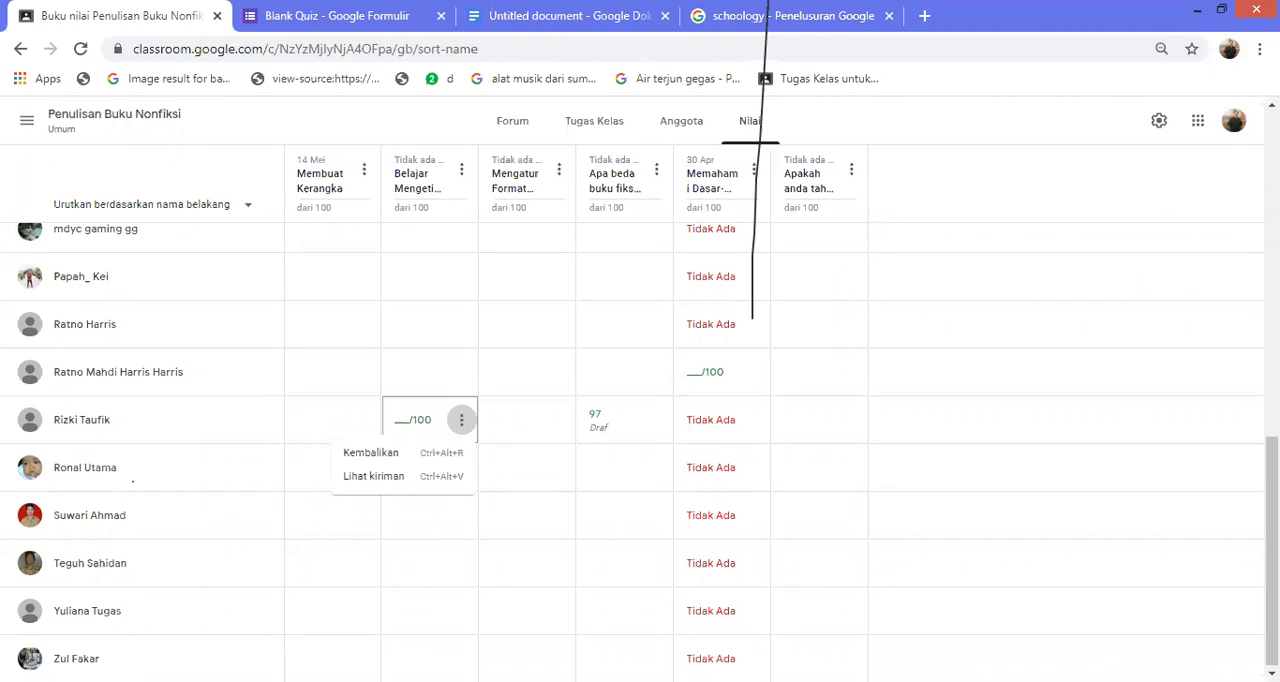
{"action": "key", "text": "Escape"}
{"action": "left_click", "coordinate": [414, 421]}
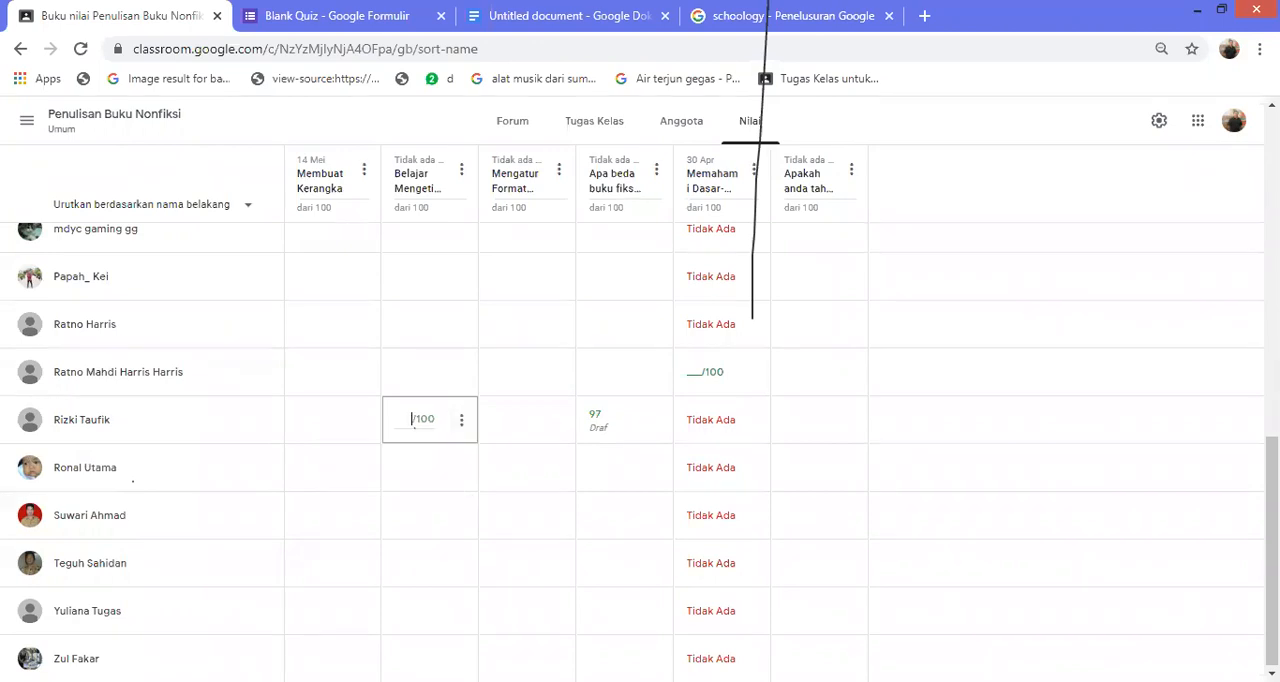
{"action": "key", "text": "Escape"}
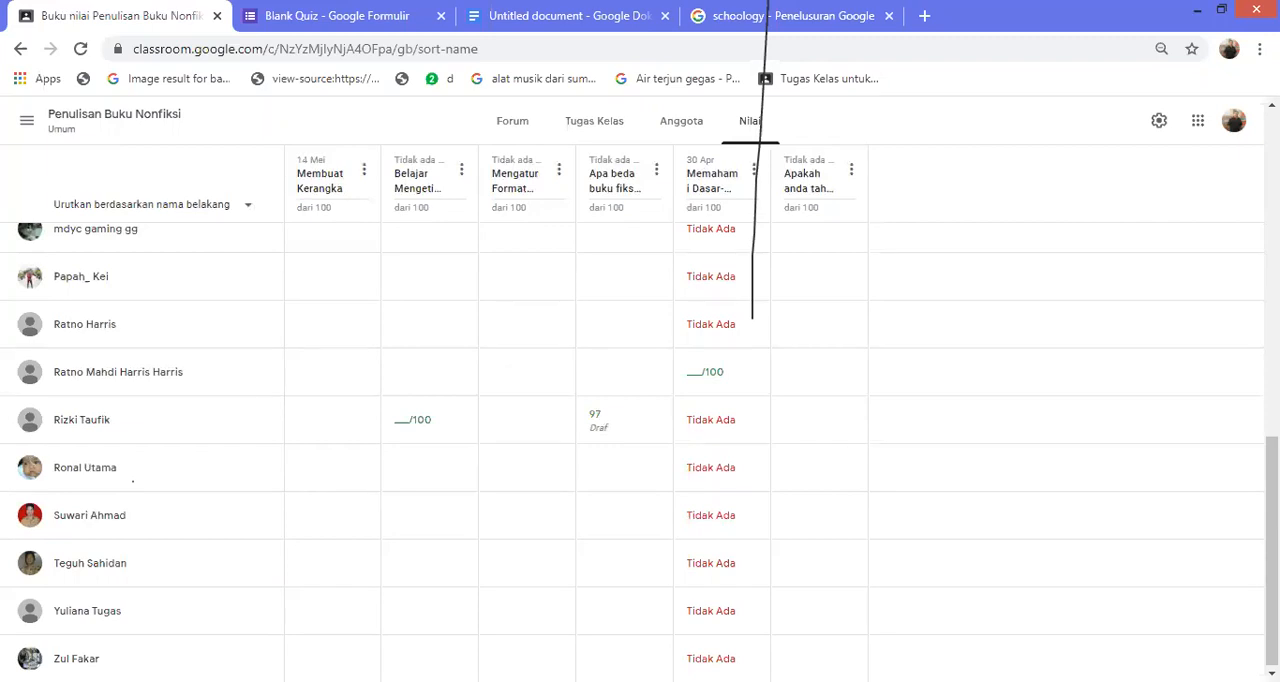
Grade the ungraded Belajar Mengeti… submission with 98 out of 100
{"action": "left_click", "coordinate": [608, 420]}
{"action": "left_click", "coordinate": [601, 420]}
{"action": "left_click", "coordinate": [413, 420]}
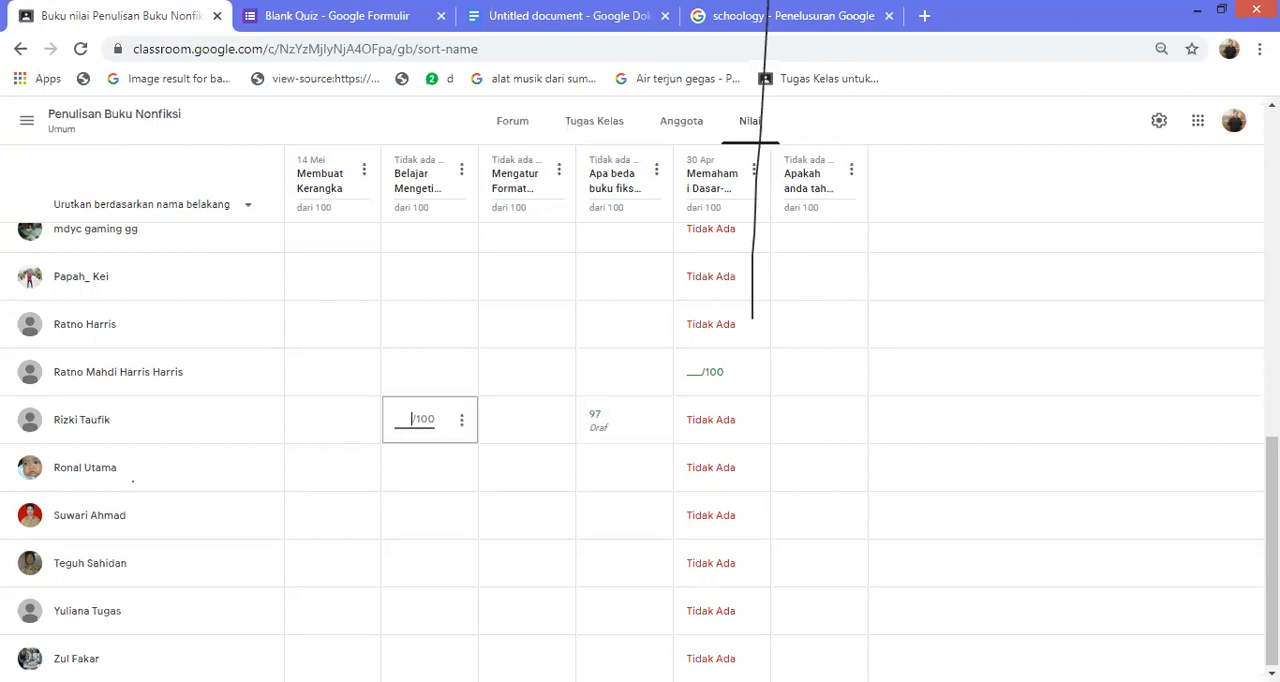
{"action": "type", "text": "98"}
{"action": "scroll", "coordinate": [634, 450], "scroll_direction": "down", "scroll_amount": 1}
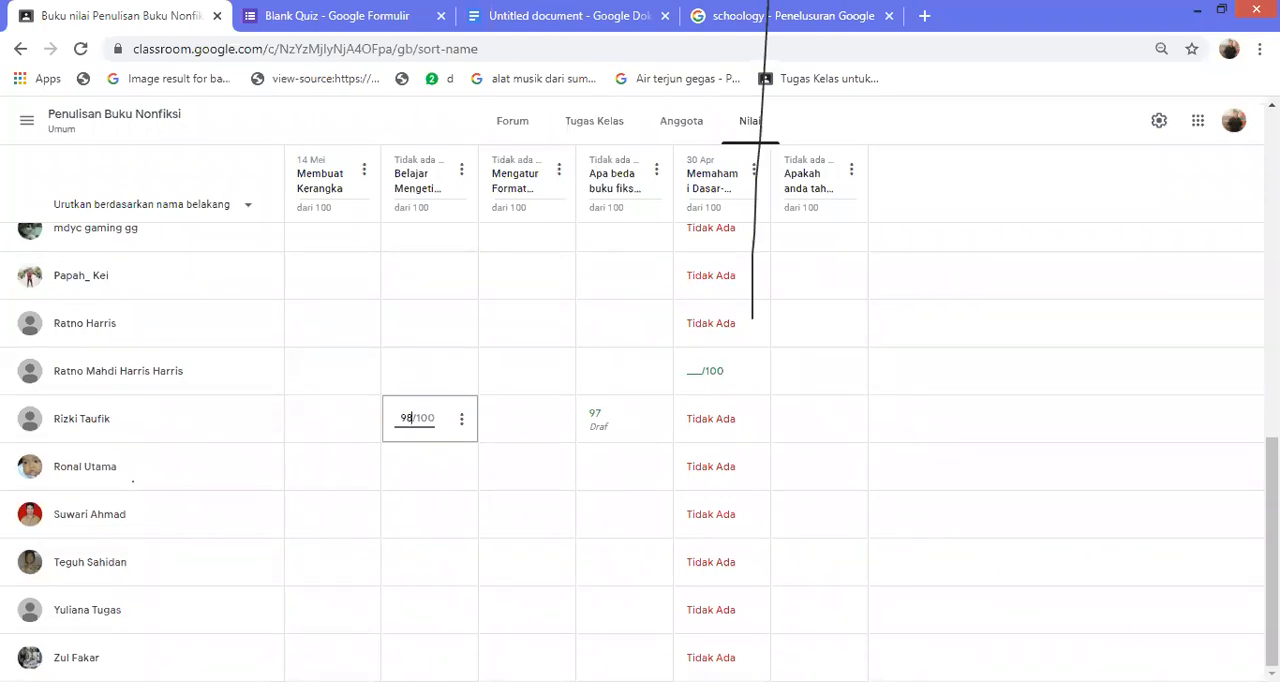
Grade the ungraded submission in the Memahami Dasar-… column with 80 out of 100
{"action": "left_click", "coordinate": [708, 371]}
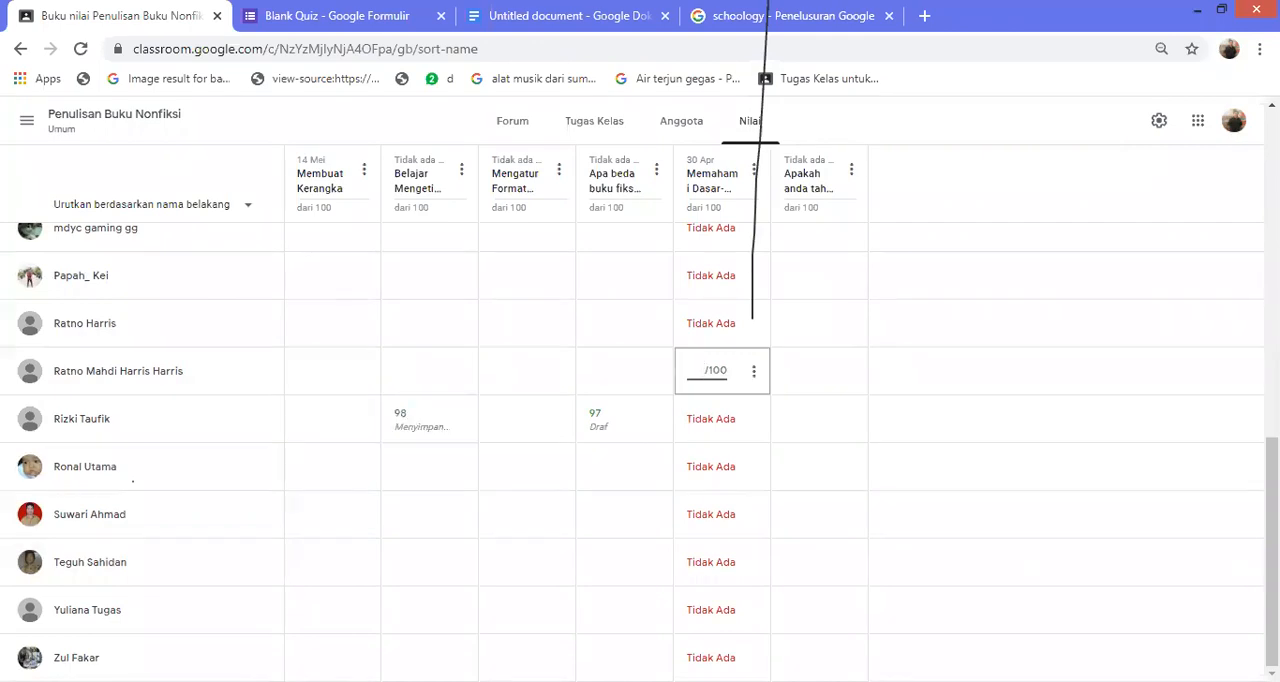
{"action": "type", "text": "80"}
{"action": "left_click", "coordinate": [711, 323]}
Enter a grade of 50 under Memahami Dasar-… for the student two rows above the one graded 80
{"action": "key", "text": "Up"}
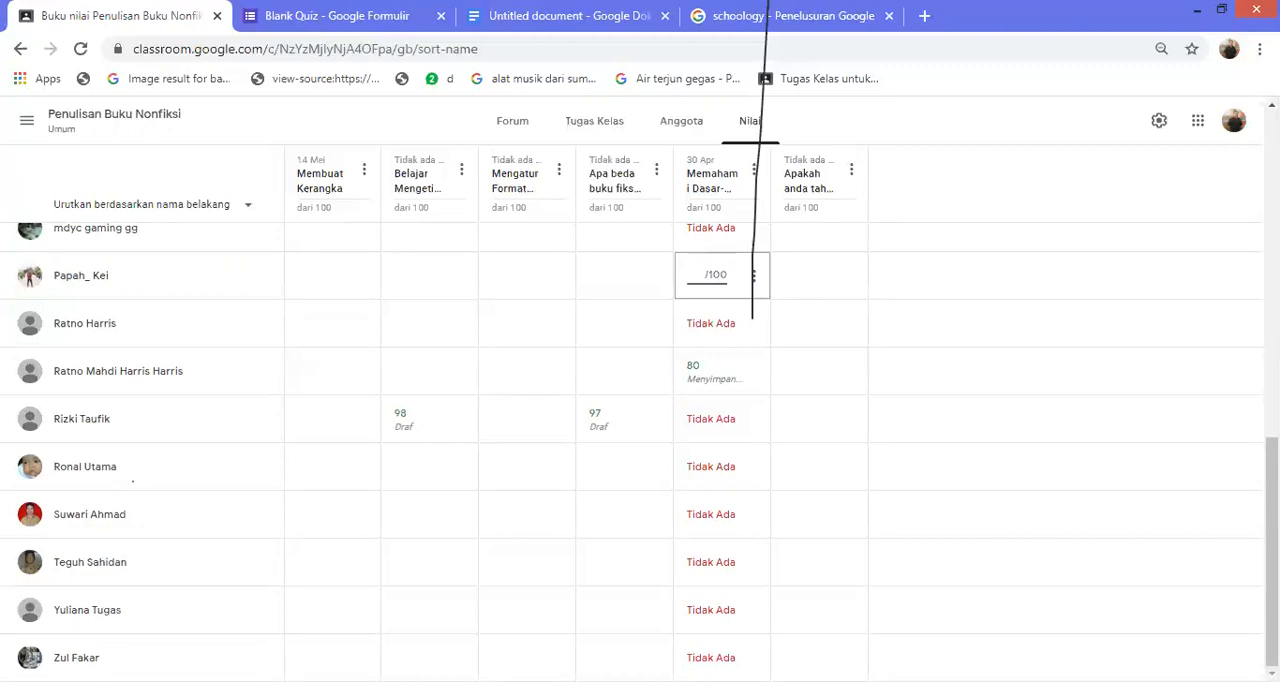
{"action": "type", "text": "555"}
{"action": "key", "text": "BackSpace"}
{"action": "key", "text": "BackSpace"}
{"action": "type", "text": "0"}
{"action": "key", "text": "Return"}
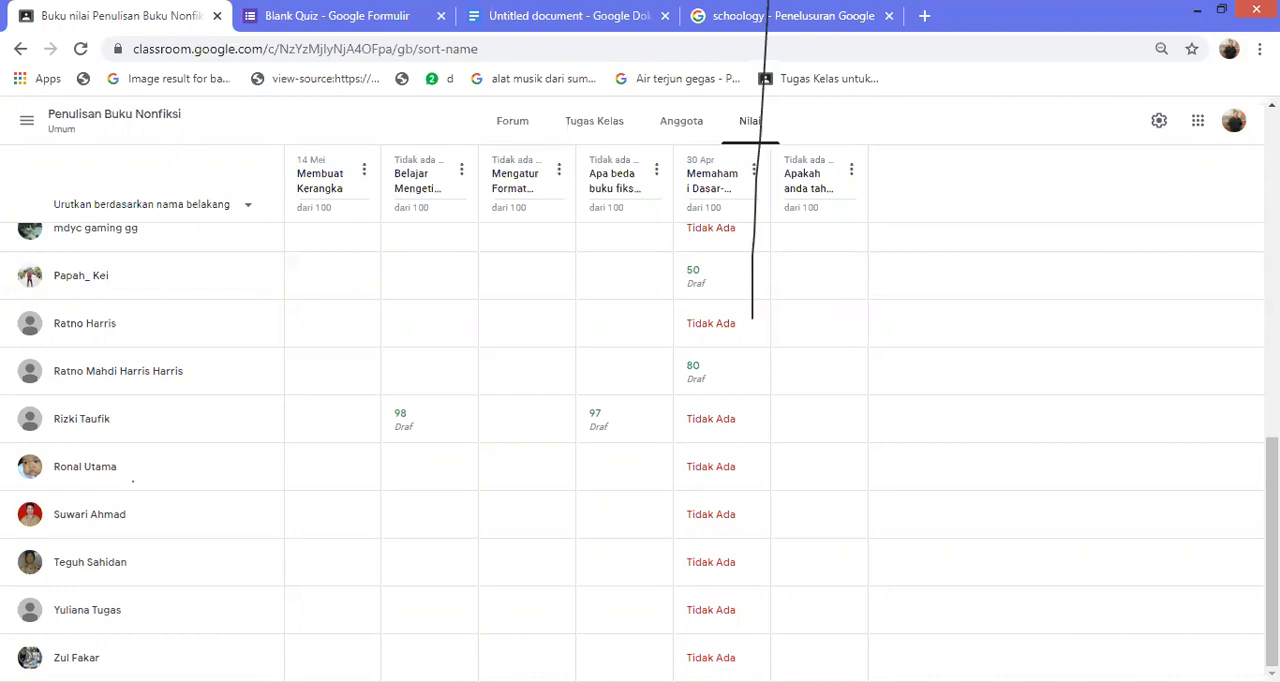
Switch to the Blank Quiz form's page and load the Google home page in its place
{"action": "key", "text": "ctrl+Tab"}
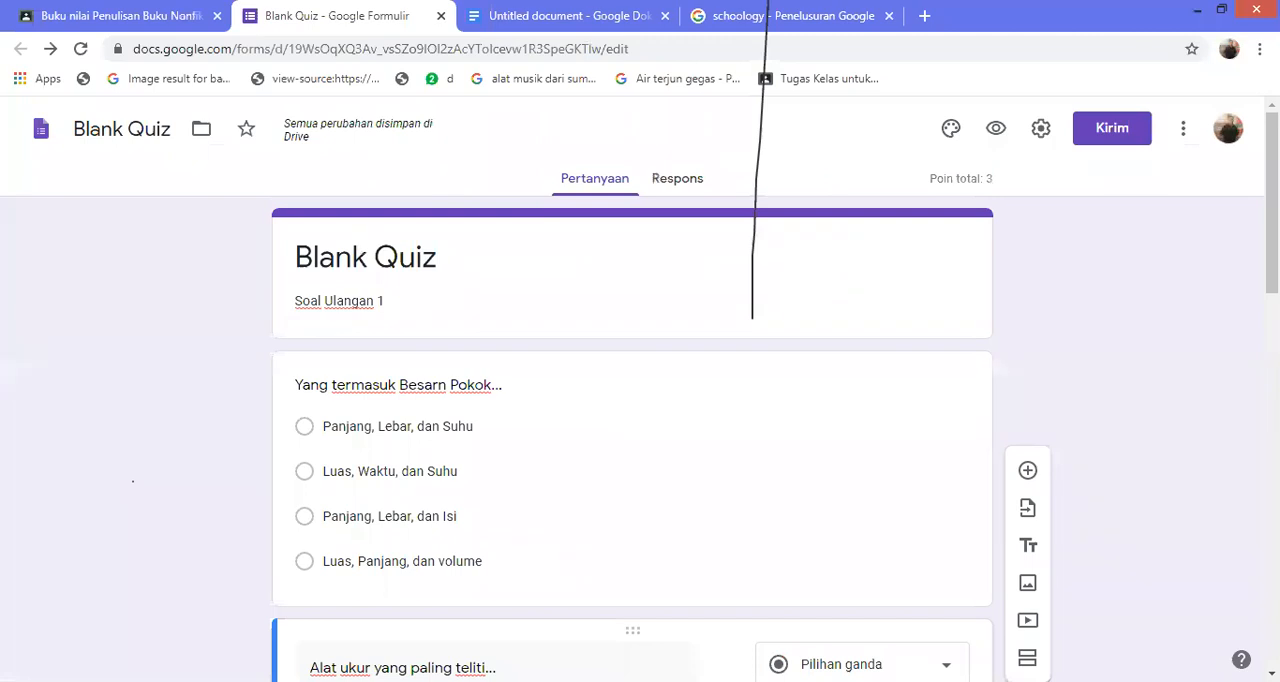
{"action": "left_click", "coordinate": [400, 49]}
{"action": "left_click", "coordinate": [383, 78]}
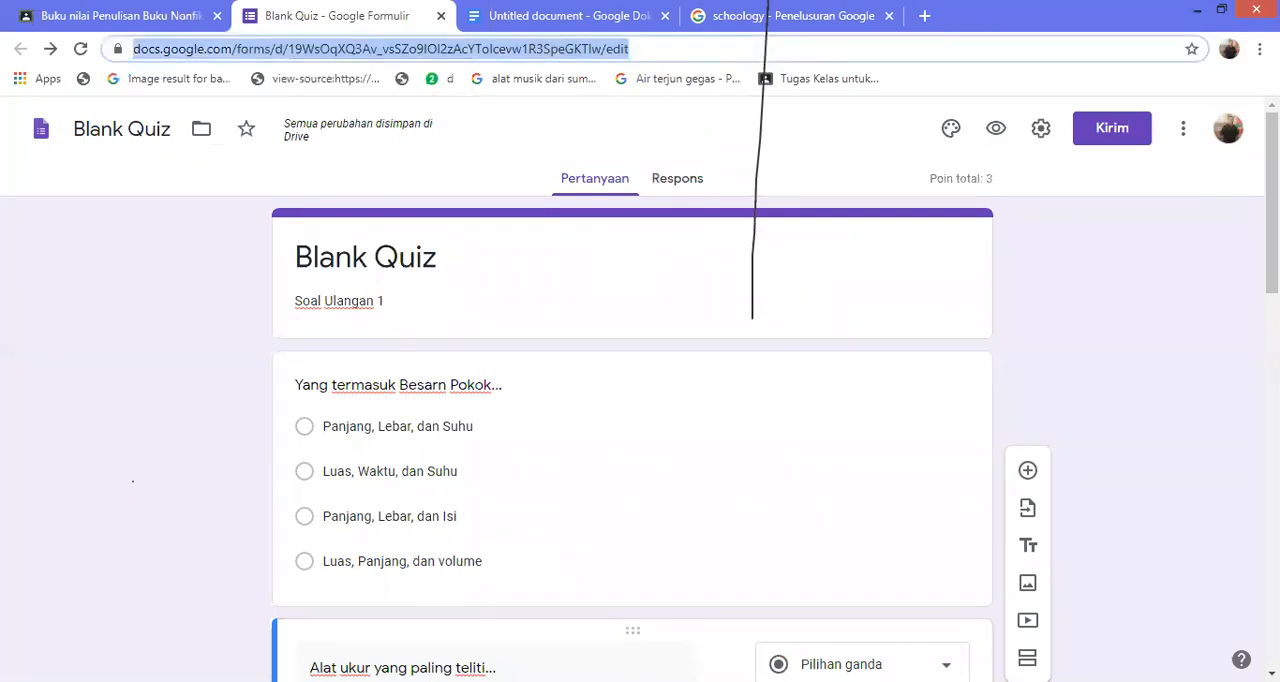
{"action": "type", "text": "Google.com"}
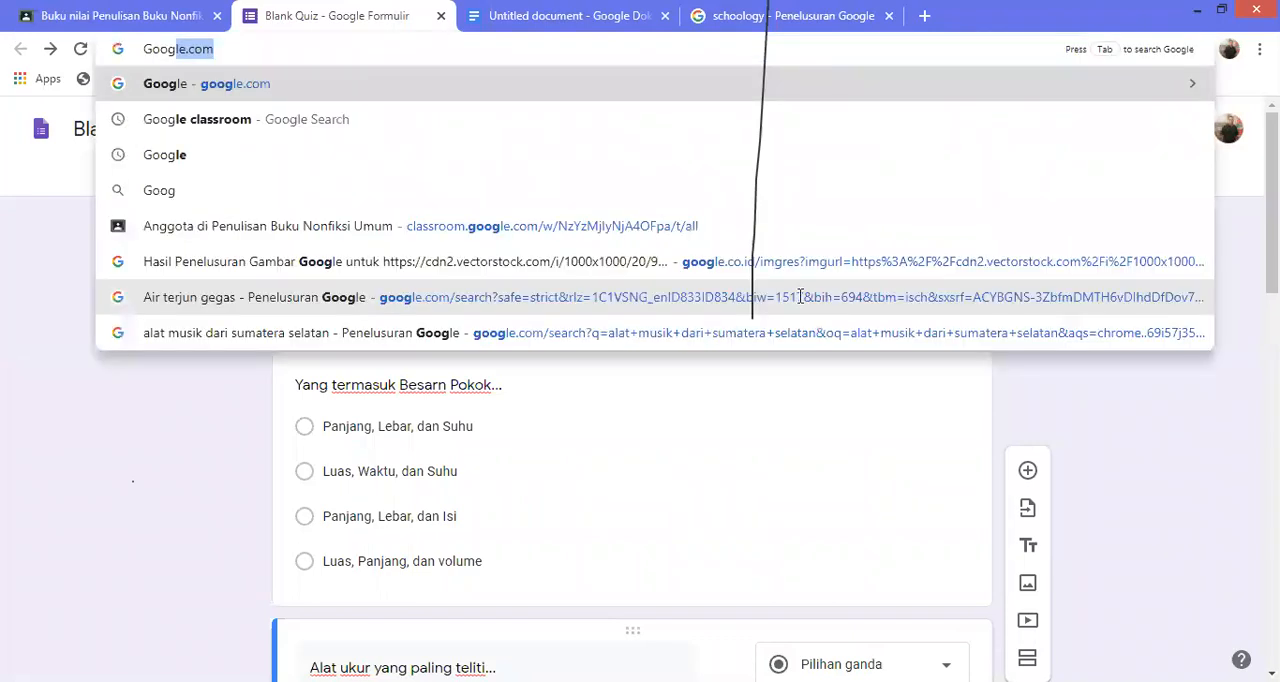
{"action": "key", "text": "Return"}
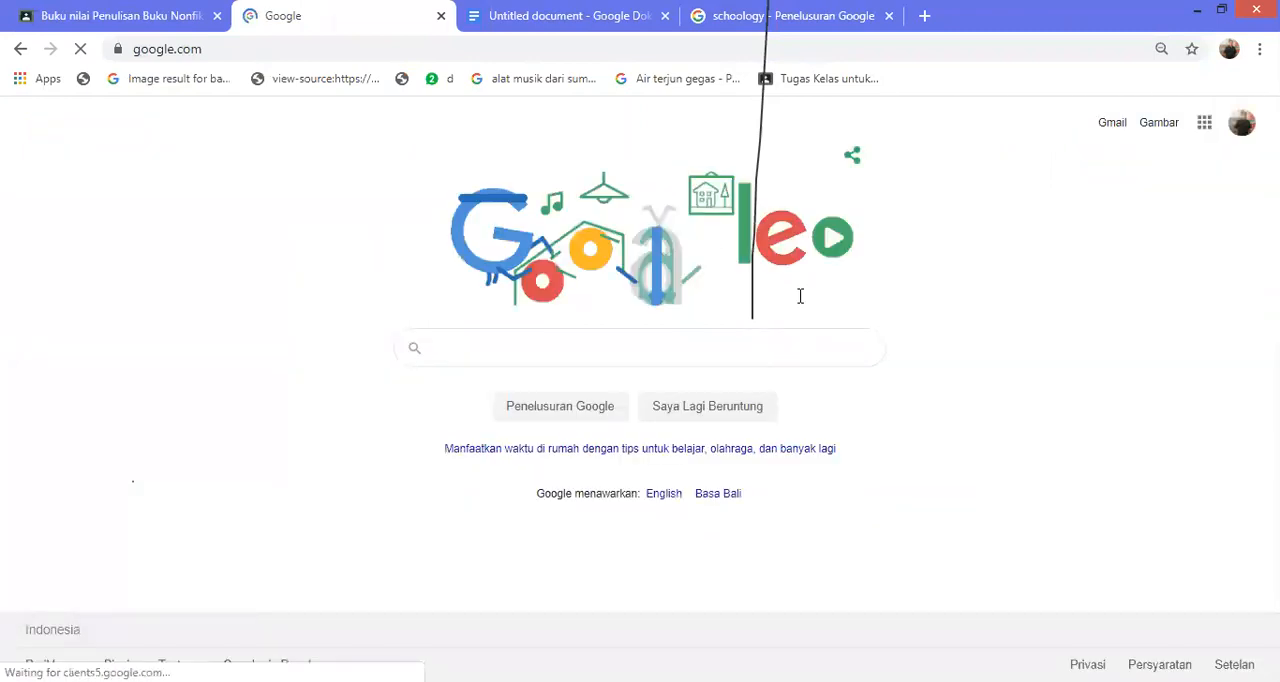
Search Google for "quizizz join com" and open the Quizizz page for joining a game
{"action": "type", "text": "Q"}
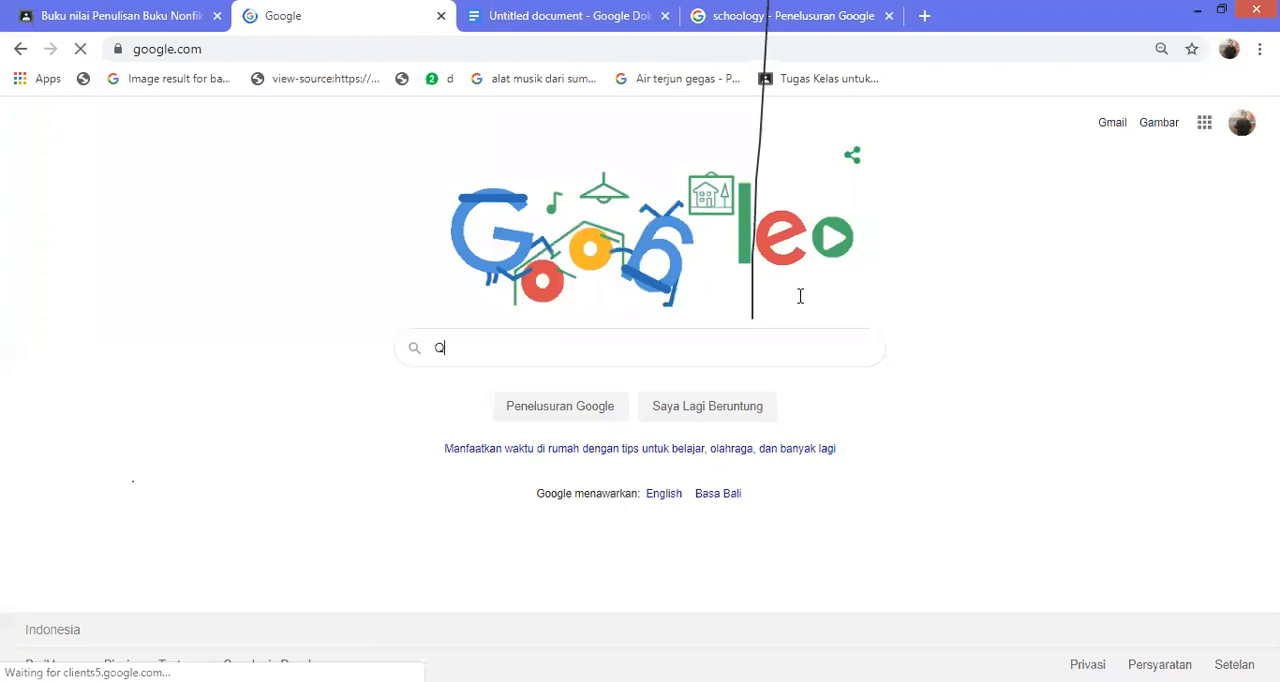
{"action": "type", "text": "u"}
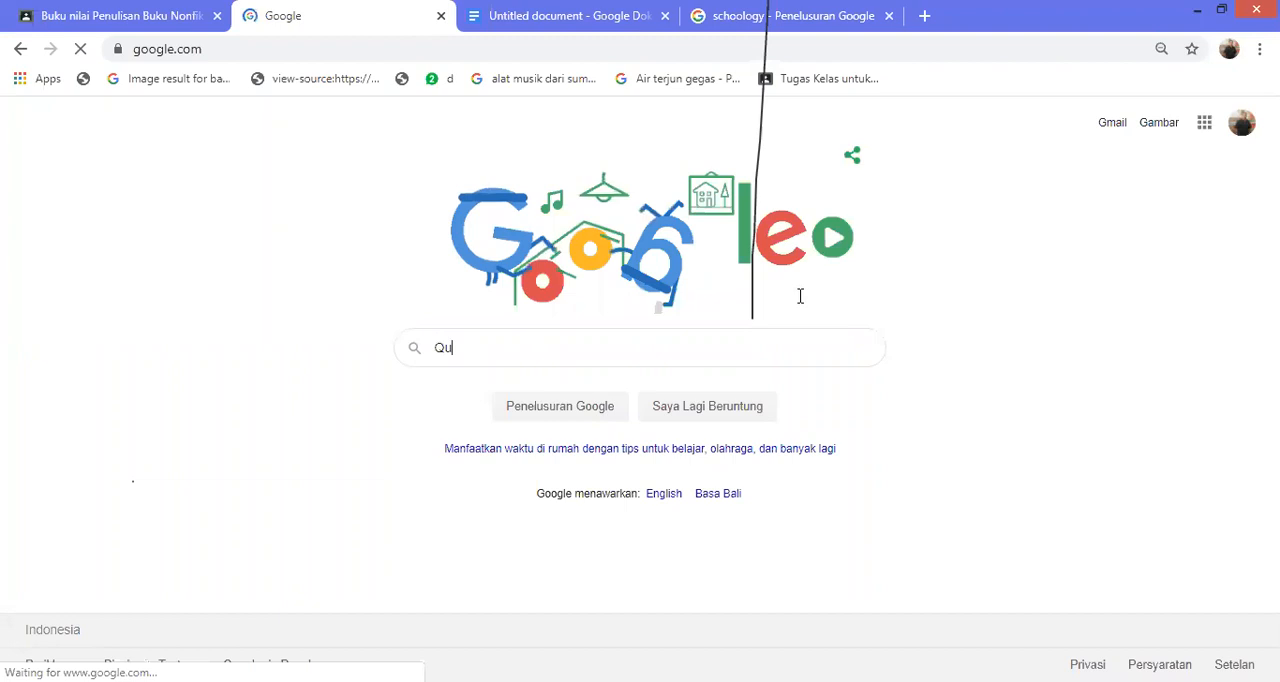
{"action": "type", "text": "iz"}
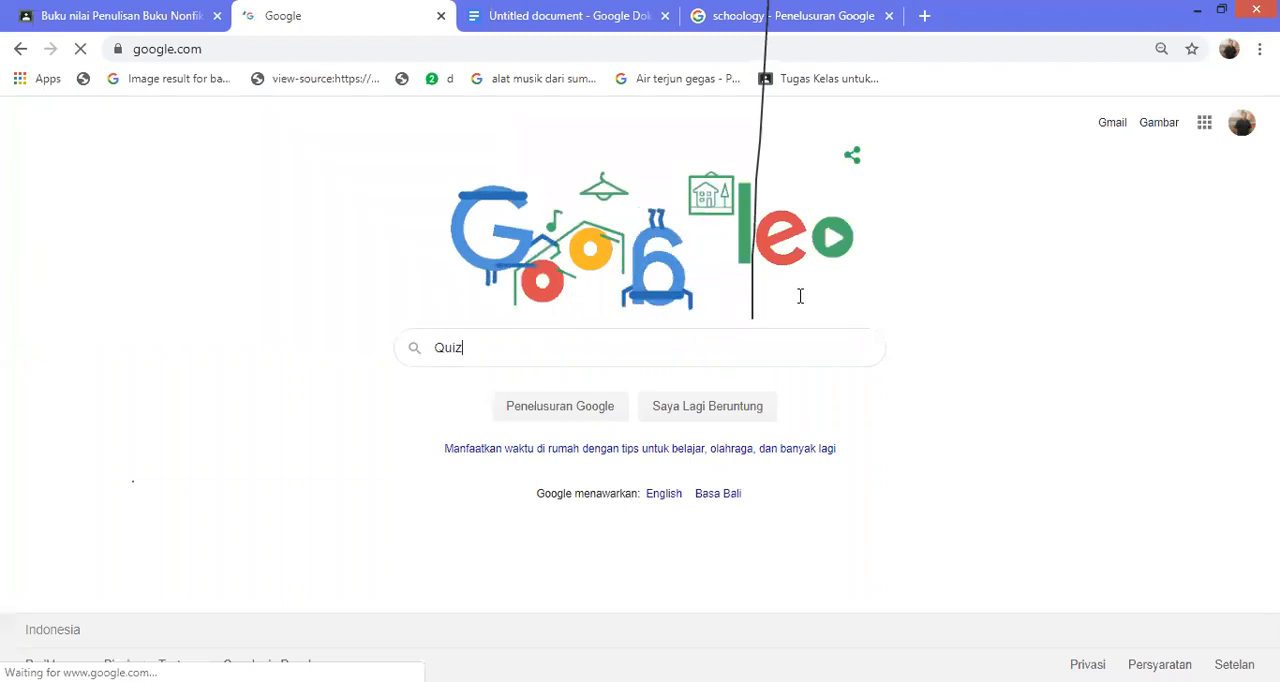
{"action": "type", "text": "i"}
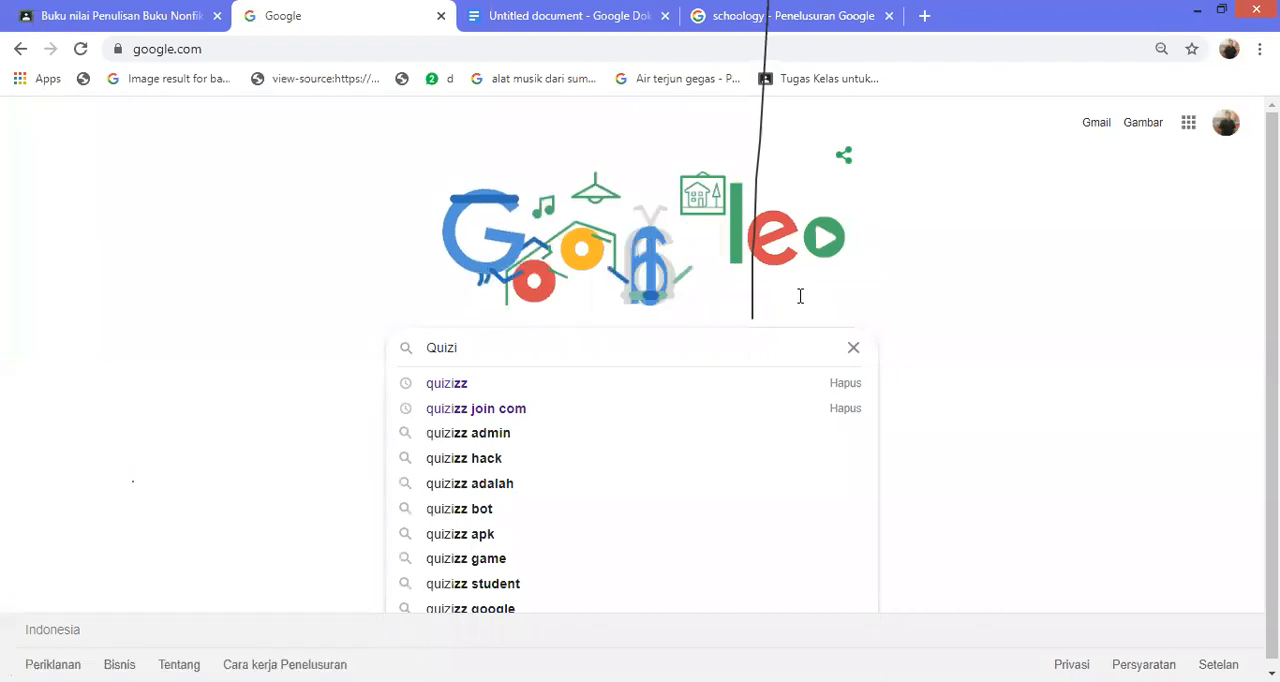
{"action": "key", "text": "Down"}
{"action": "key", "text": "Down"}
{"action": "key", "text": "Return"}
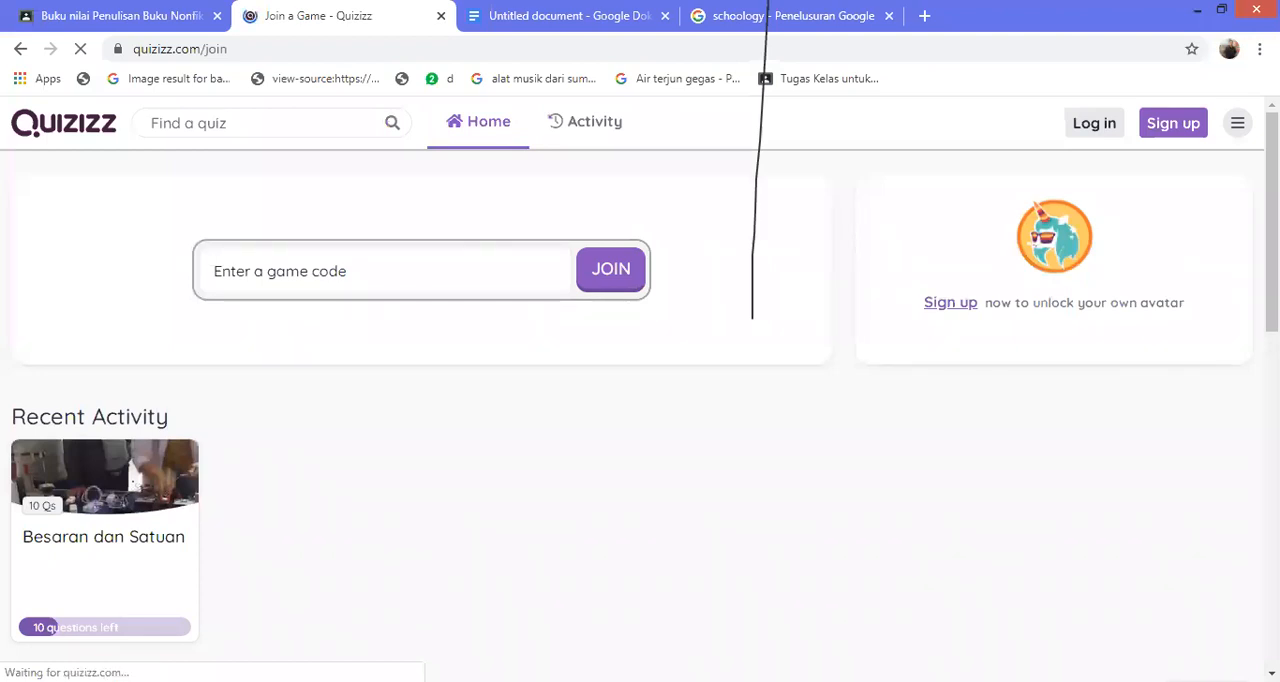
Open the recent Besaran dan Satuan activity in Quizizz and resume its game
{"action": "scroll", "coordinate": [640, 400], "scroll_direction": "down", "scroll_amount": 3}
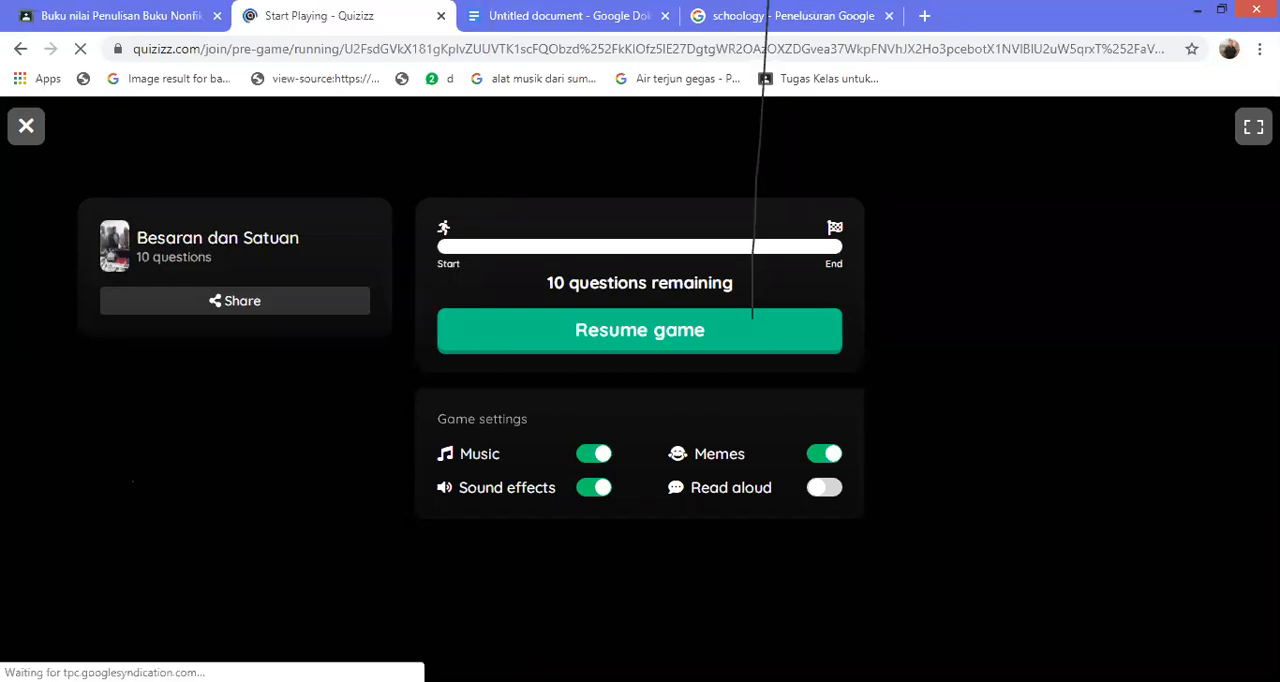
{"action": "left_click", "coordinate": [752, 318]}
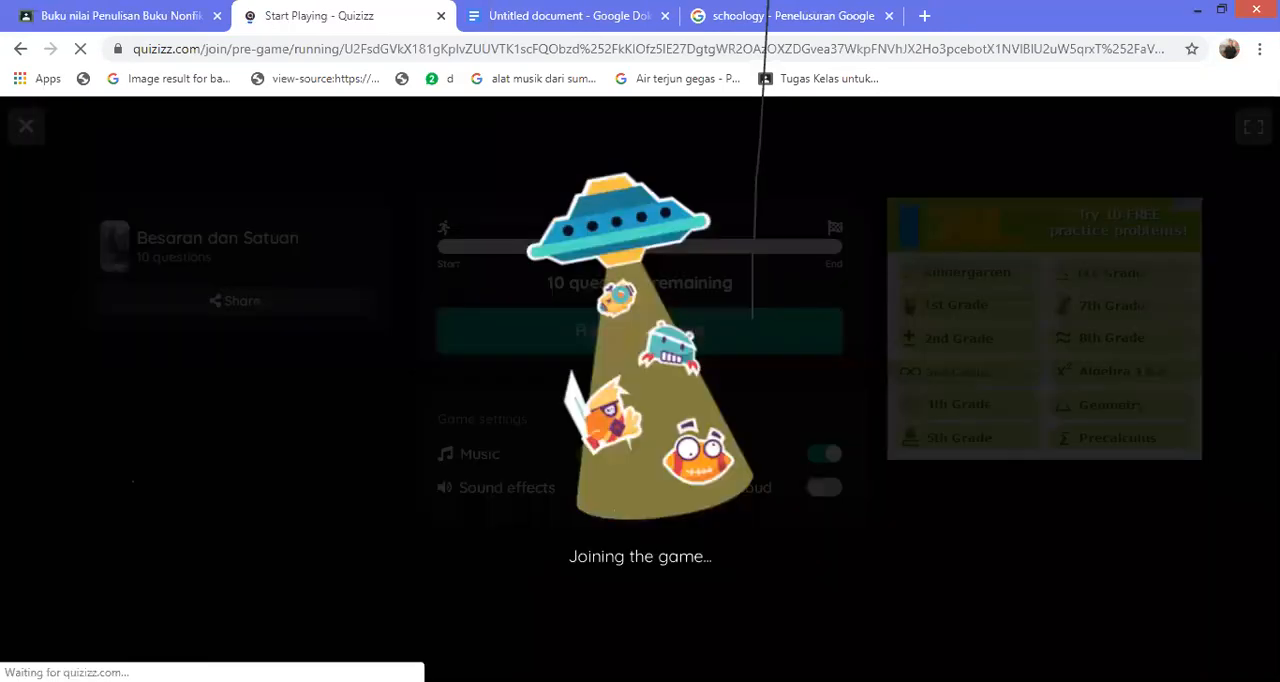